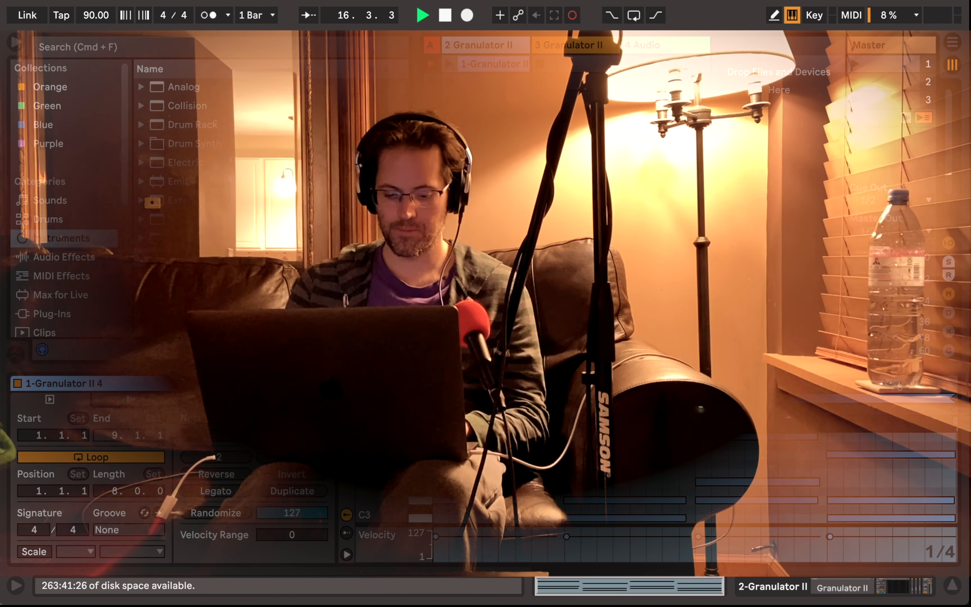
key(super+alt+l)
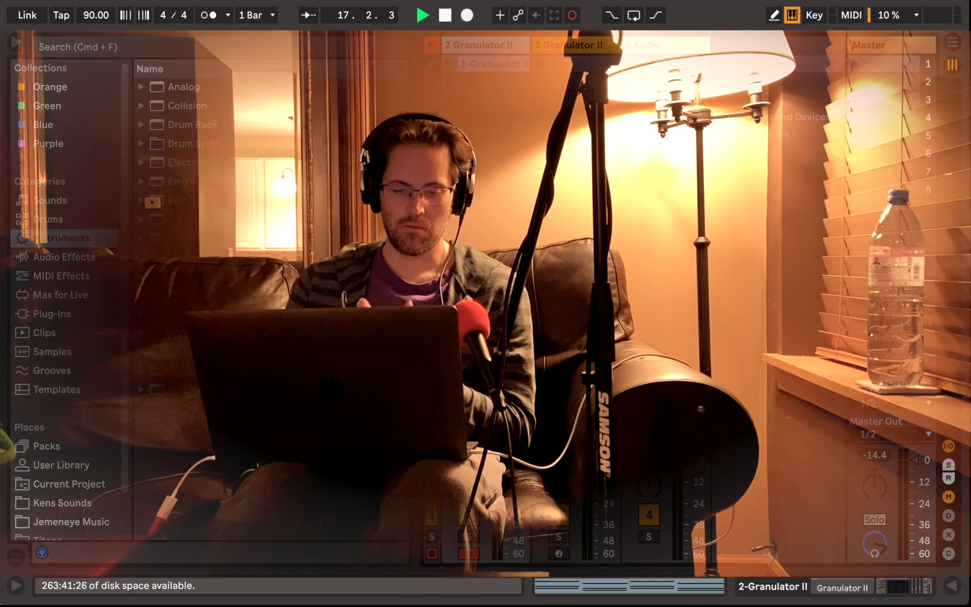
drag(436, 46, 490, 47)
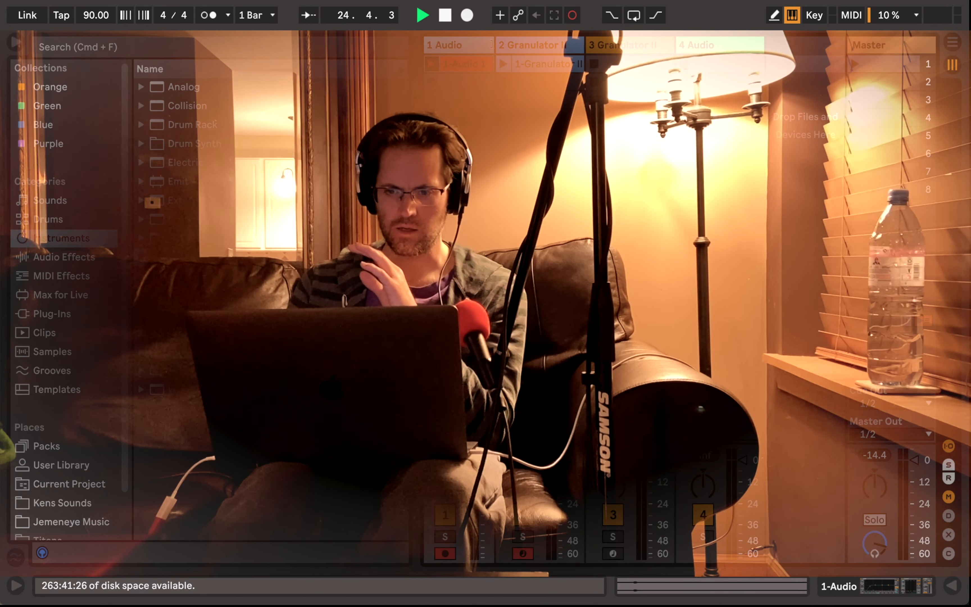
drag(491, 46, 424, 49)
click(472, 50)
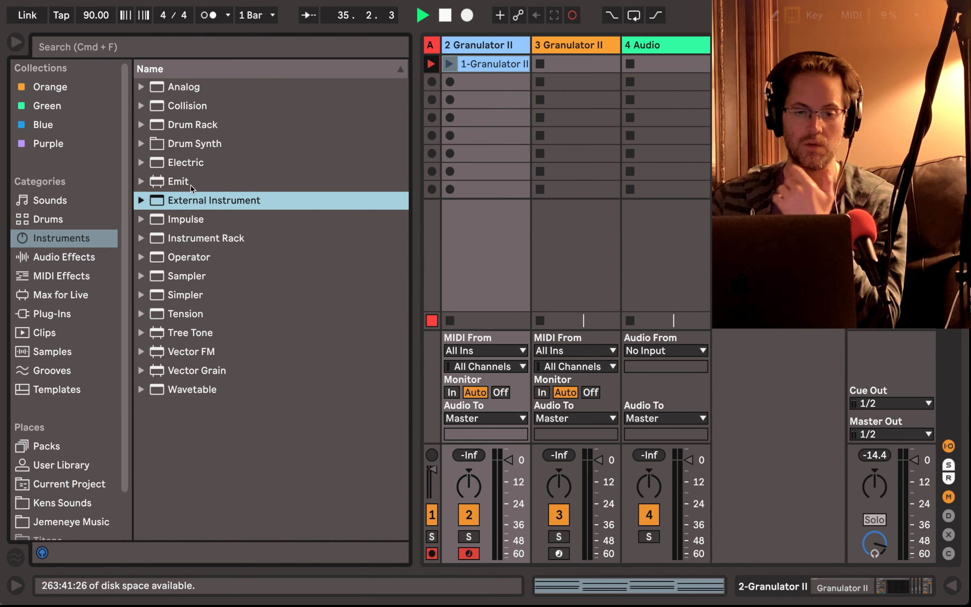
- Look through the browser's instruments, including Impulse, Emit, Vector FM, Vector Grain and Tree Tone, and open the Max for Live category
click(179, 221)
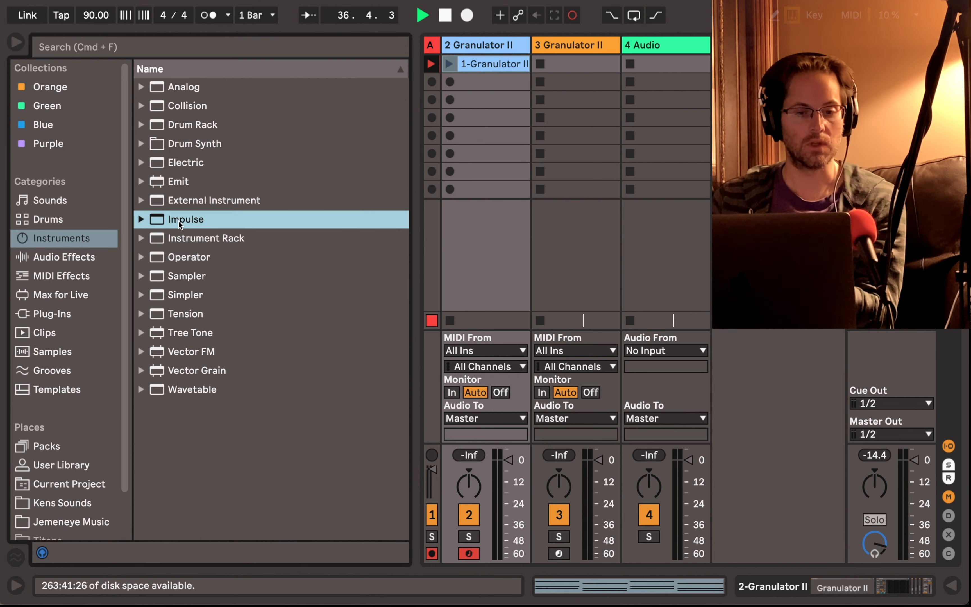
click(174, 184)
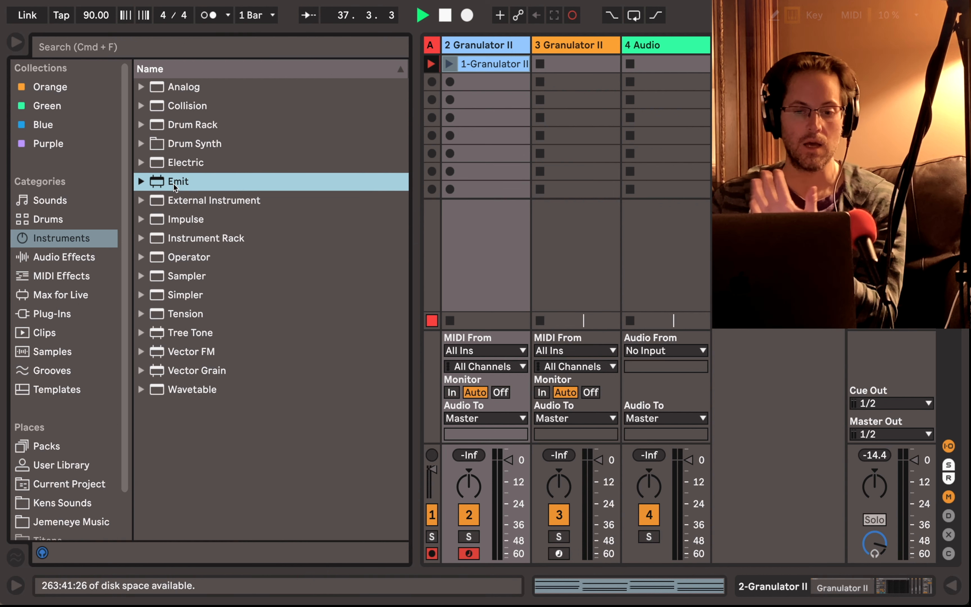
click(187, 337)
click(187, 343)
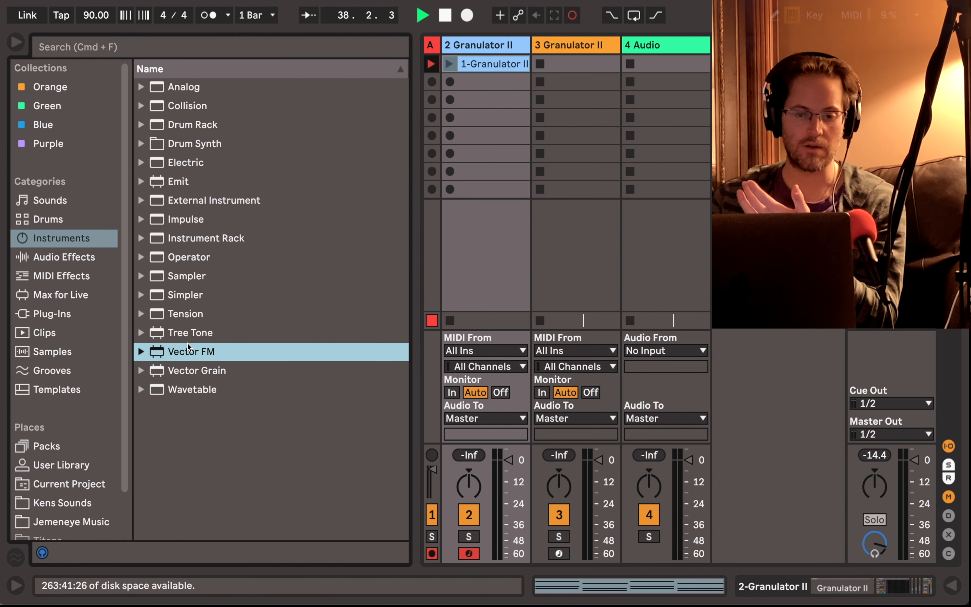
key(Down)
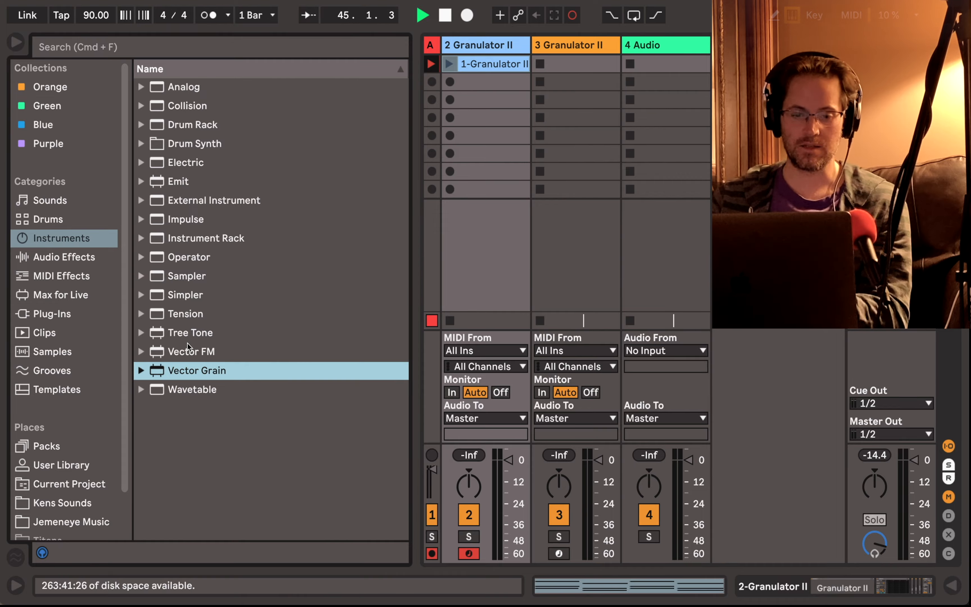
click(184, 334)
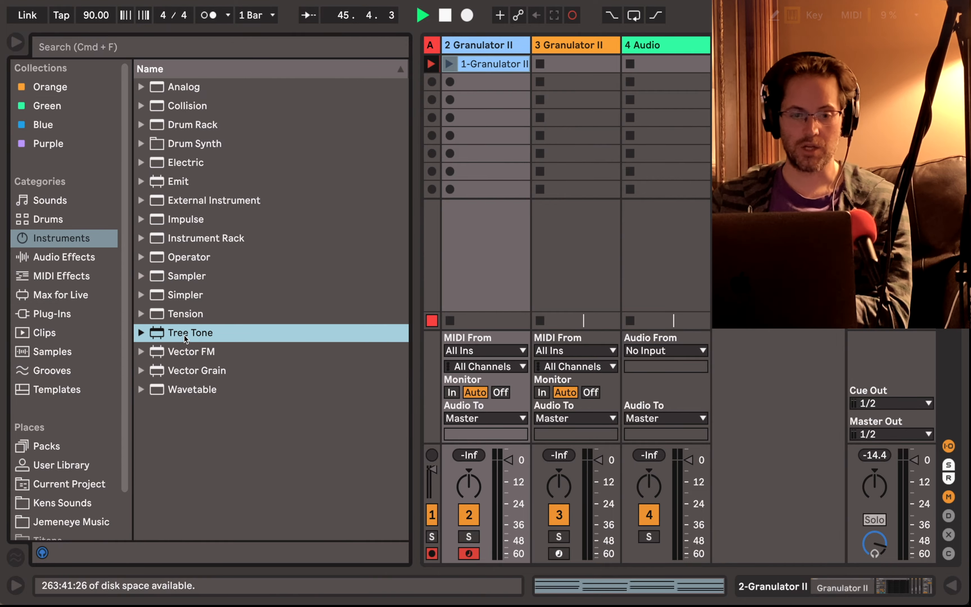
click(81, 299)
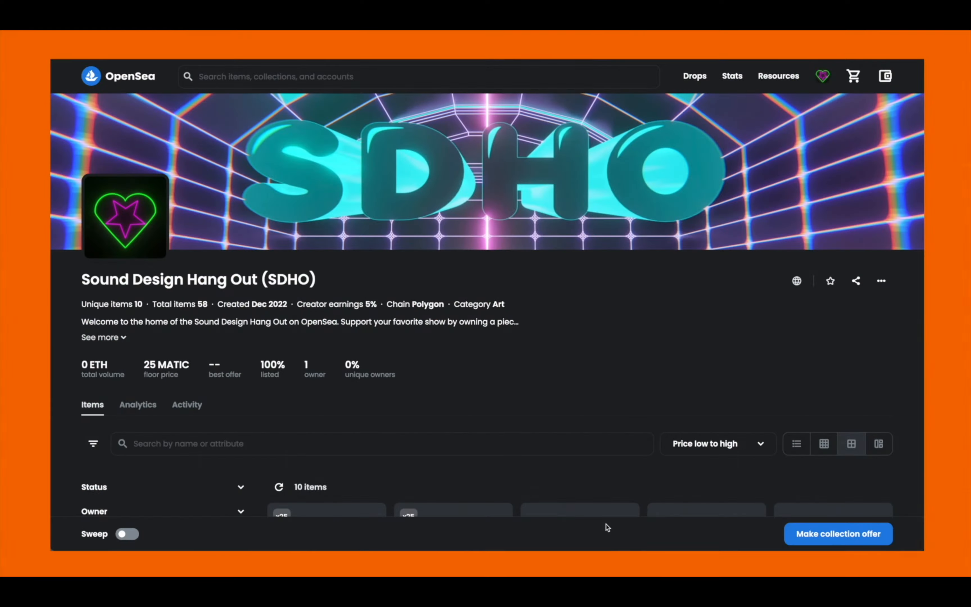
- Switch to OpenSea, browse the Sound Design Hang Out (SDHO) collection and view the SDHO 43 item page
scroll(570, 286, down, 1)
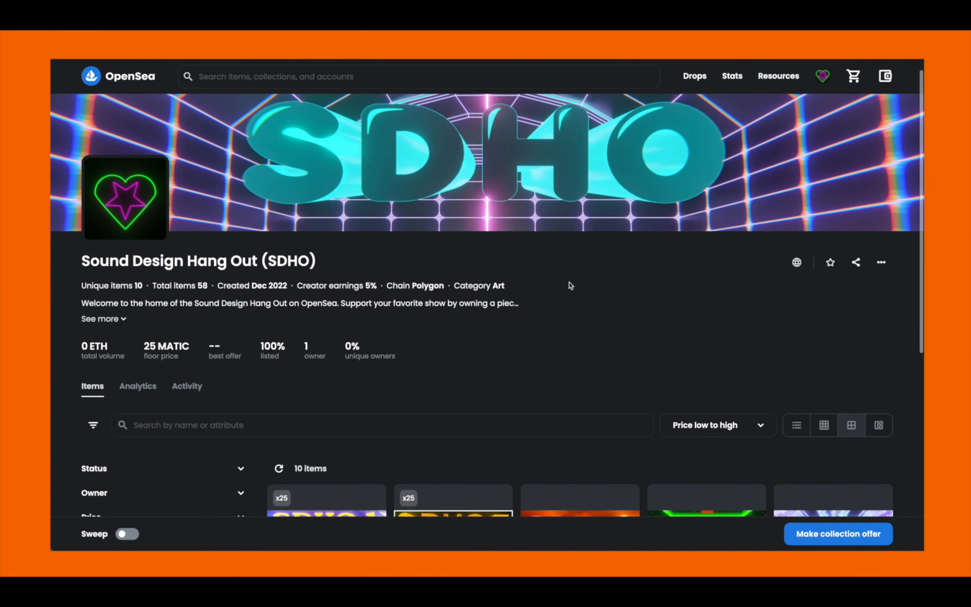
scroll(570, 285, down, 8)
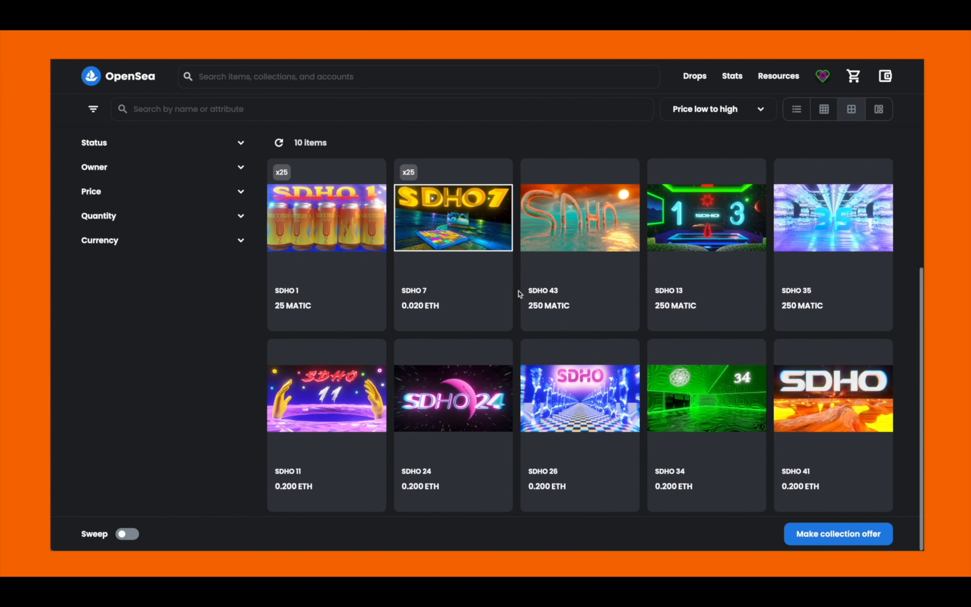
click(582, 218)
scroll(662, 170, up, 5)
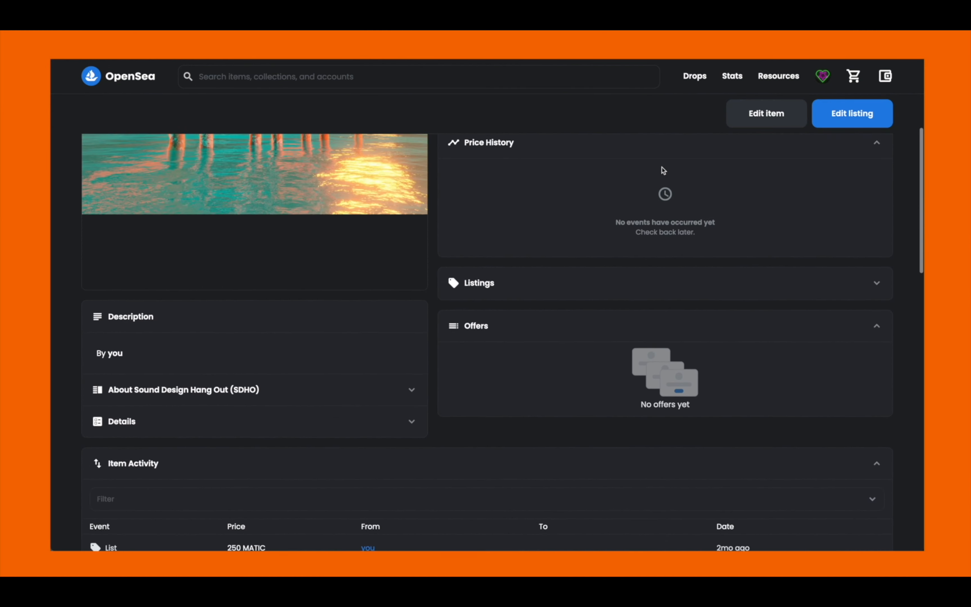
scroll(663, 171, up, 3)
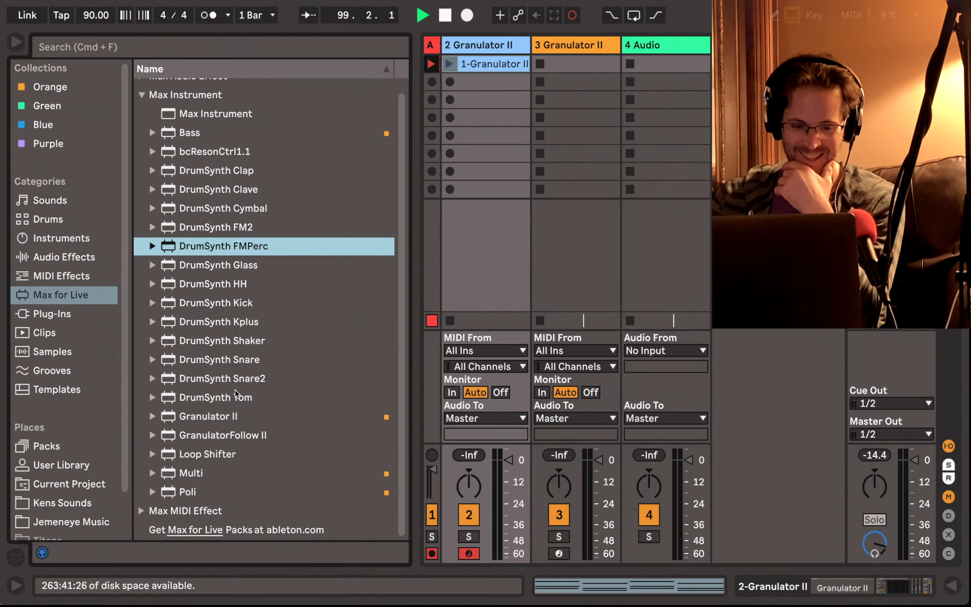
- Switch to Ableton Live and add the Max for Live instrument Granulator II on a new track after 4 Audio
scroll(235, 390, up, 1)
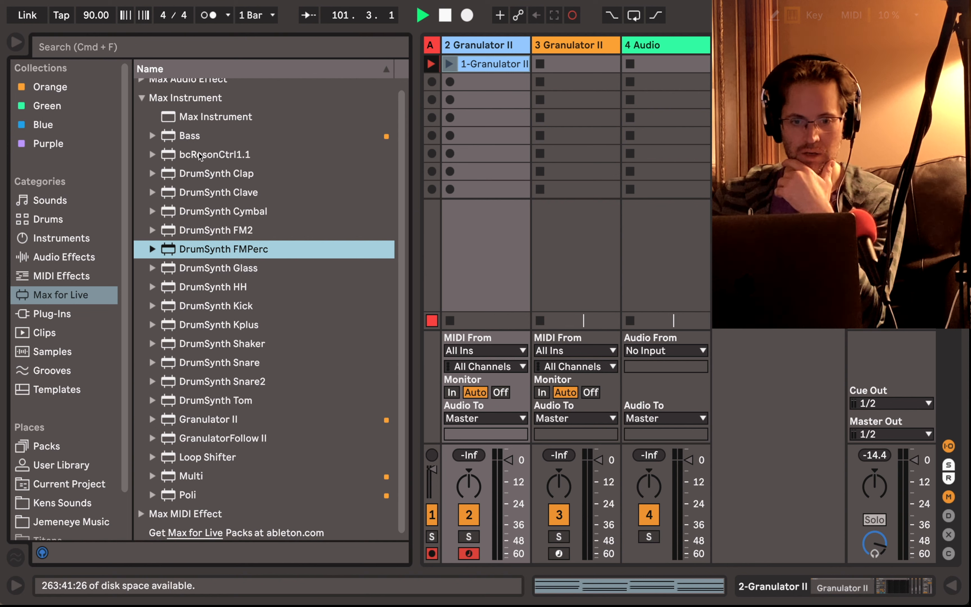
click(200, 414)
scroll(200, 414, up, 1)
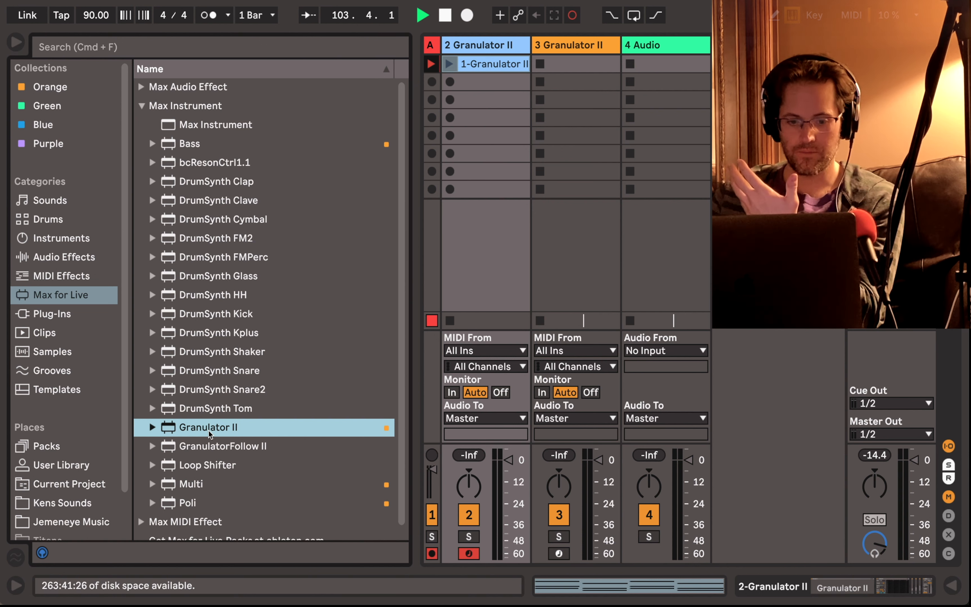
drag(209, 431, 718, 105)
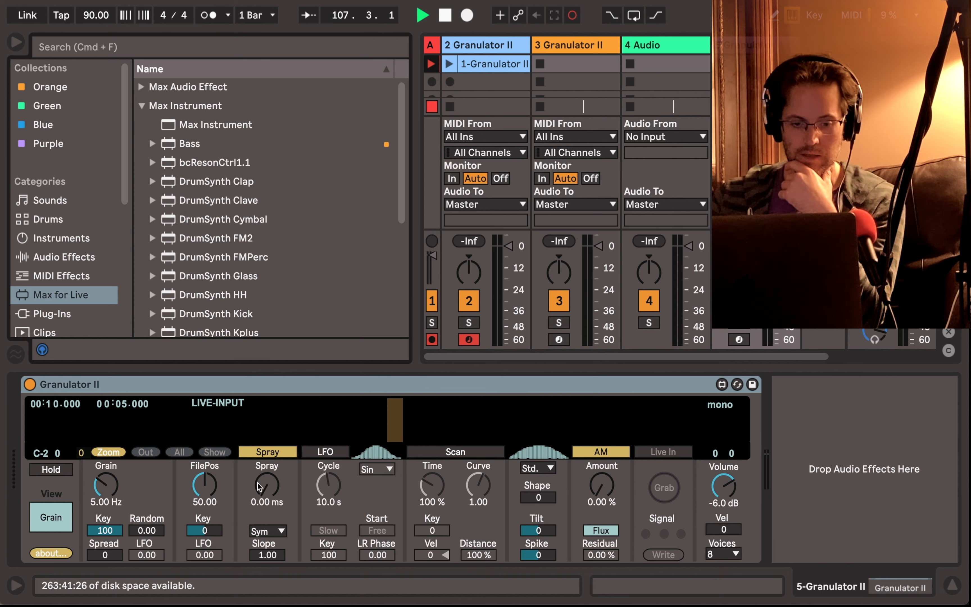
click(215, 386)
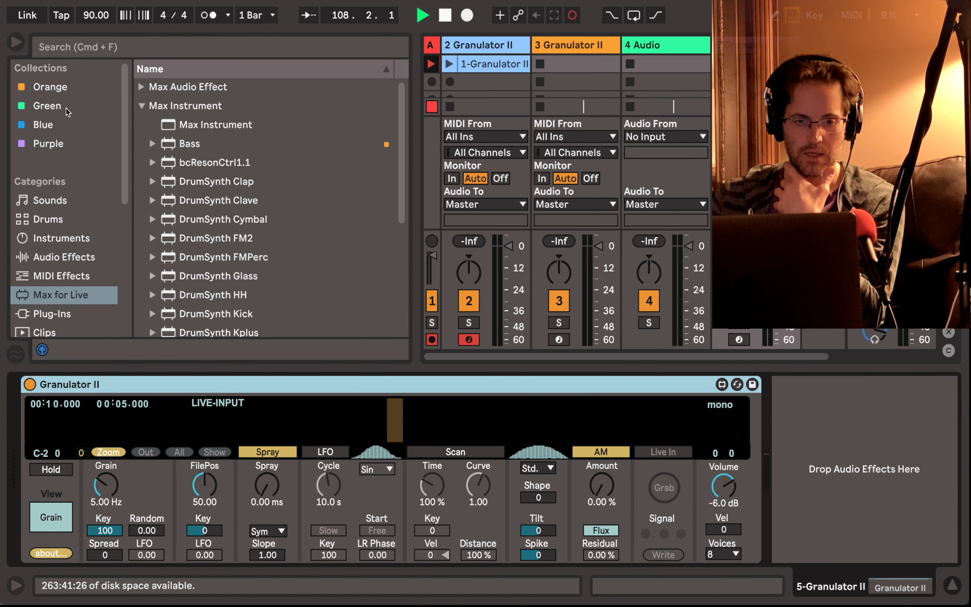
- Look through the devices listed in the browser's Instruments category
click(66, 237)
scroll(201, 200, down, 2)
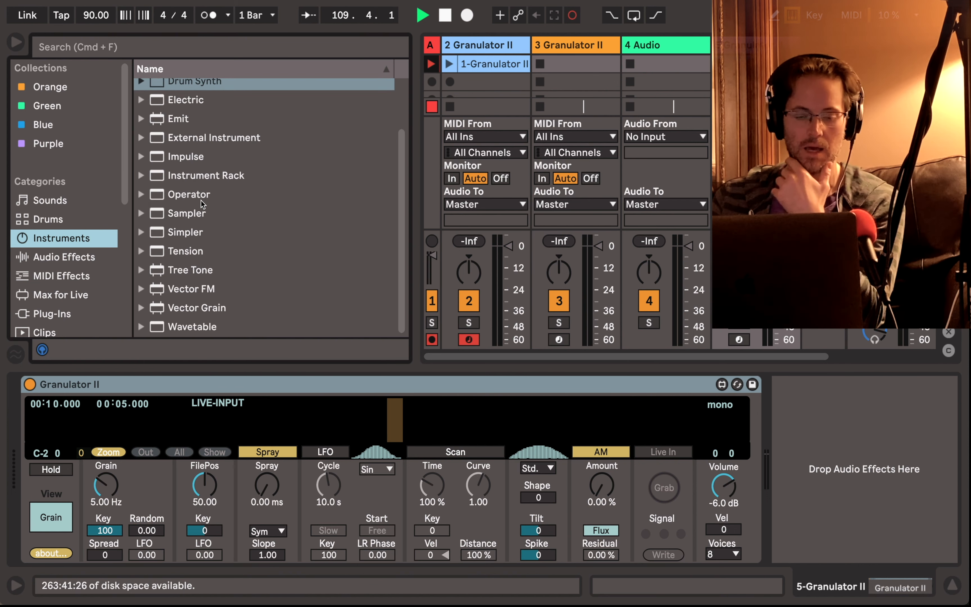
scroll(196, 227, up, 3)
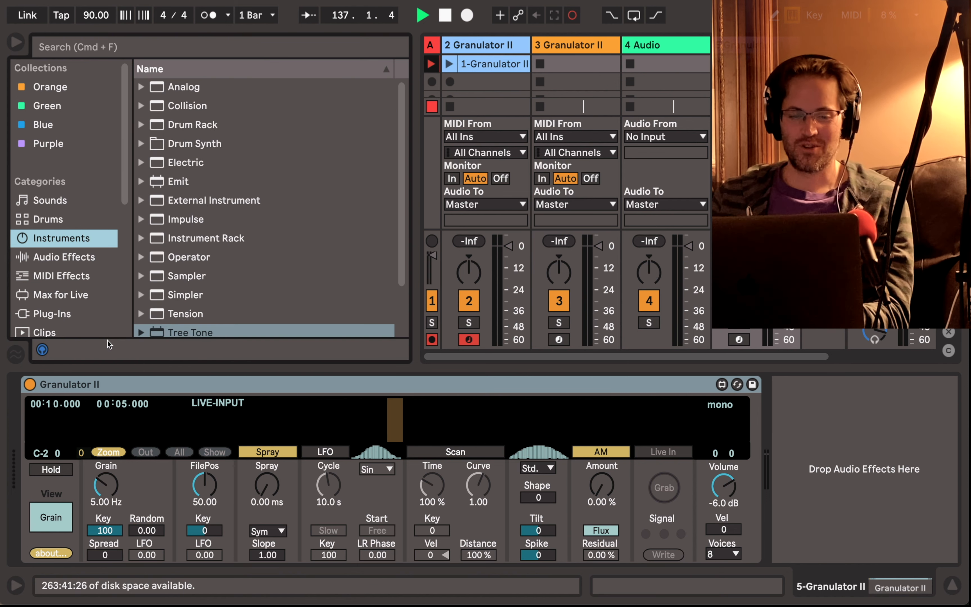
click(119, 378)
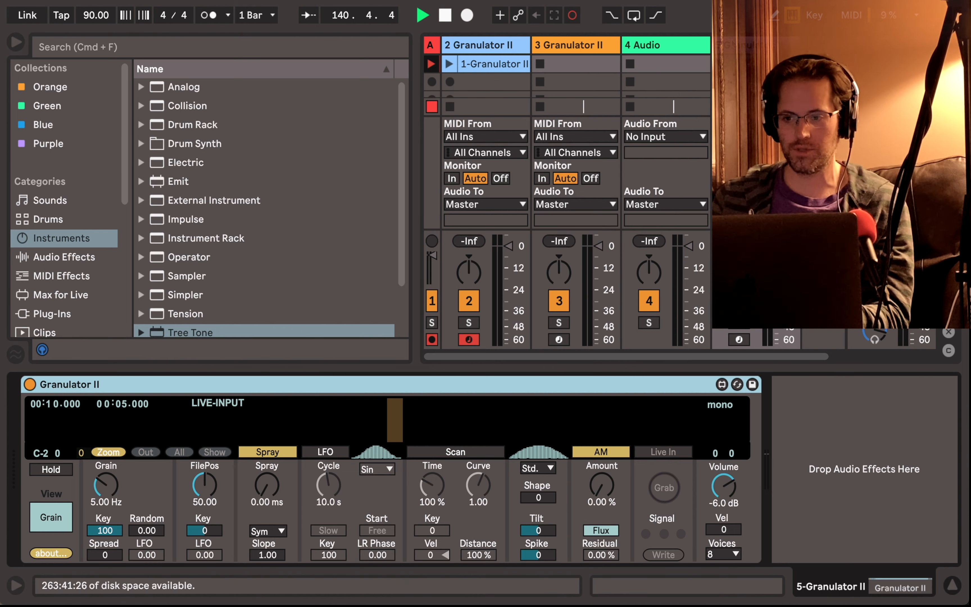
- Inspect the Granulator II device on track 2 and preview its source sample 7y9A Kit-BassHit8.aif in the Samples category
click(481, 45)
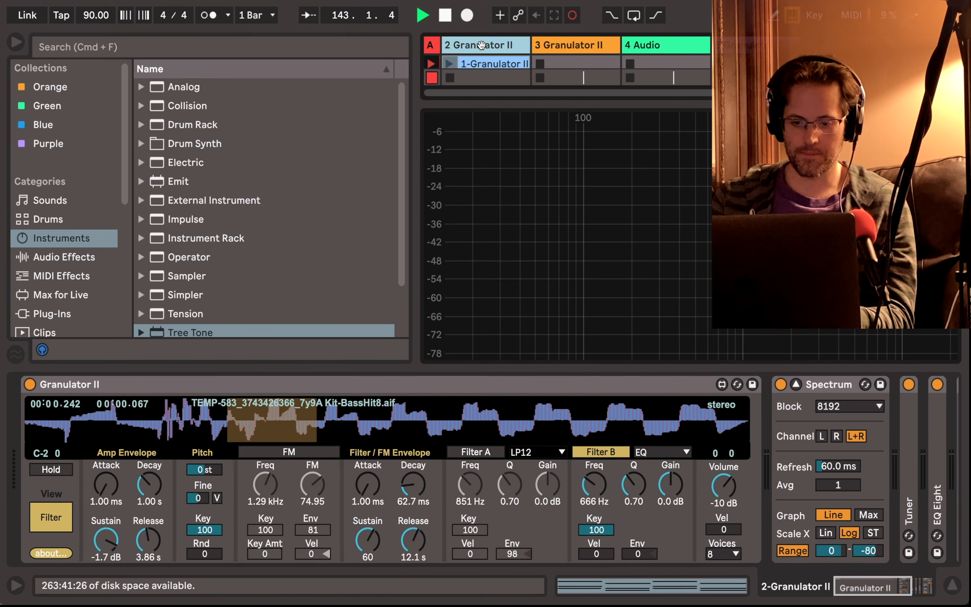
key(super+alt+l)
key(super+alt+l)
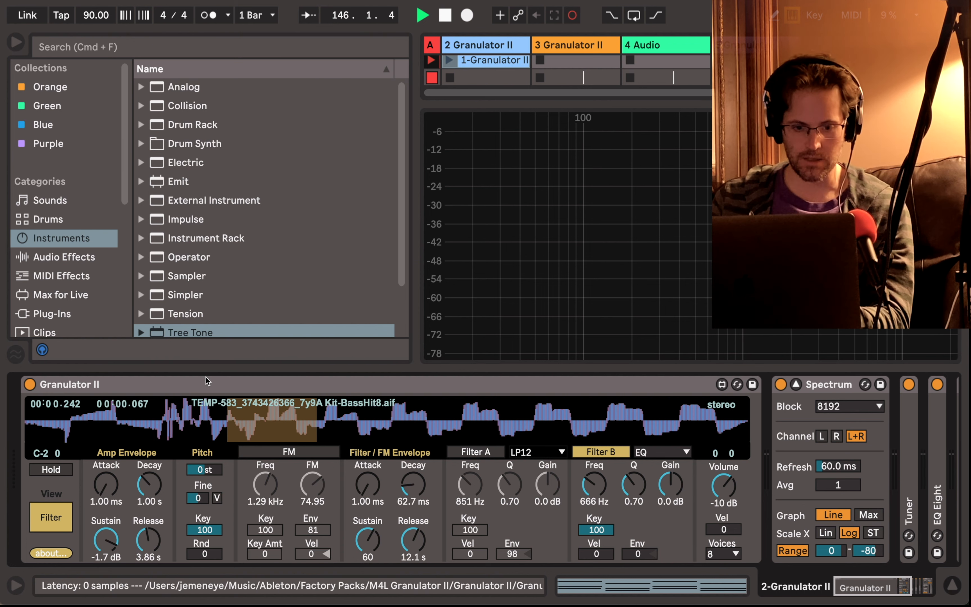
scroll(75, 260, down, 4)
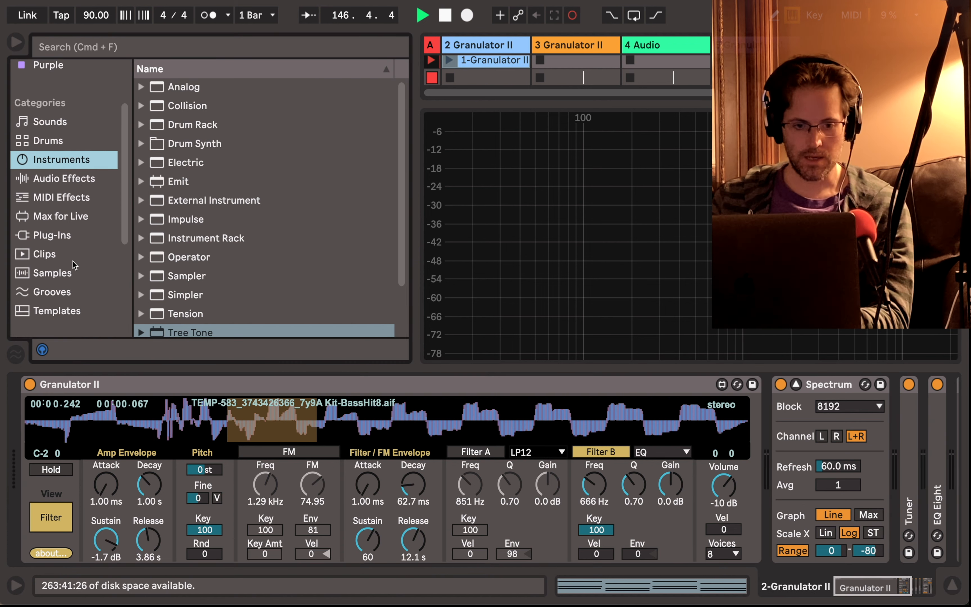
click(66, 266)
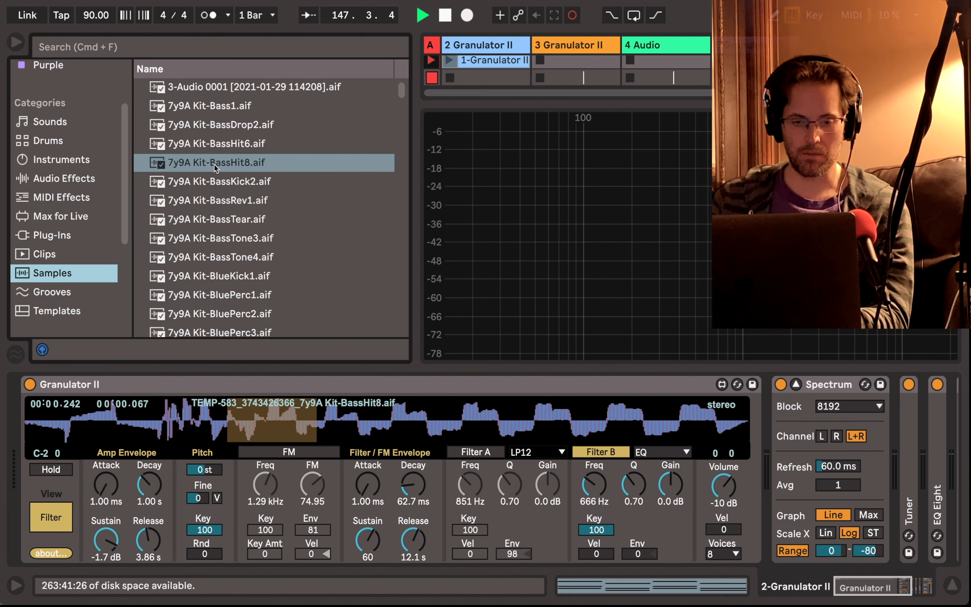
click(213, 164)
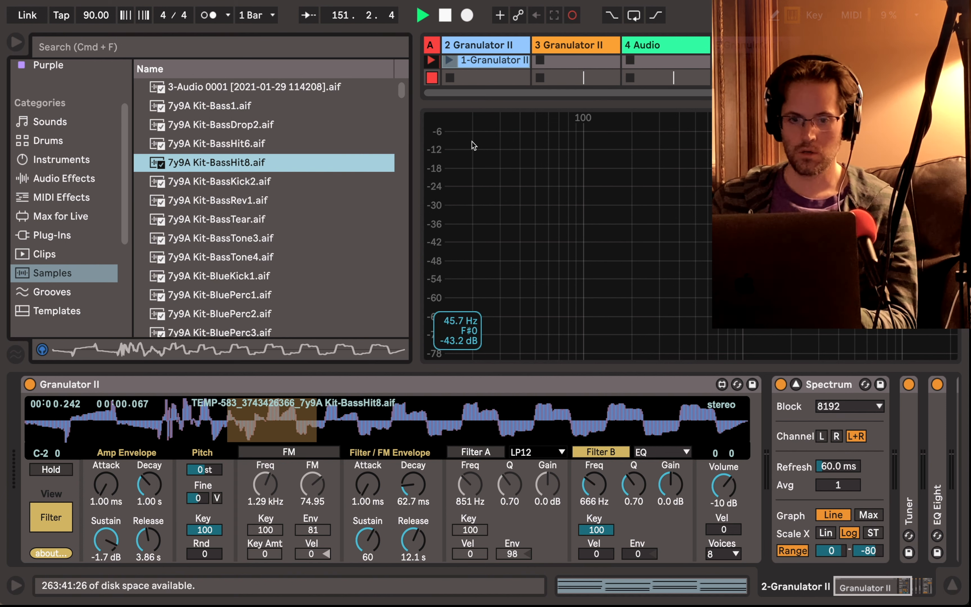
- Remove Granulator II from track 5 and delete the 4 Audio track
click(747, 45)
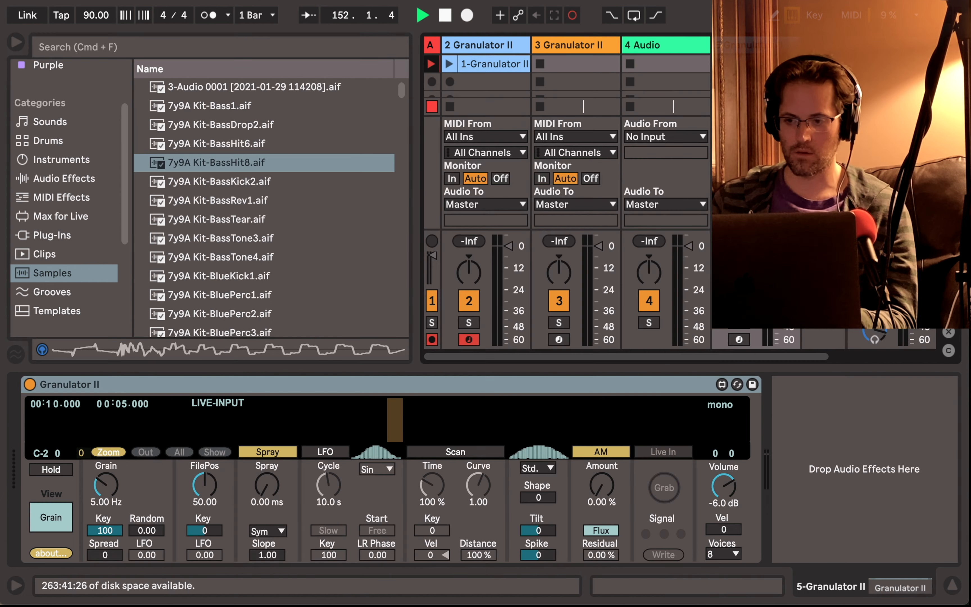
click(298, 385)
key(Delete)
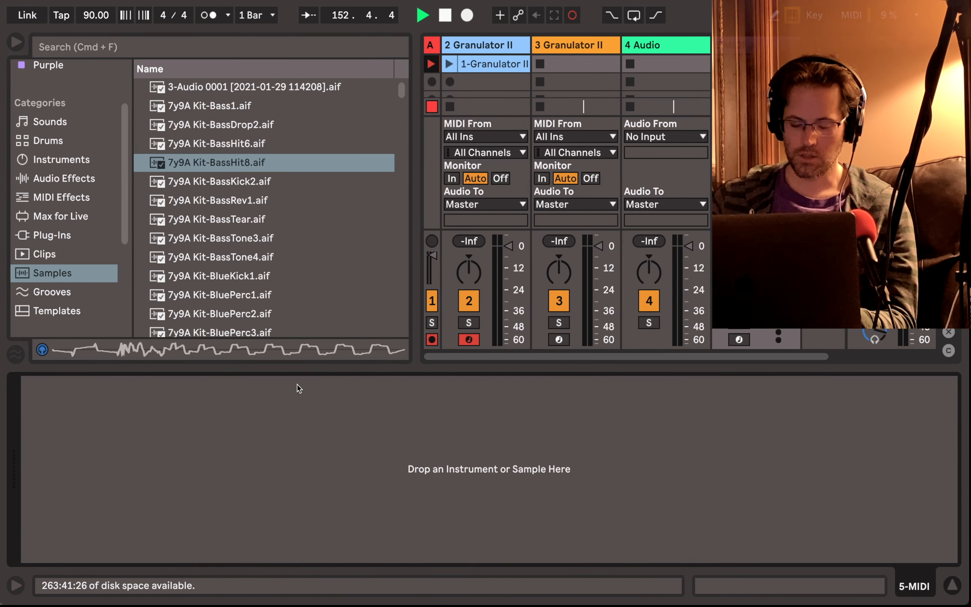
click(651, 48)
key(Delete)
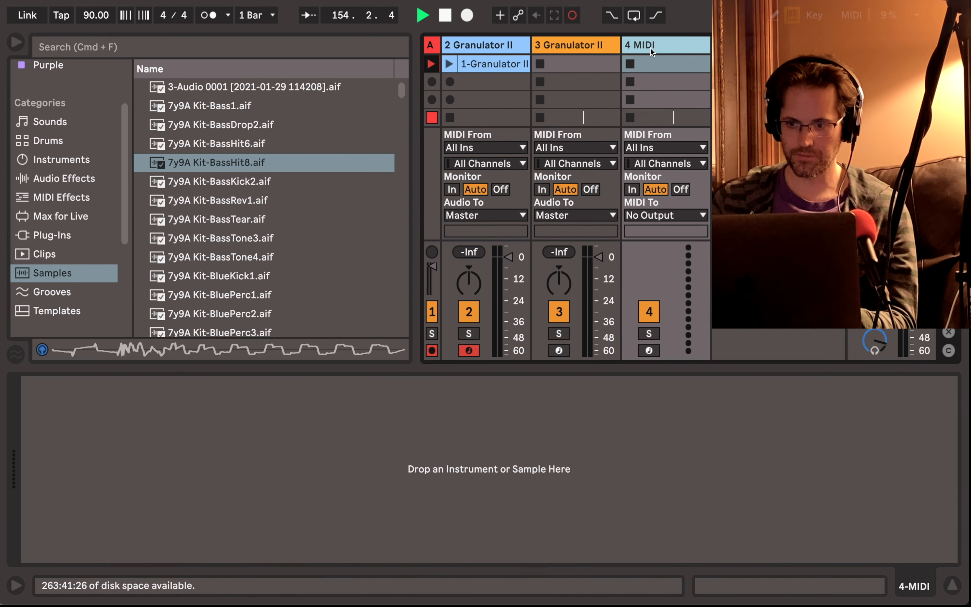
- Load the Simpler instrument onto the empty 4 MIDI track
click(62, 159)
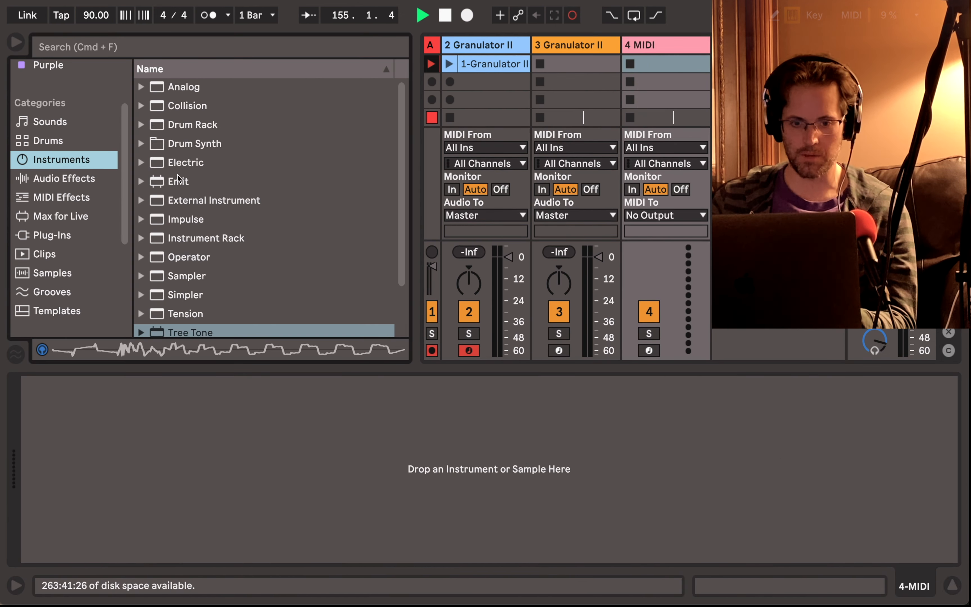
scroll(183, 247, down, 3)
drag(183, 247, 668, 68)
drag(668, 67, 669, 71)
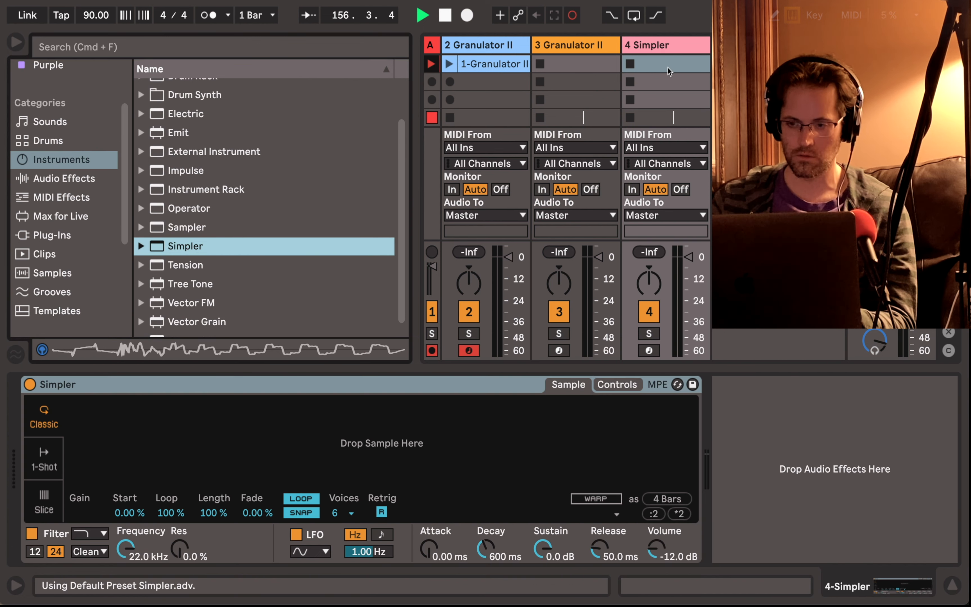
- Load the sample 7y9A Kit-BassHit8.aif into Simpler and disarm recording on the 2 Granulator II track
scroll(89, 230, down, 1)
scroll(90, 229, down, 5)
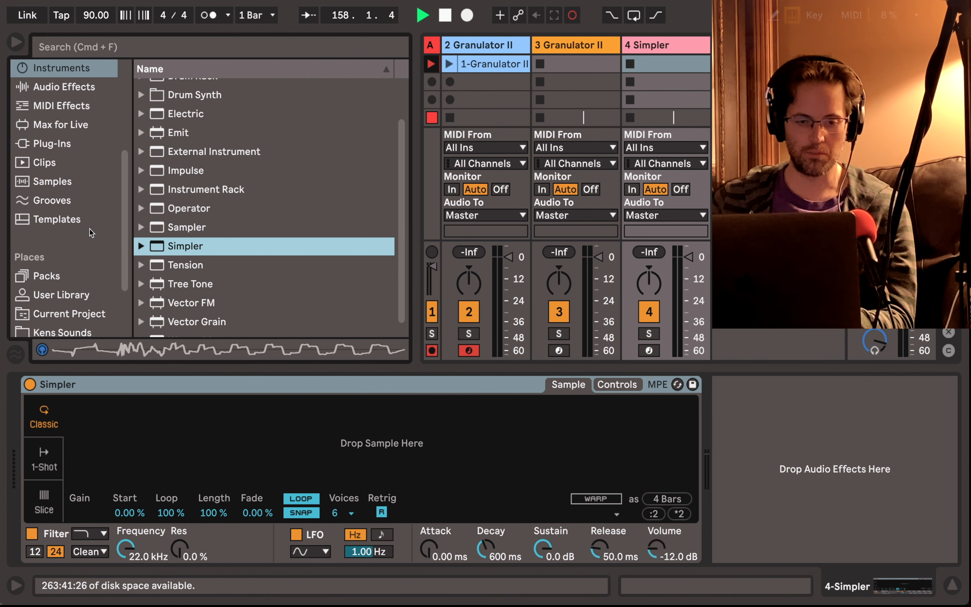
scroll(89, 233, down, 2)
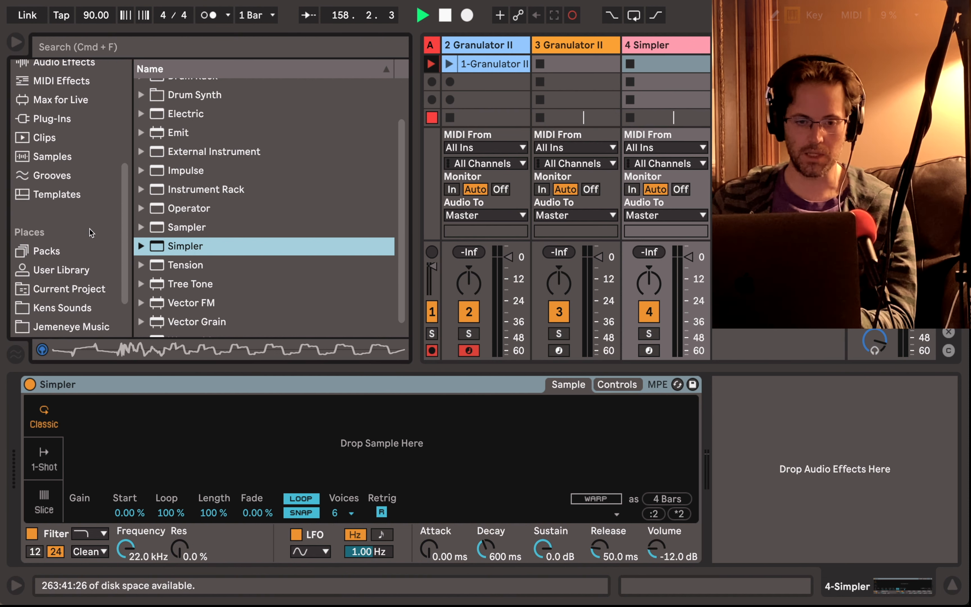
click(60, 159)
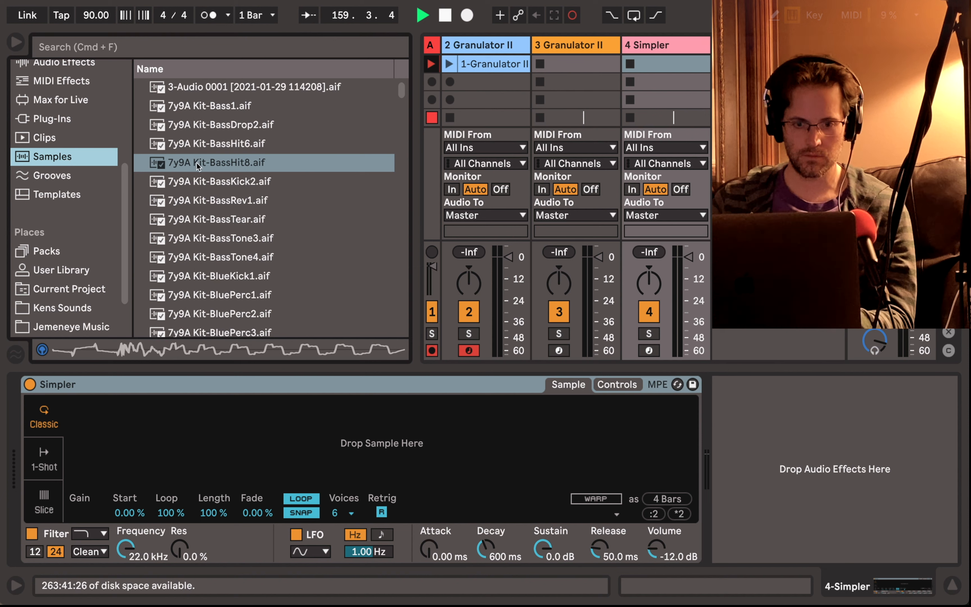
drag(197, 163, 178, 426)
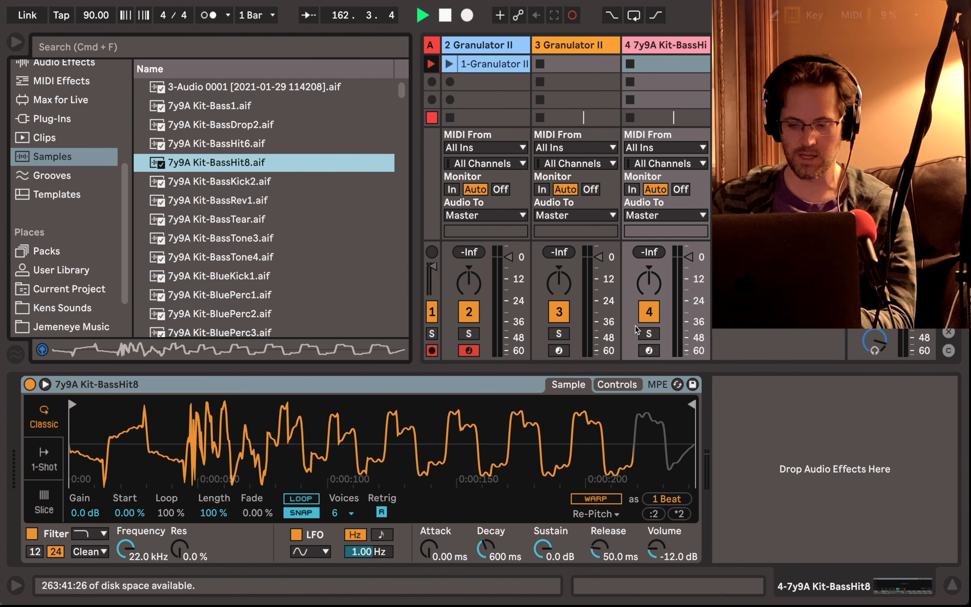
click(477, 350)
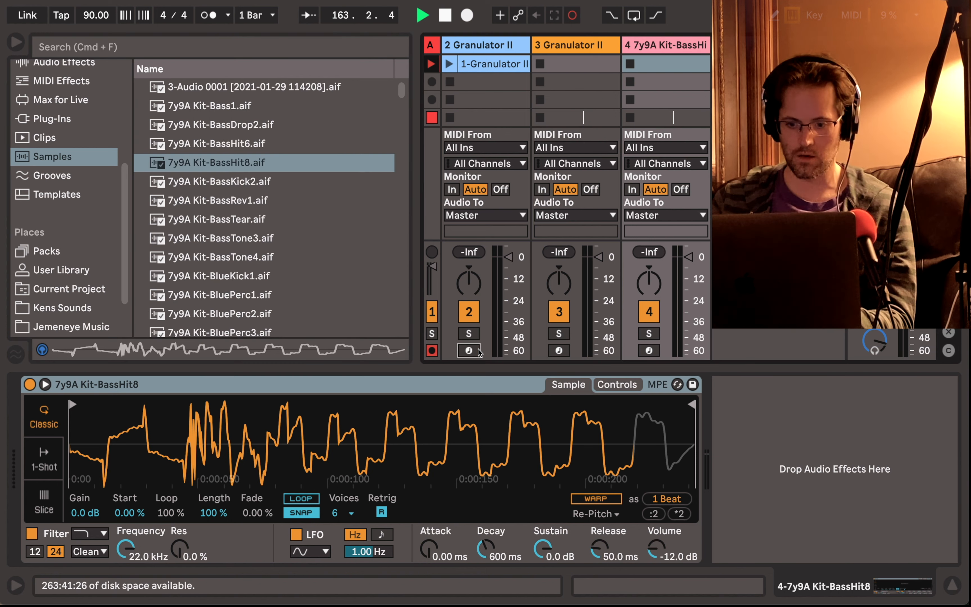
- Arm track 4 for recording and loop only a short slice of the sample just past 0:00:100 in Simpler
click(649, 350)
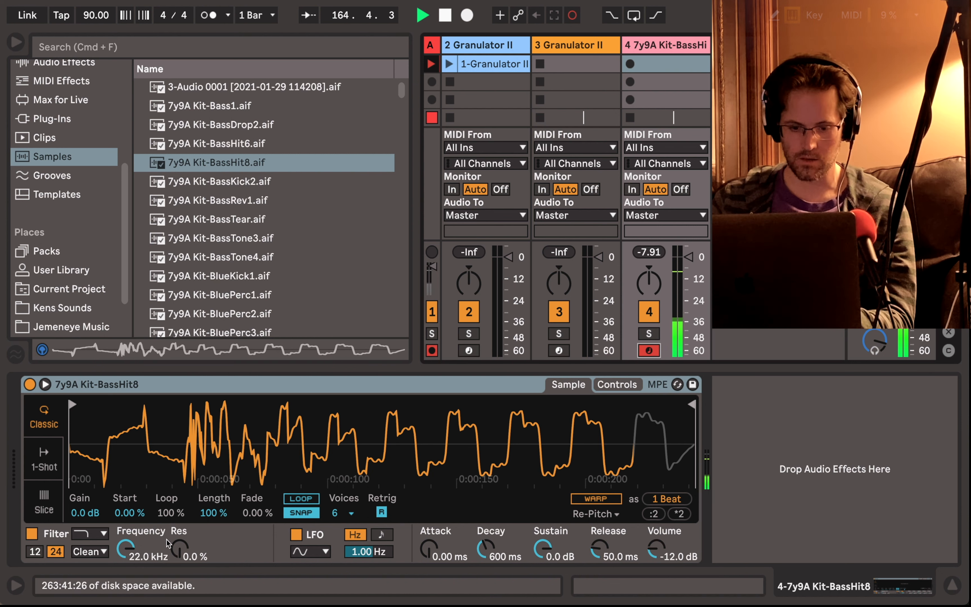
click(298, 501)
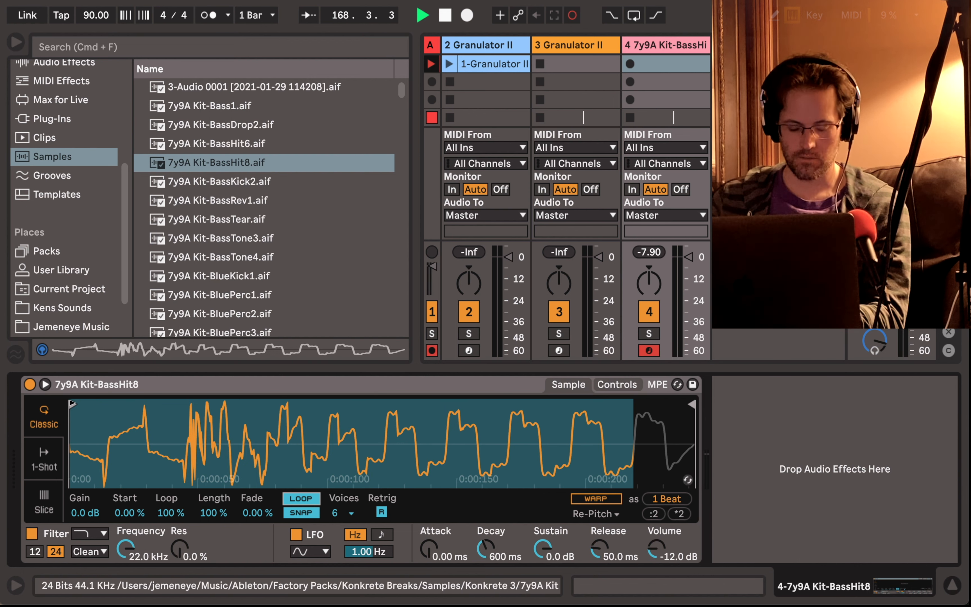
drag(73, 403, 363, 403)
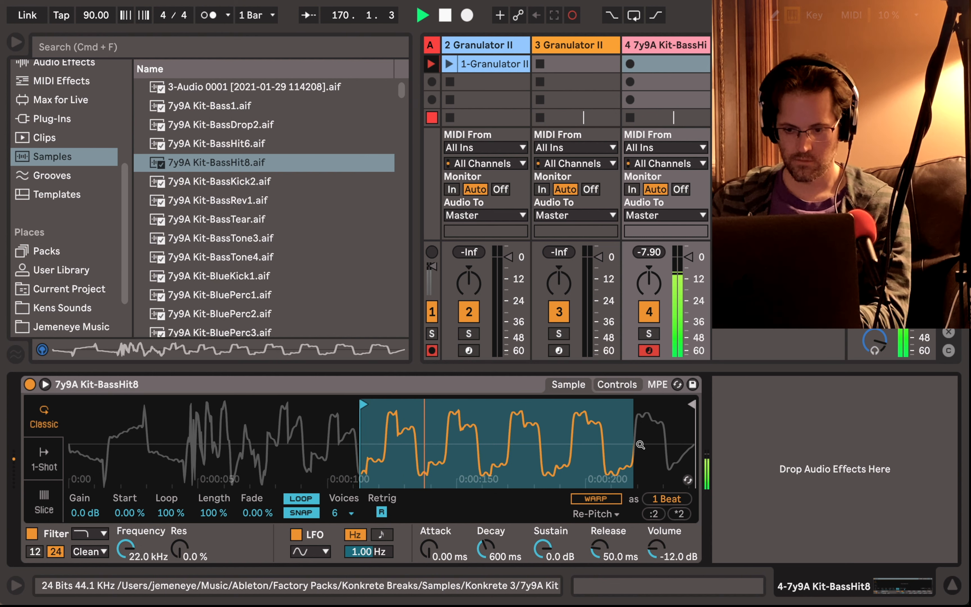
mouse_move(692, 404)
mouse_down()
mouse_move(442, 423)
mouse_move(371, 405)
mouse_move(388, 406)
mouse_move(381, 405)
mouse_up()
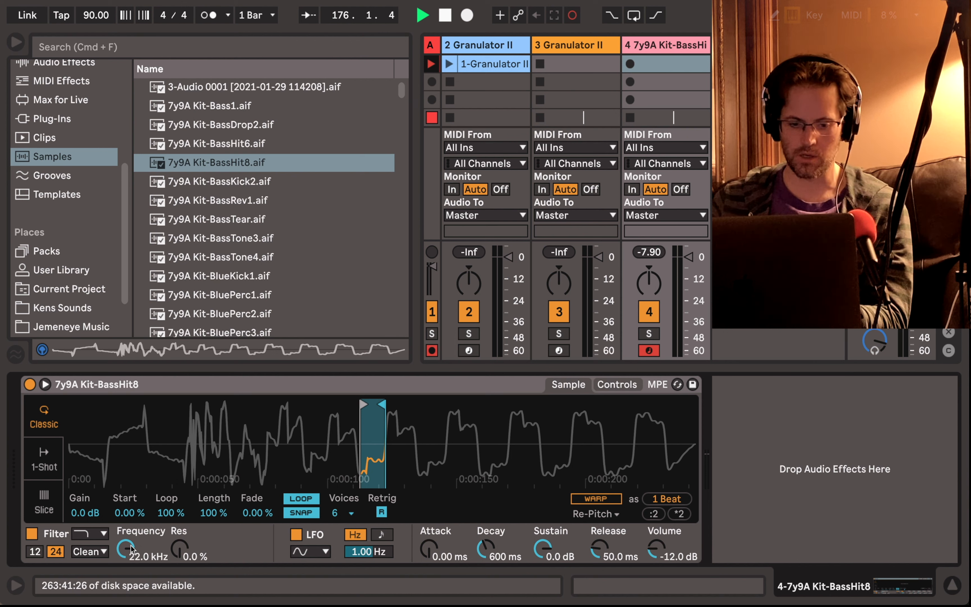
- Lower Simpler's filter frequency to 481 Hz and show its detailed filter, LFO and envelope controls
drag(126, 549, 126, 591)
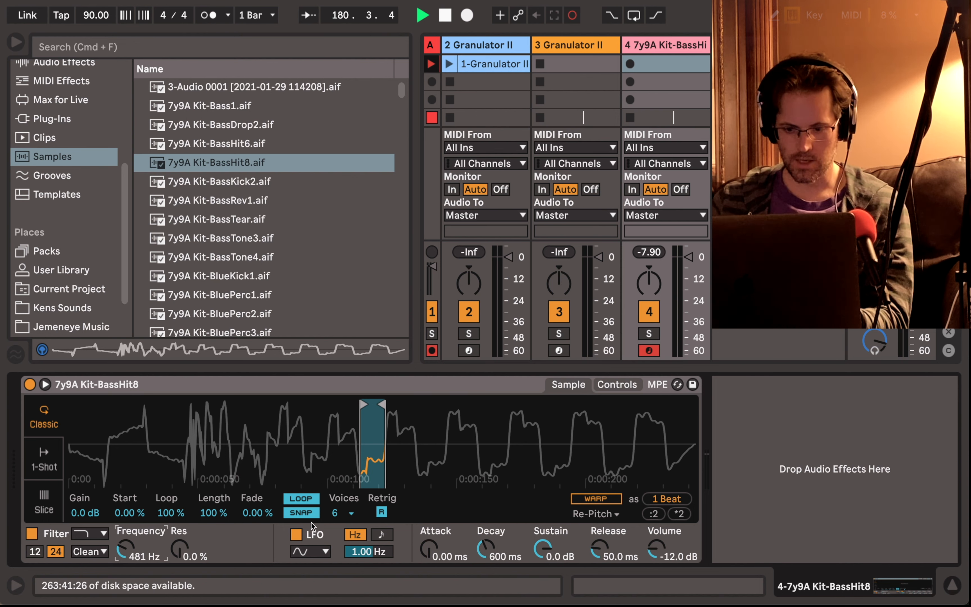
click(617, 384)
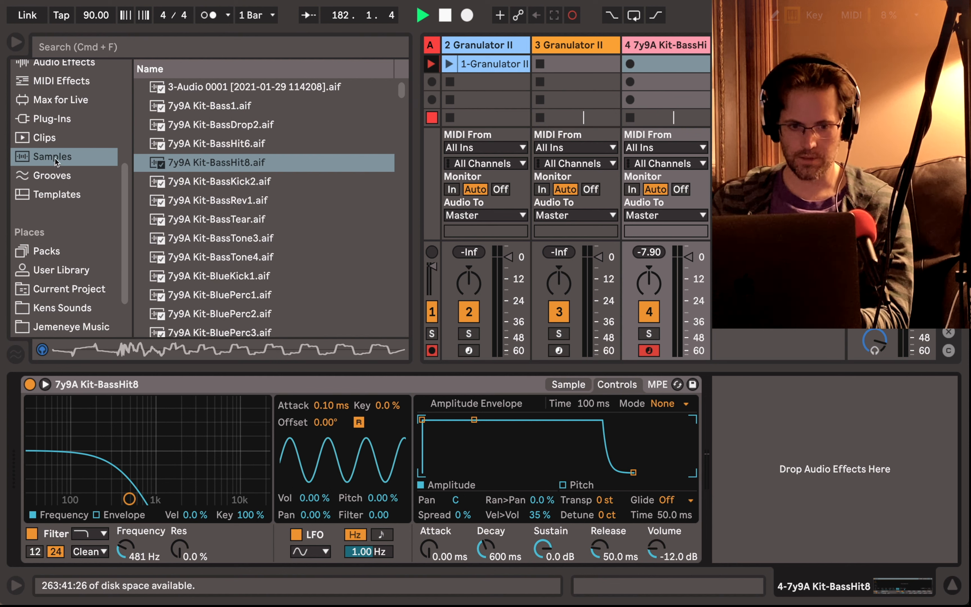
- Add the Spectrum audio effect after Simpler on track 4 and return to Simpler's detailed controls
scroll(52, 117, up, 2)
click(56, 104)
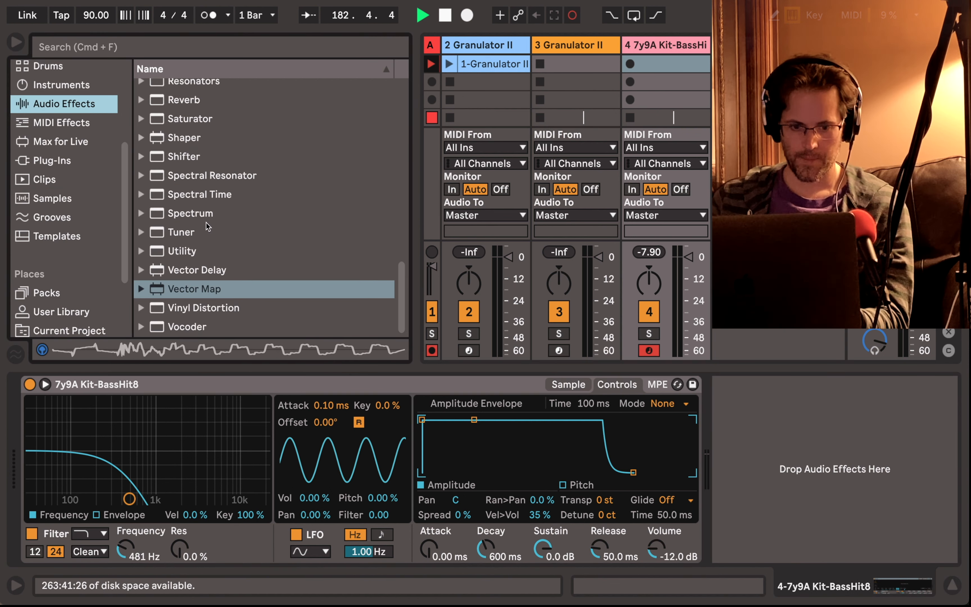
scroll(208, 227, up, 1)
drag(207, 227, 718, 482)
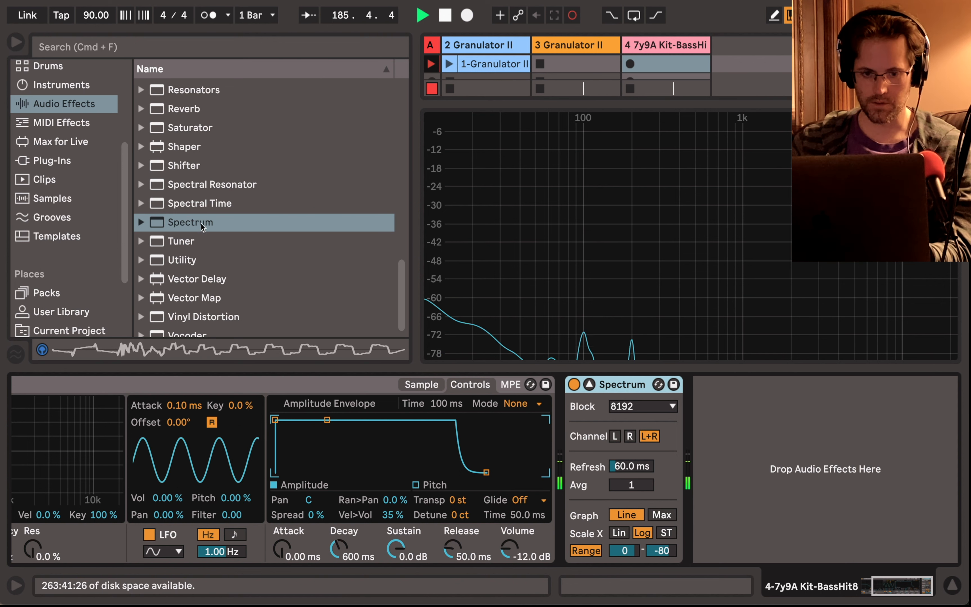
scroll(214, 472, left, 4)
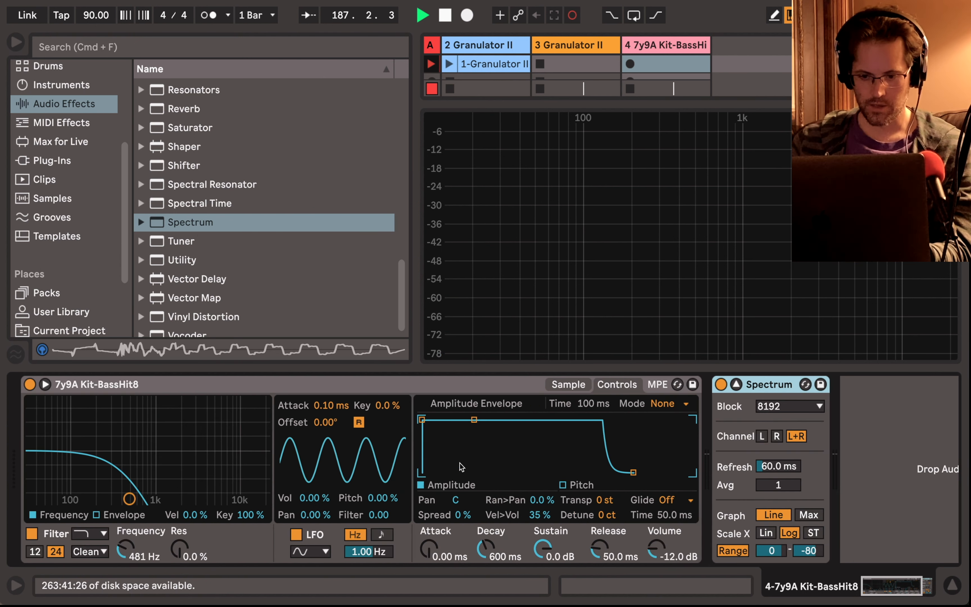
click(565, 385)
click(605, 385)
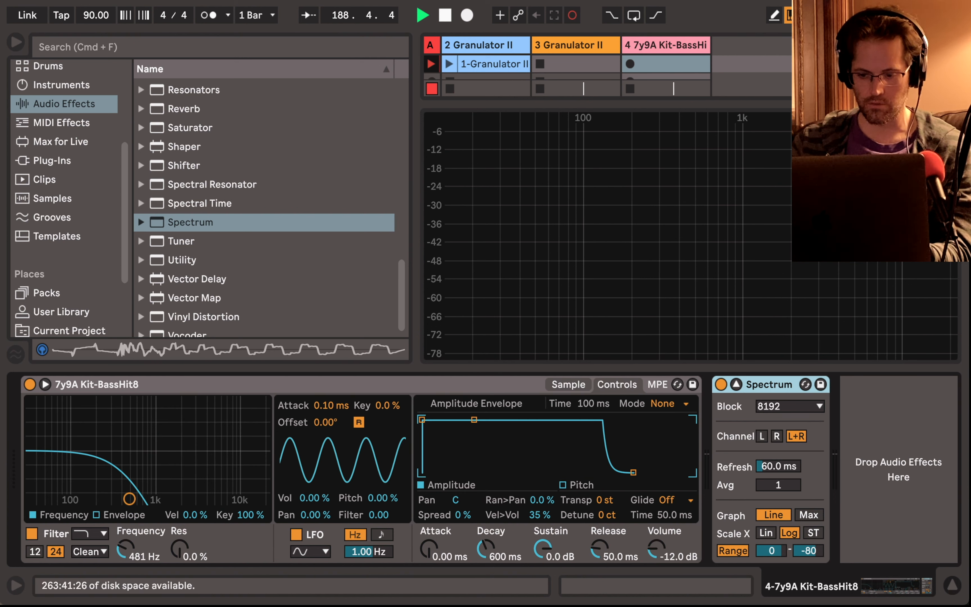
- Transpose Simpler by -12 st and set its filter to 132 Hz with 30% resonance
click(602, 503)
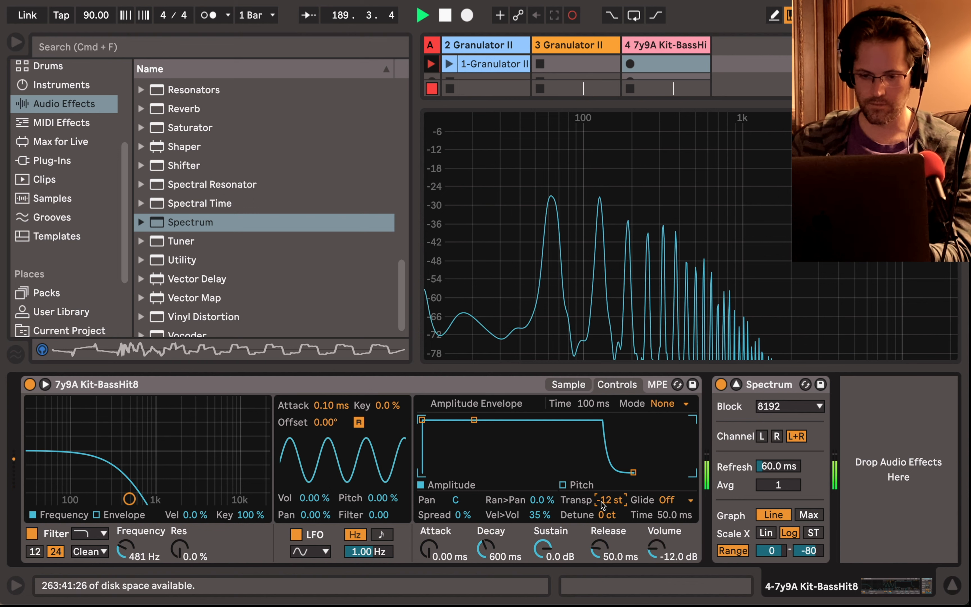
drag(129, 499, 204, 457)
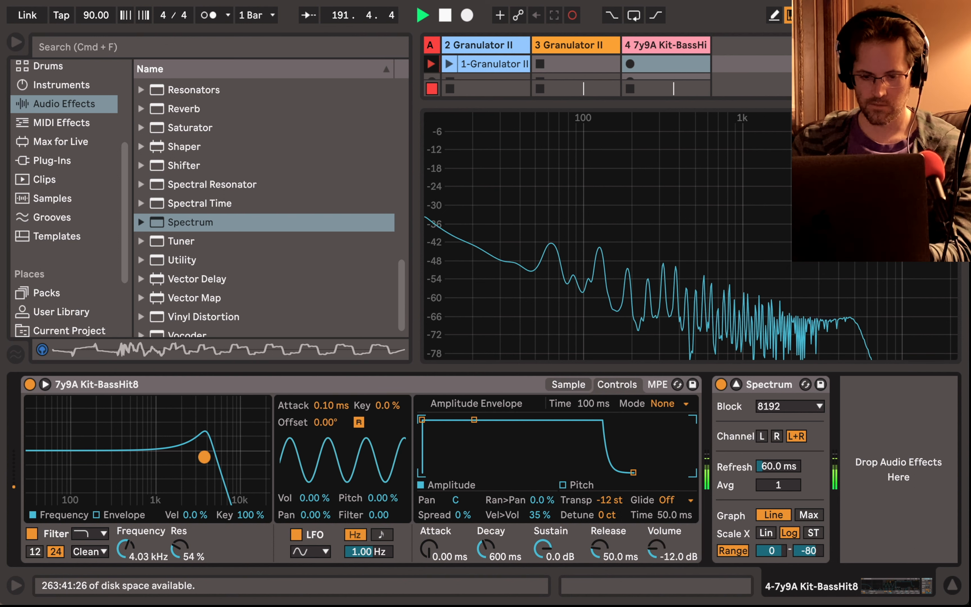
drag(204, 457, 83, 478)
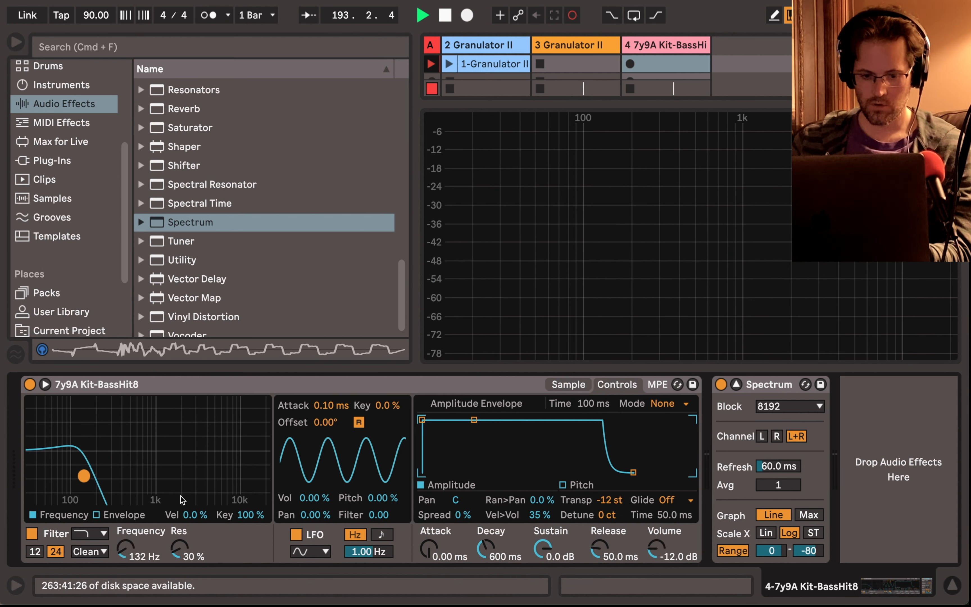
- Switch Simpler's filter circuit to SMP and set its drive to 7.12 dB
click(92, 551)
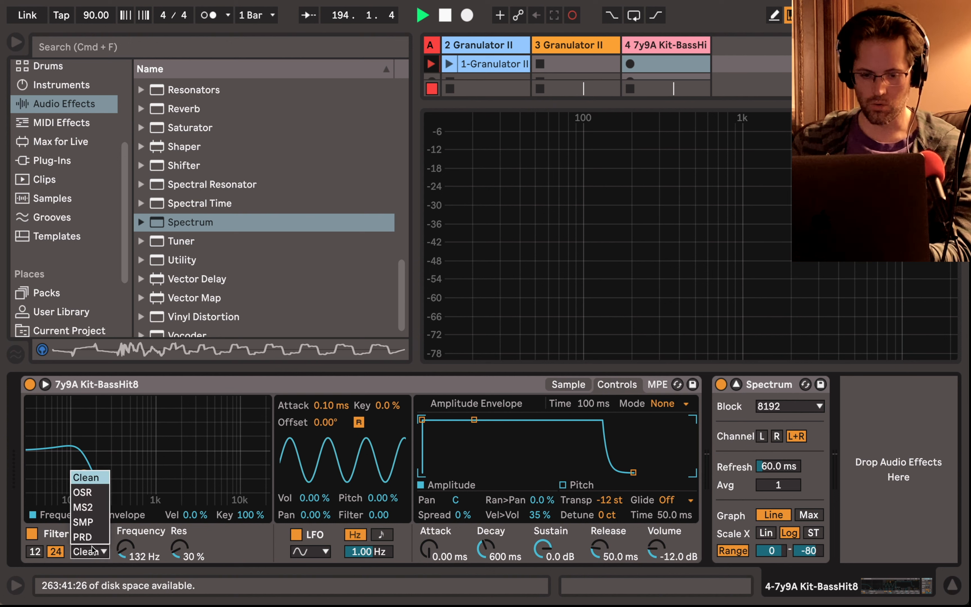
click(92, 532)
click(234, 561)
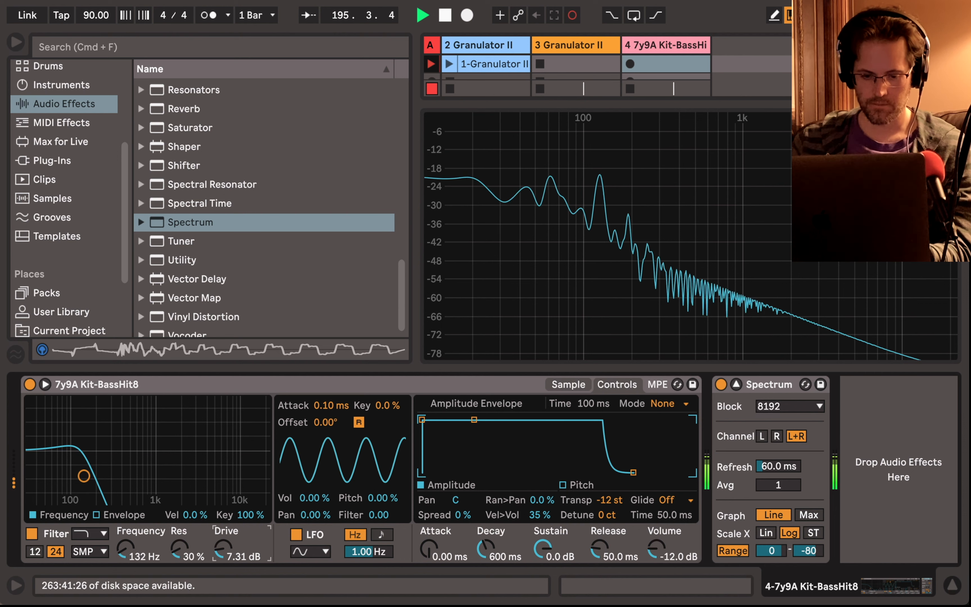
mouse_move(223, 549)
mouse_down()
mouse_move(223, 578)
mouse_move(228, 553)
mouse_up()
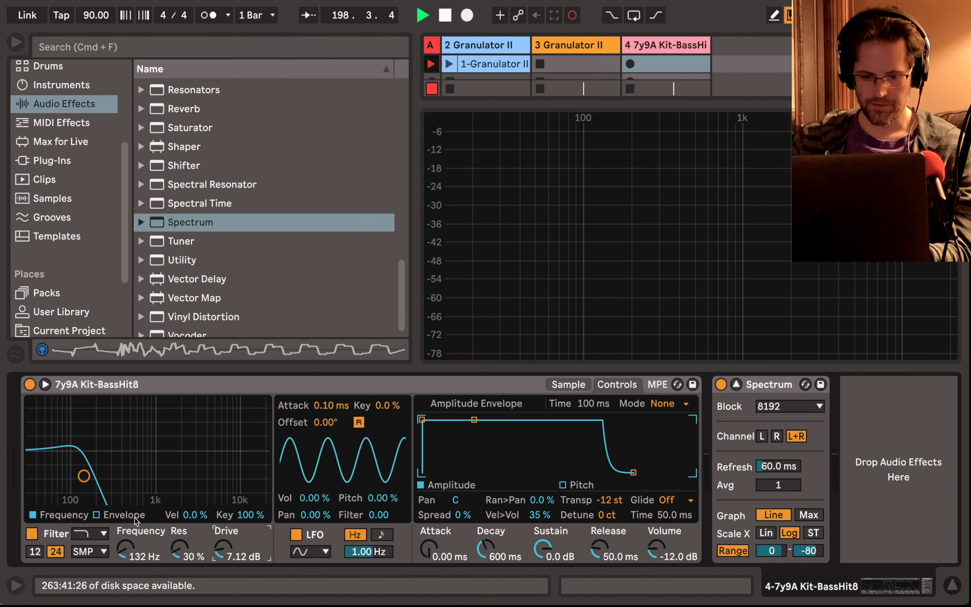
- Set Simpler's filter envelope to an amount of 59 and a 104 ms decay, and leave the envelope switched off
click(97, 515)
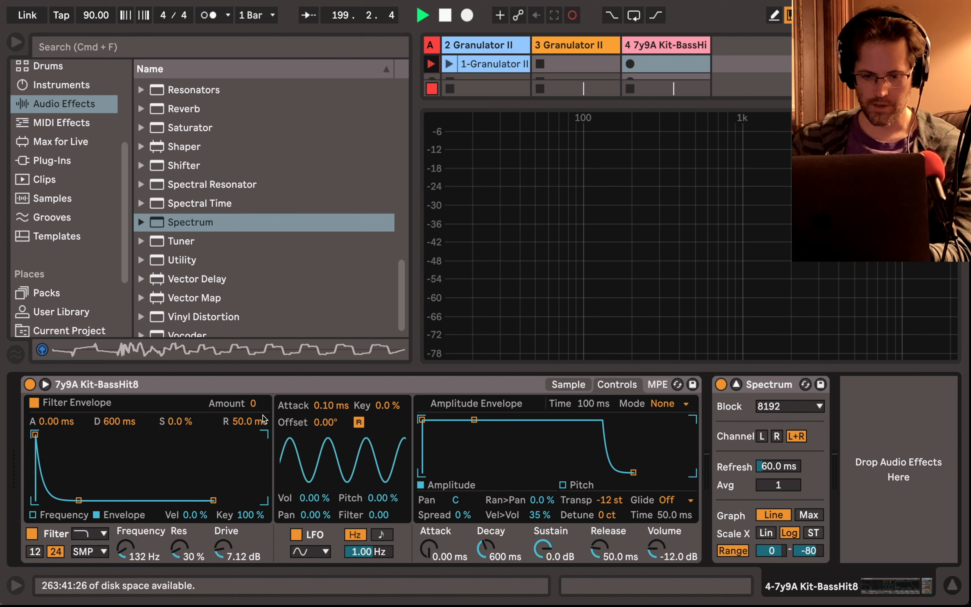
drag(257, 403, 257, 358)
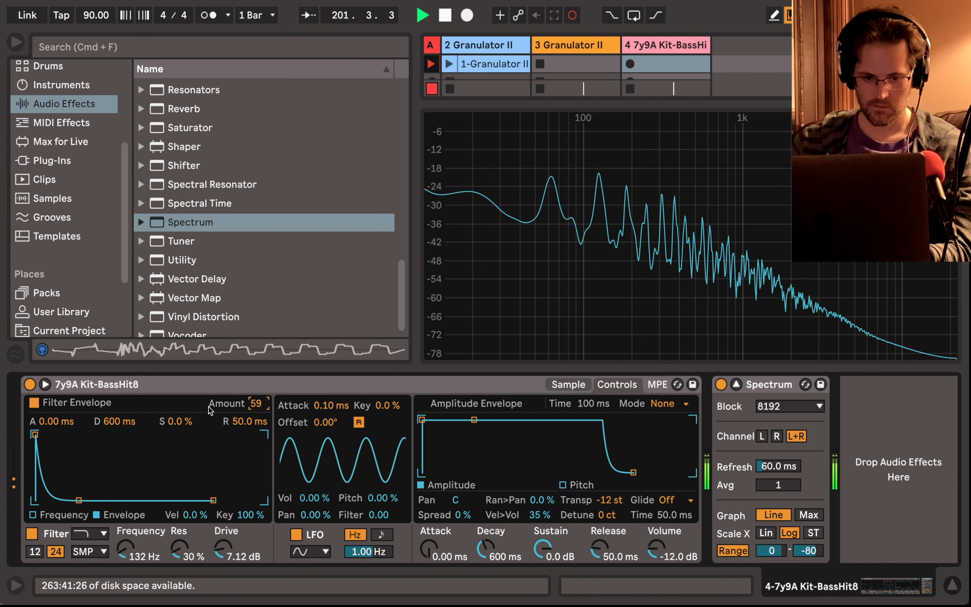
mouse_move(120, 421)
mouse_down()
mouse_move(120, 435)
mouse_move(115, 429)
mouse_up()
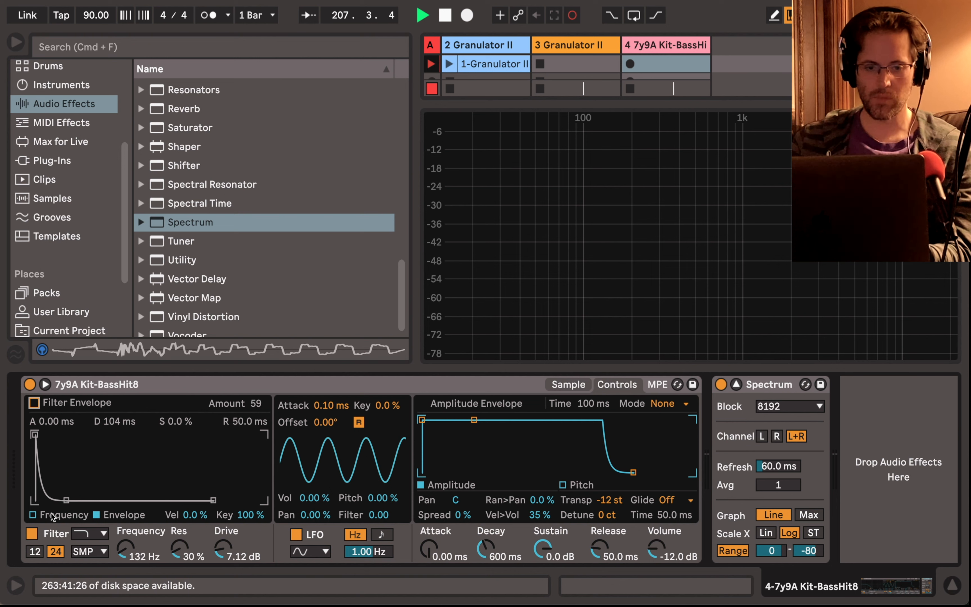
click(64, 141)
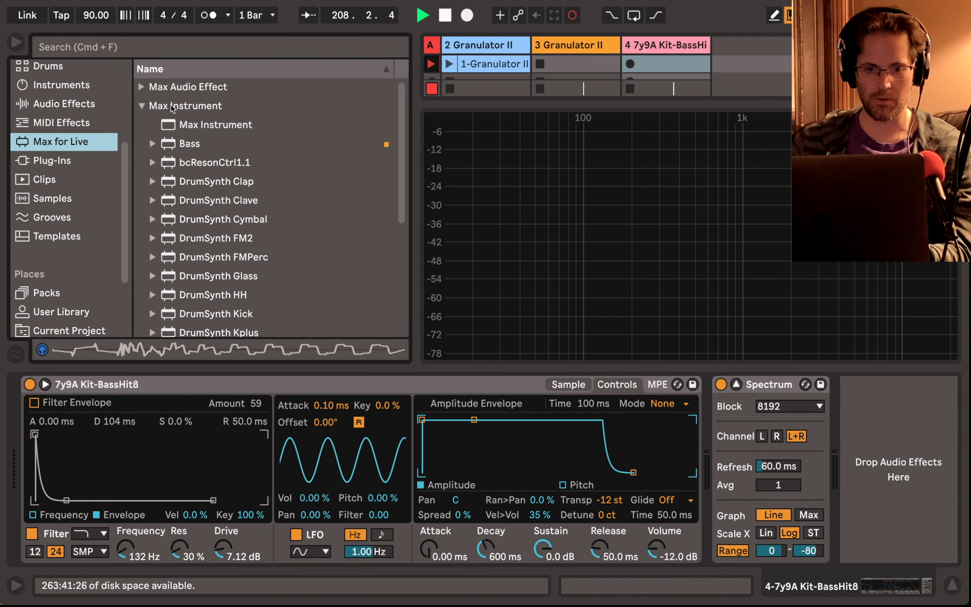
click(141, 106)
click(141, 125)
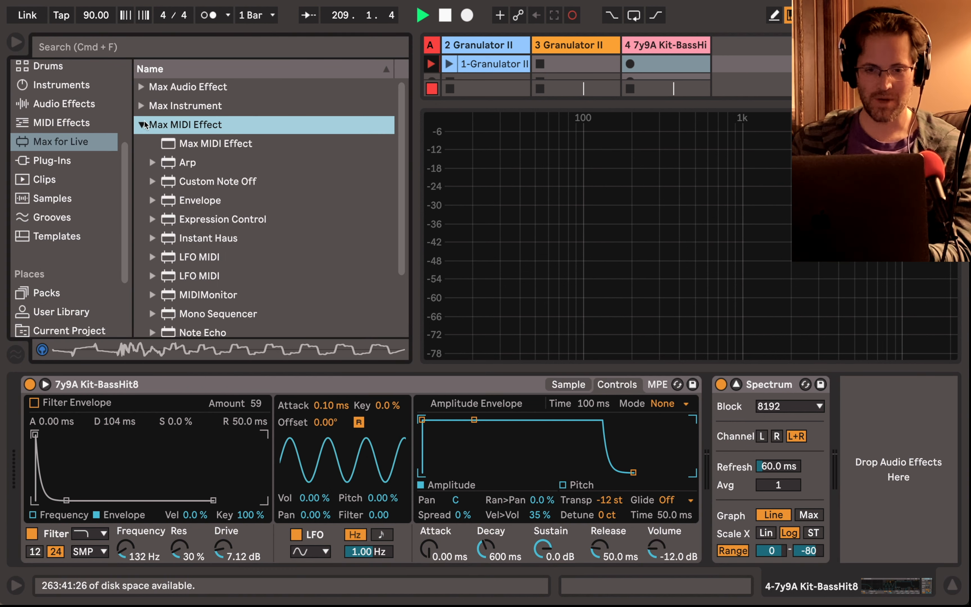
scroll(179, 164, down, 2)
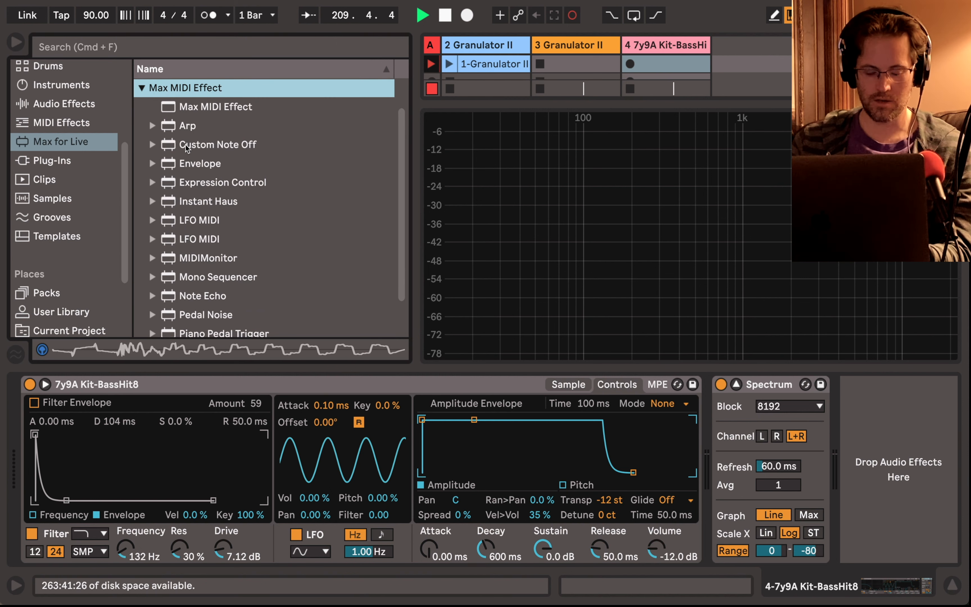
click(194, 163)
drag(194, 163, 28, 399)
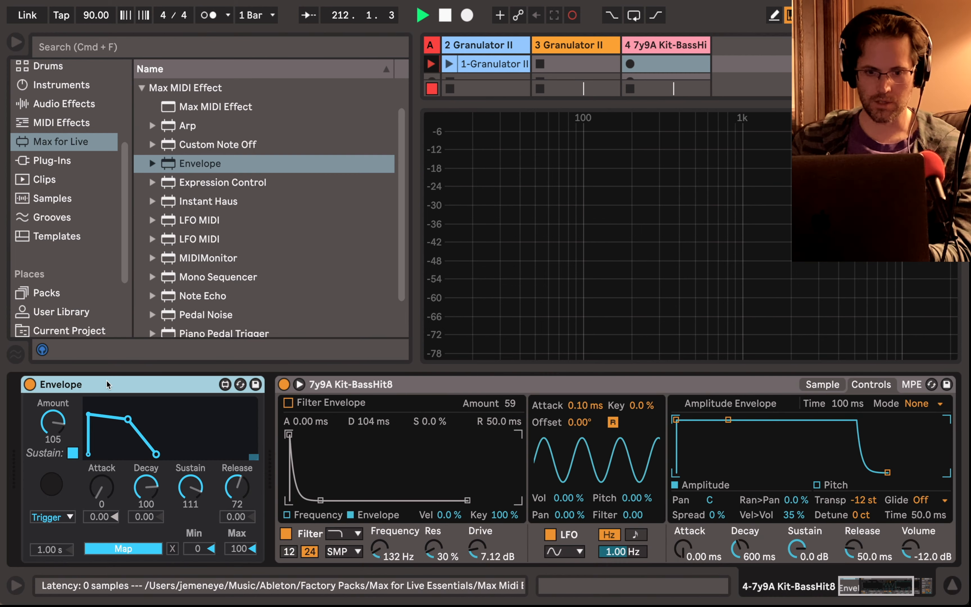
key(Delete)
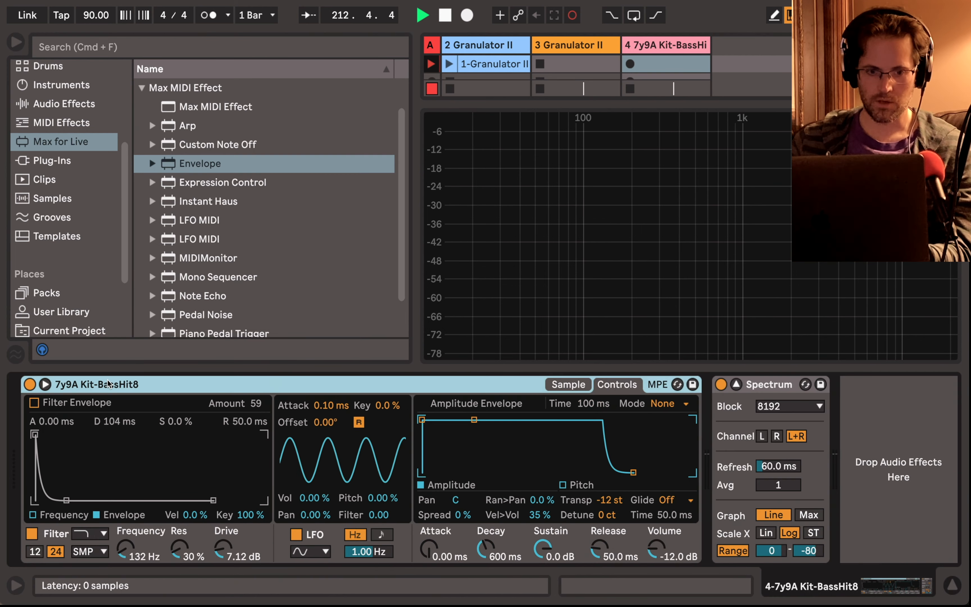
- Add the Envelope MIDI effect before Simpler and show Simpler's filter frequency curve
click(75, 124)
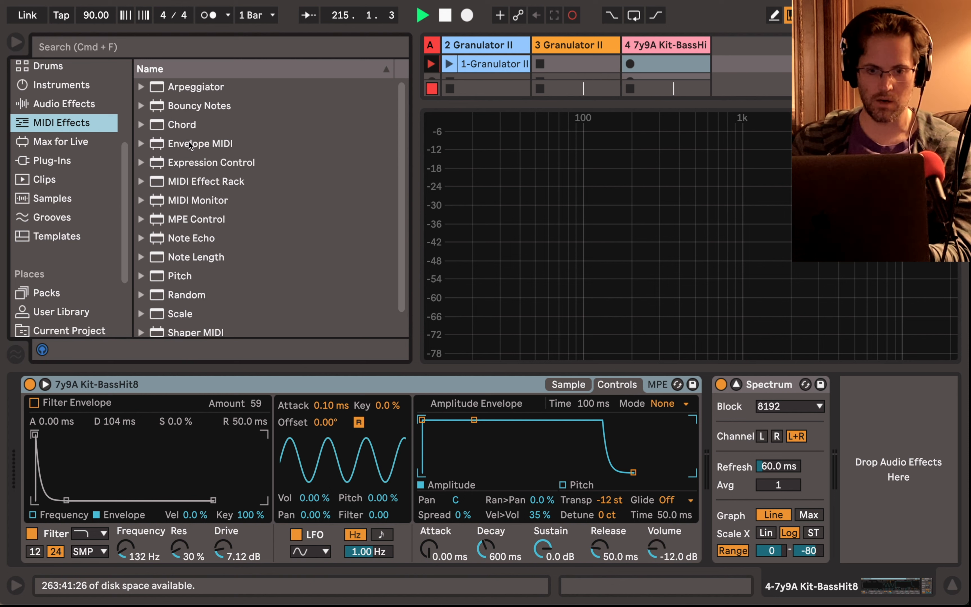
drag(191, 148, 35, 406)
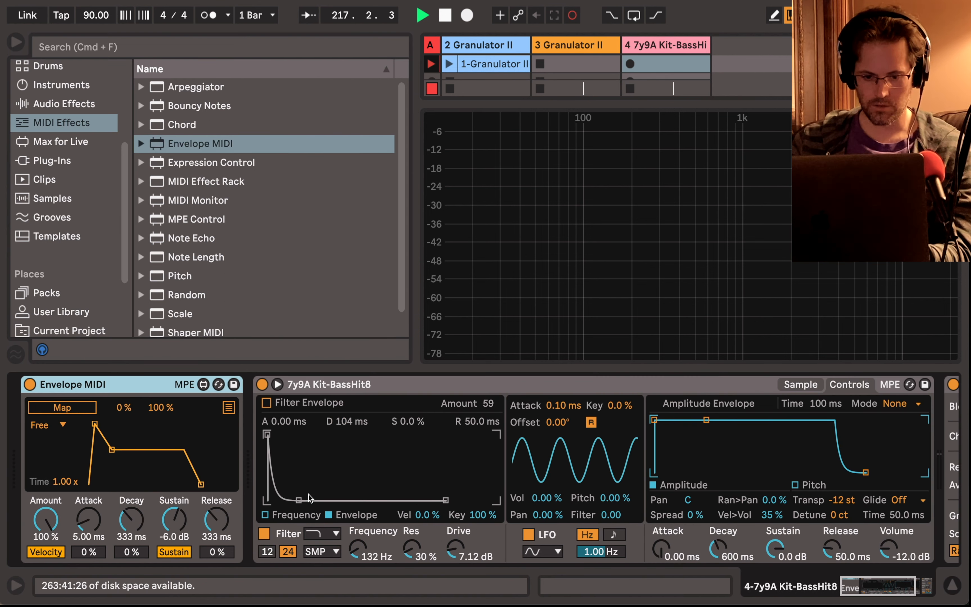
click(290, 518)
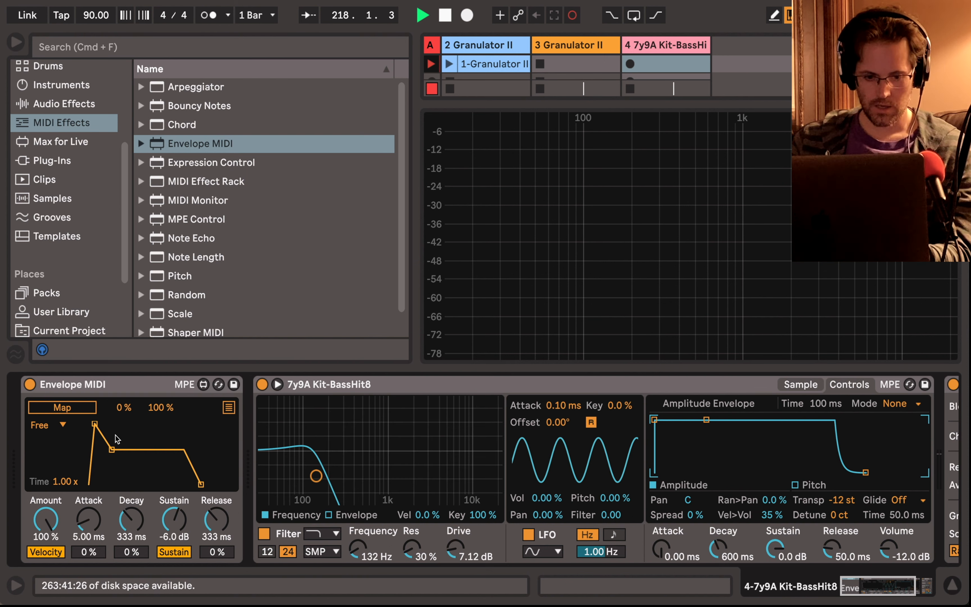
- Shape Envelope MIDI with a 0.10 ms attack, 1.68 s decay and -inf sustain, and map it to Simpler's filter frequency
drag(95, 426, 113, 498)
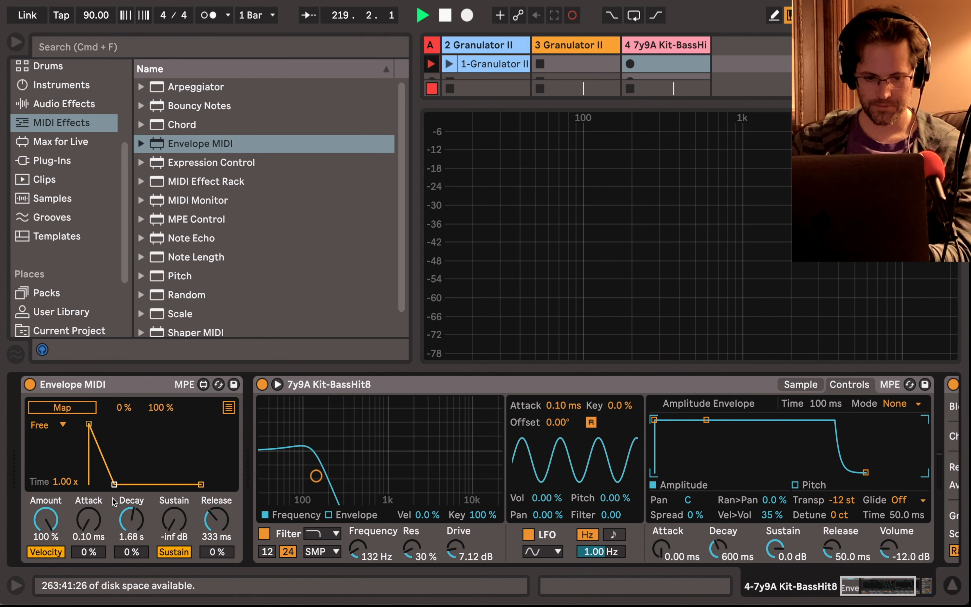
click(83, 412)
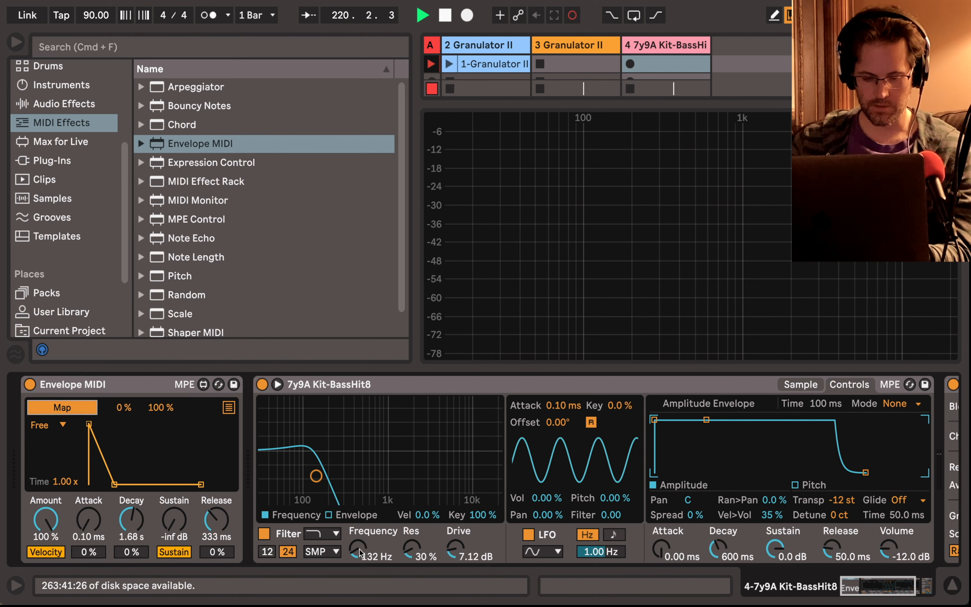
click(360, 551)
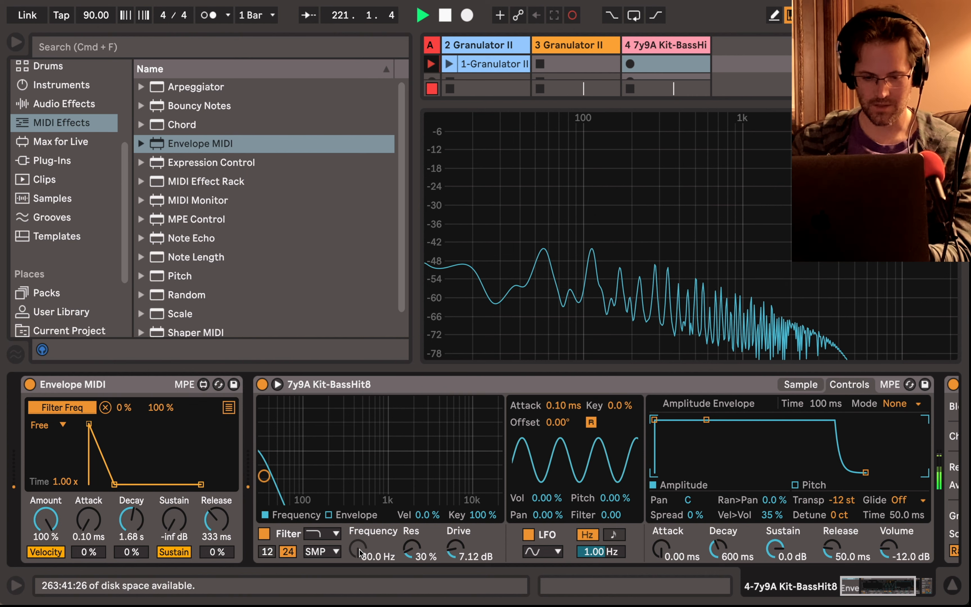
- Try a 355 ms decay and a 3.31 s attack in Envelope MIDI, settling on a 0.10 ms attack and 3.05 s decay
click(131, 520)
drag(131, 520, 131, 537)
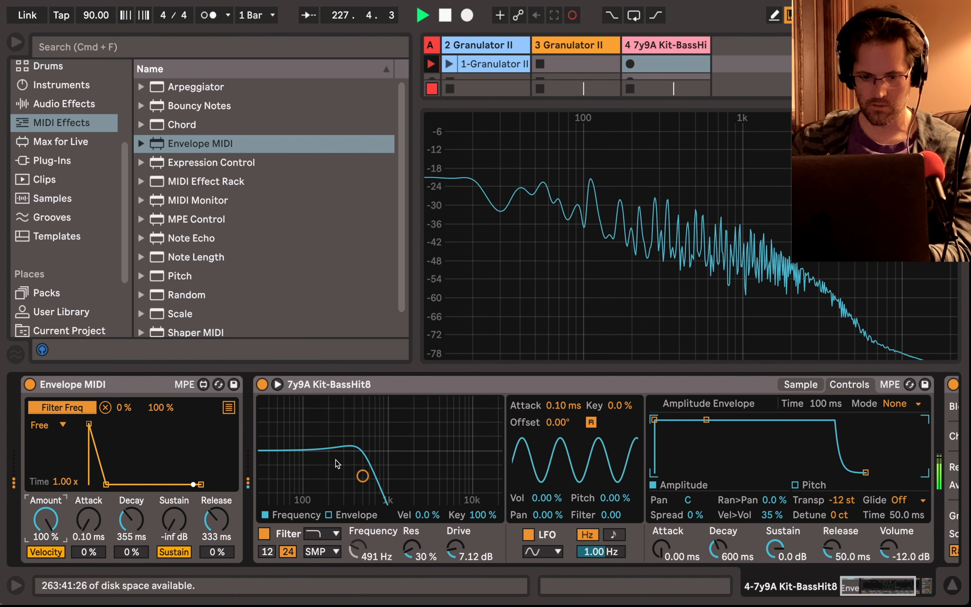
drag(89, 529, 90, 505)
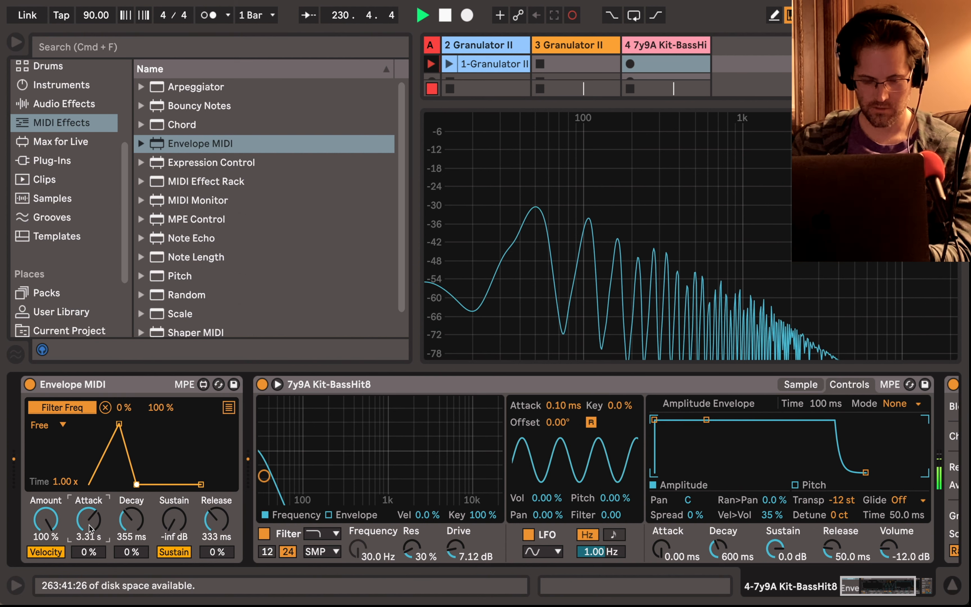
drag(124, 528, 124, 500)
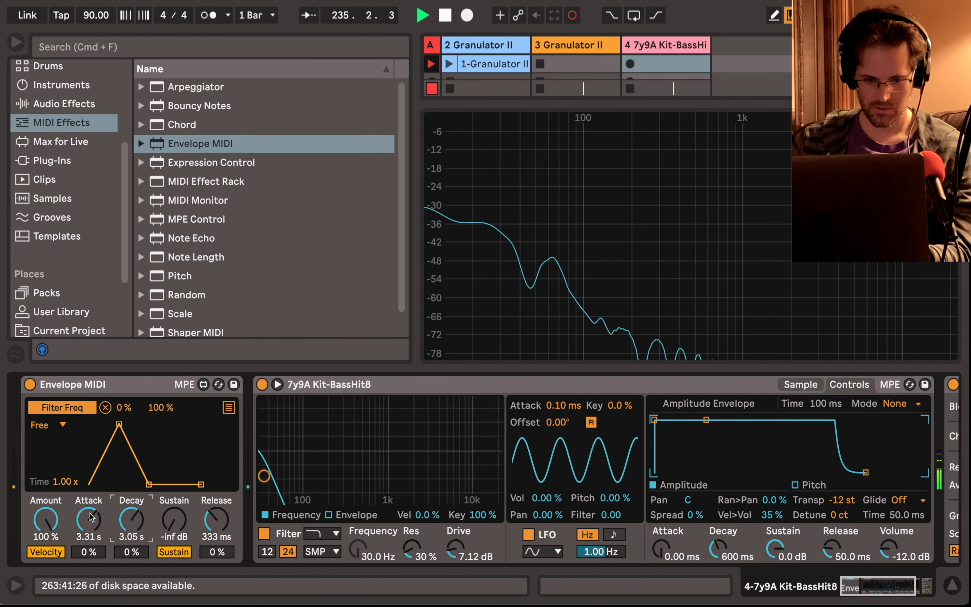
drag(82, 517, 83, 581)
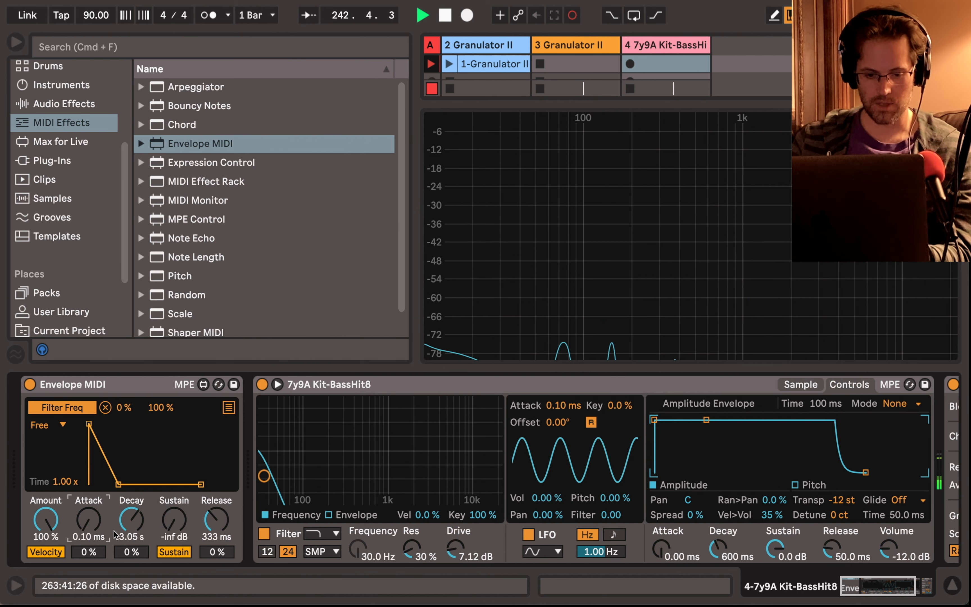
- Try a high-pass filter type in Simpler with a 3.83 s attack in Envelope MIDI
click(316, 536)
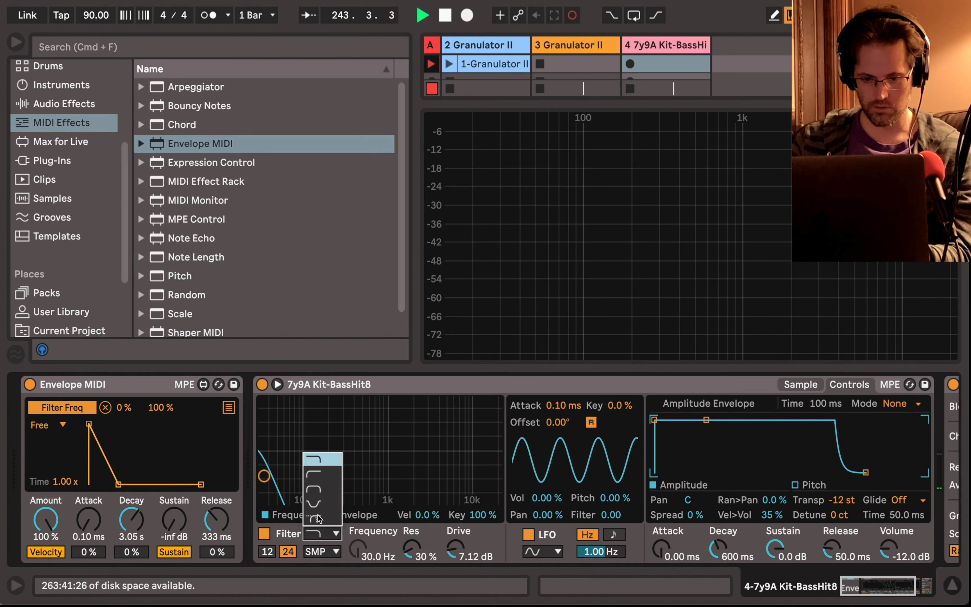
click(326, 481)
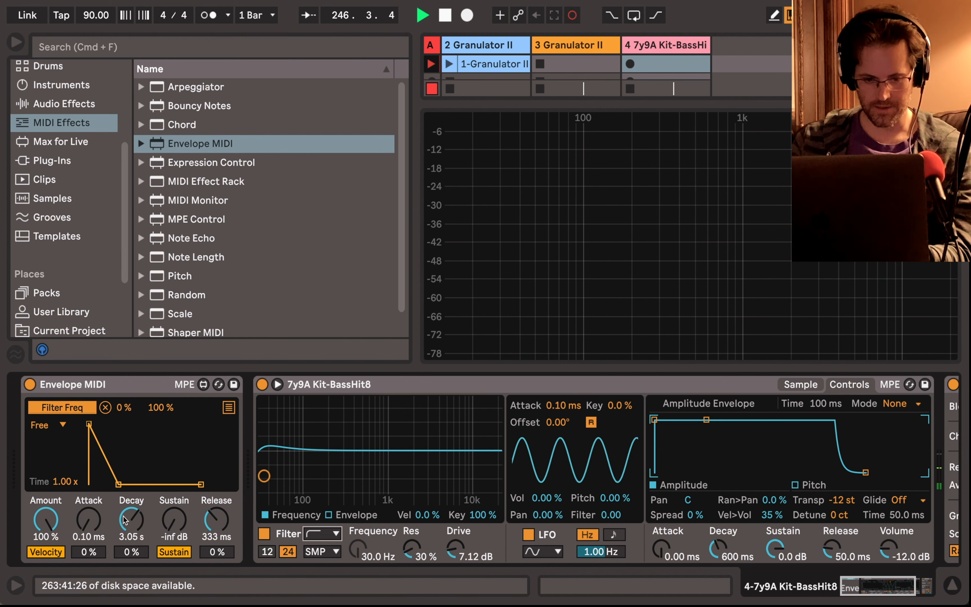
drag(92, 520, 92, 470)
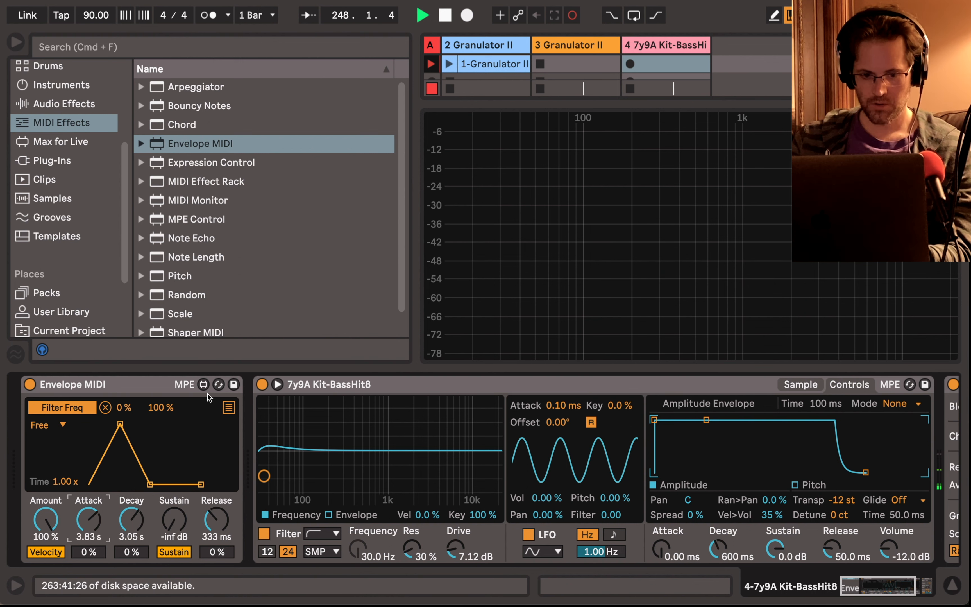
- Delete the 7y9A Kit-BassHit8 track, then arm the 2 Granulator II track and show its devices
click(652, 47)
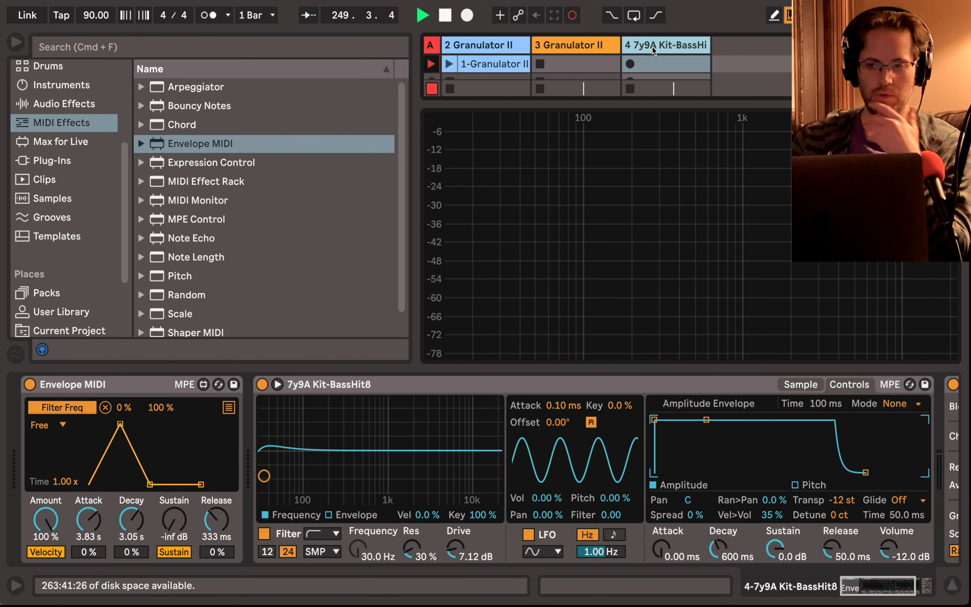
key(Delete)
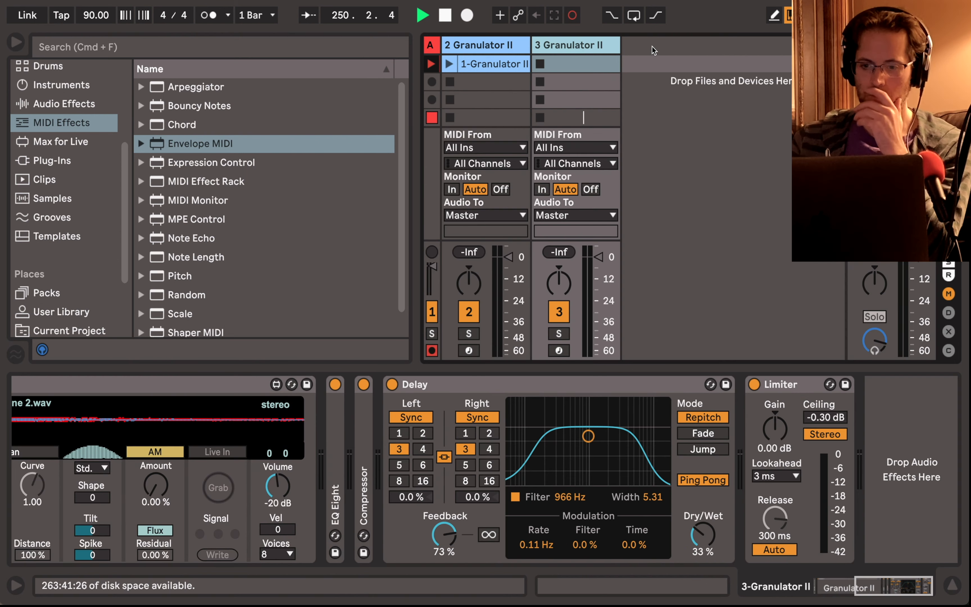
click(493, 63)
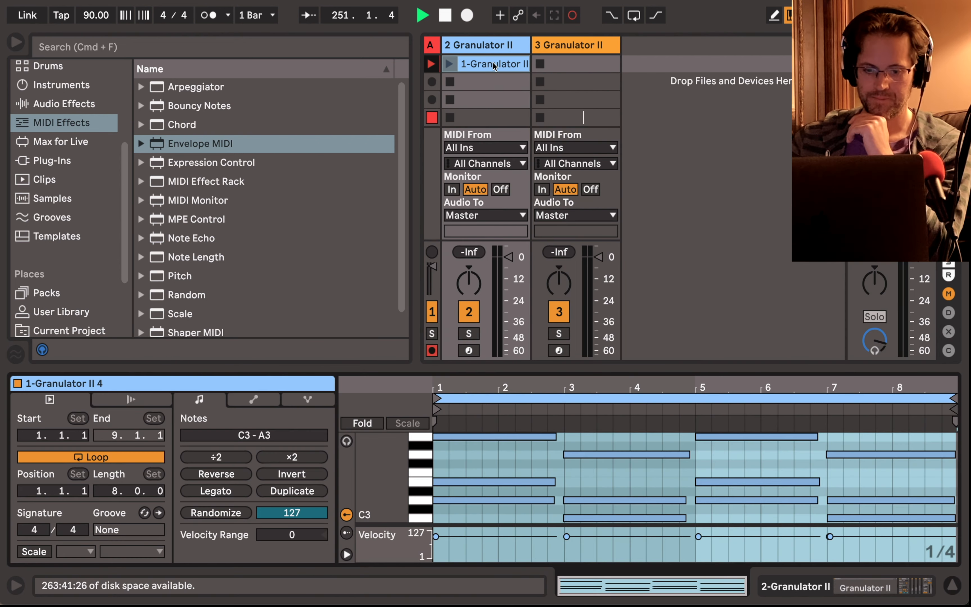
key(shift+Tab)
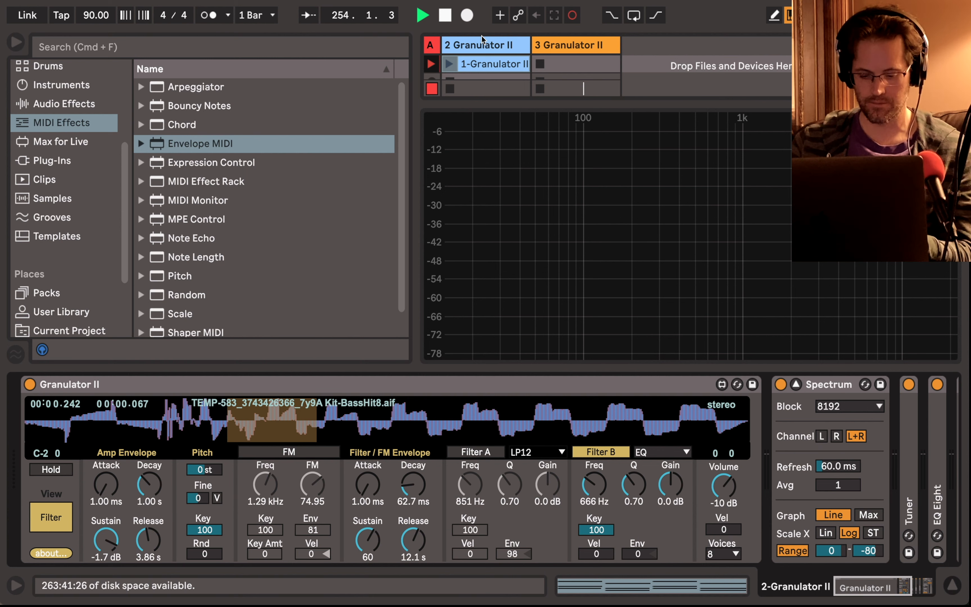
key(super+alt+l)
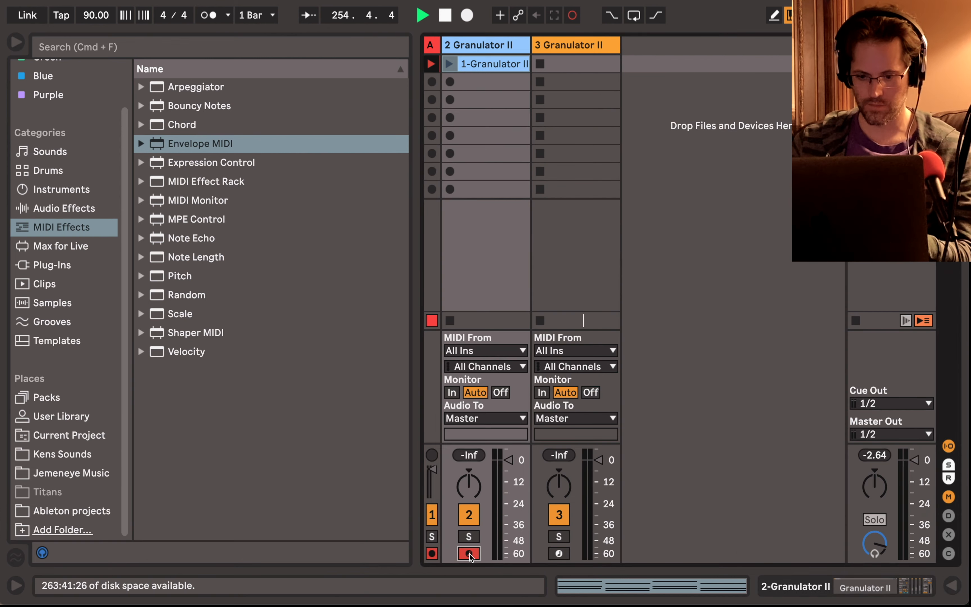
key(super+alt+l)
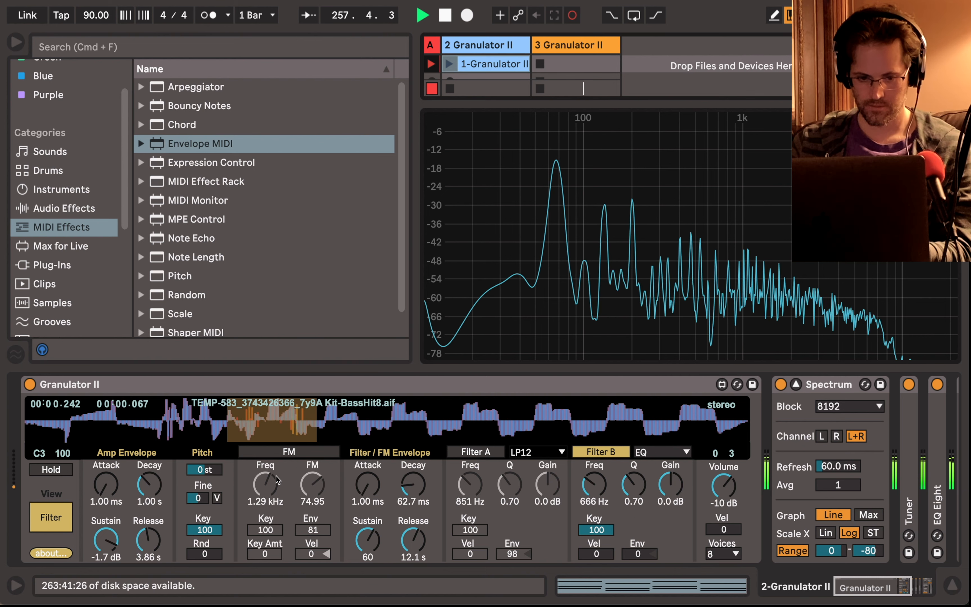
- Switch off Spray, LFO and AM in Granulator II's Grain view
click(54, 515)
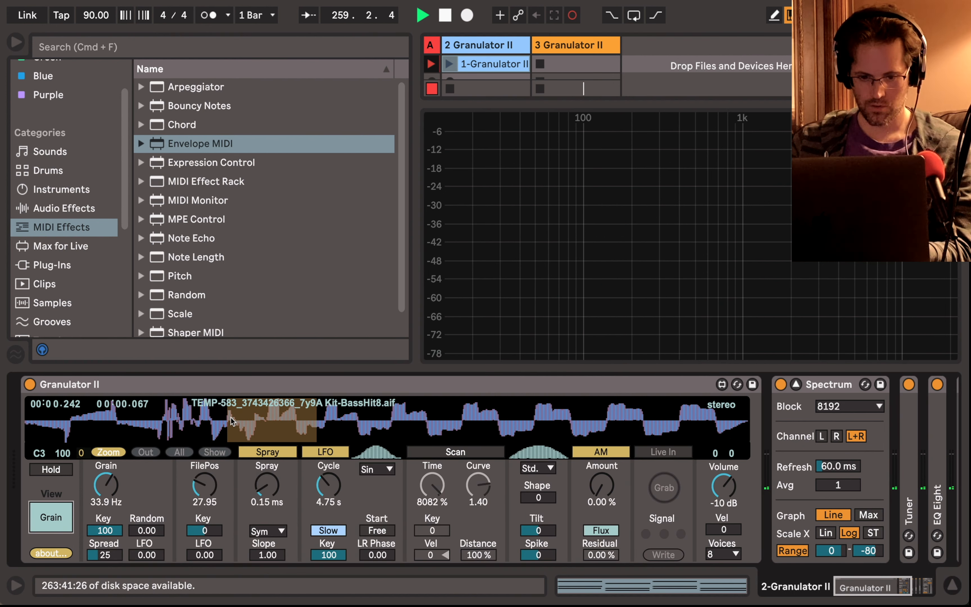
click(322, 452)
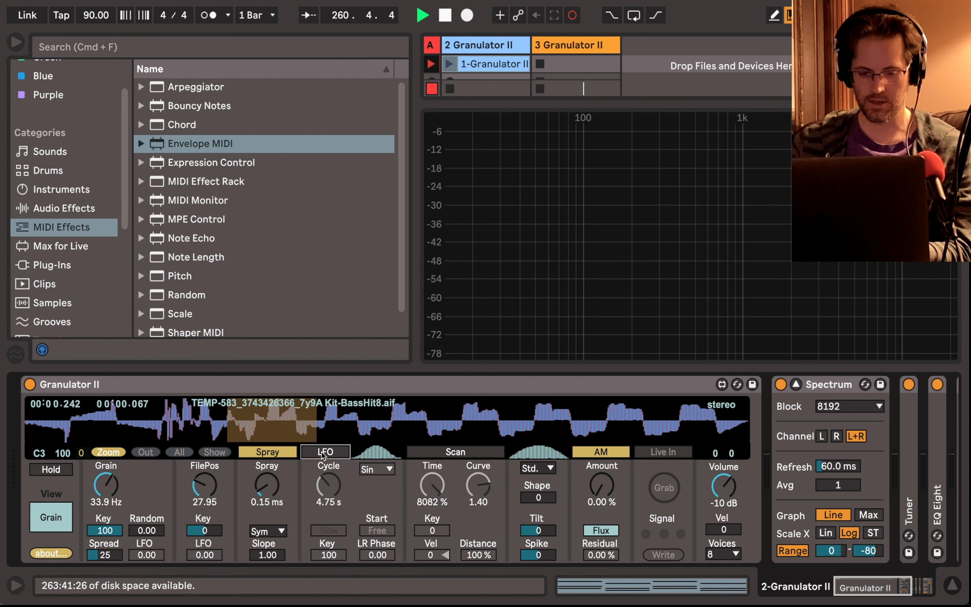
click(281, 452)
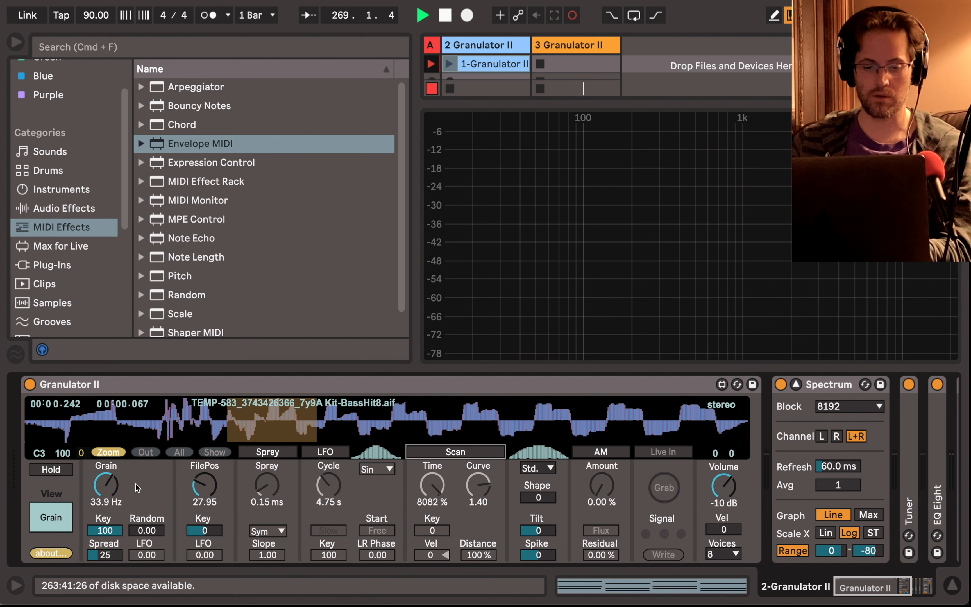
- Set Granulator II's FilePos to 62.60, grain Spread to 0 and amp envelope release to 2.05 s
mouse_move(203, 486)
mouse_down()
mouse_move(201, 457)
mouse_move(207, 485)
mouse_up()
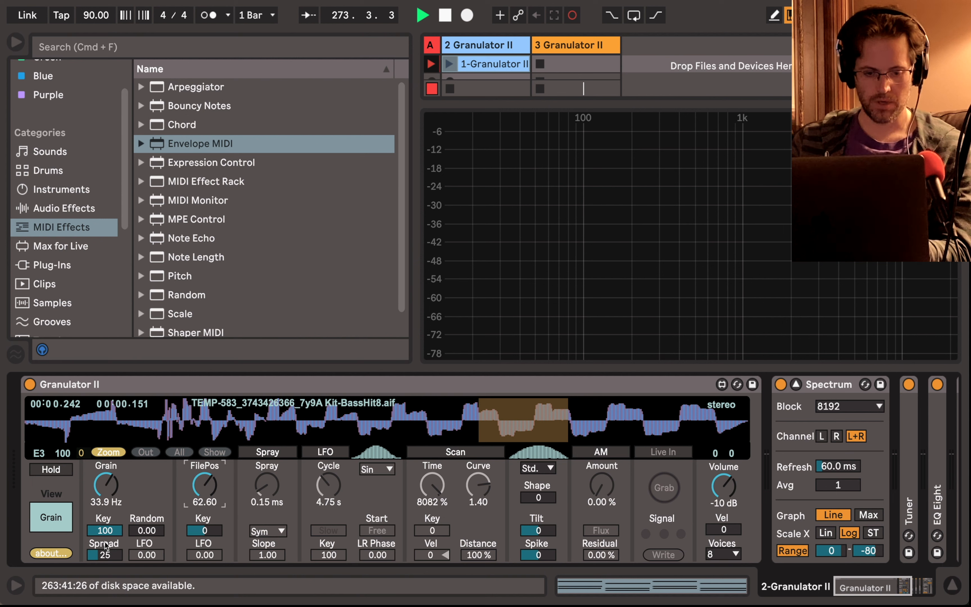
drag(105, 554, 105, 562)
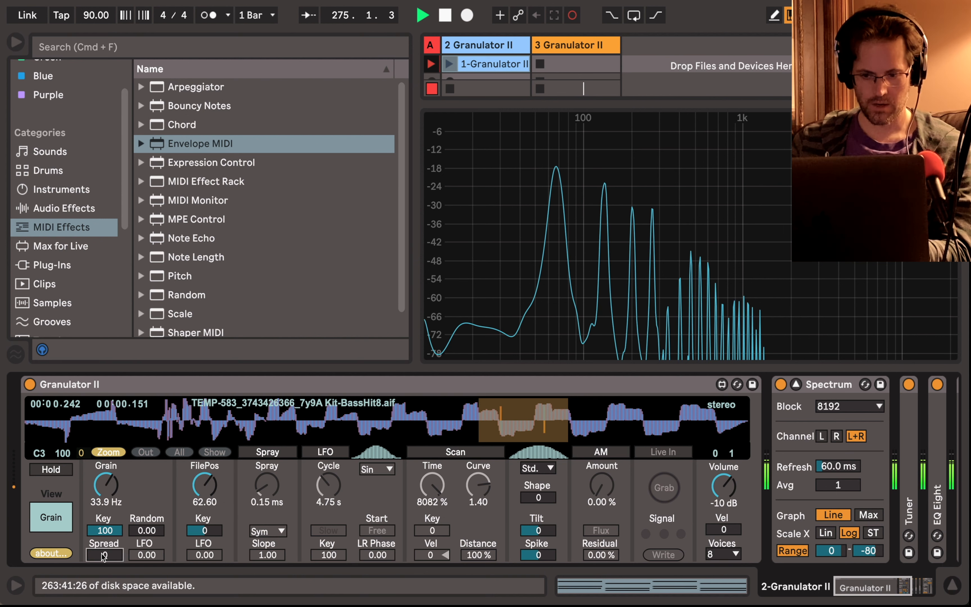
click(50, 518)
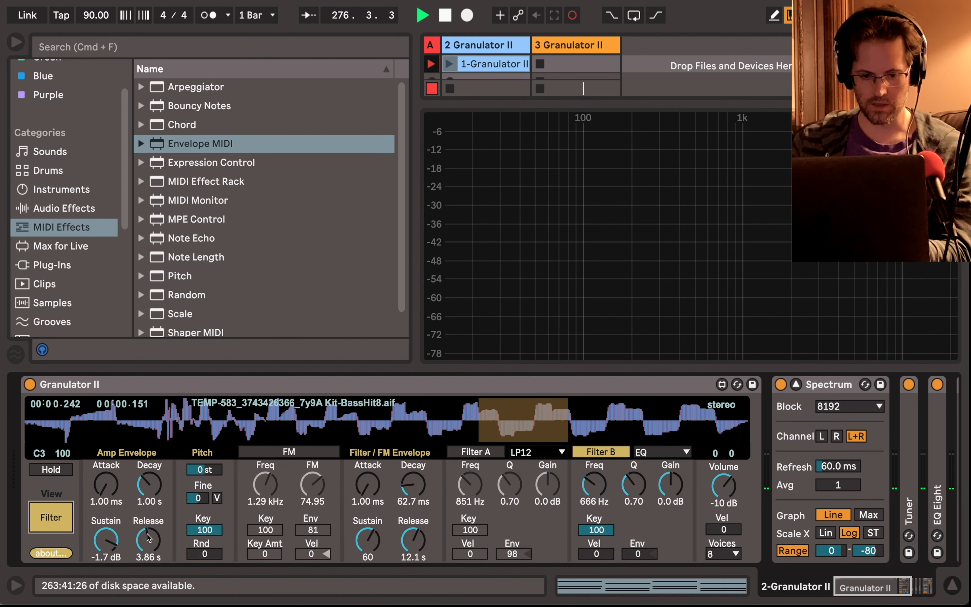
drag(148, 538, 148, 558)
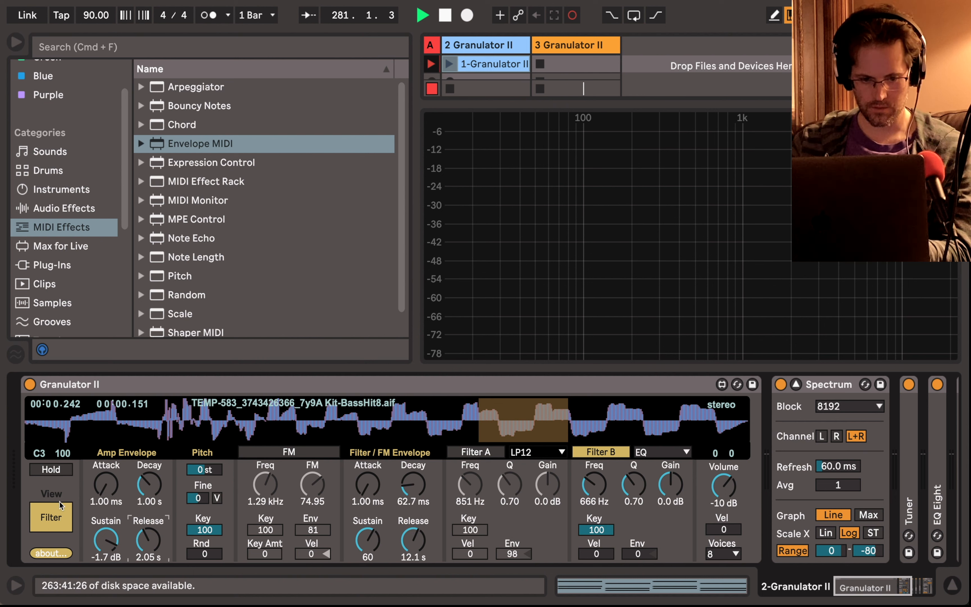
- In the Grain view, lower the grain rate to 7.00 Hz and set FilePos to 25.59 while playing test notes
click(56, 520)
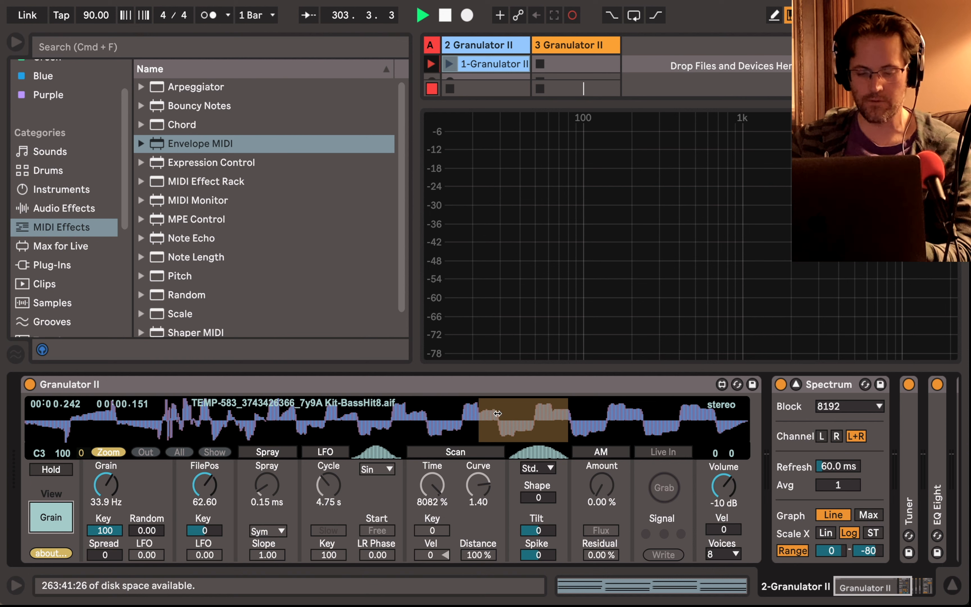
key(d)
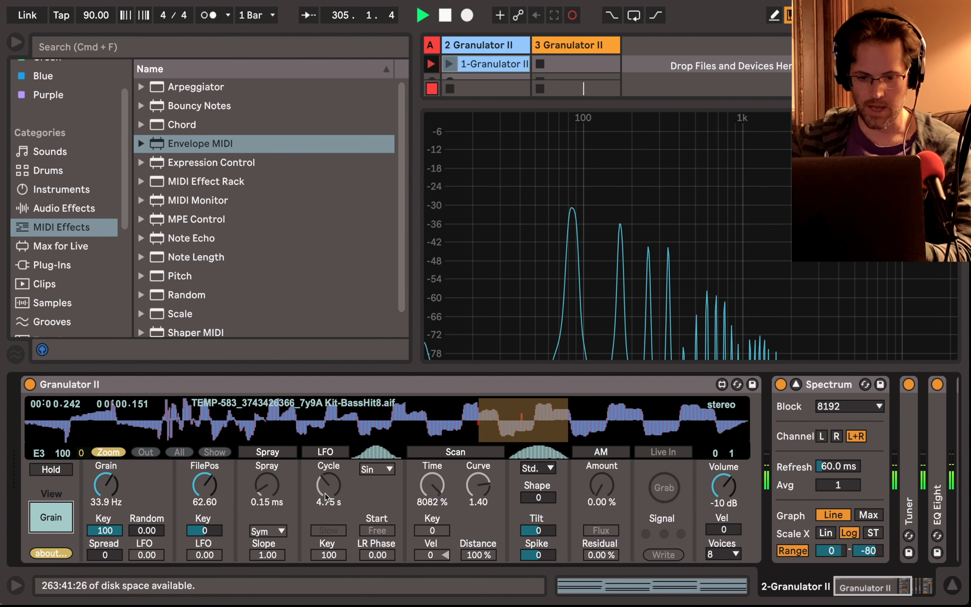
drag(106, 485, 114, 500)
key(d)
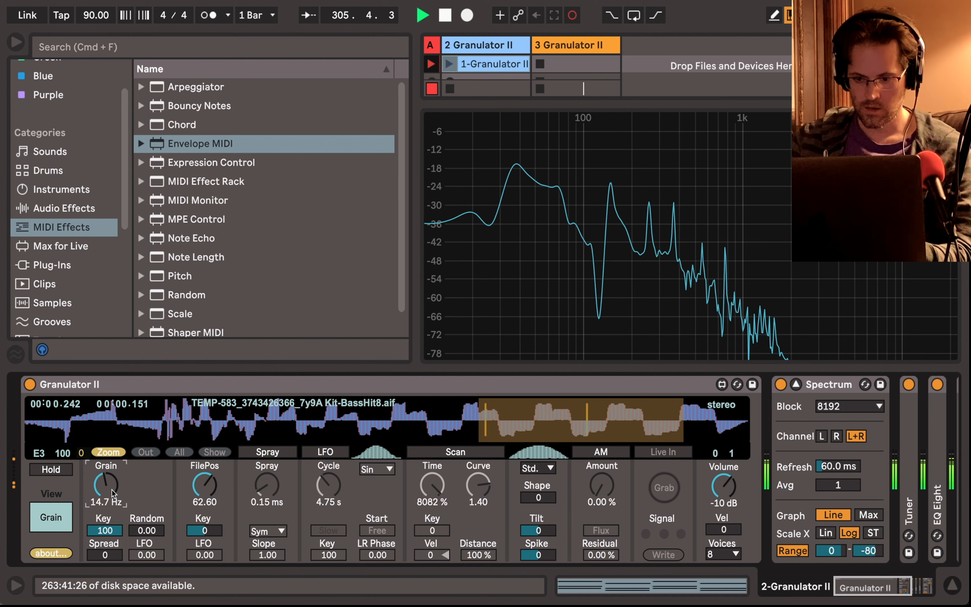
drag(106, 485, 106, 499)
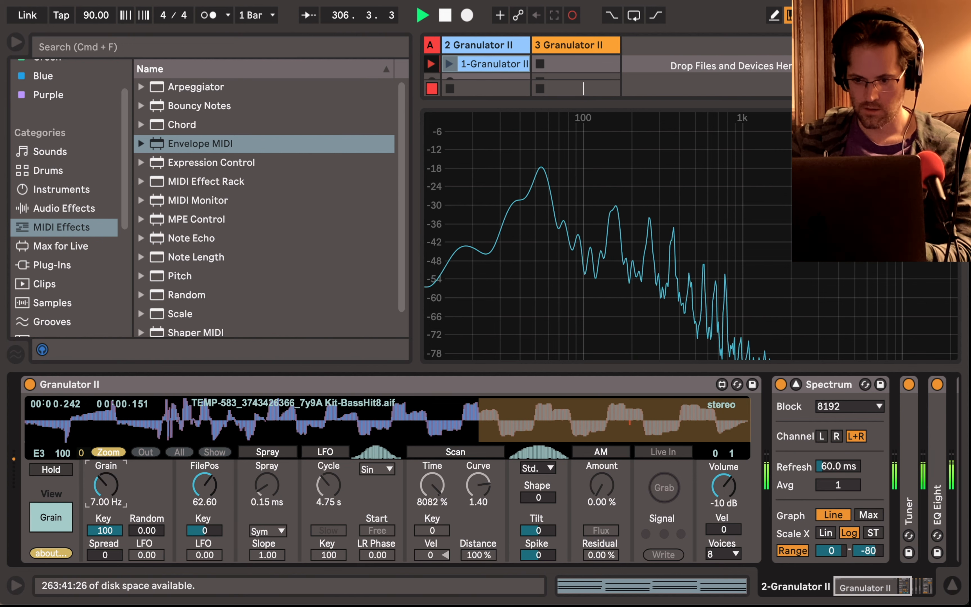
drag(205, 485, 204, 505)
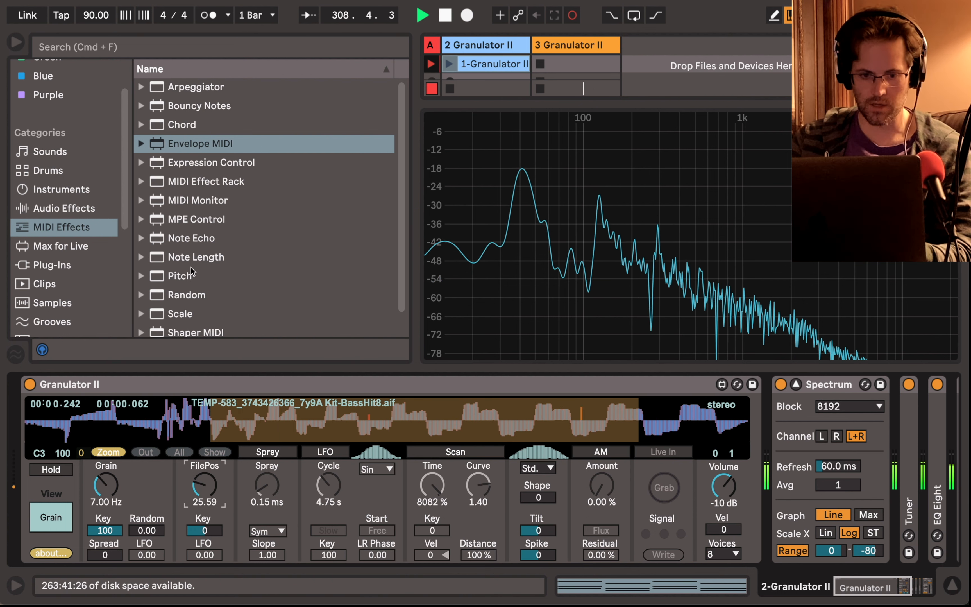
- Add the Tuner audio effect directly after Granulator II
click(53, 208)
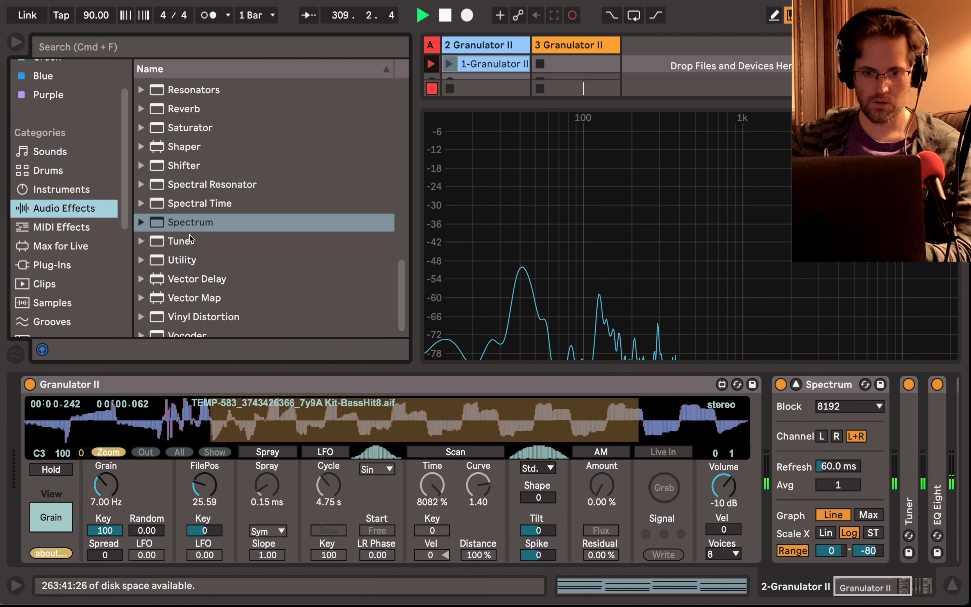
click(201, 244)
drag(756, 393, 765, 402)
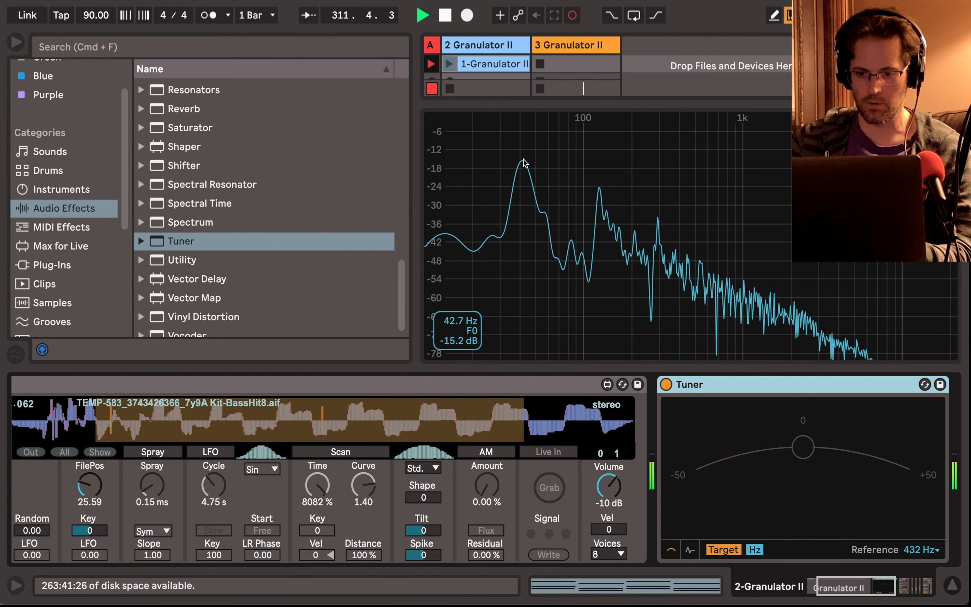
- Set Granulator II's Spray to 14.7 ms and leave Spray switched off
scroll(210, 470, left, 5)
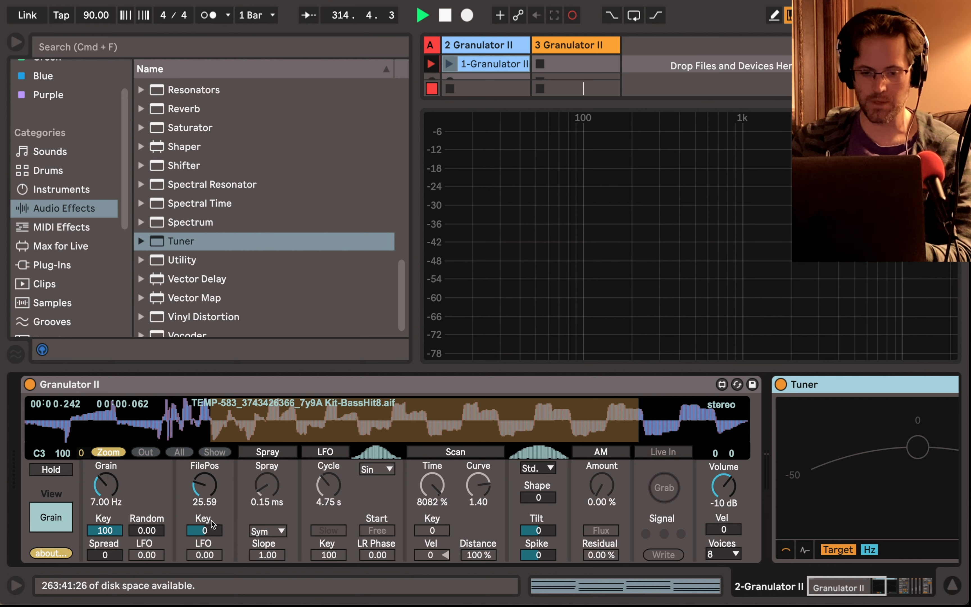
click(268, 453)
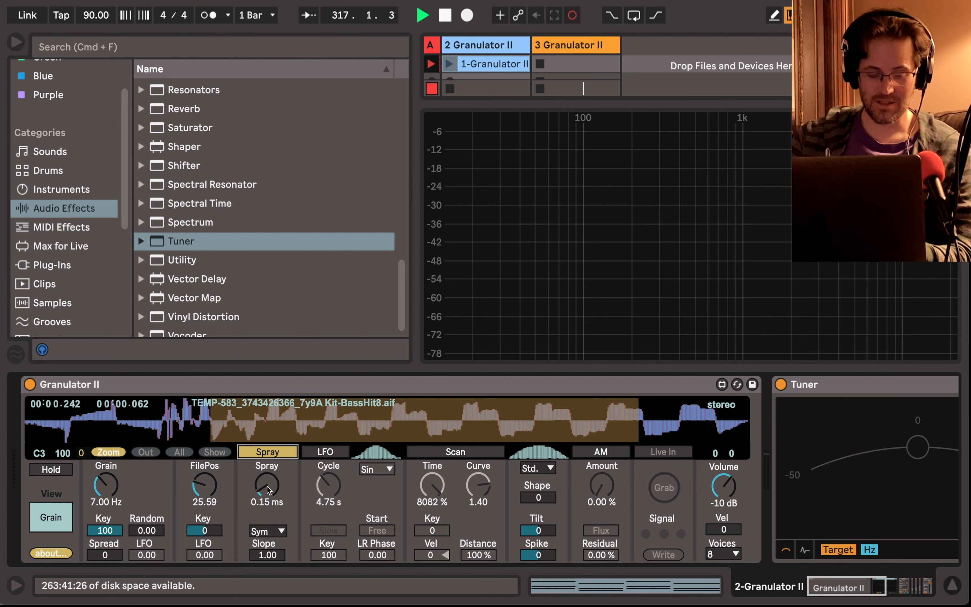
mouse_move(269, 488)
mouse_down()
mouse_move(269, 465)
mouse_move(269, 482)
mouse_up()
click(271, 454)
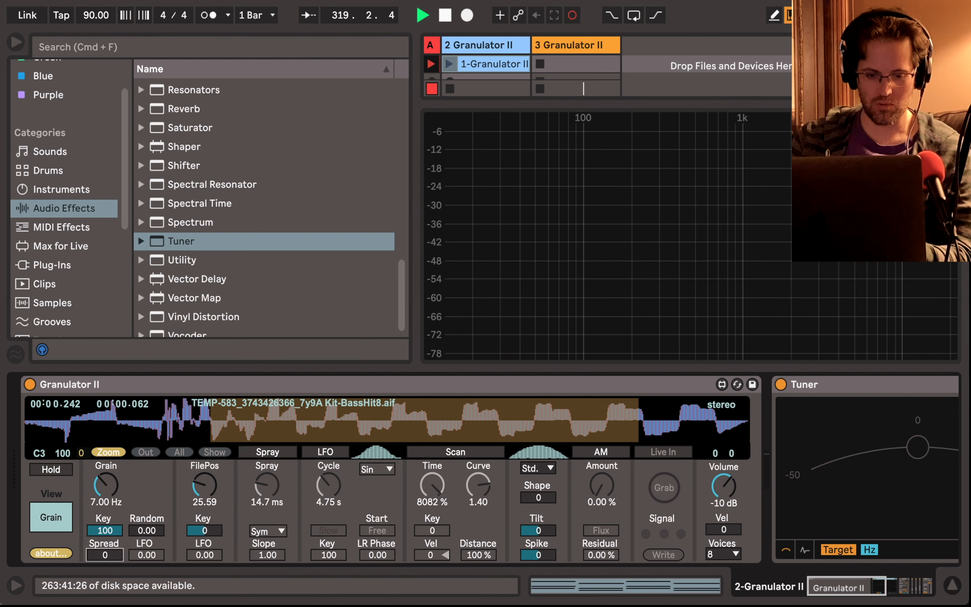
- Try grain rates of 13.9 Hz and 35.2 Hz in Granulator II while playing test notes
key(d)
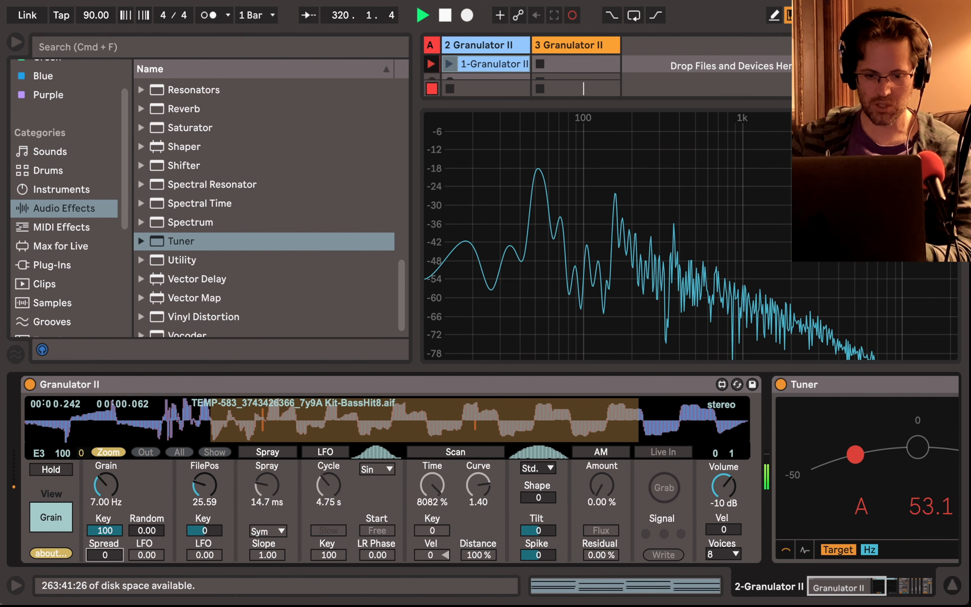
drag(105, 486, 106, 493)
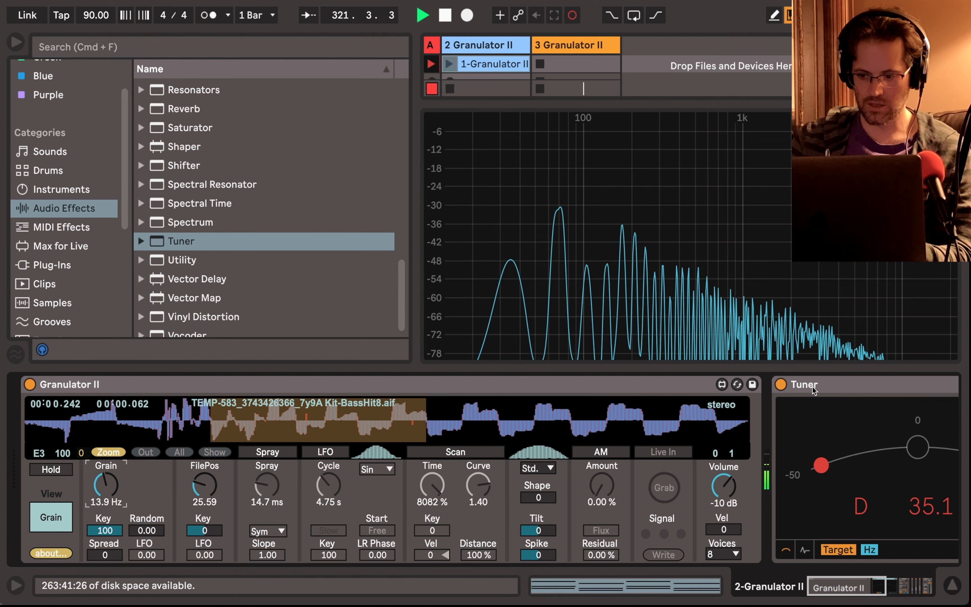
key(d)
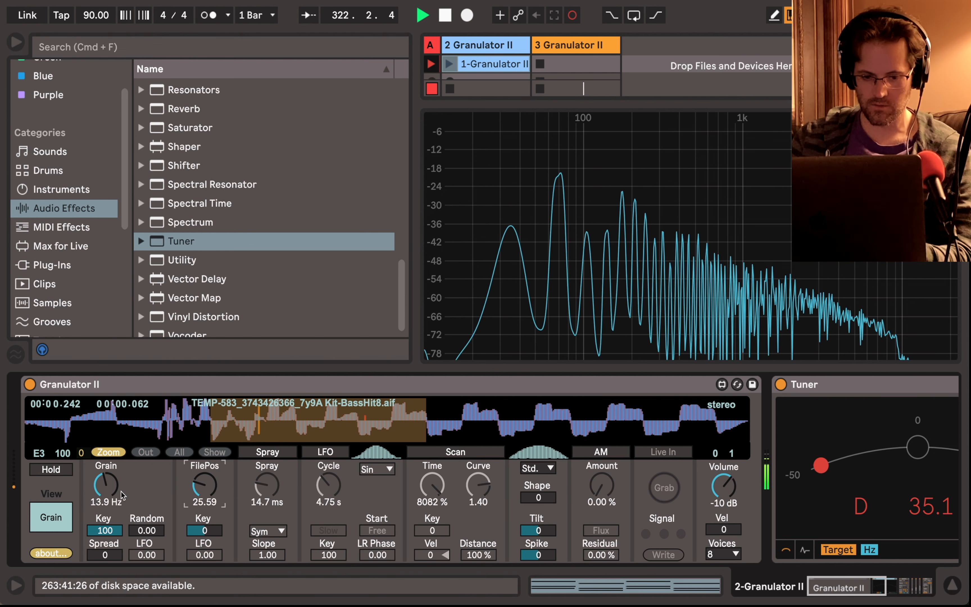
drag(106, 485, 114, 469)
key(a)
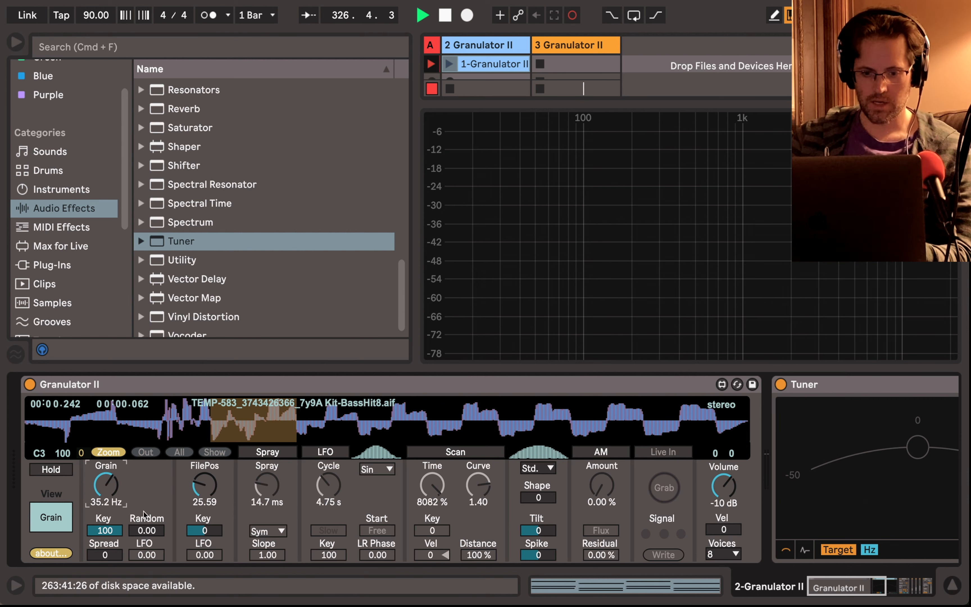
key(d)
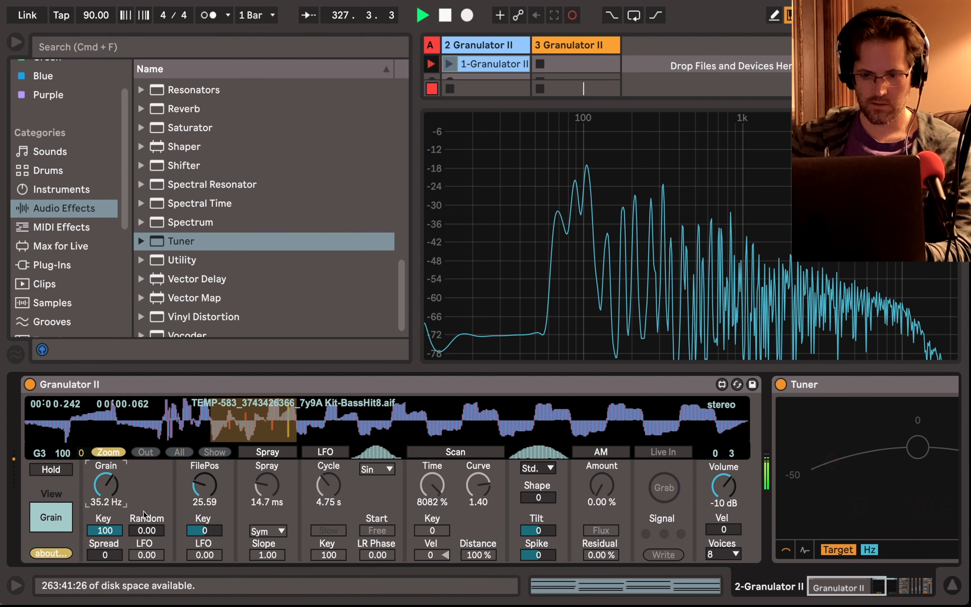
- Set the grain rate to 55.7 Hz and FilePos to 48.43 while playing test notes
key(a)
drag(107, 489, 107, 452)
key(g)
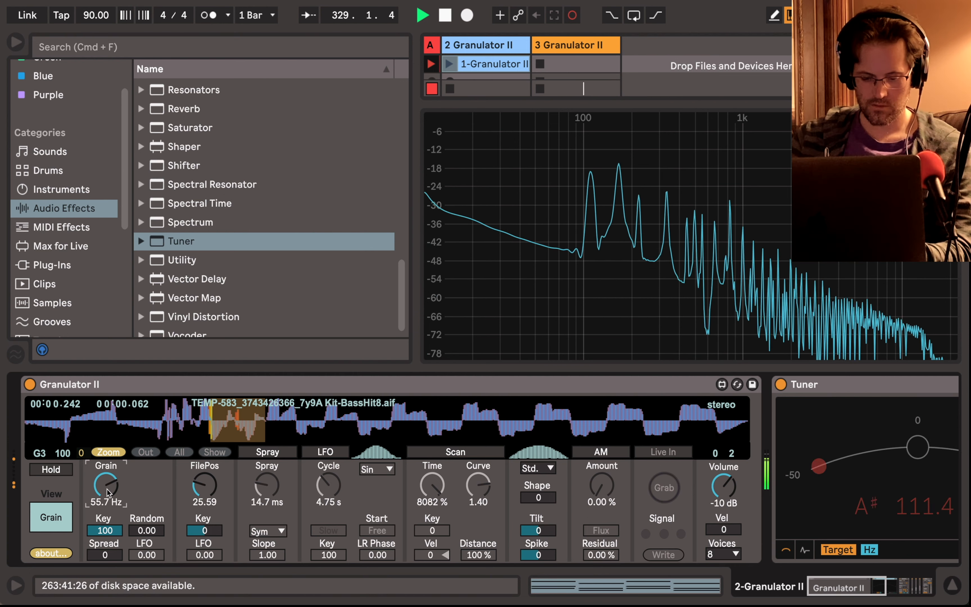
key(d)
key(a)
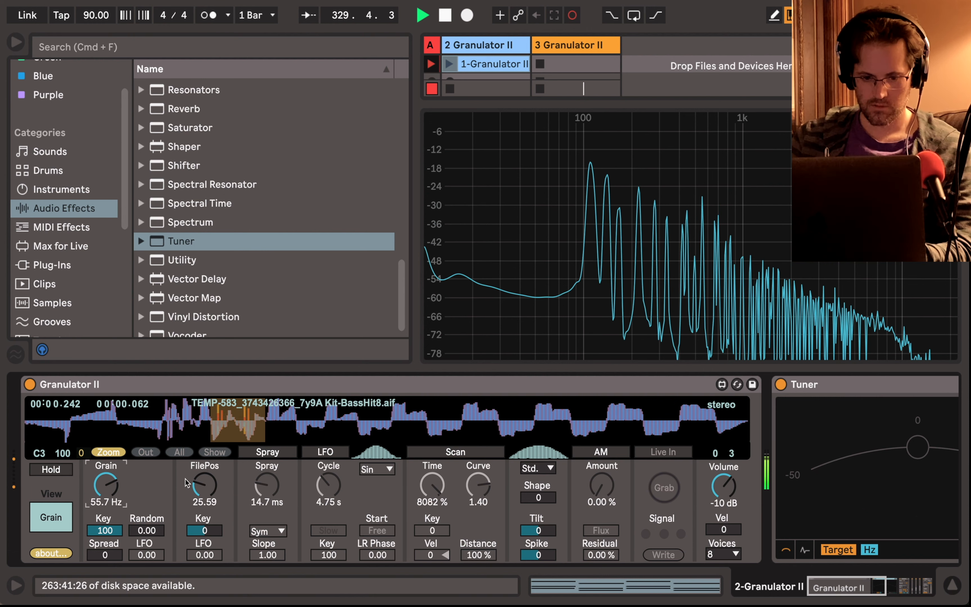
drag(204, 488, 204, 461)
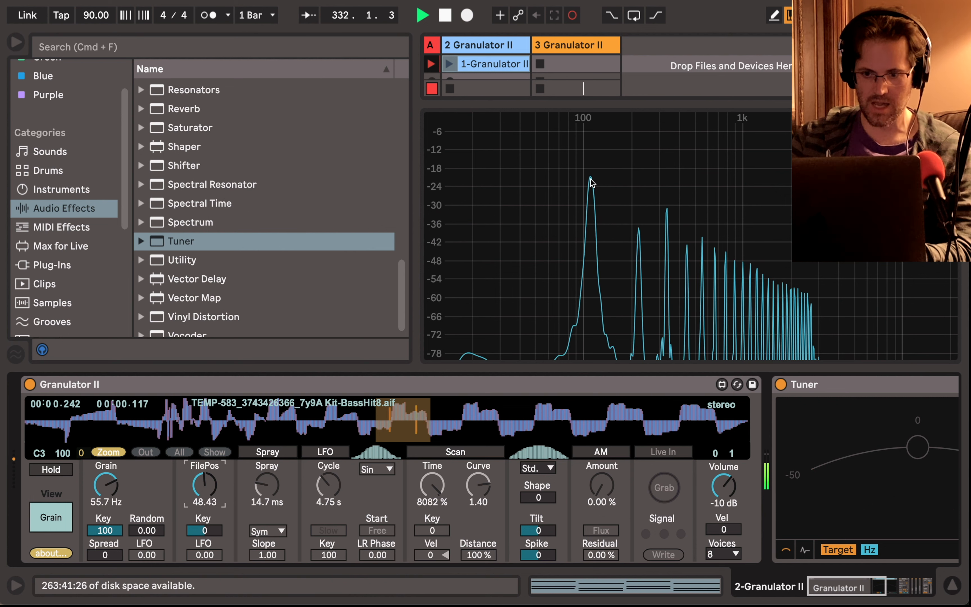
mouse_move(591, 181)
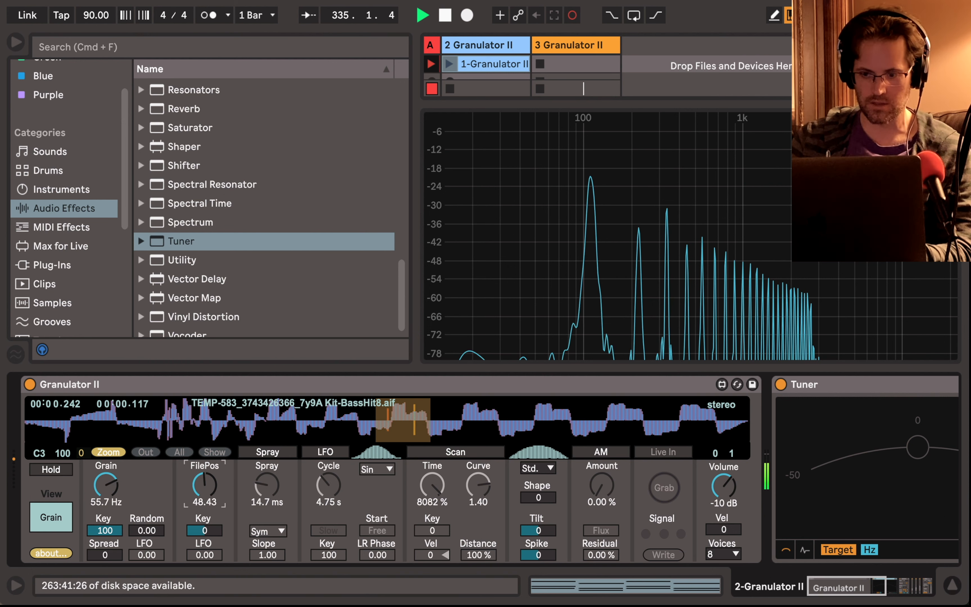
- Set Granulator II's grain Spread to 79 and FilePos to 52.36 while playing test notes
mouse_move(205, 485)
mouse_down()
mouse_move(205, 524)
mouse_move(204, 492)
mouse_up()
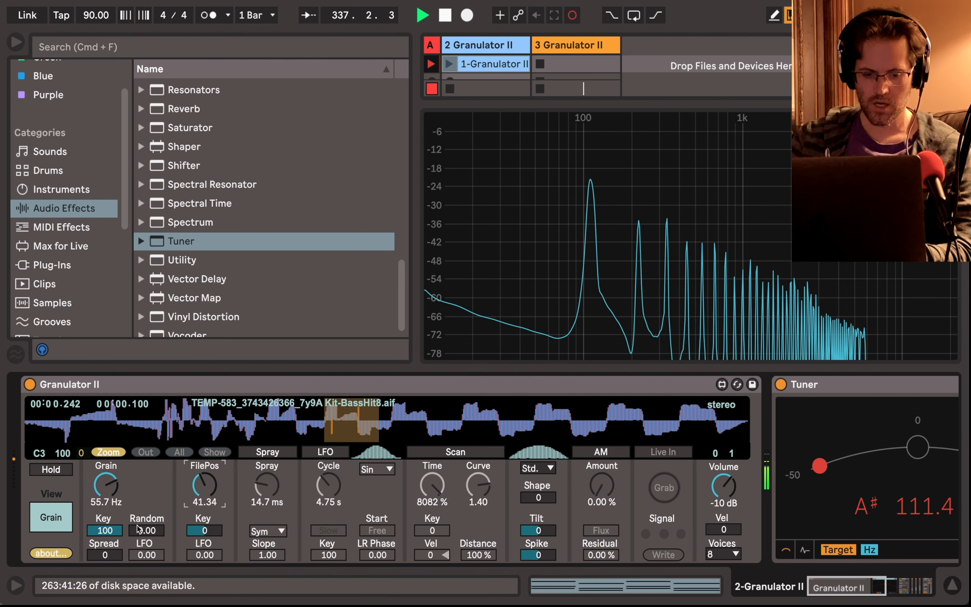
drag(105, 554, 105, 529)
mouse_move(203, 486)
mouse_down()
mouse_move(202, 505)
mouse_move(203, 475)
mouse_up()
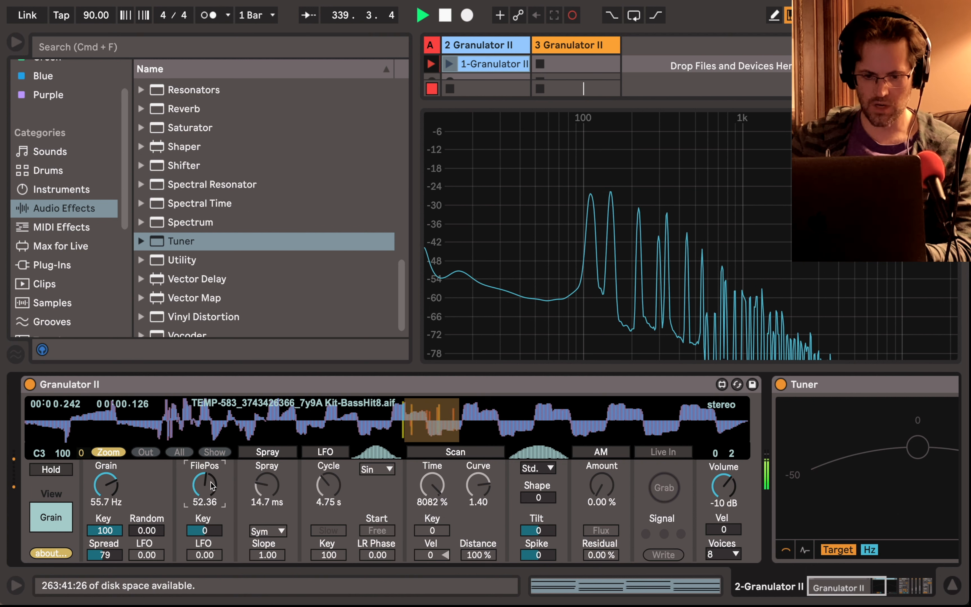
- Try the built-in LFO on FilePos with an amount of 25.40 and a 50.0 ms Cycle, and switch the LFO off again
click(334, 454)
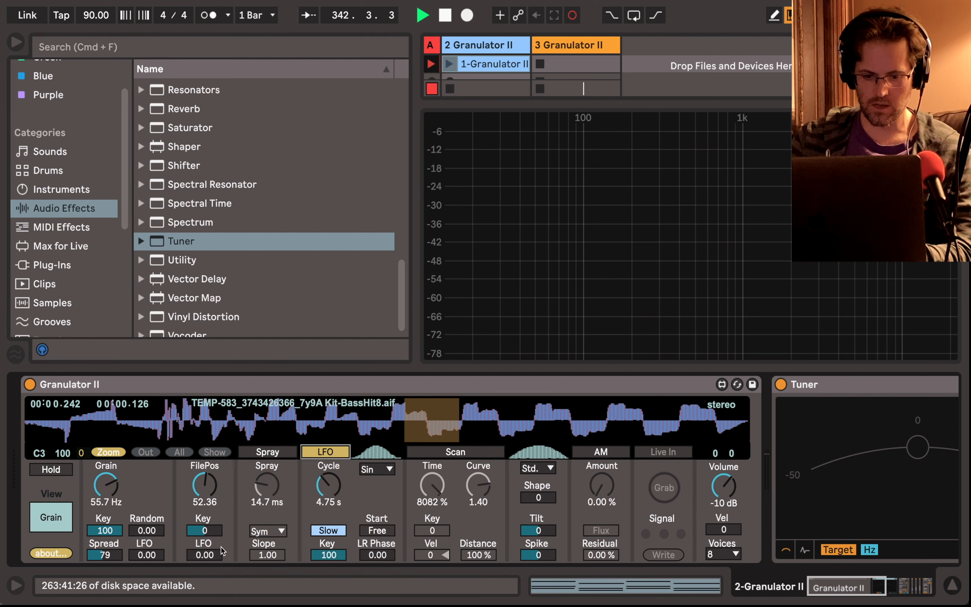
drag(213, 556, 213, 528)
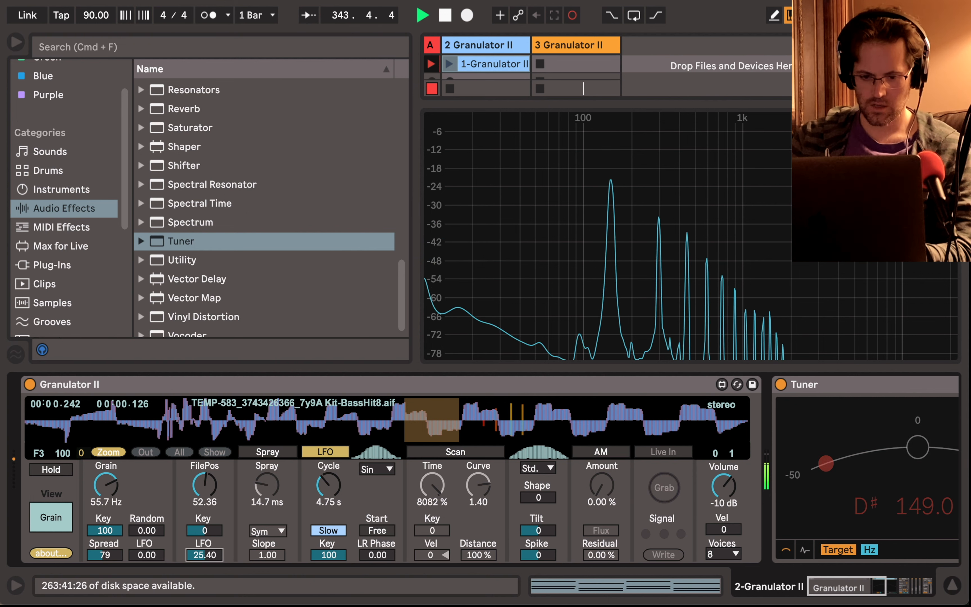
click(328, 486)
drag(328, 487, 328, 526)
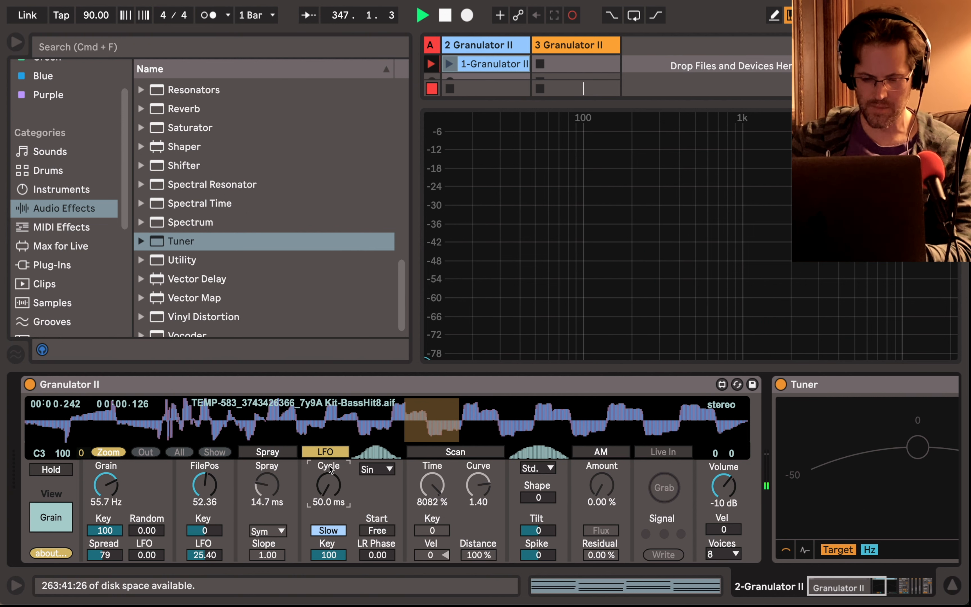
click(331, 453)
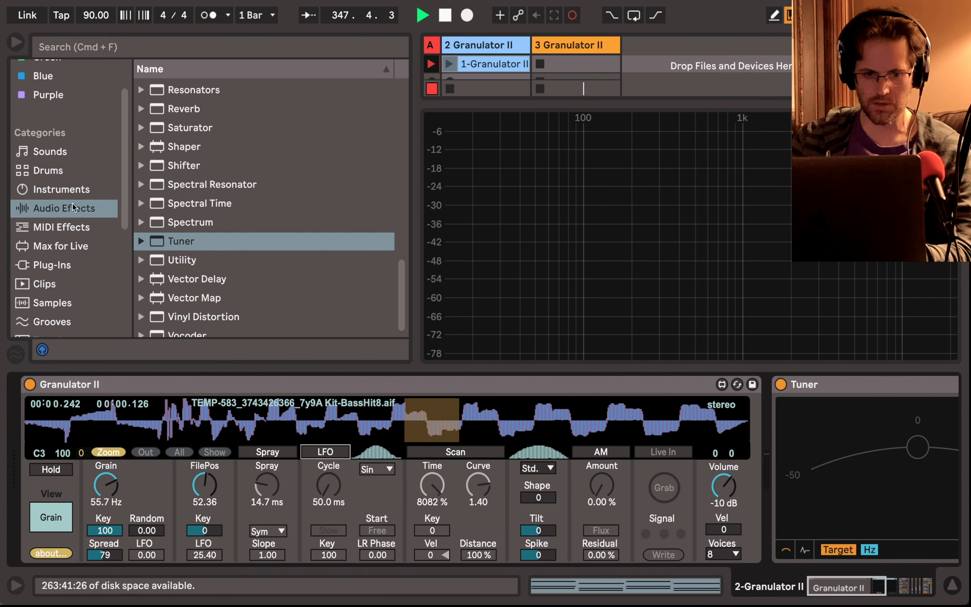
- Add an LFO device after Granulator II that modulates FilePos with 9.45 % Depth and a slower Rate
scroll(184, 213, up, 5)
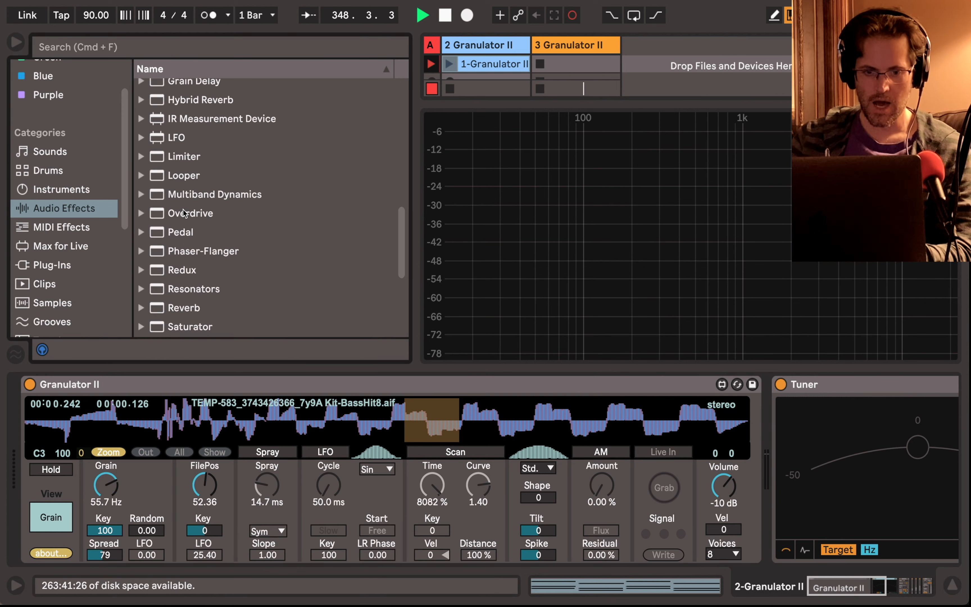
scroll(184, 212, up, 2)
drag(178, 207, 767, 422)
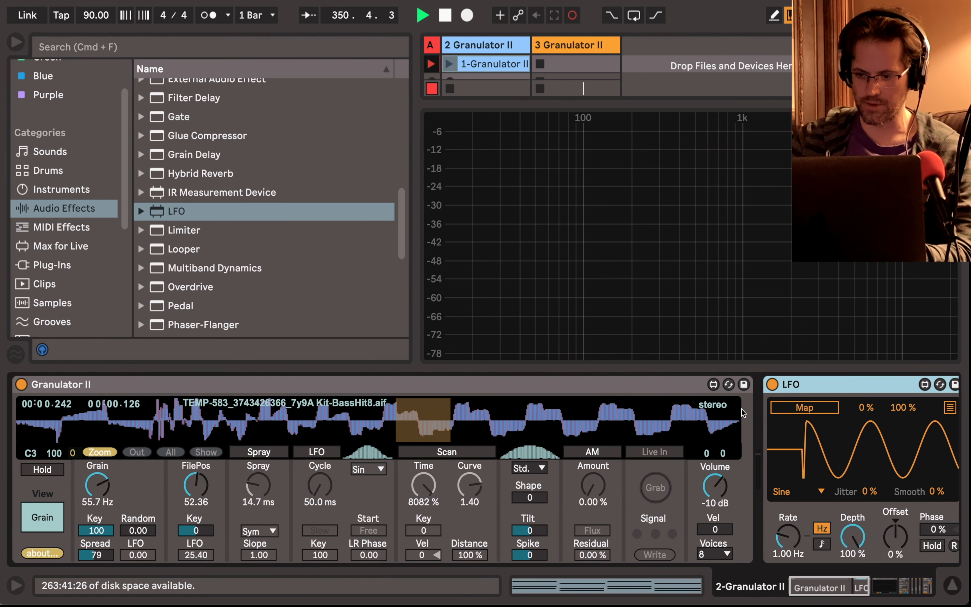
click(806, 407)
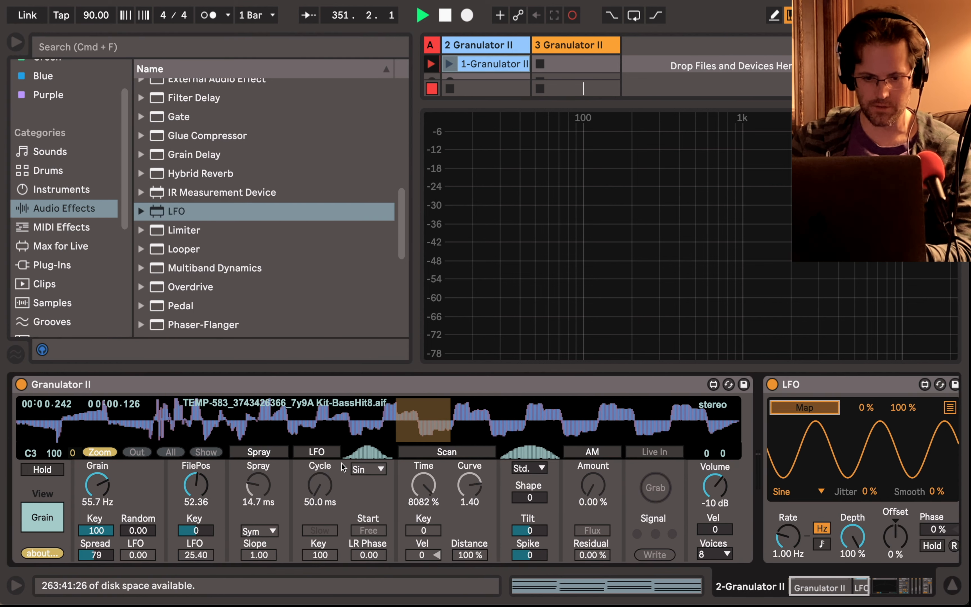
click(197, 485)
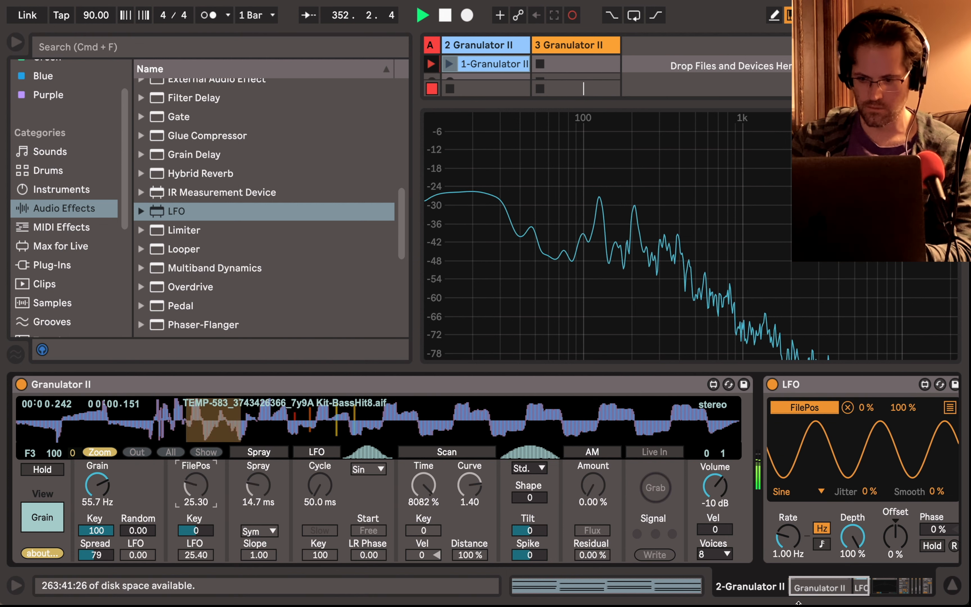
drag(853, 537, 853, 601)
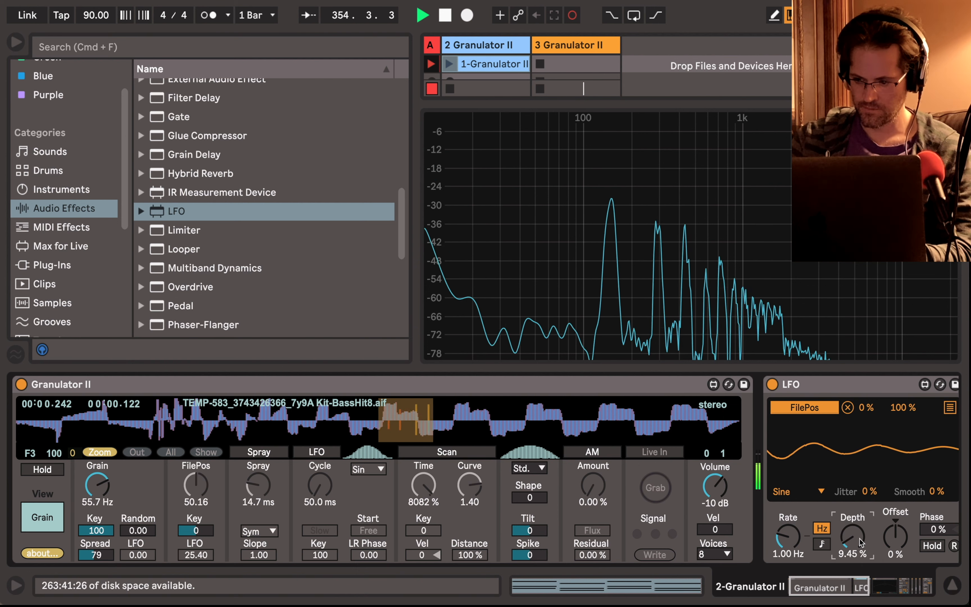
drag(787, 541, 787, 572)
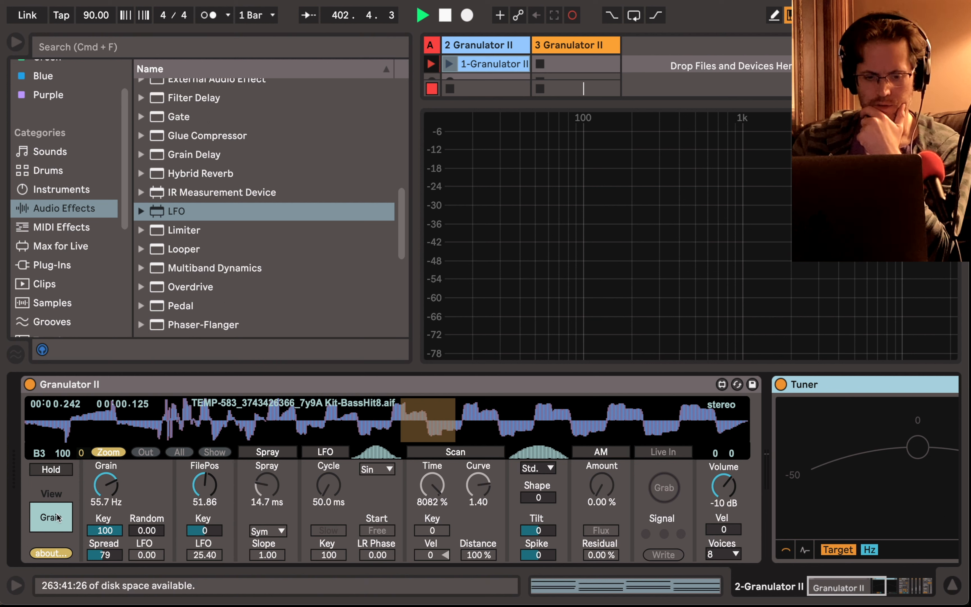
- Replace track 2's Granulator II with a fresh Granulator II from the Max for Live instruments, placed before the Tuner
click(228, 383)
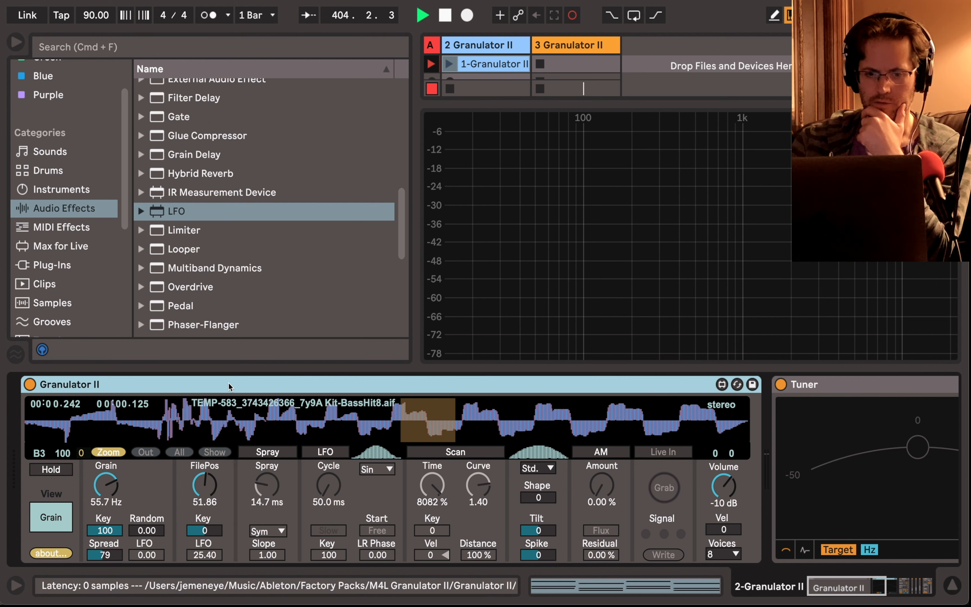
key(Delete)
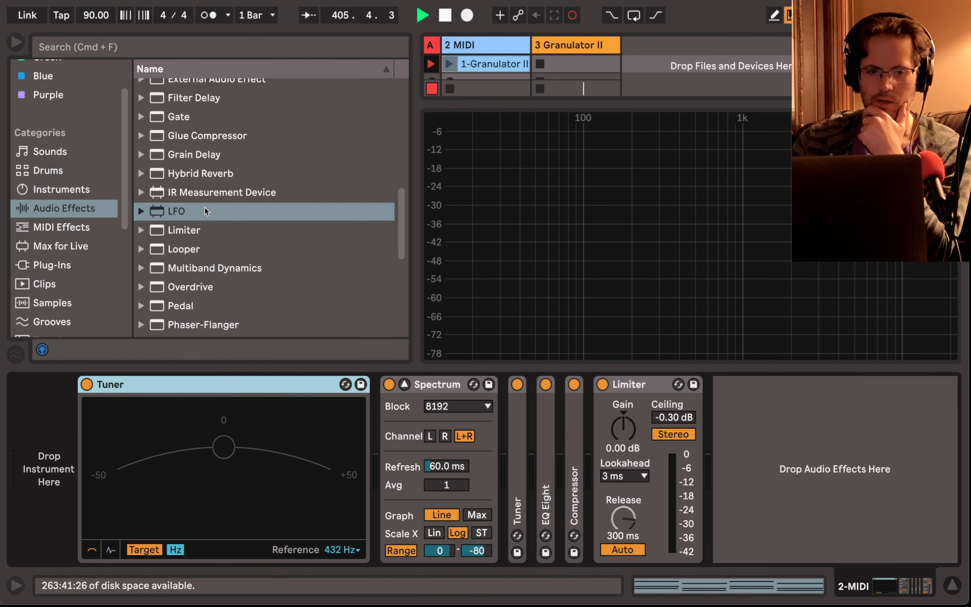
click(72, 189)
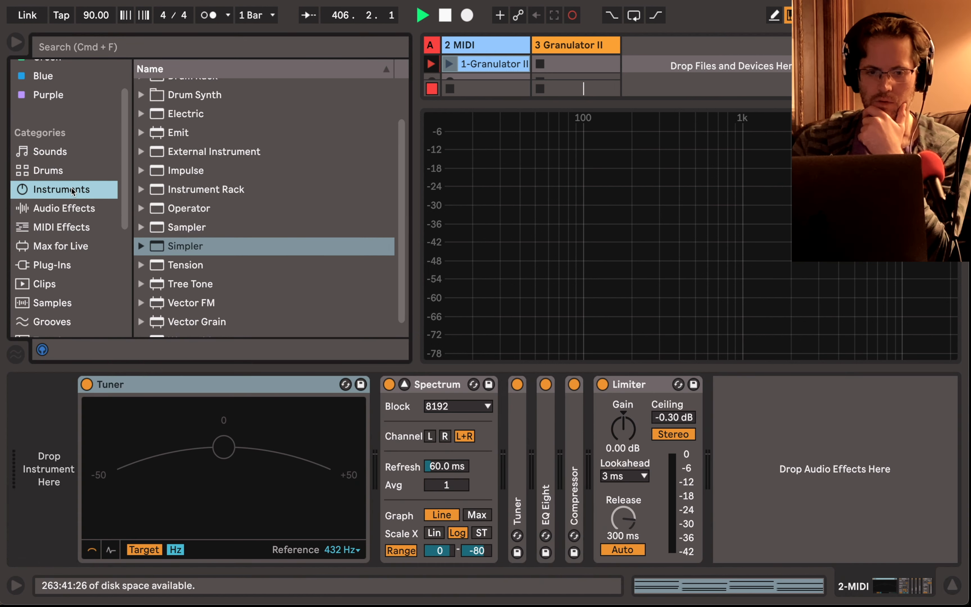
click(61, 247)
scroll(205, 186, down, 3)
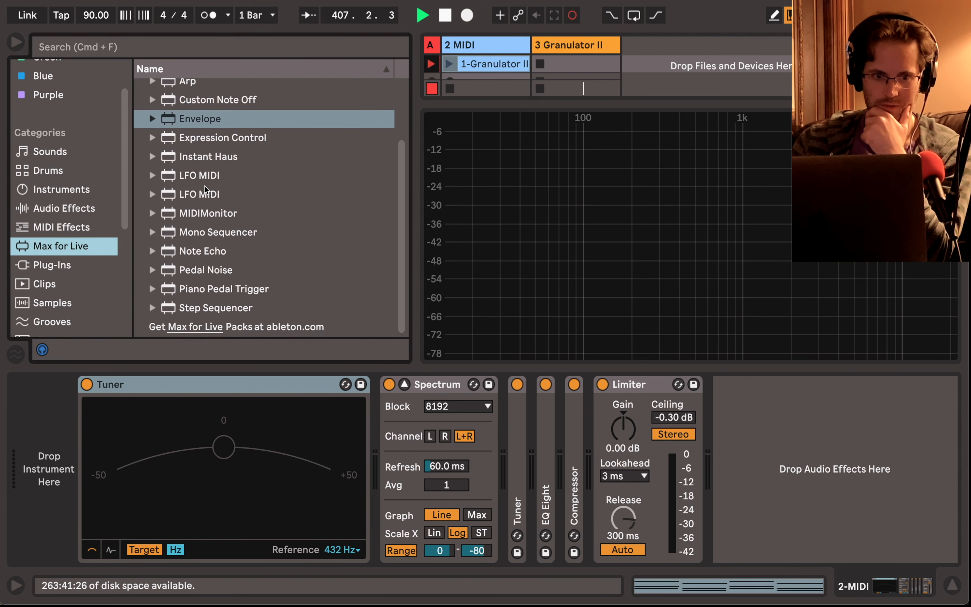
scroll(205, 186, up, 5)
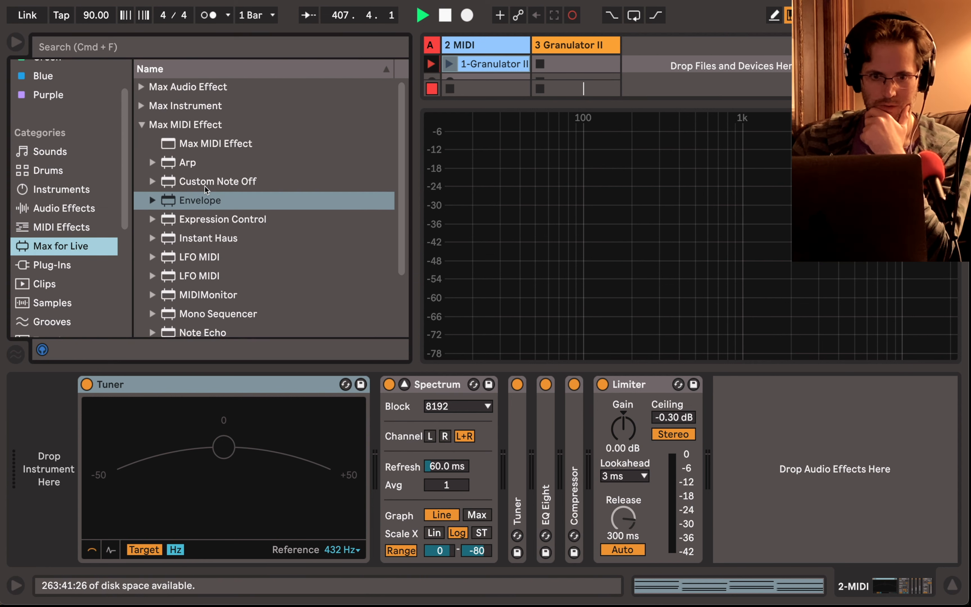
click(141, 124)
click(141, 106)
scroll(212, 220, down, 10)
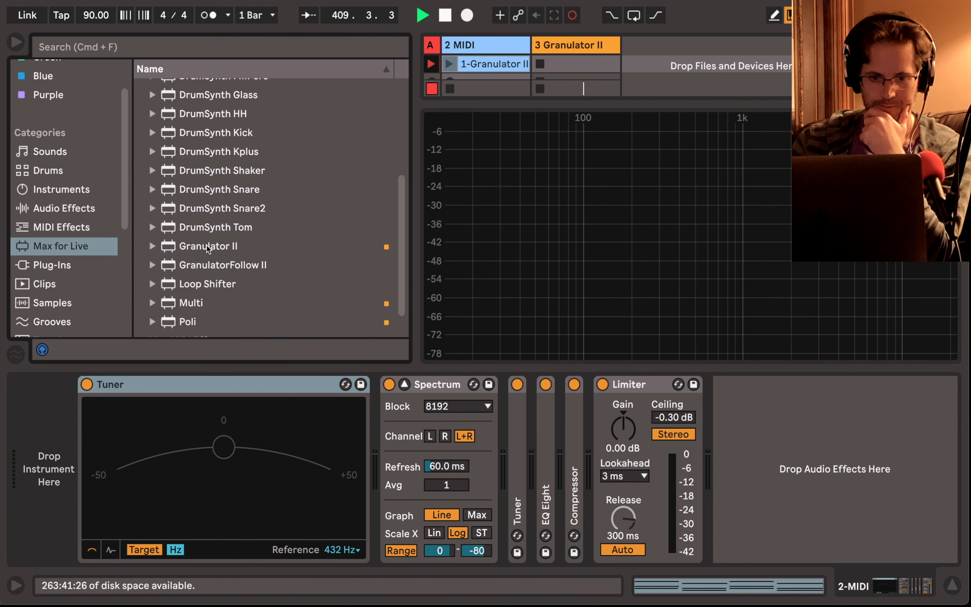
click(206, 246)
drag(207, 246, 54, 397)
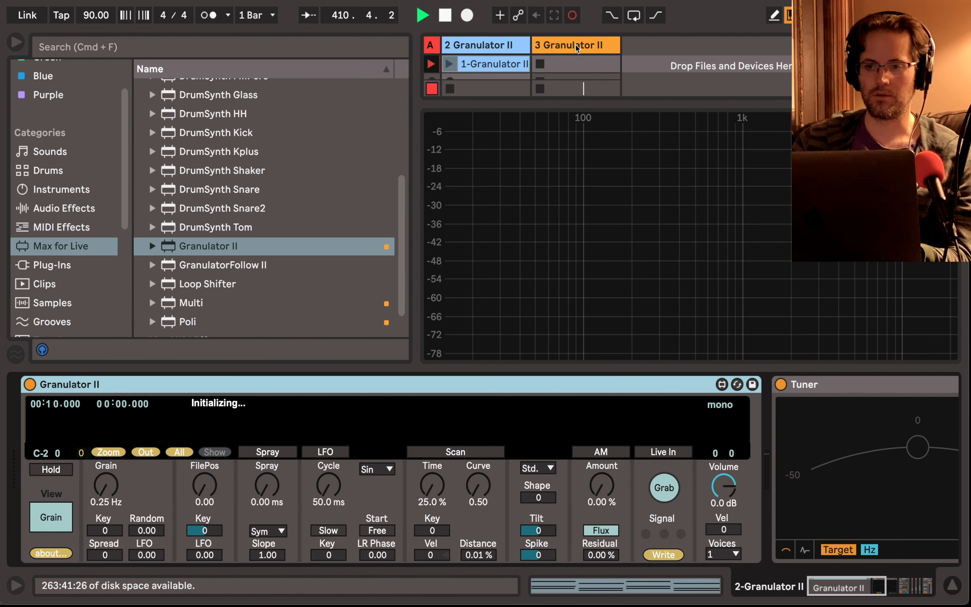
- Switch off Spray in track 3's Granulator II and move the record arm from track 2 to track 3
click(577, 47)
click(285, 411)
scroll(286, 413, left, 10)
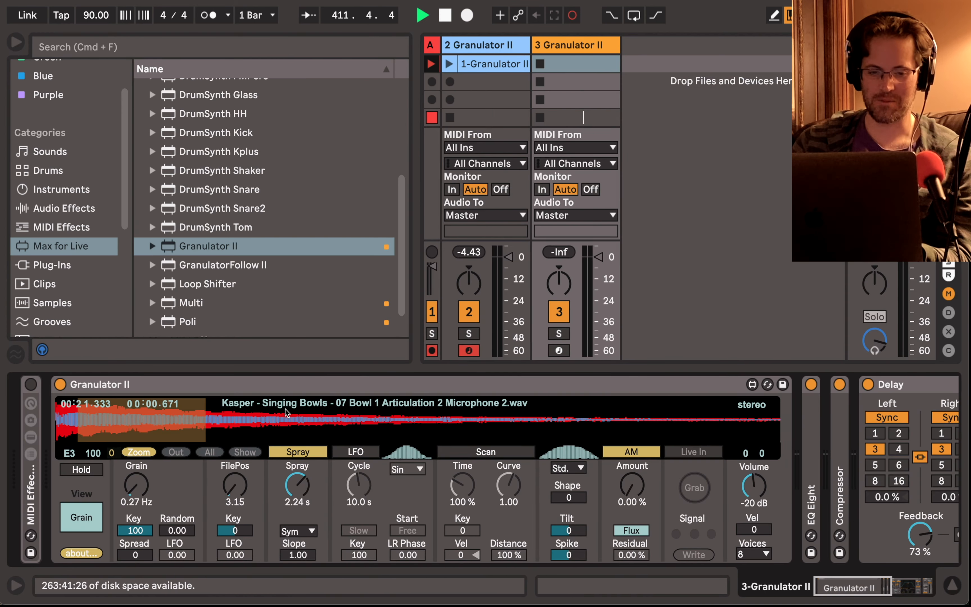
click(36, 469)
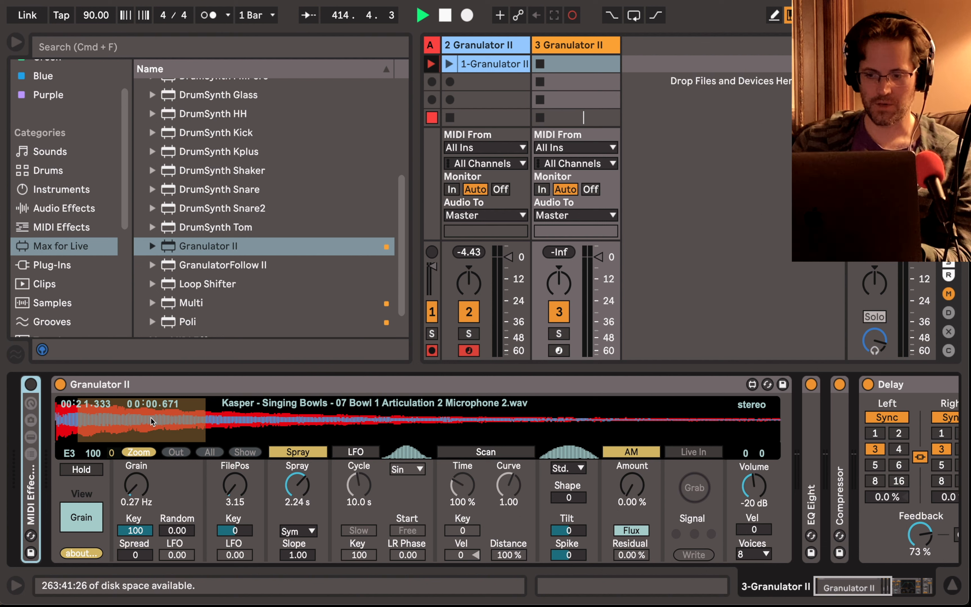
click(297, 455)
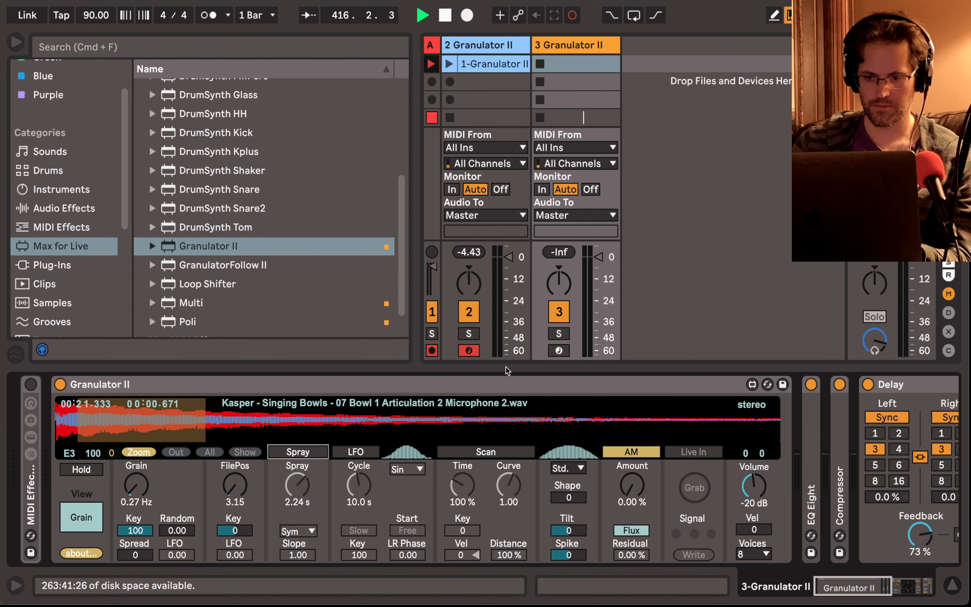
click(472, 351)
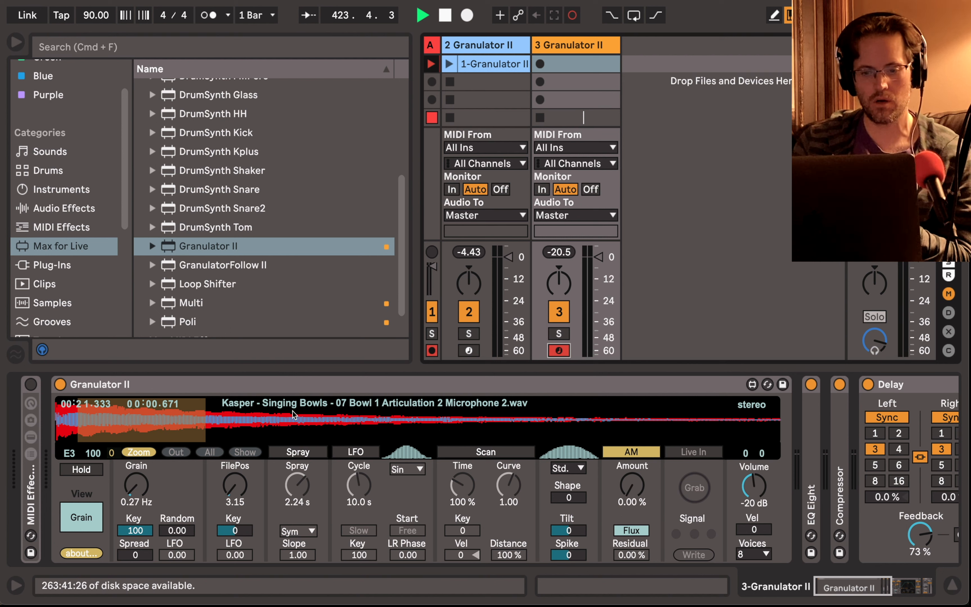
drag(293, 411, 641, 196)
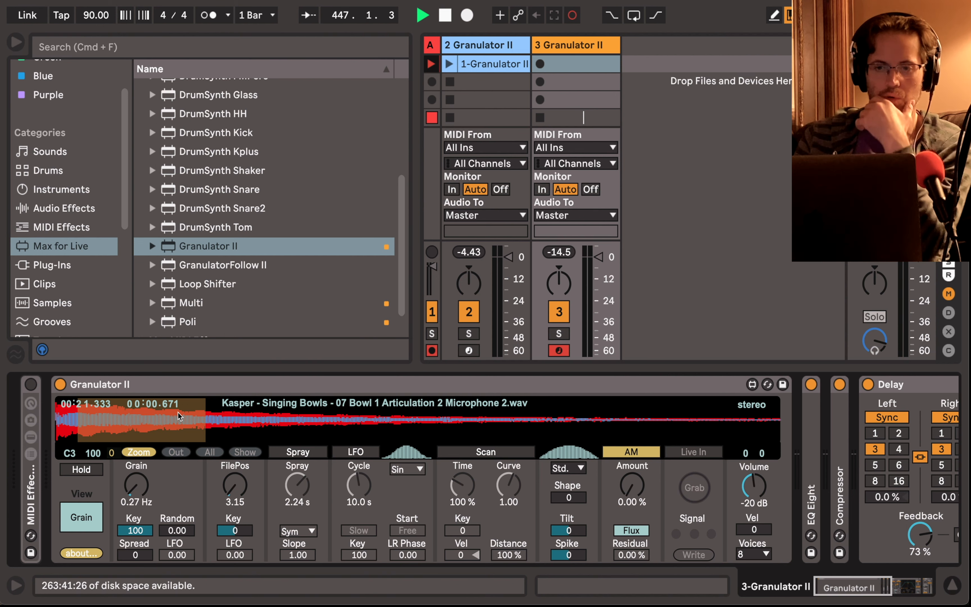
- Check the 1-Audio 1 recording on the audio track, widening the track temporarily to view its clip
click(441, 46)
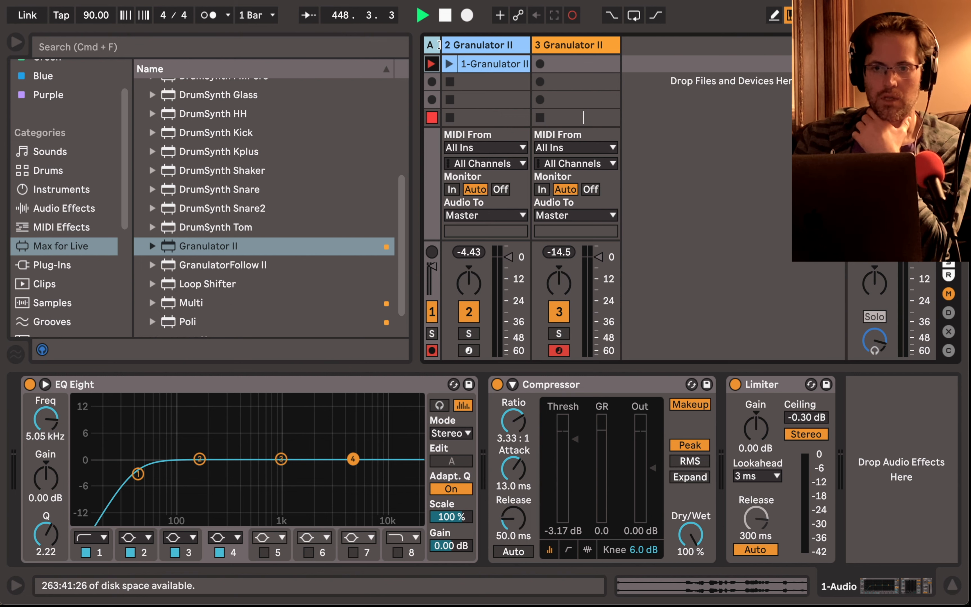
drag(453, 45, 530, 50)
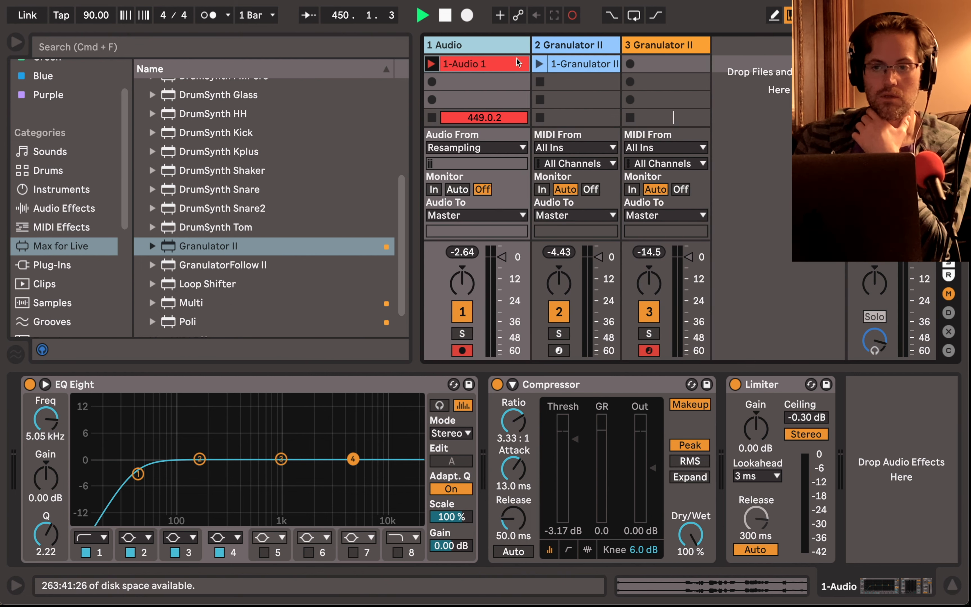
click(515, 66)
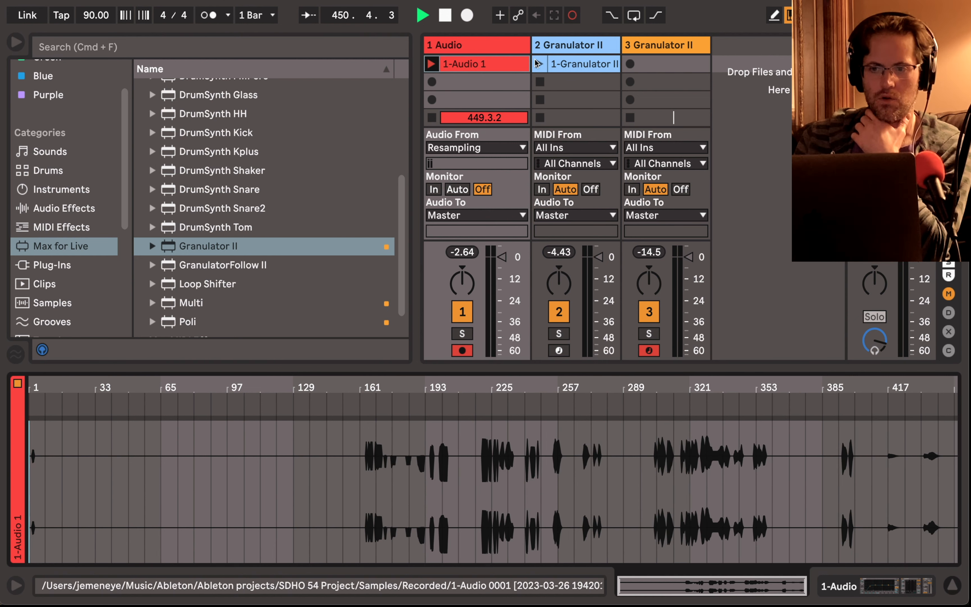
drag(530, 45, 423, 52)
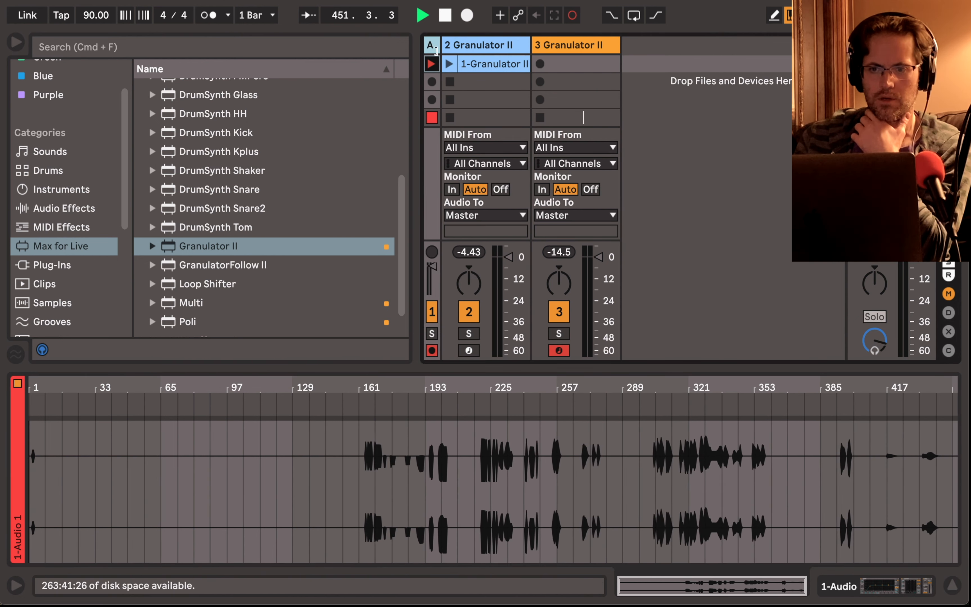
- In the Filter view of track 3's Granulator II, try amp Sustain -inf dB and Decay 31.5 ms, and restore 0.0 dB and 1.00 s
click(570, 45)
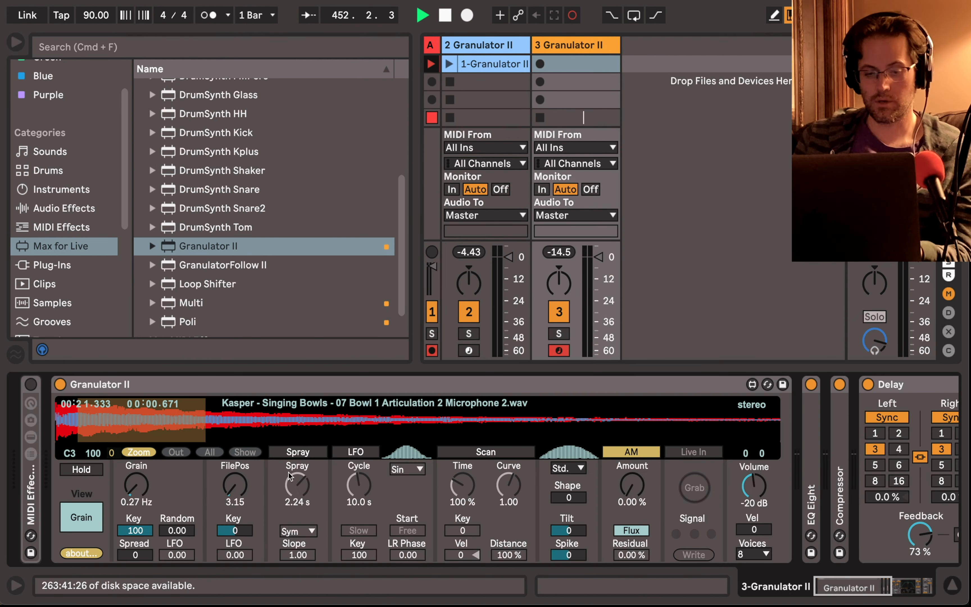
click(81, 517)
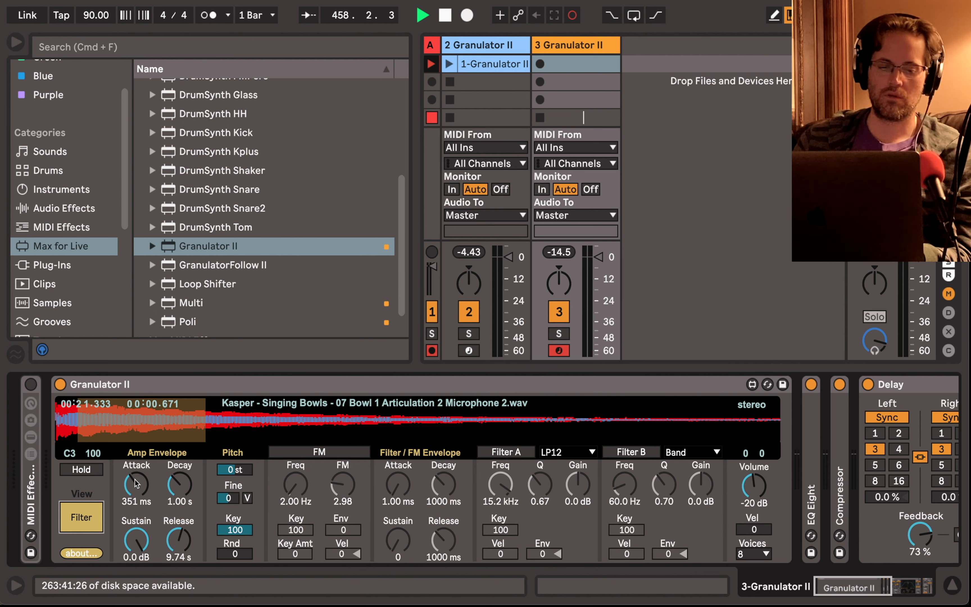
drag(140, 539, 140, 539)
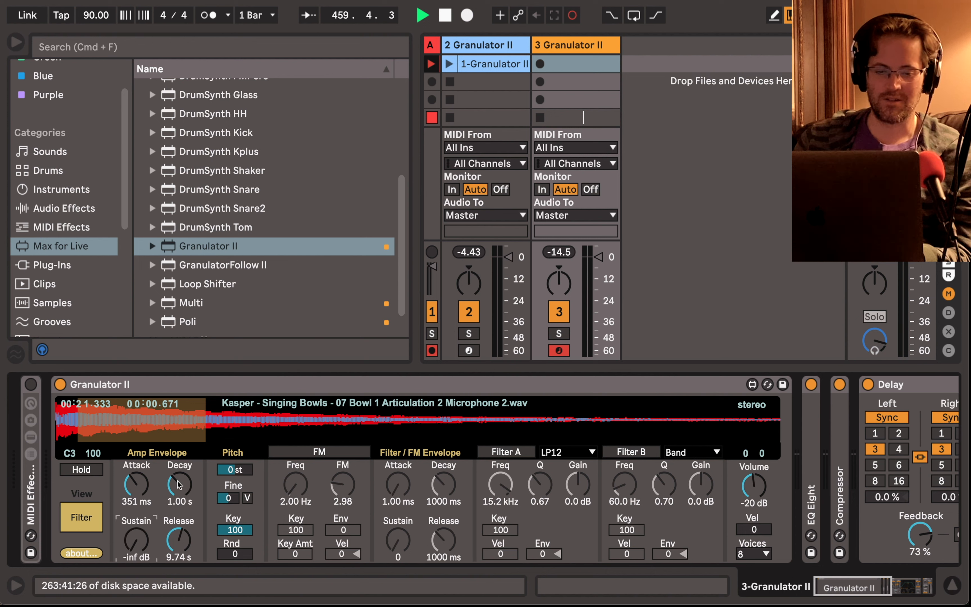
drag(179, 485, 179, 498)
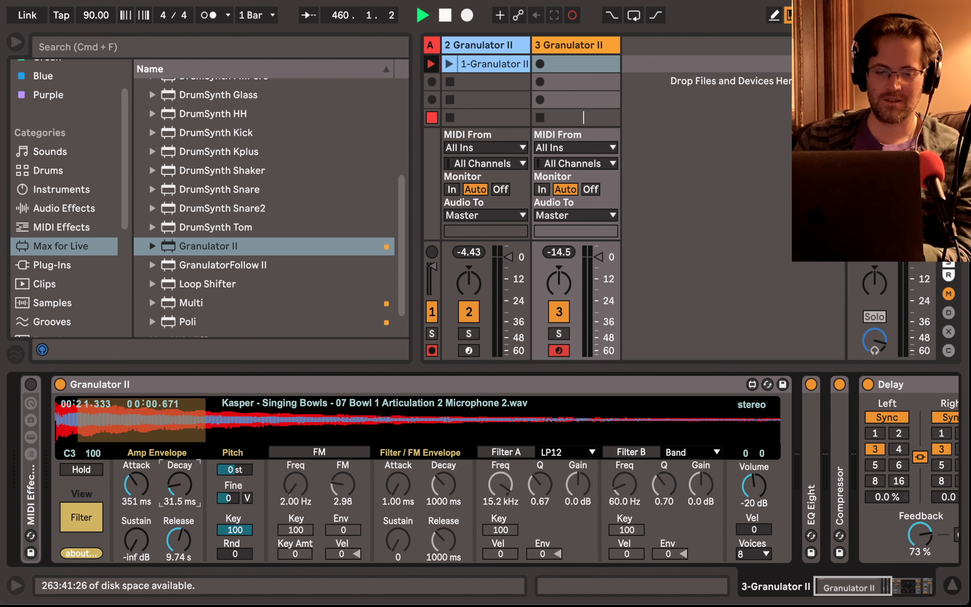
mouse_move(179, 539)
mouse_down()
mouse_move(179, 570)
mouse_move(179, 505)
mouse_move(179, 548)
mouse_move(178, 539)
mouse_up()
double_click(179, 484)
double_click(136, 539)
- Turn on Filter A in track 3's Granulator II and switch off the Delay effect in its chain
click(506, 452)
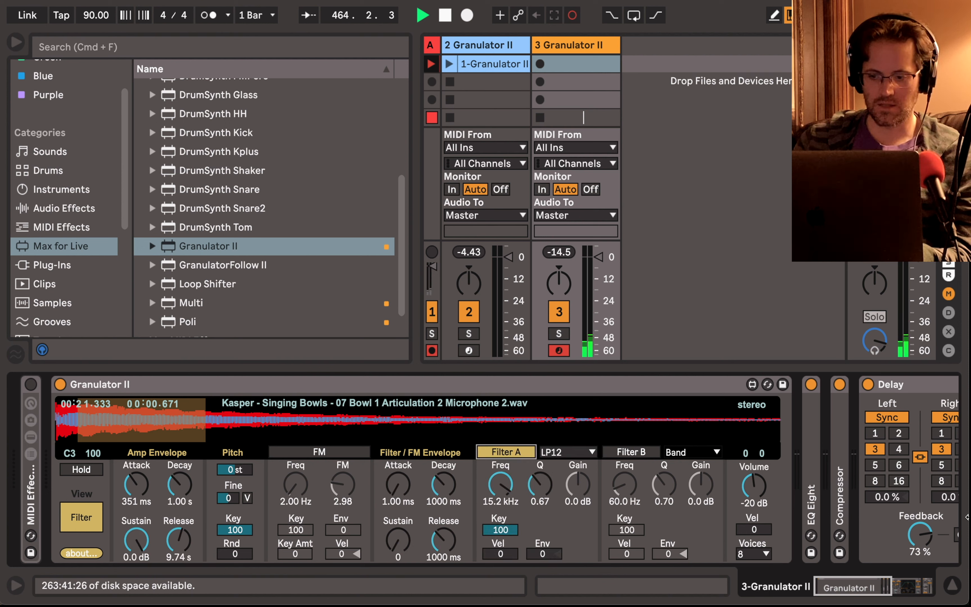
scroll(893, 500, right, 10)
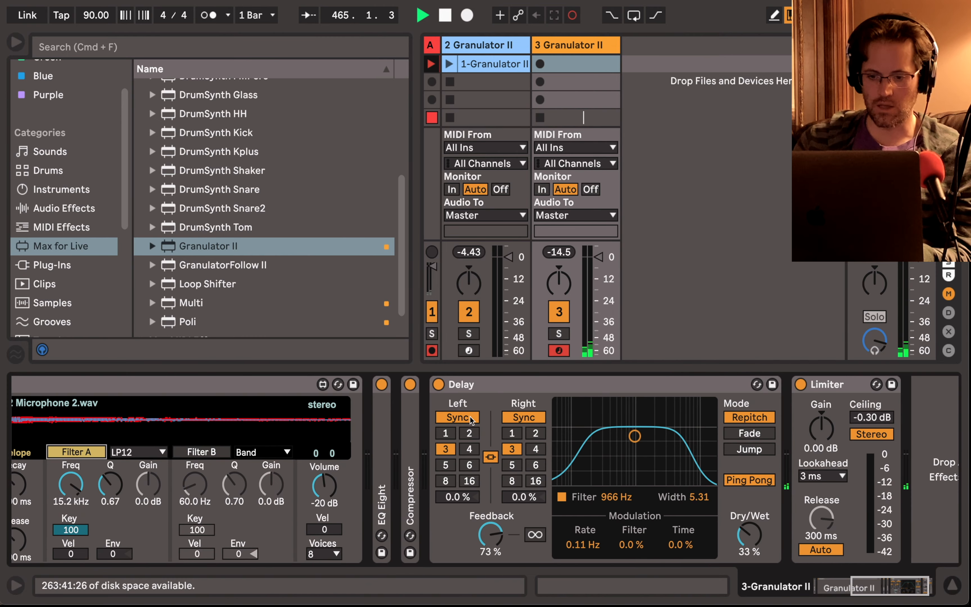
click(439, 384)
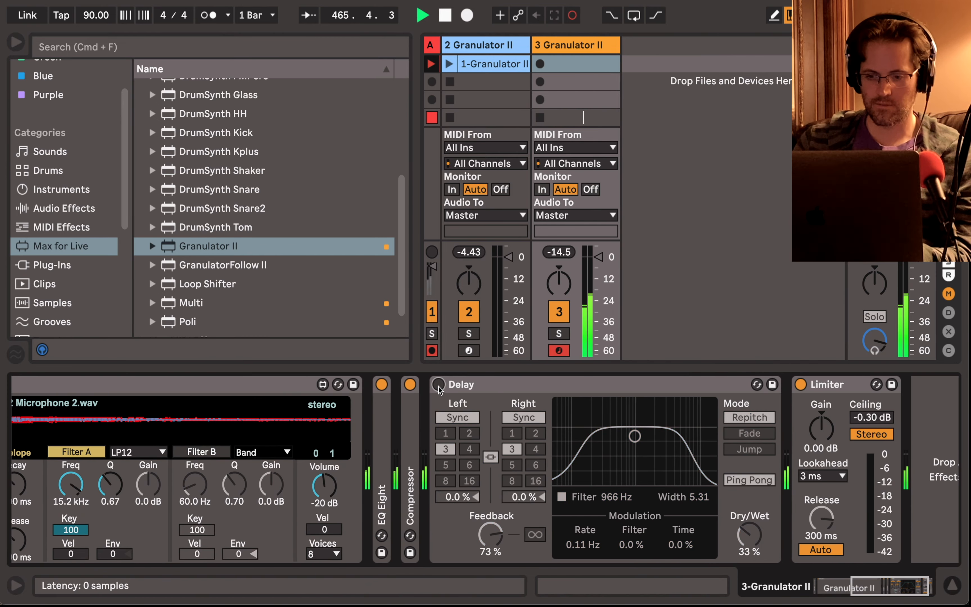
- Turn the Delay and the MIDI Effect Rack on track 3 back on
scroll(288, 419, left, 10)
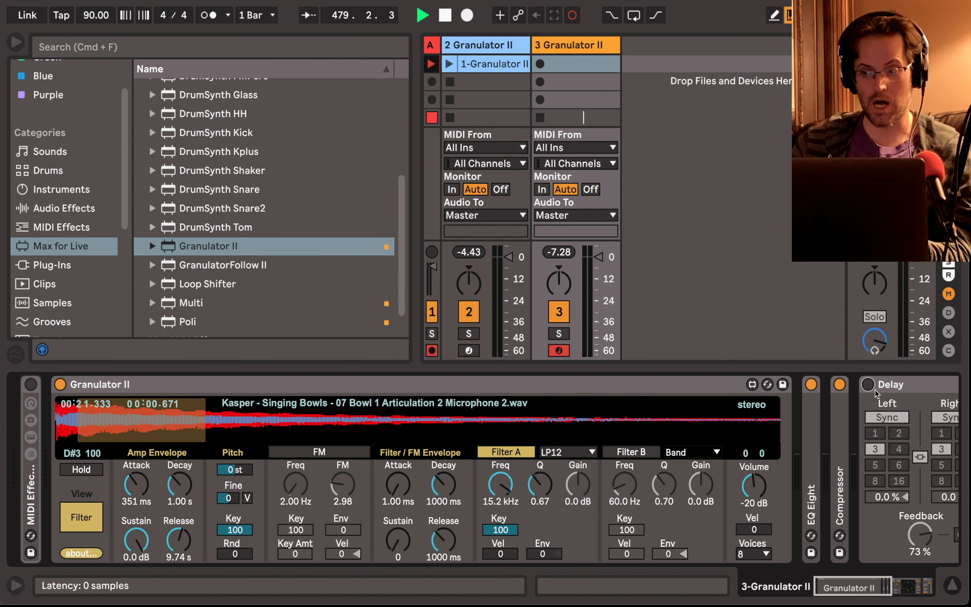
click(868, 385)
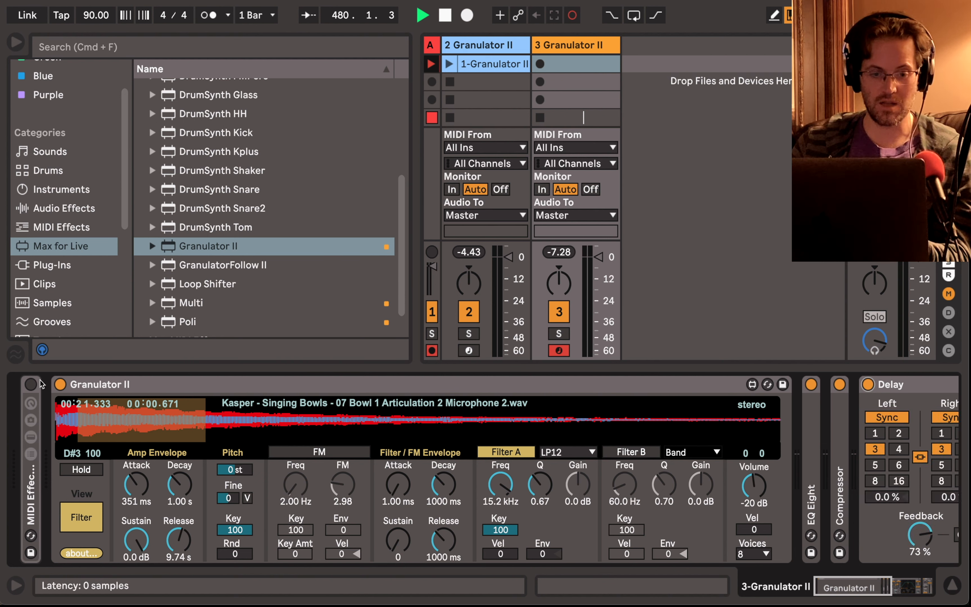
click(31, 385)
- Show the devices inside track 3's MIDI Effect Rack and switch off its Note Length device
click(31, 453)
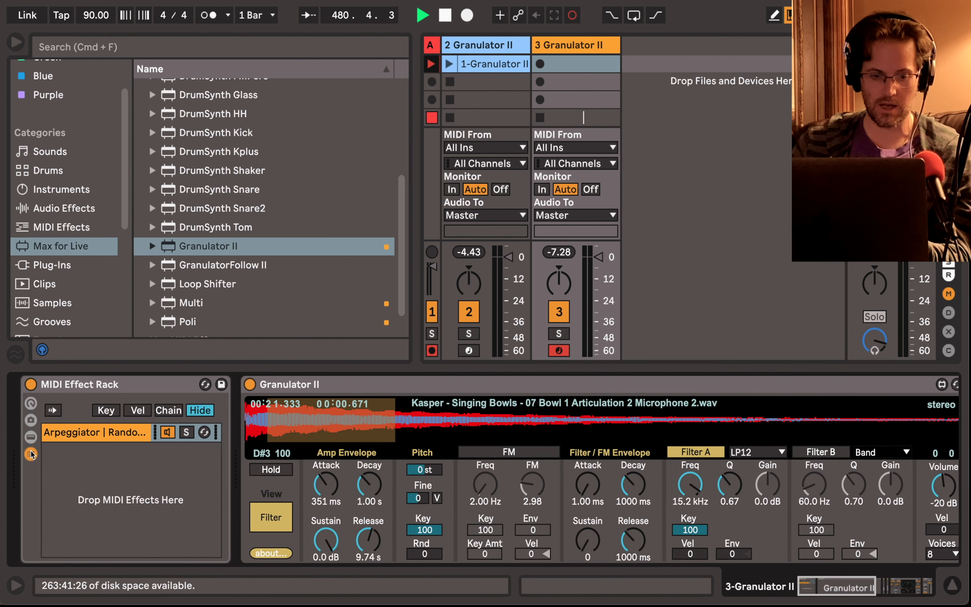
click(31, 441)
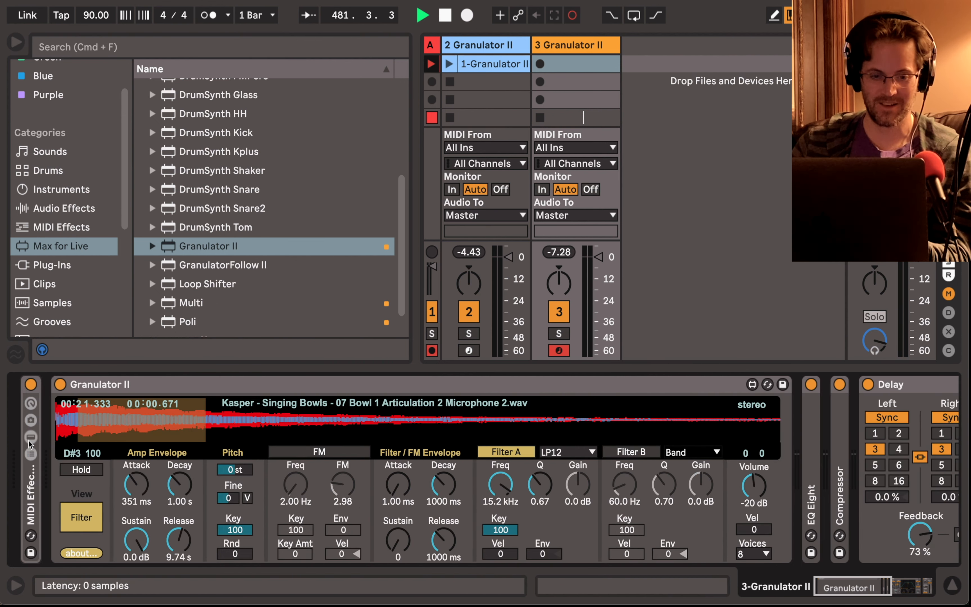
click(160, 385)
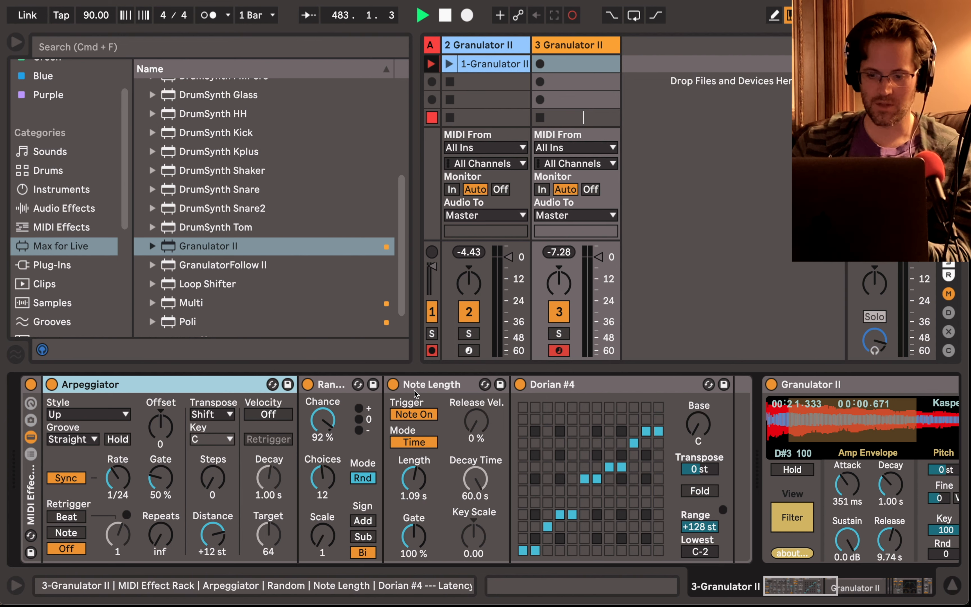
click(397, 387)
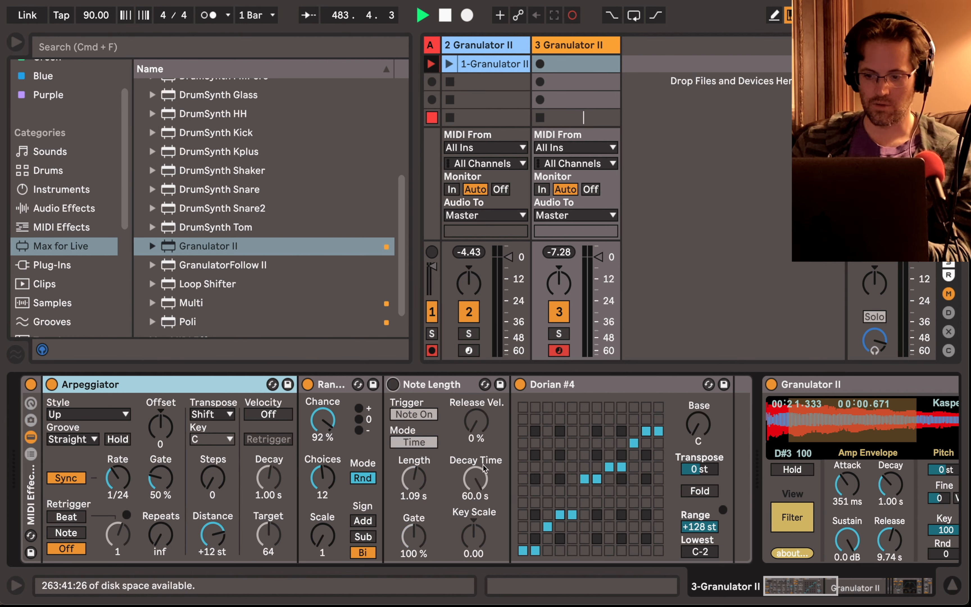
- Raise the Volume of track 3's Granulator II to -6.3 dB
scroll(483, 465, right, 8)
scroll(483, 465, right, 10)
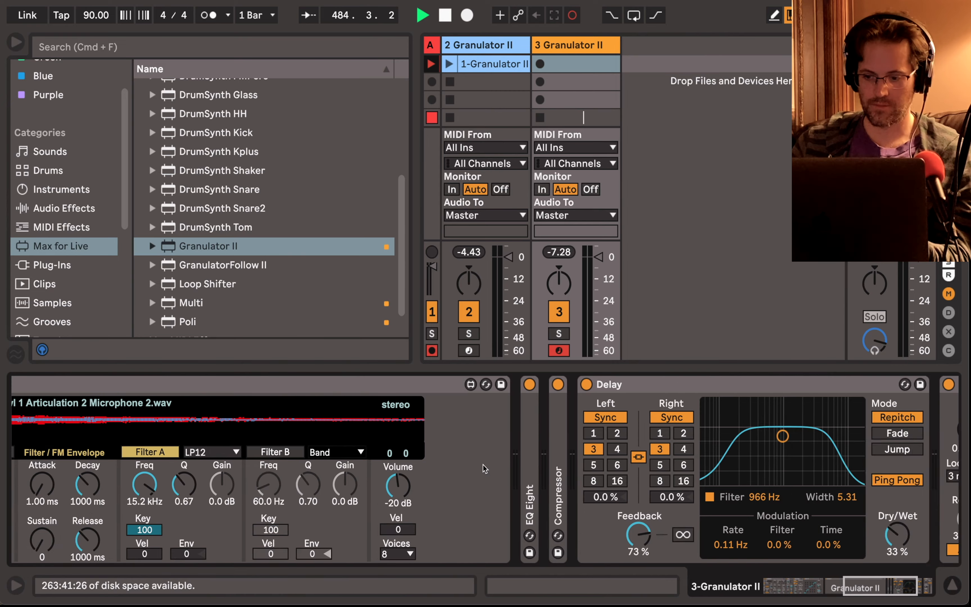
scroll(573, 464, left, 15)
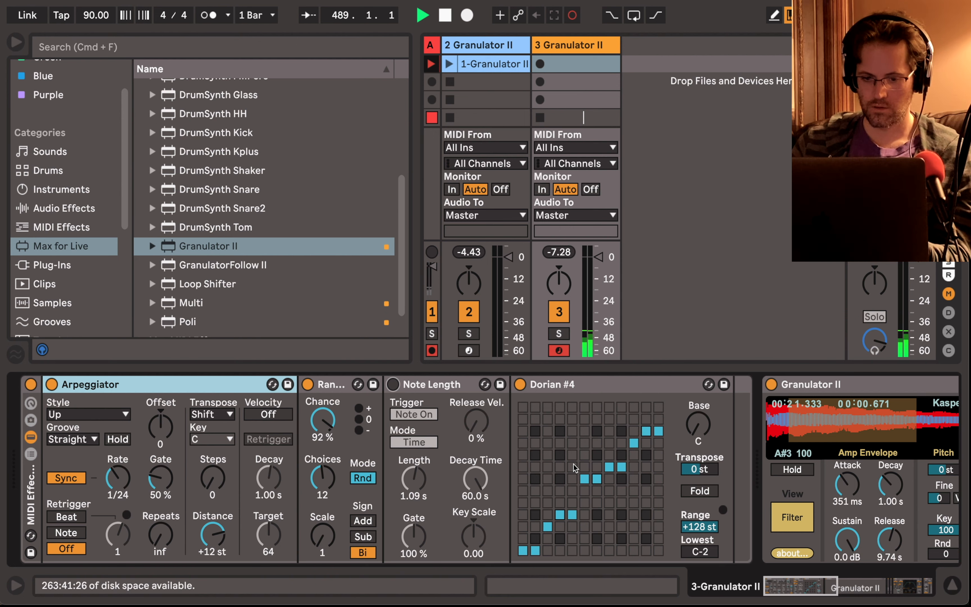
scroll(574, 464, right, 10)
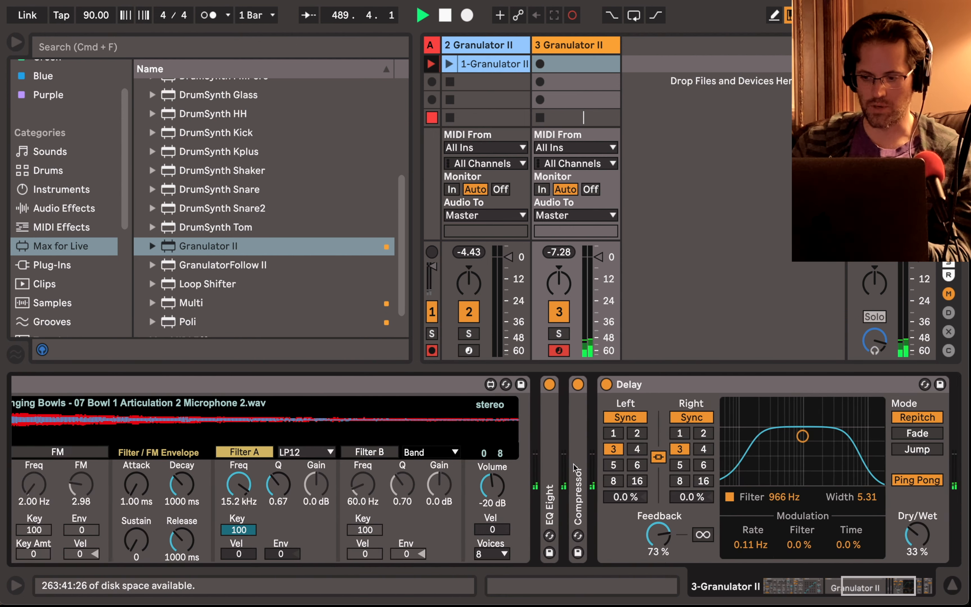
scroll(573, 465, right, 5)
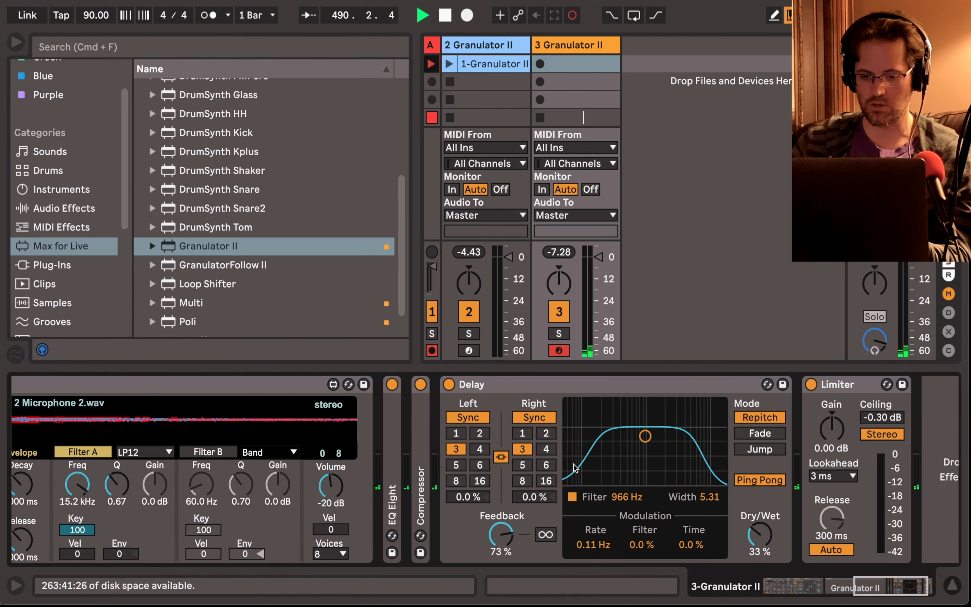
scroll(573, 464, left, 1)
scroll(573, 464, left, 1)
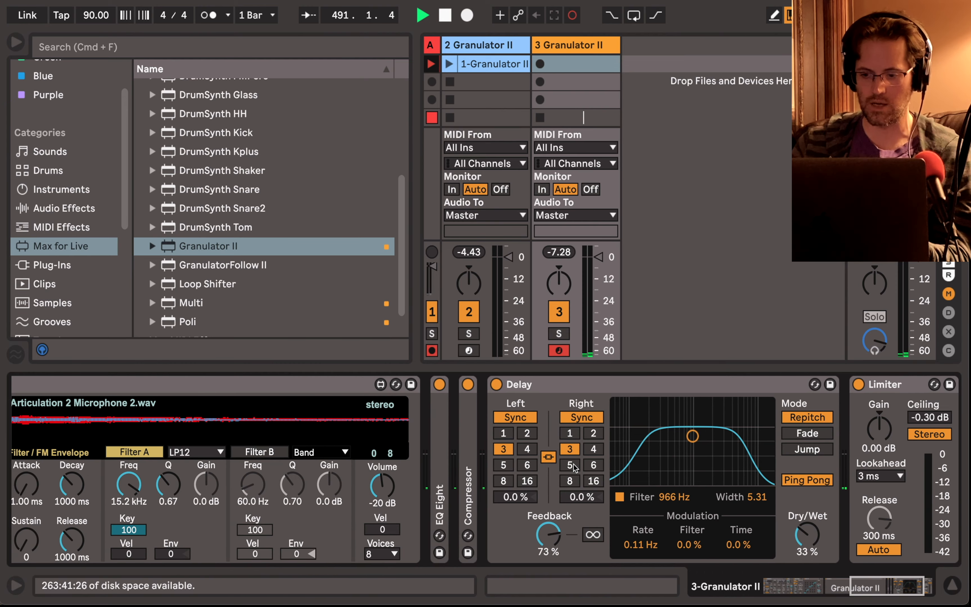
scroll(486, 488, left, 6)
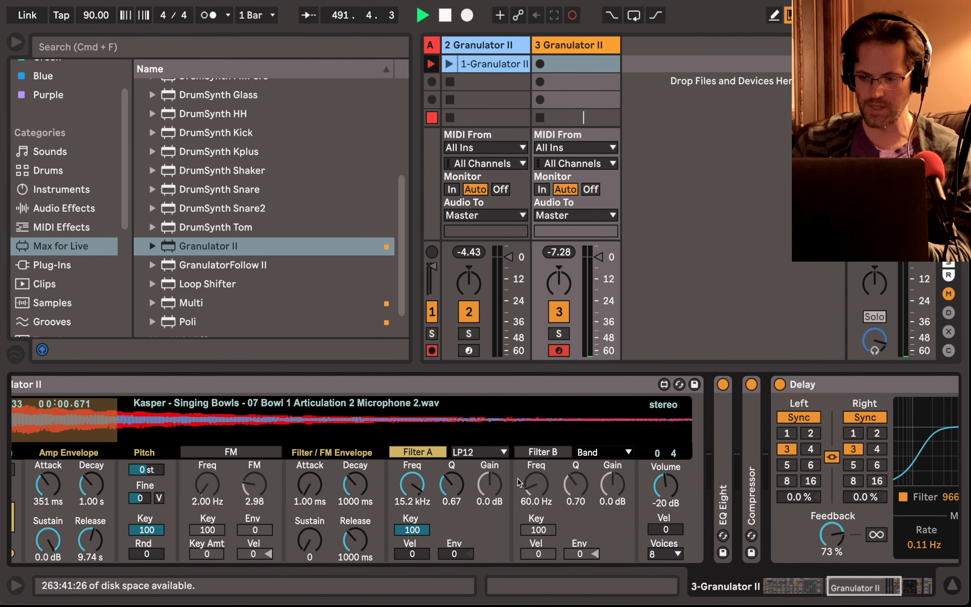
drag(676, 487, 676, 466)
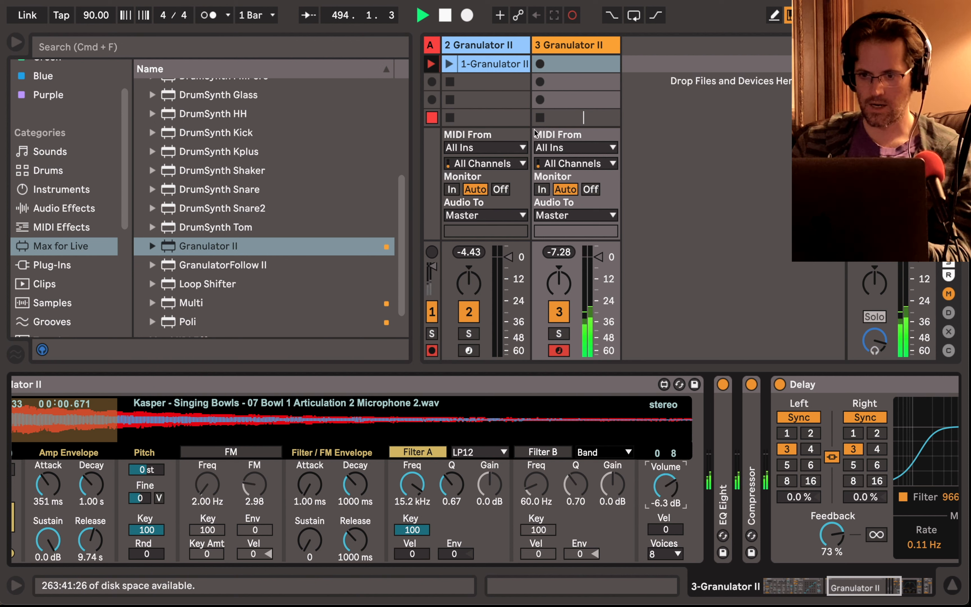
- Create a MIDI clip in track 3's second slot, add a C3 note stretched across the bar with Legato, and launch the clip
double_click(563, 82)
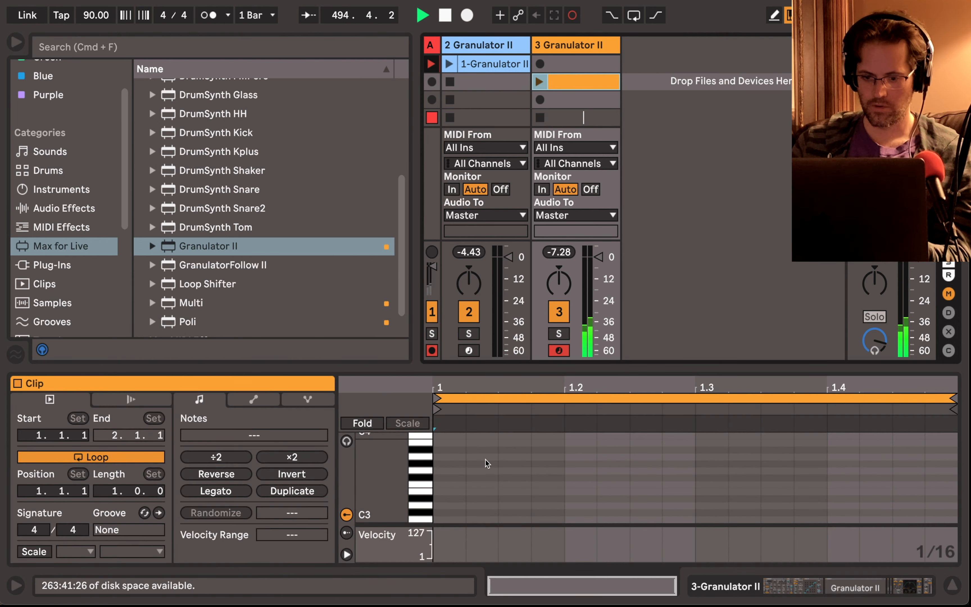
double_click(450, 520)
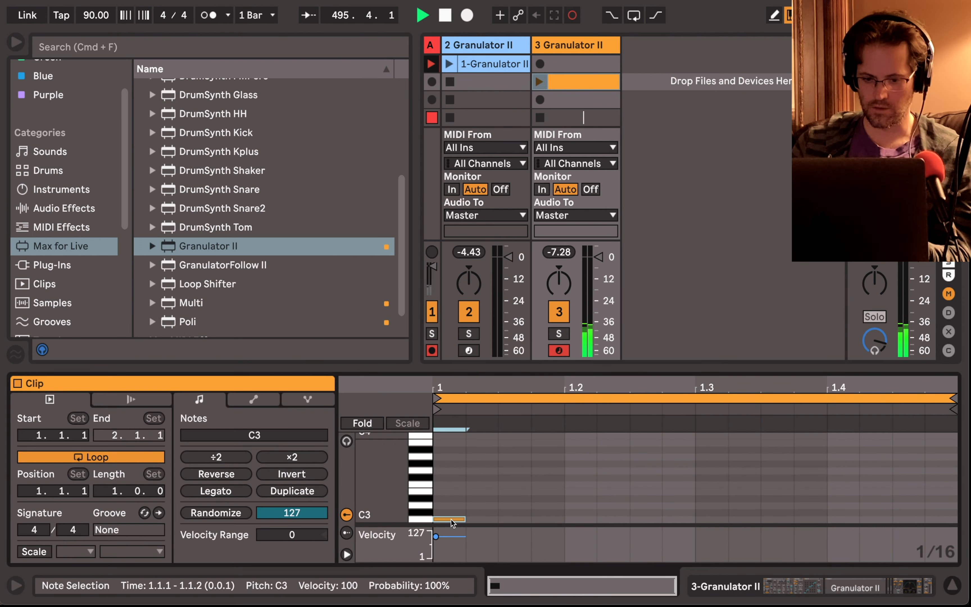
click(239, 492)
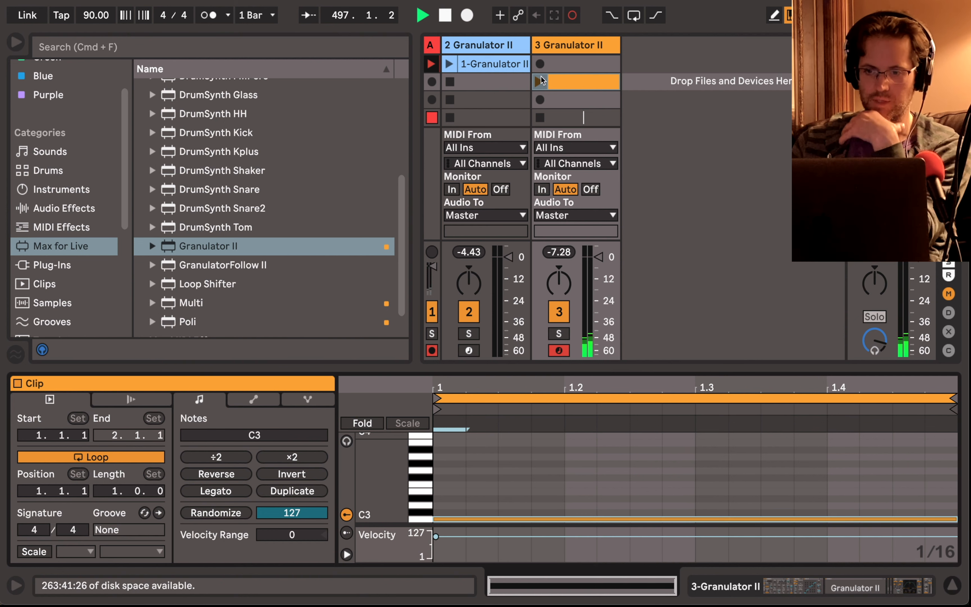
click(540, 82)
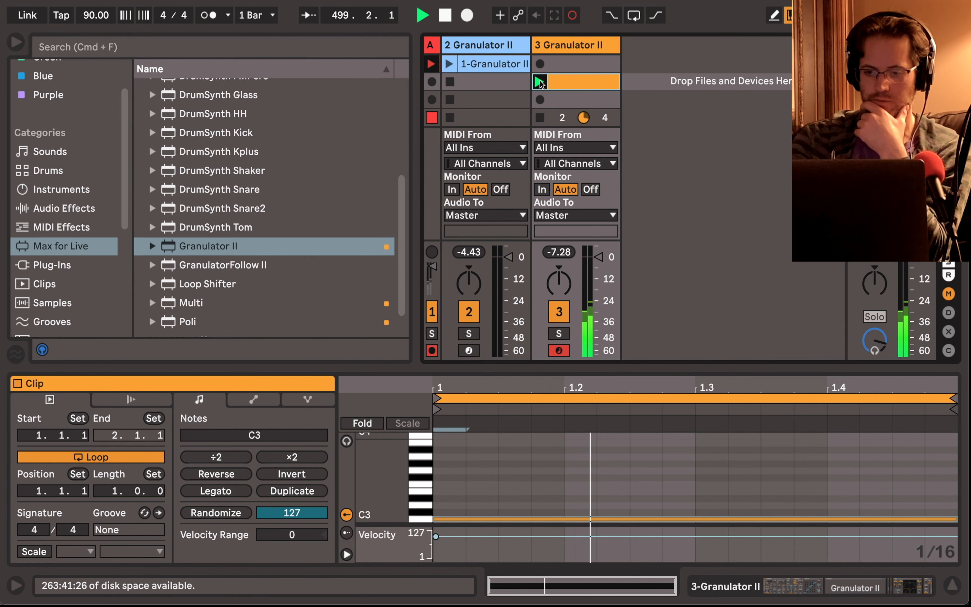
- Show track 3's device chain again, and delete both Granulator II tracks, 3 and 2
key(shift+Tab)
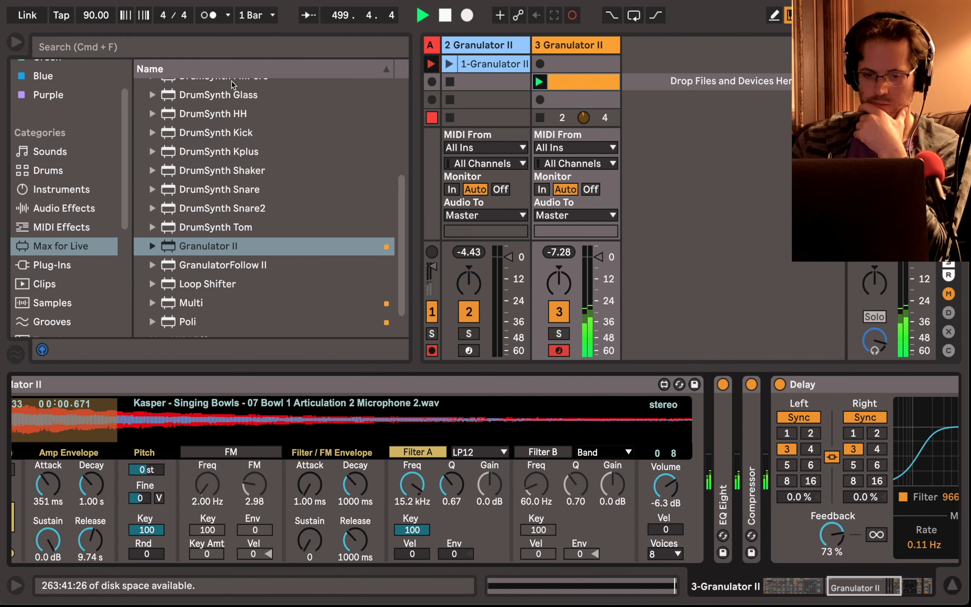
scroll(142, 478, left, 5)
scroll(351, 494, right, 10)
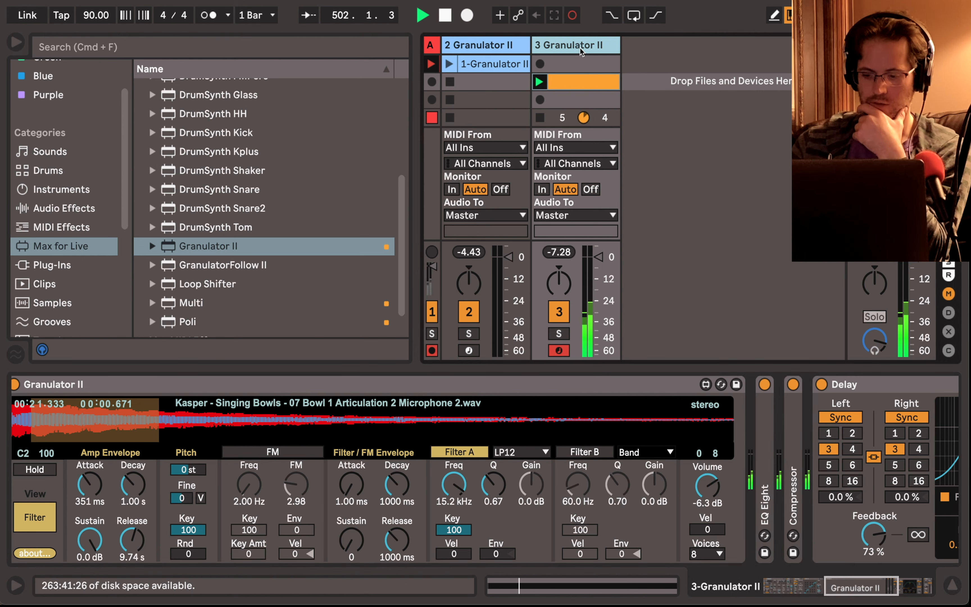
key(Delete)
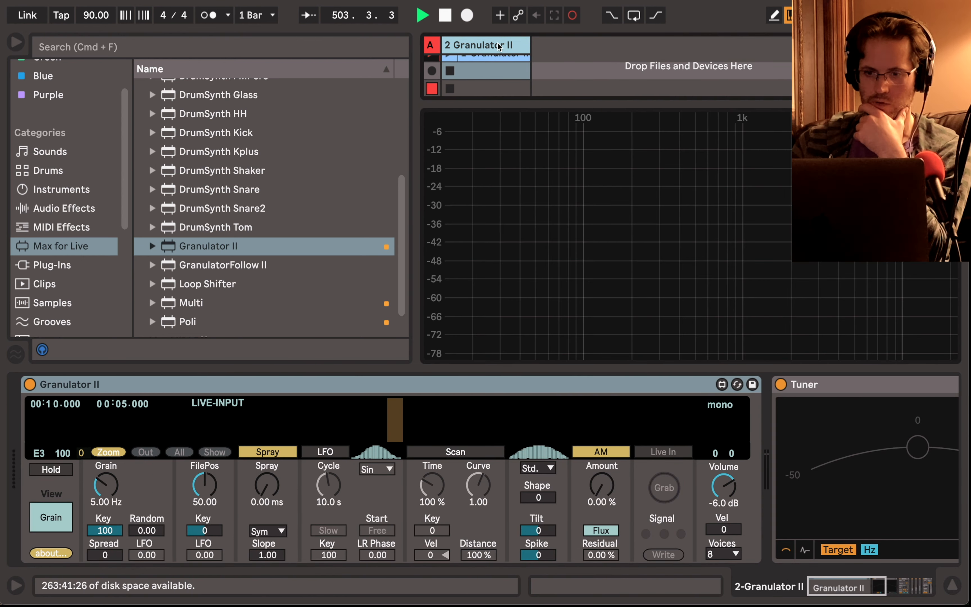
key(Delete)
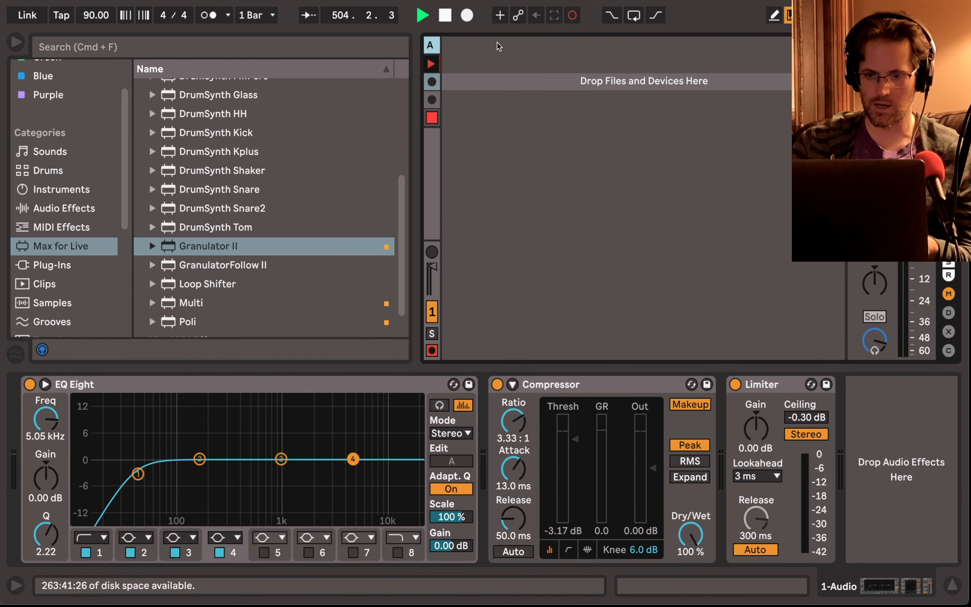
- Insert a new MIDI track and load Granulator II from Max for Live as its instrument
drag(458, 42, 524, 56)
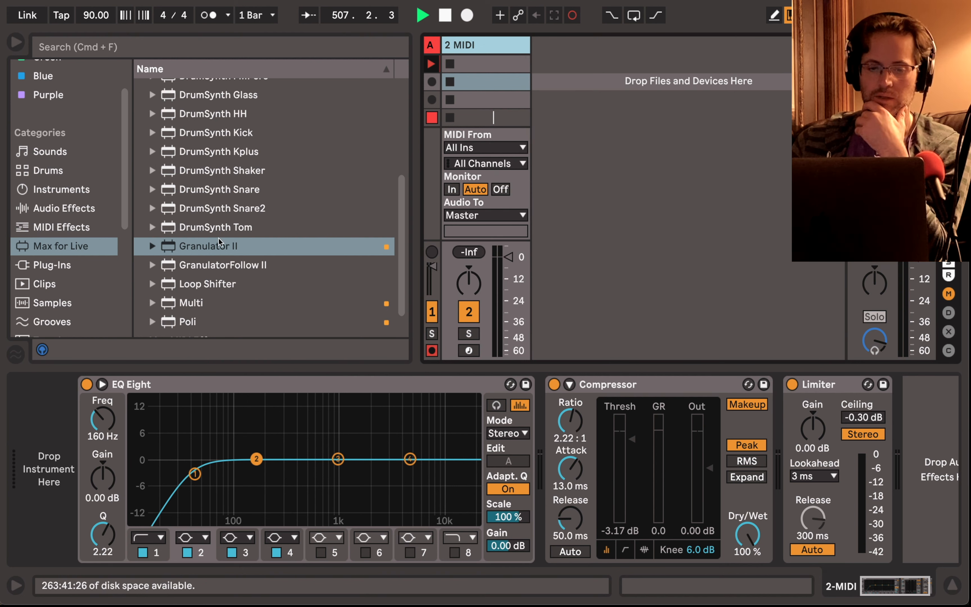
click(213, 251)
drag(213, 249, 70, 426)
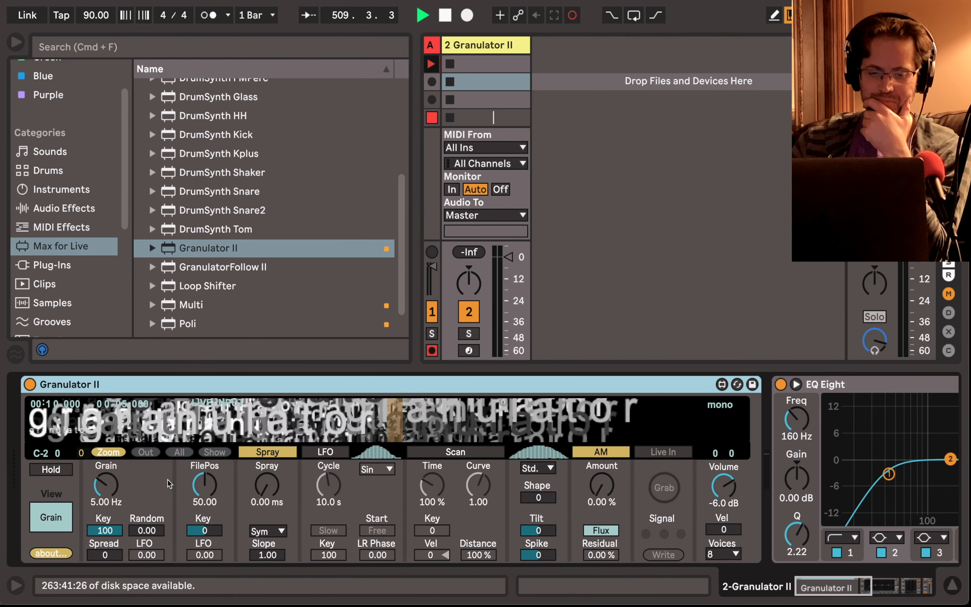
- Switch off Spray and AM in the new Granulator II, briefly toggling LFO and Scan on and back off
click(271, 454)
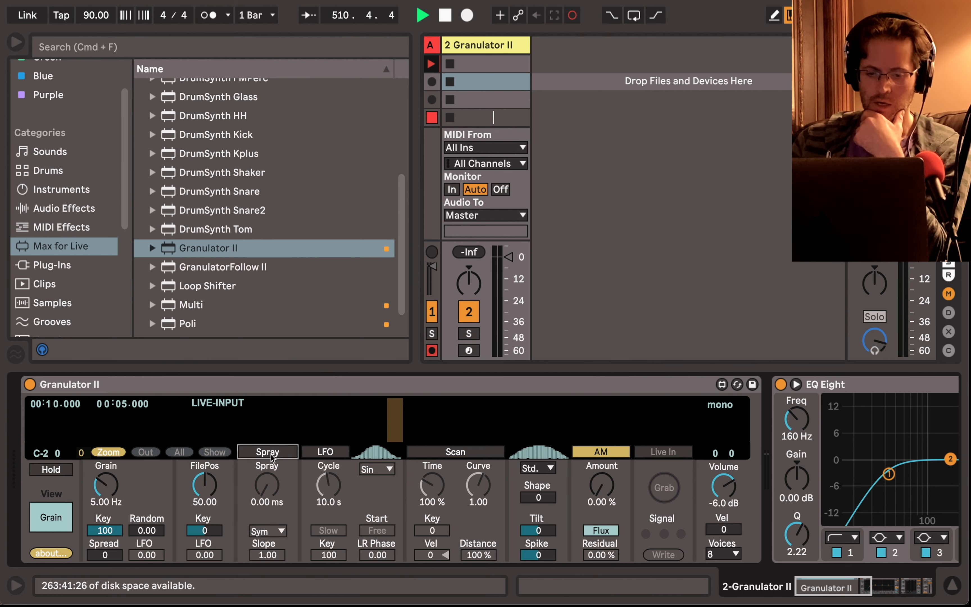
click(324, 452)
click(325, 452)
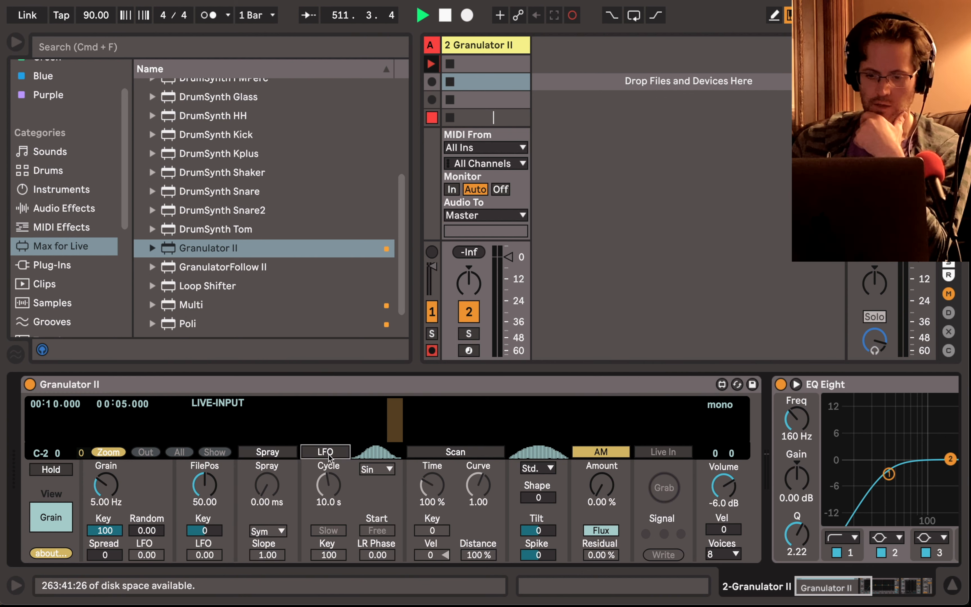
click(447, 454)
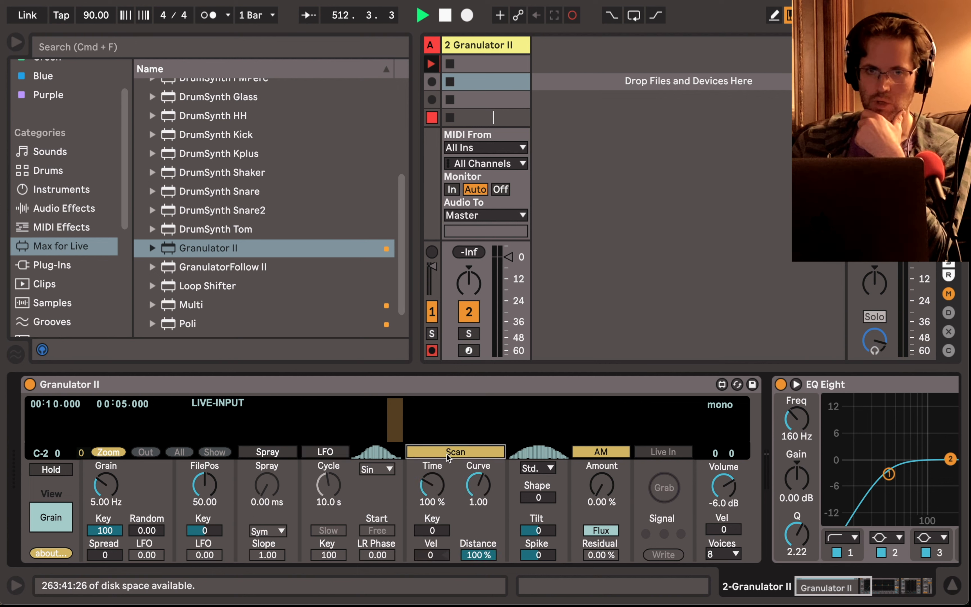
click(447, 454)
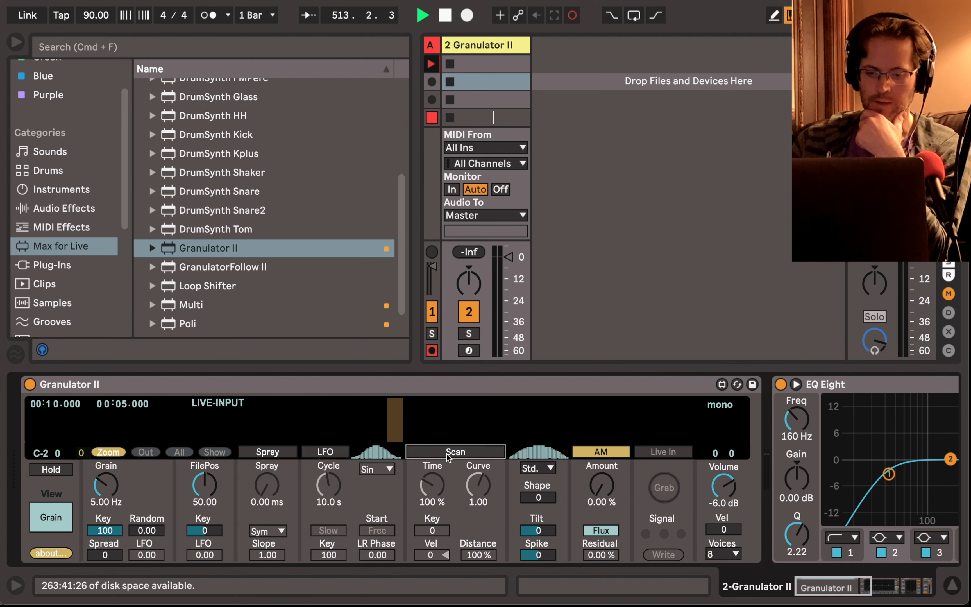
click(602, 452)
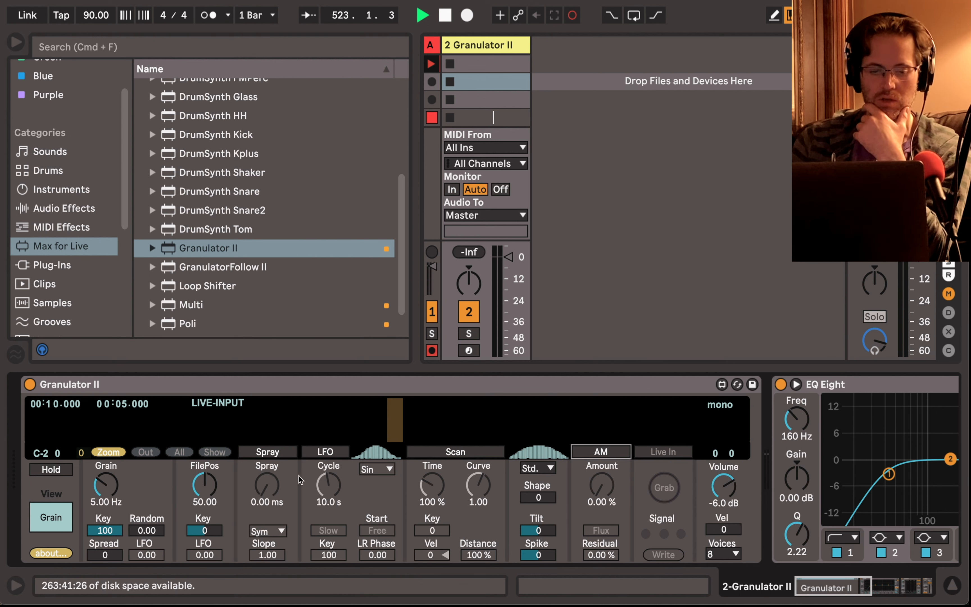
- Set Grain to 2.22 Hz and FilePos to 54.72 in Granulator II's Grain view, and toggle Spray on and back off
drag(203, 485, 177, 490)
mouse_move(106, 485)
mouse_down()
mouse_move(106, 470)
mouse_move(106, 506)
mouse_move(106, 486)
mouse_up()
click(104, 554)
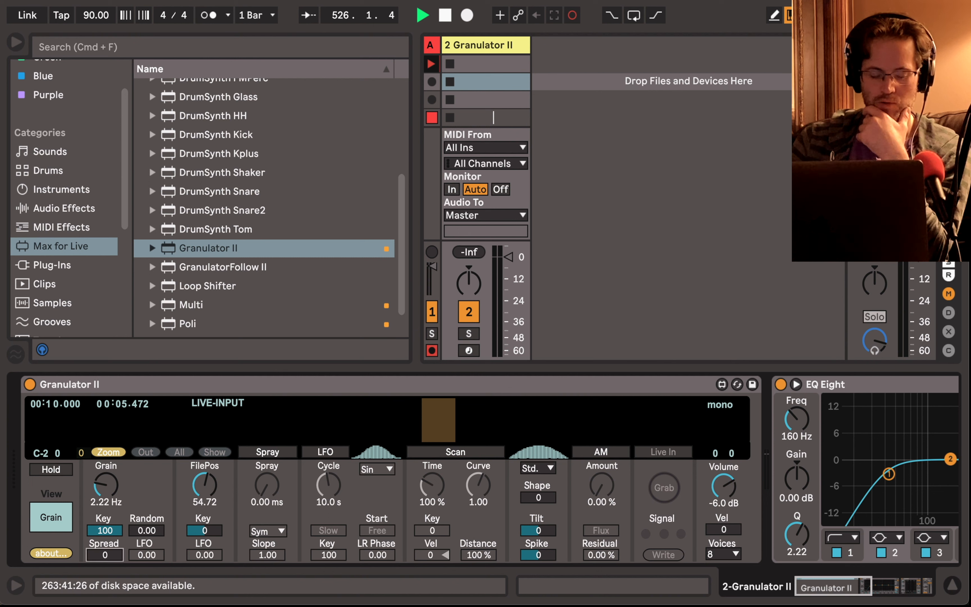
click(276, 453)
click(276, 453)
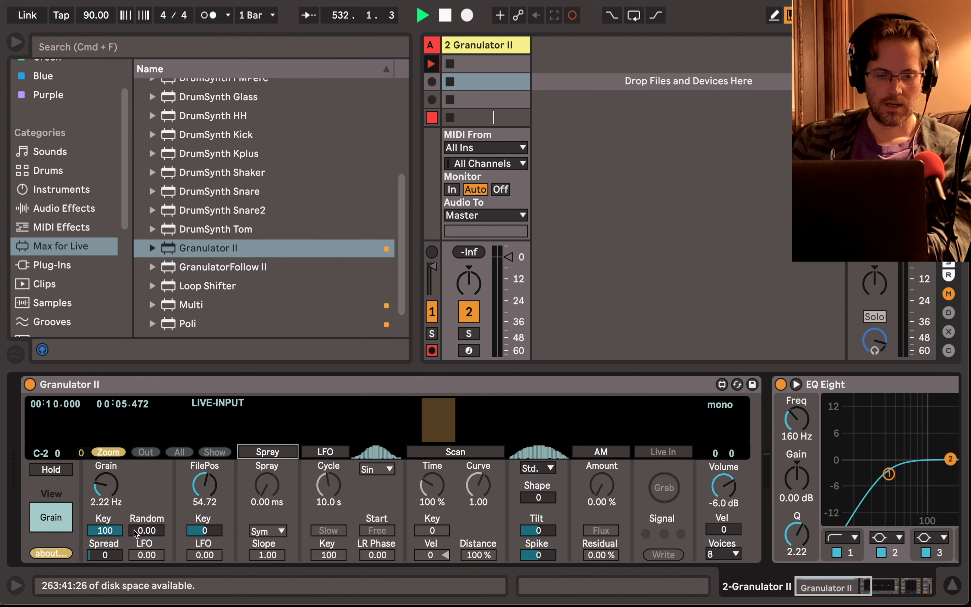
- In Granulator II's Filter view, try Filter A's Env at 29, reset it to 0, and turn on FM
click(51, 517)
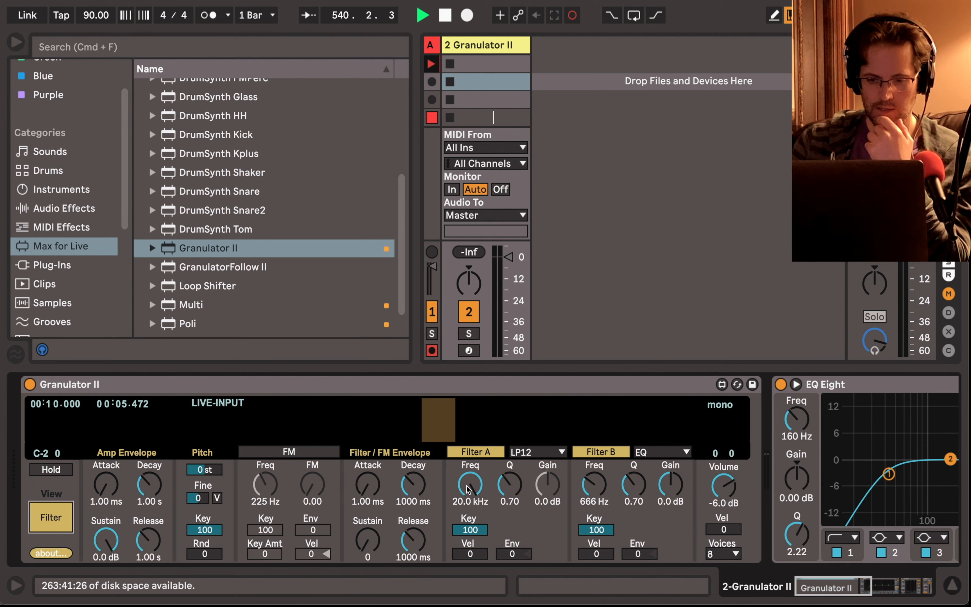
mouse_move(471, 486)
mouse_down()
mouse_move(470, 503)
mouse_move(470, 481)
mouse_up()
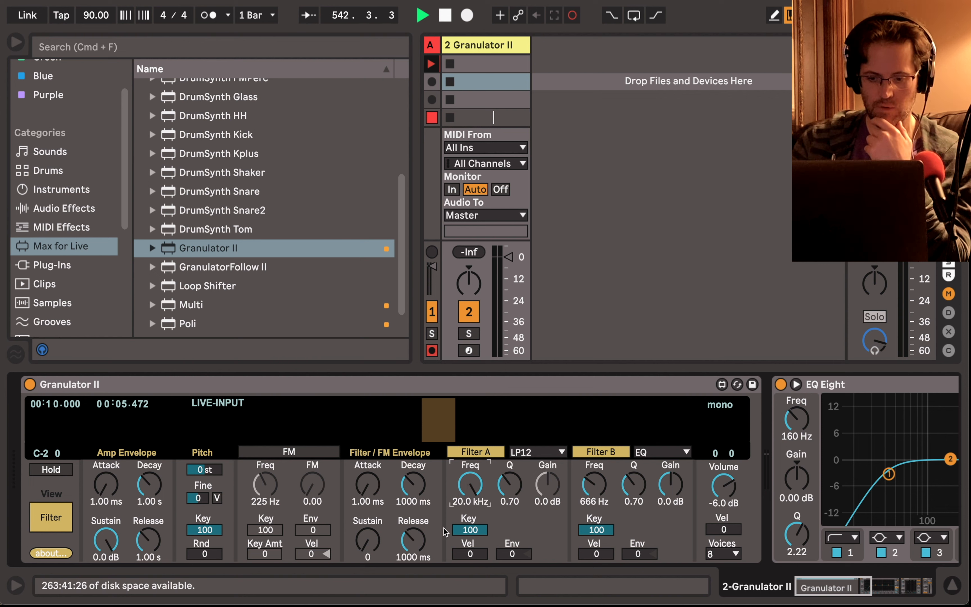
click(512, 554)
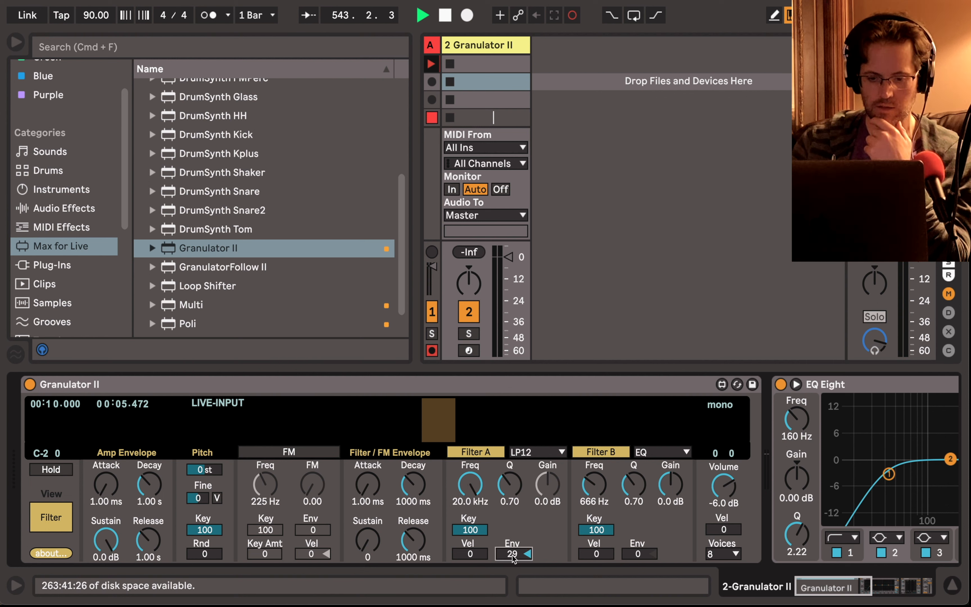
click(274, 454)
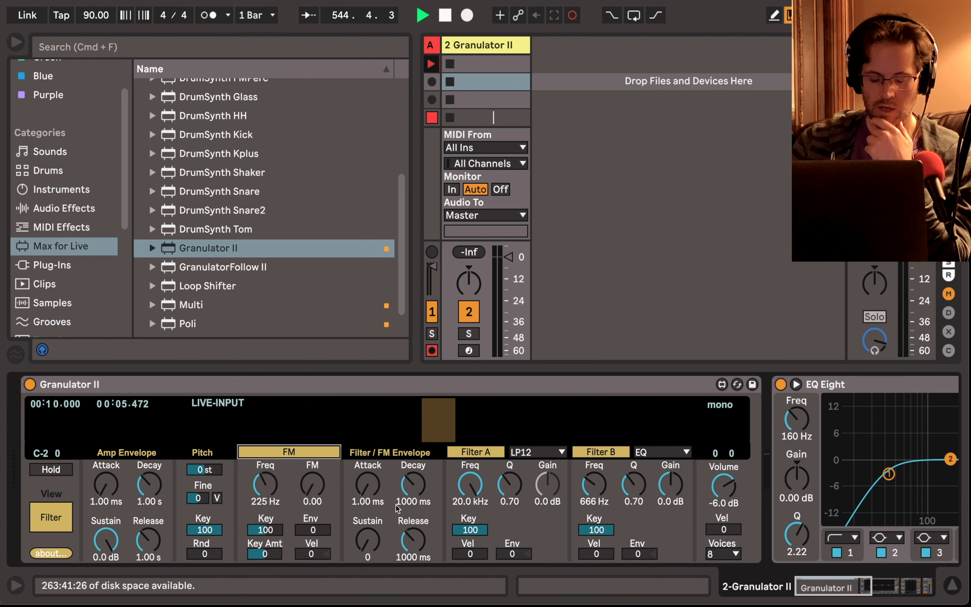
mouse_move(315, 531)
mouse_down()
mouse_move(315, 517)
mouse_move(315, 540)
mouse_up()
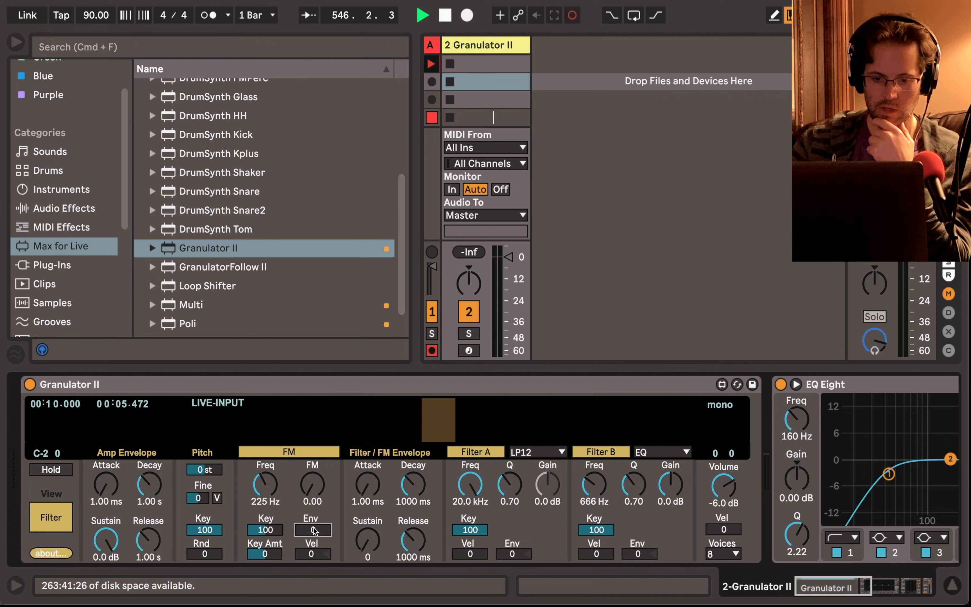
- Switch off FM, Filter A and Filter B in Granulator II's Filter view
mouse_move(314, 487)
mouse_down()
mouse_move(314, 453)
mouse_move(314, 490)
mouse_up()
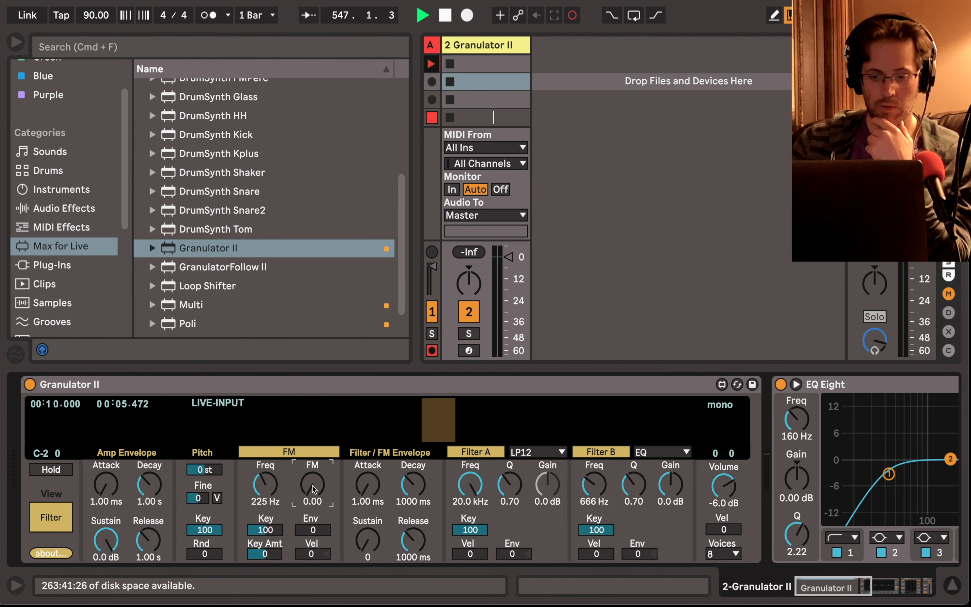
click(312, 452)
click(493, 450)
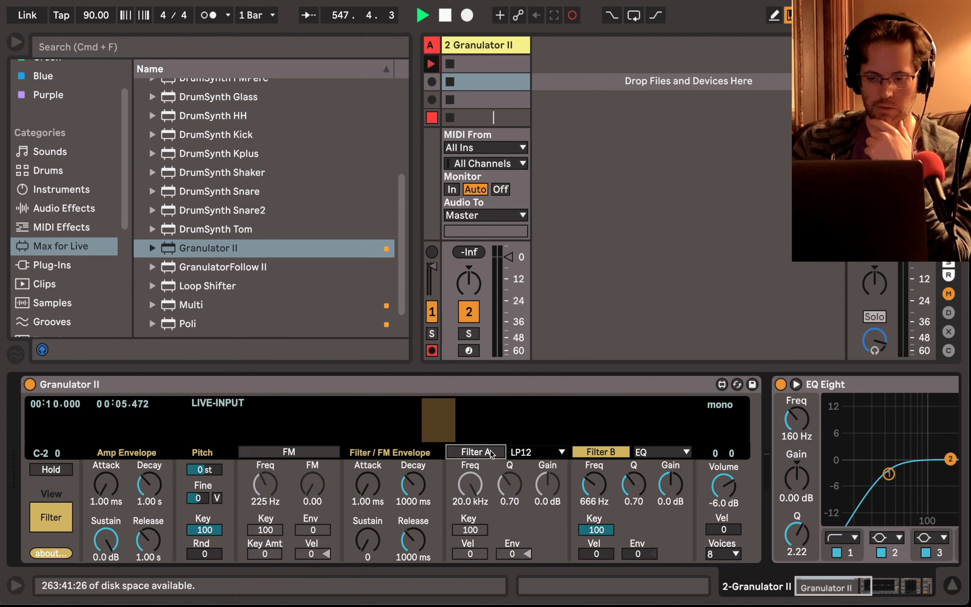
click(612, 451)
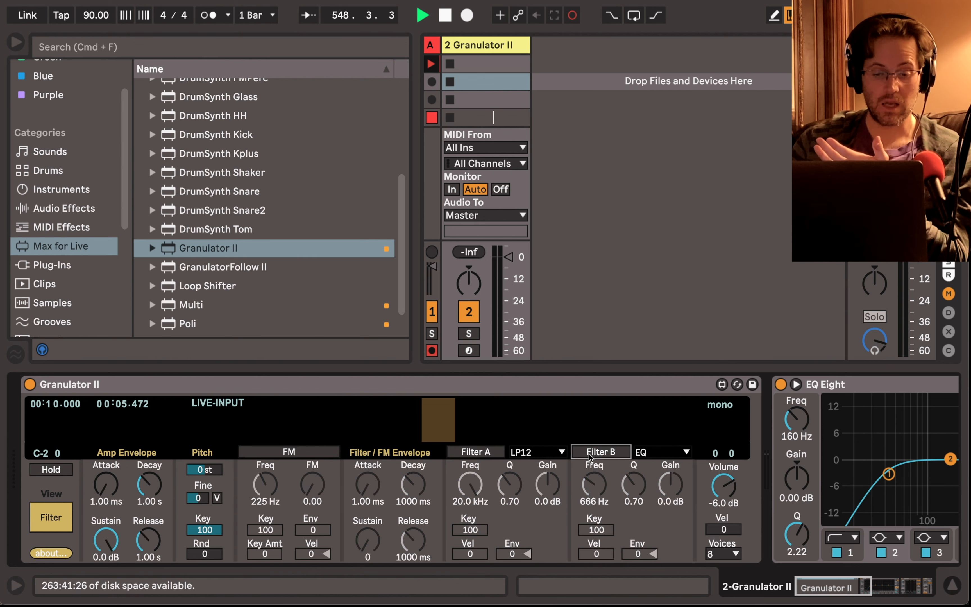
- Collapse the EQ Eight and Compressor devices in the Granulator II track's device chain
scroll(641, 428, right, 10)
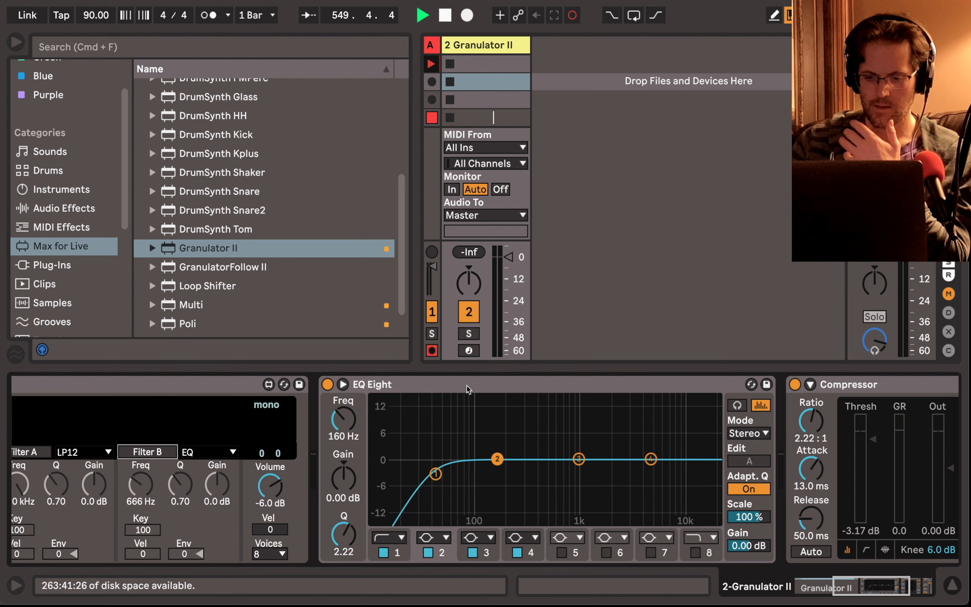
double_click(393, 389)
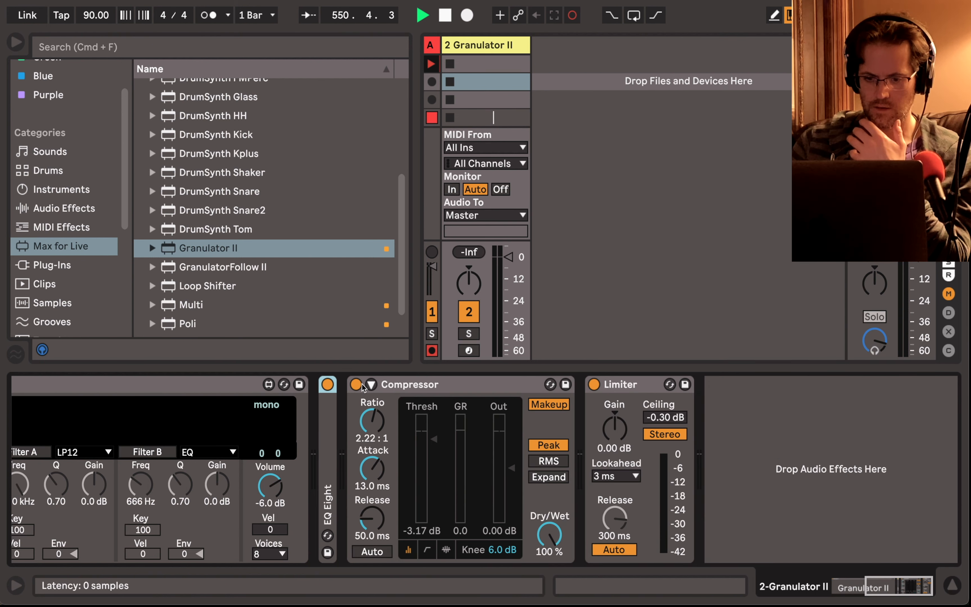
click(400, 386)
double_click(401, 386)
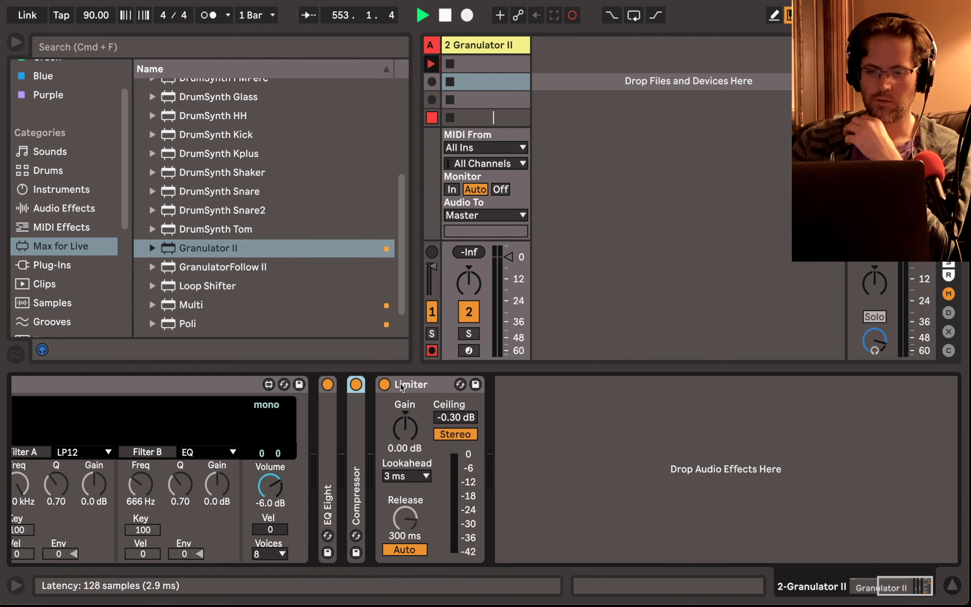
scroll(401, 386, left, 8)
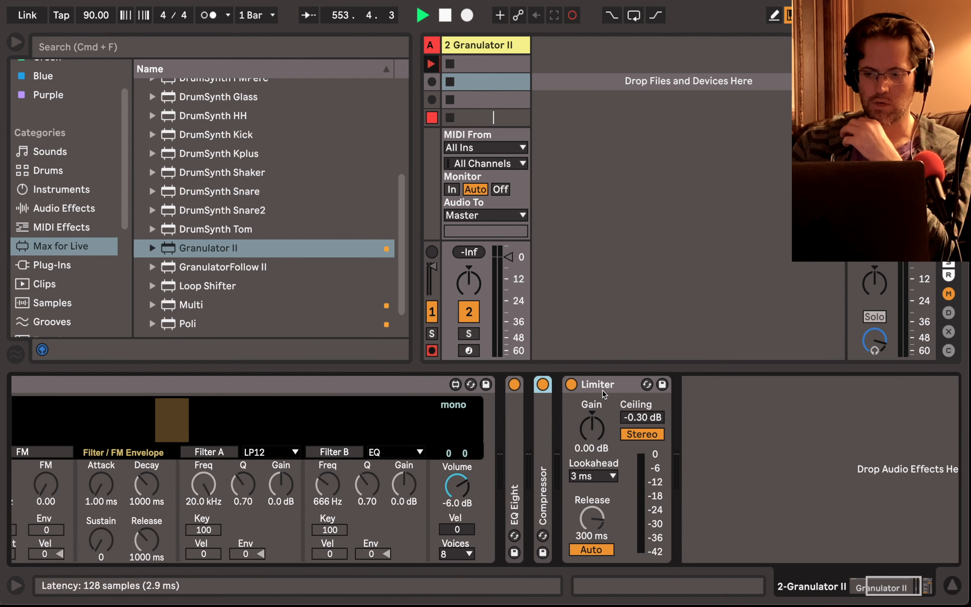
scroll(552, 470, left, 3)
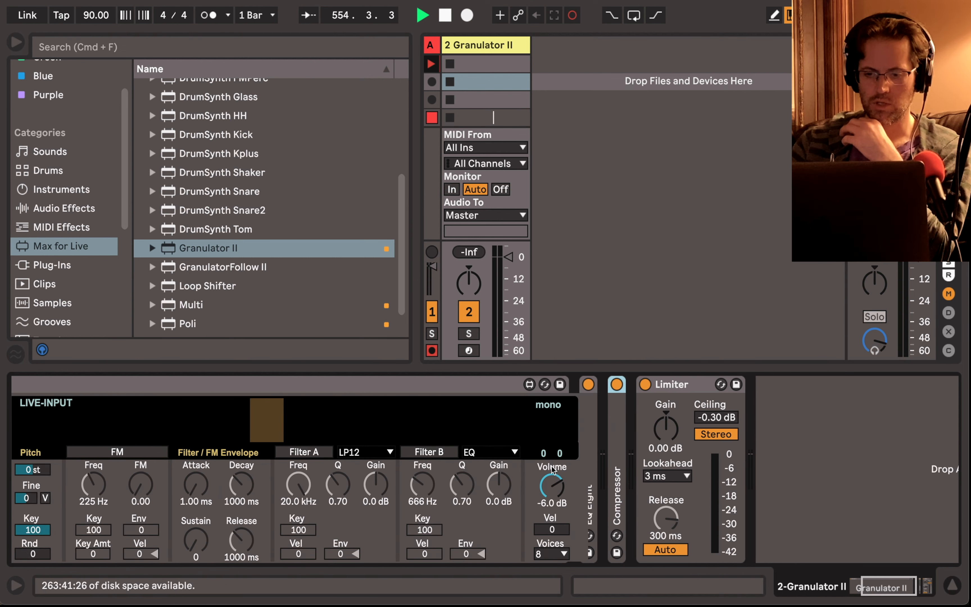
scroll(552, 469, left, 8)
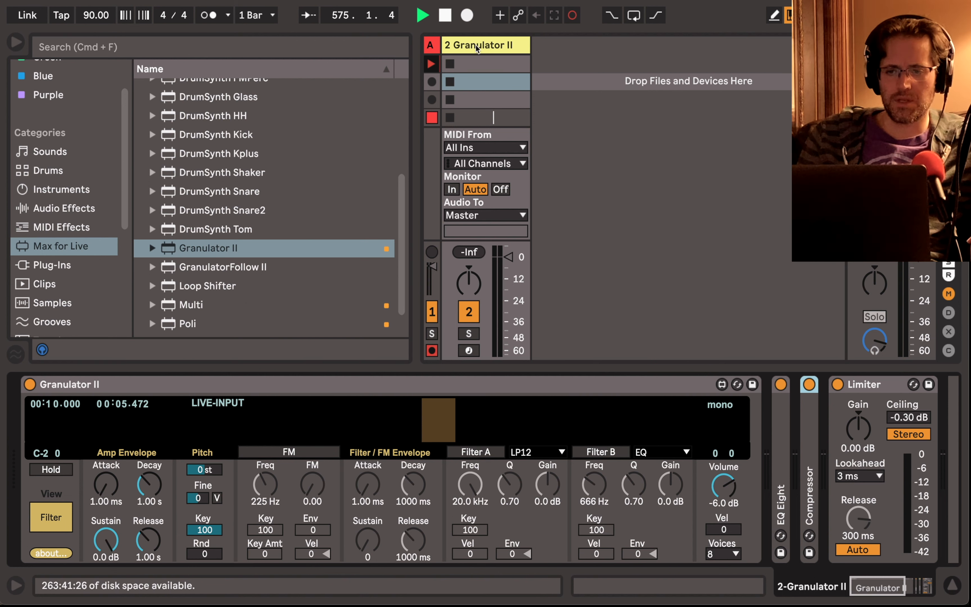
- Browse the Samples category and preview 22ai01bs099gm.aif and 22g01drm078a#.aif
click(477, 46)
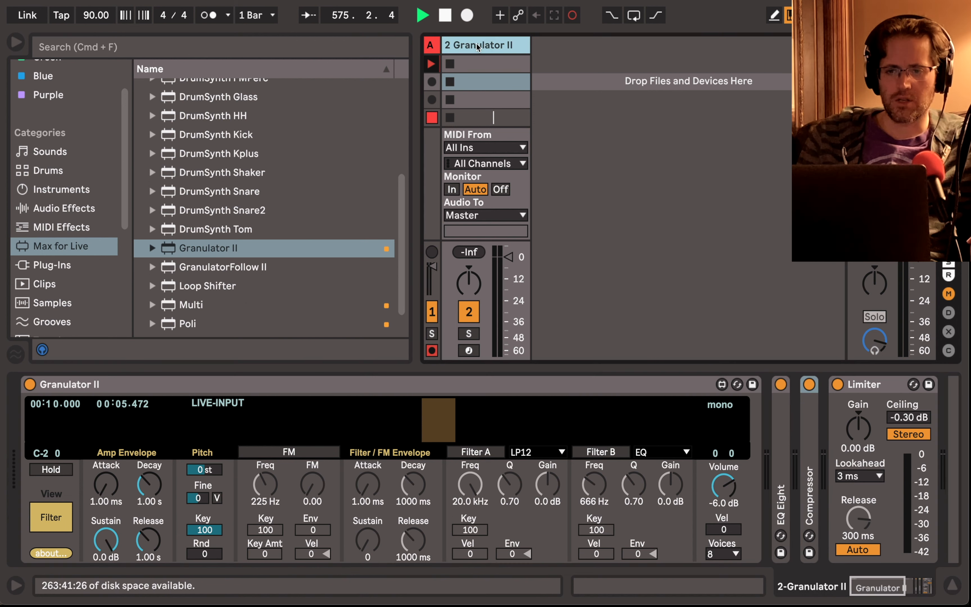
scroll(70, 227, down, 4)
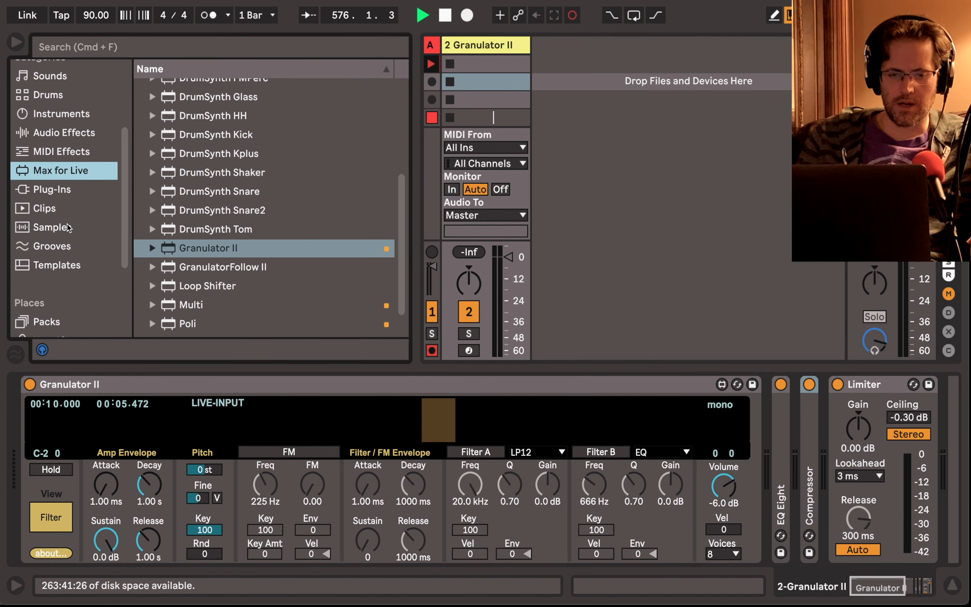
scroll(67, 227, down, 5)
scroll(67, 225, up, 4)
click(67, 218)
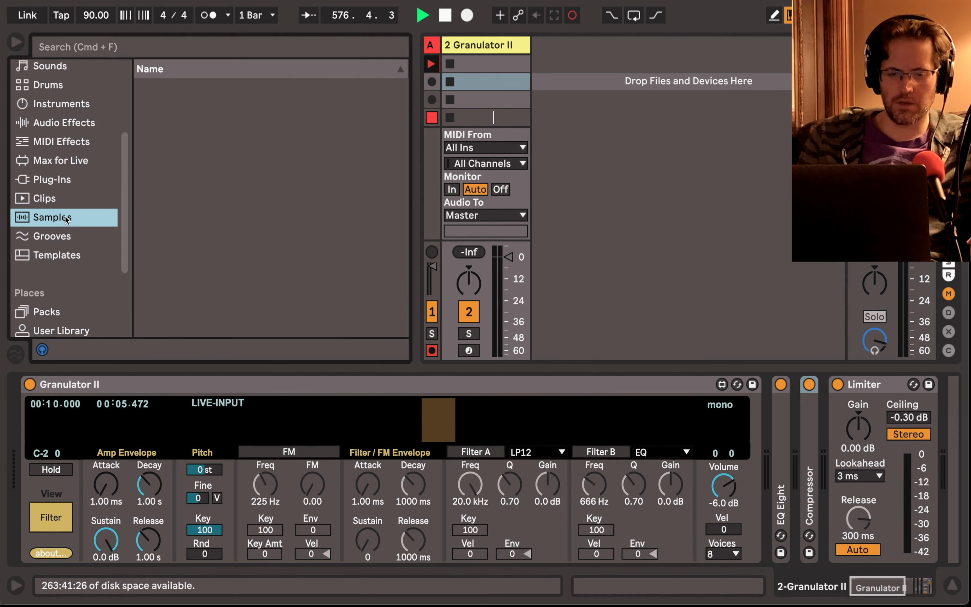
scroll(197, 225, down, 15)
scroll(196, 223, down, 5)
click(197, 221)
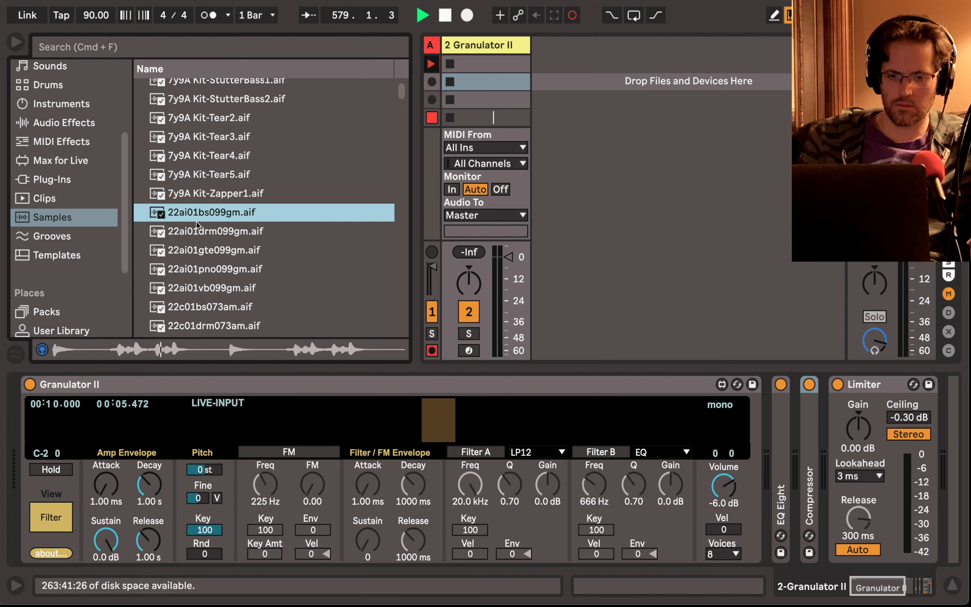
scroll(196, 223, down, 9)
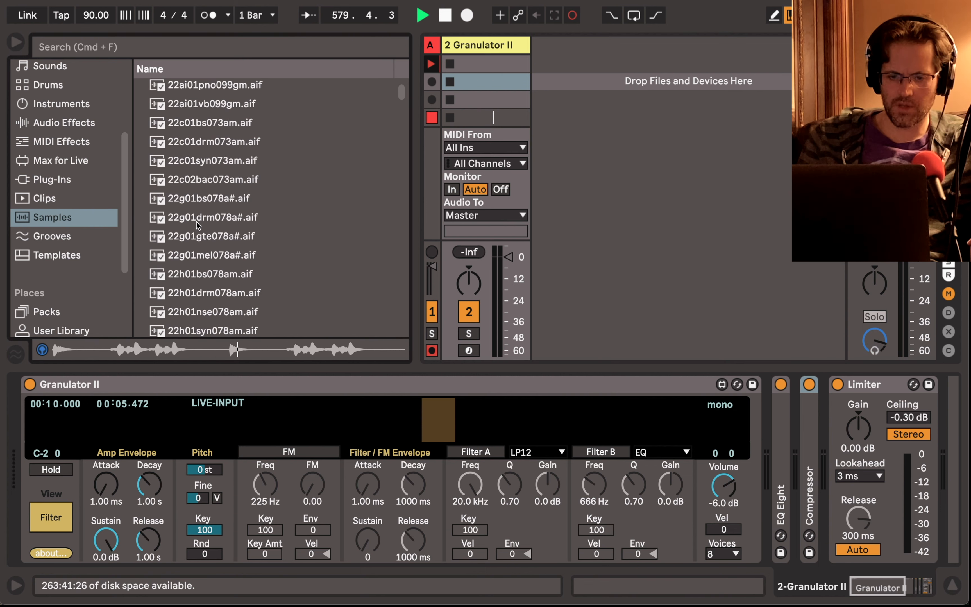
click(197, 222)
- Preview 80N Steel Guitar 95bpm.aif and load it into Granulator II's waveform display
scroll(197, 222, down, 1)
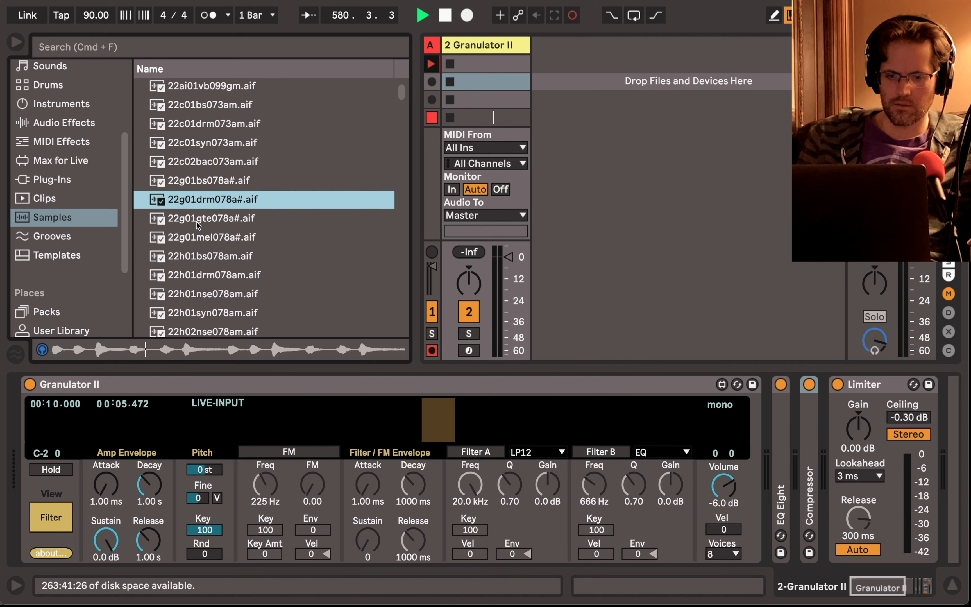
scroll(197, 222, down, 10)
click(197, 224)
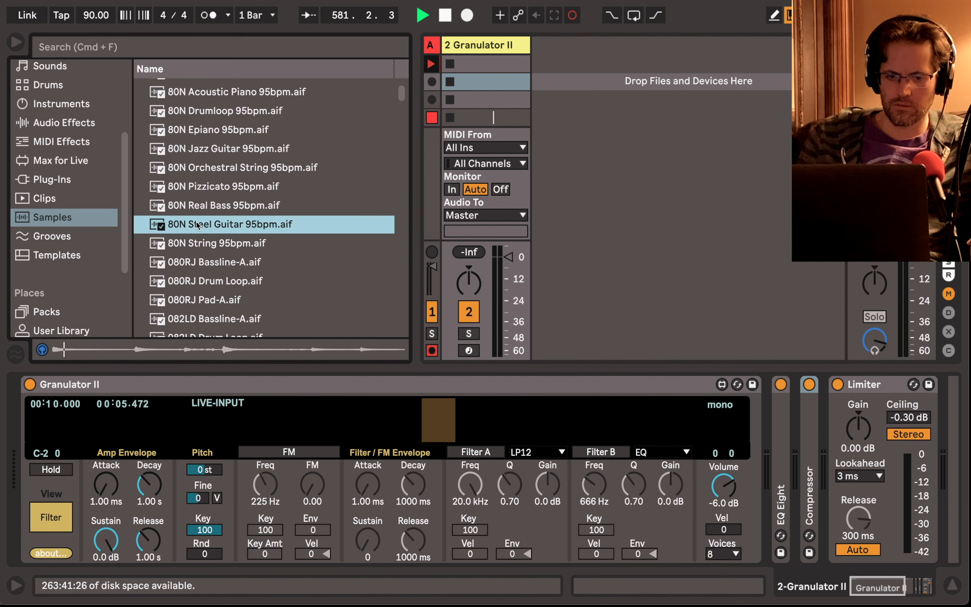
drag(197, 224, 177, 413)
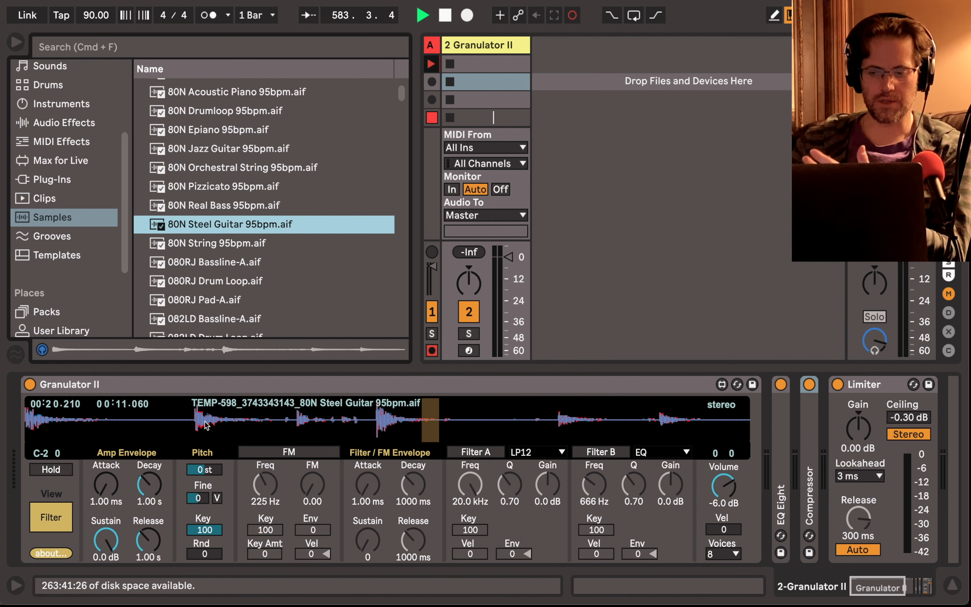
- Add a Spectrum audio effect directly after Granulator II in the device chain
click(59, 126)
scroll(202, 200, down, 5)
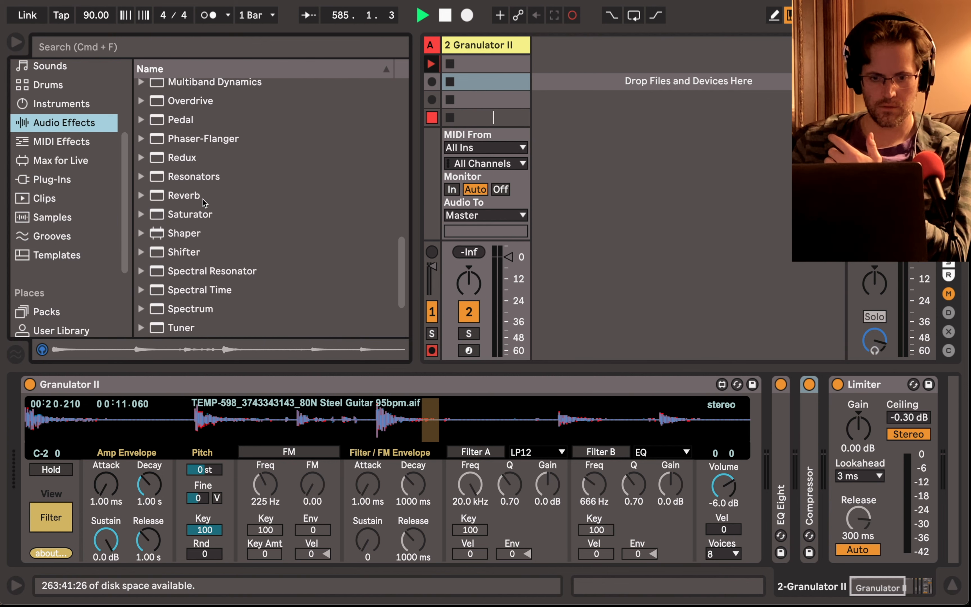
scroll(203, 199, down, 3)
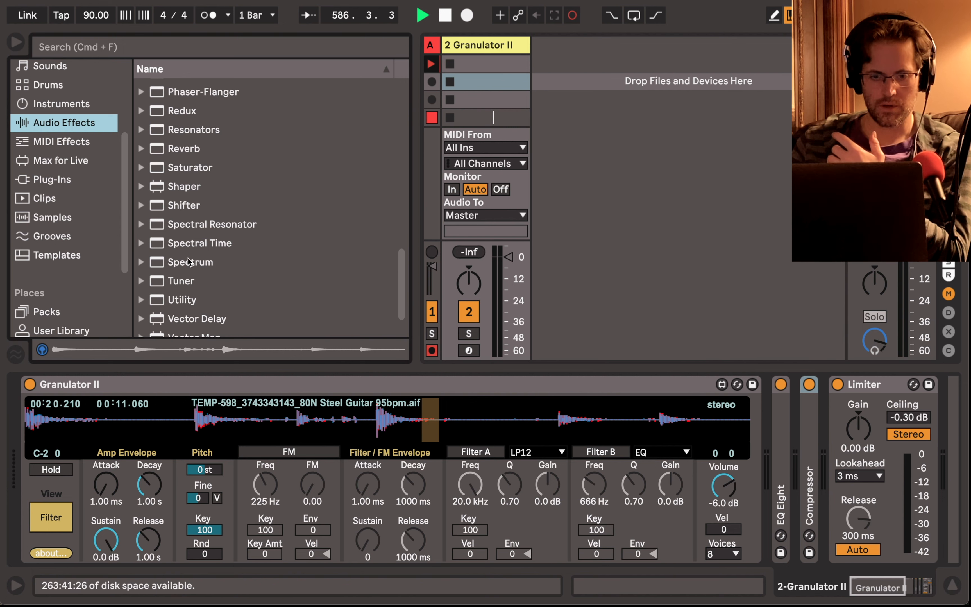
drag(188, 258, 773, 438)
scroll(530, 462, left, 5)
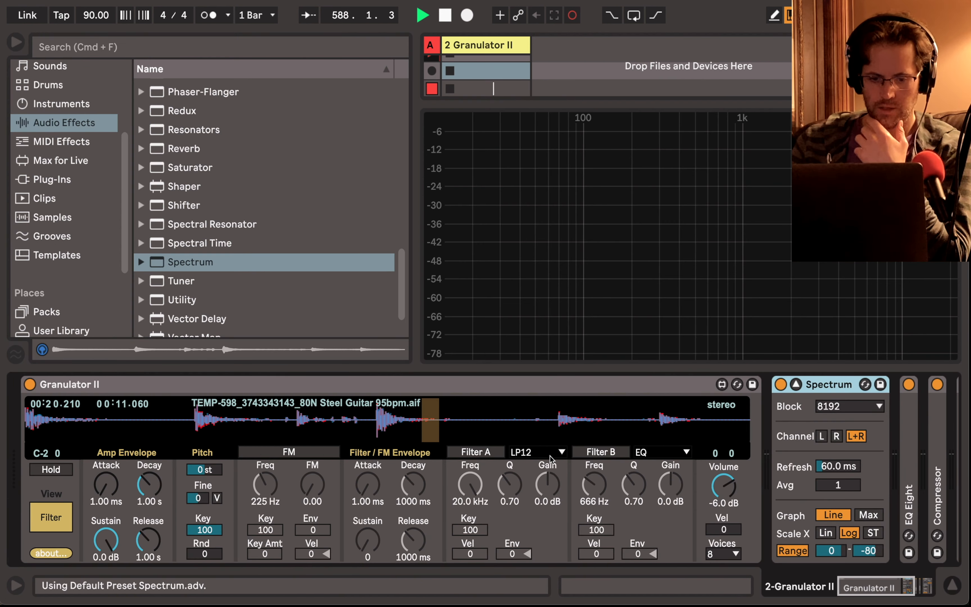
- Compare Granulator II's Grain and Filter views, ending on the amp envelope's Attack in the Filter view
click(62, 517)
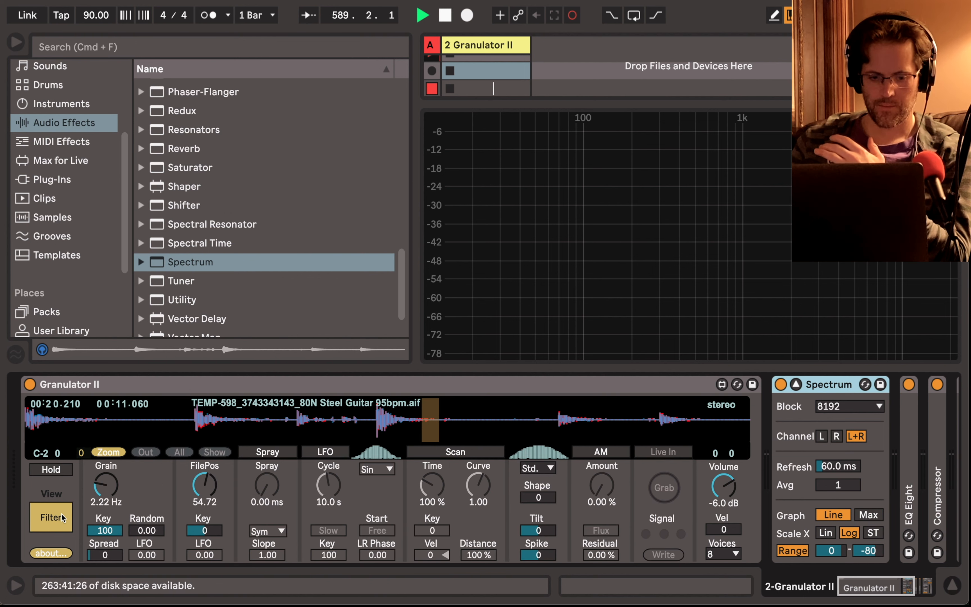
click(45, 520)
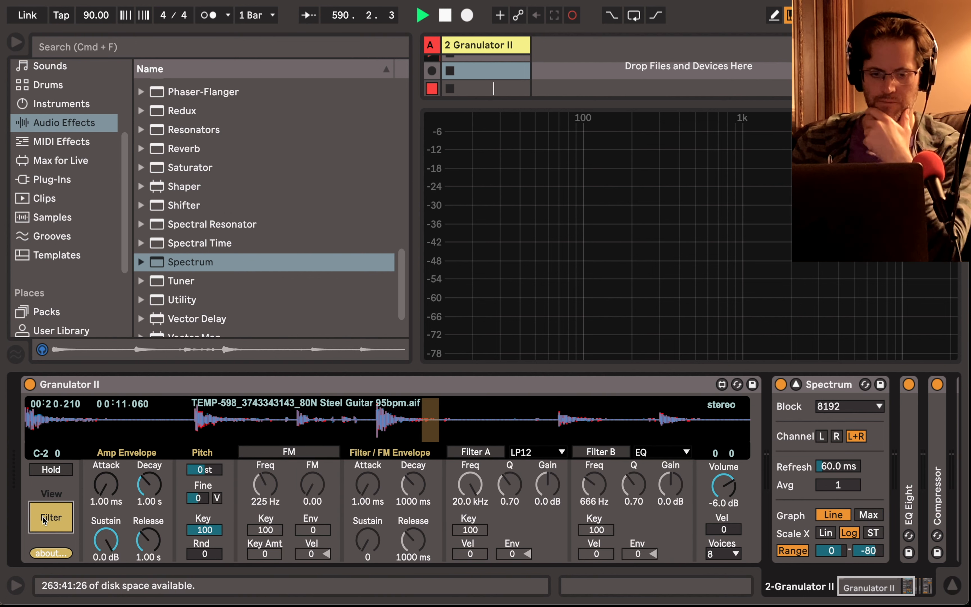
click(45, 520)
click(44, 520)
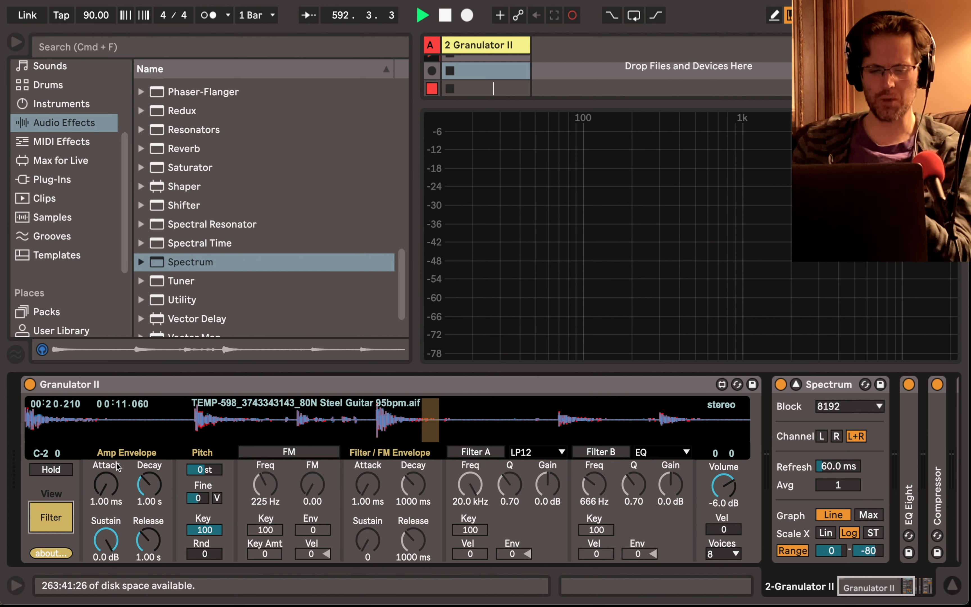
click(108, 487)
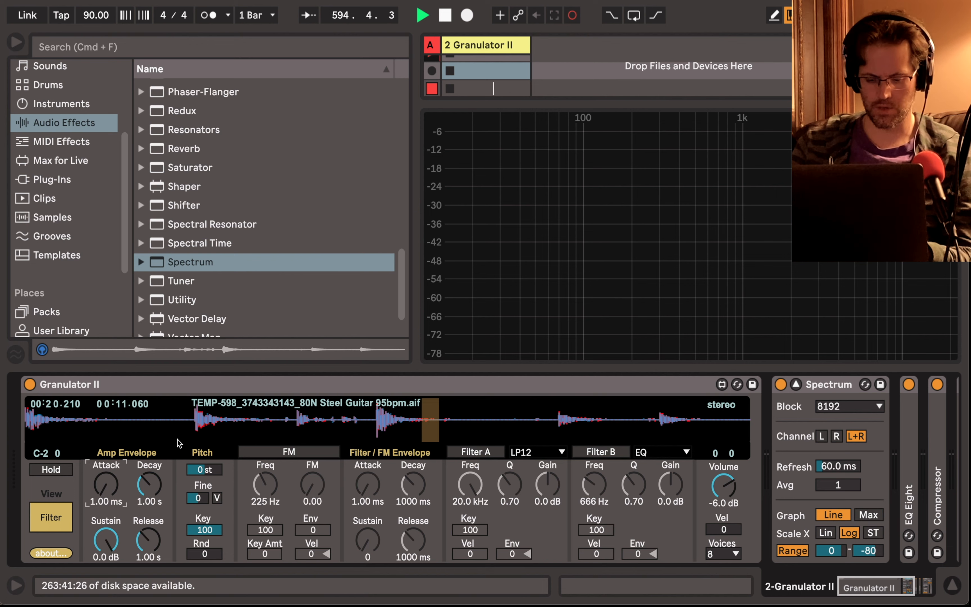
- Arm the 2 Granulator II track for recording and return to its device view
key(super+alt+l)
click(469, 553)
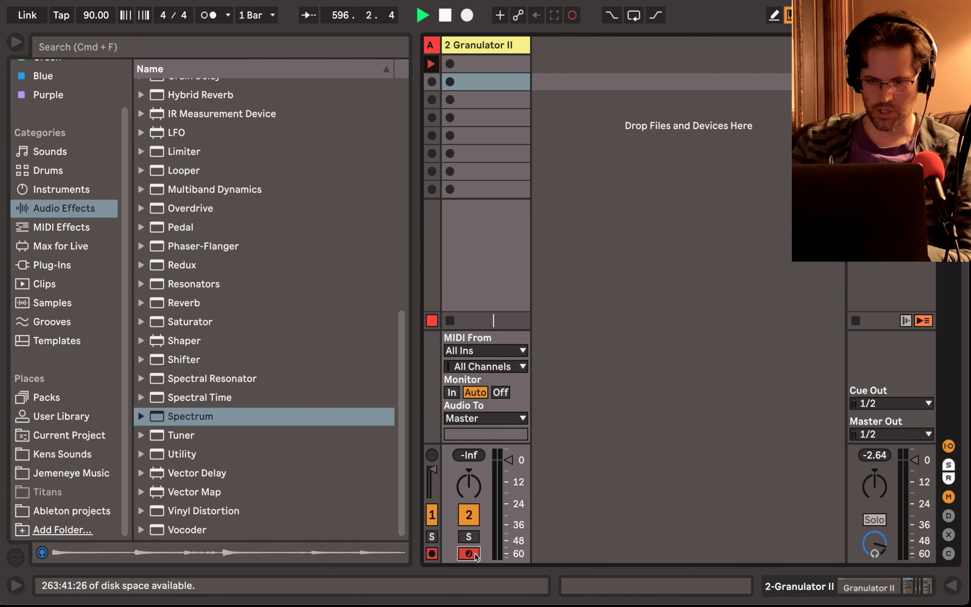
key(super+alt+l)
key(super+alt+l)
key(super+alt+l)
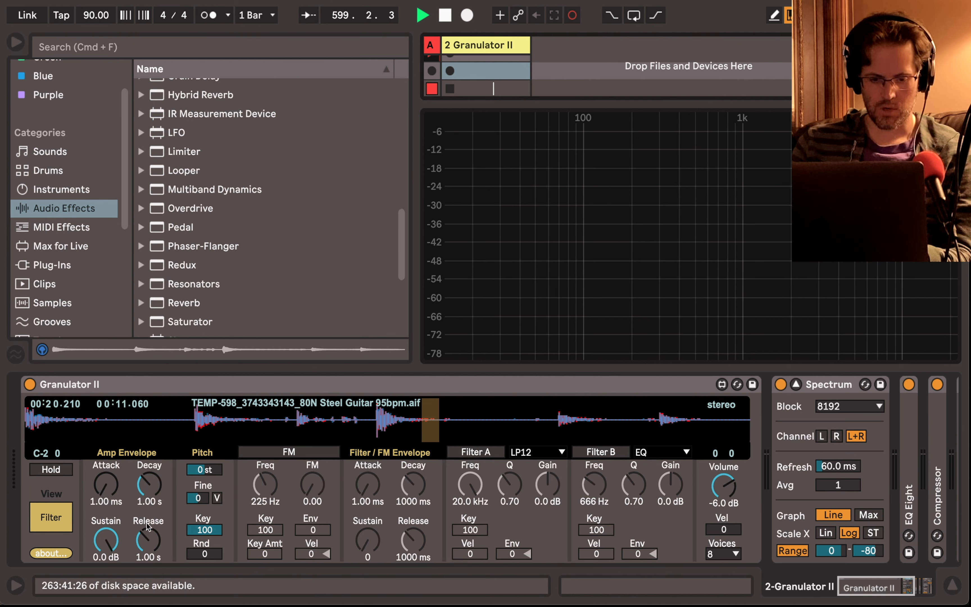
- Set the amp envelope's Release to 2.72 s and Sustain to -1.1 dB, and Granulator II's Volume to -3.2 dB
click(149, 539)
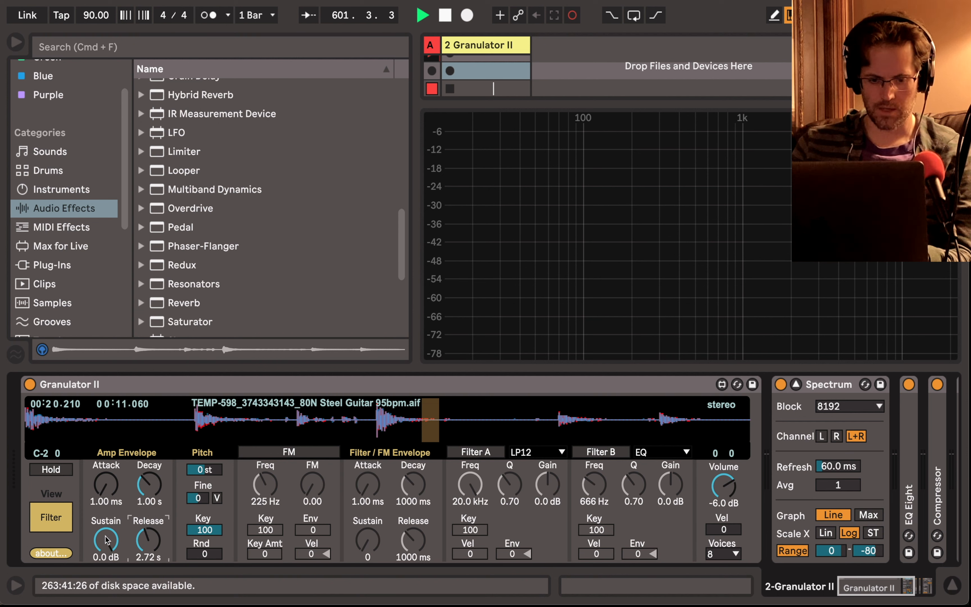
mouse_move(105, 540)
mouse_down()
mouse_move(106, 552)
mouse_move(105, 523)
mouse_up()
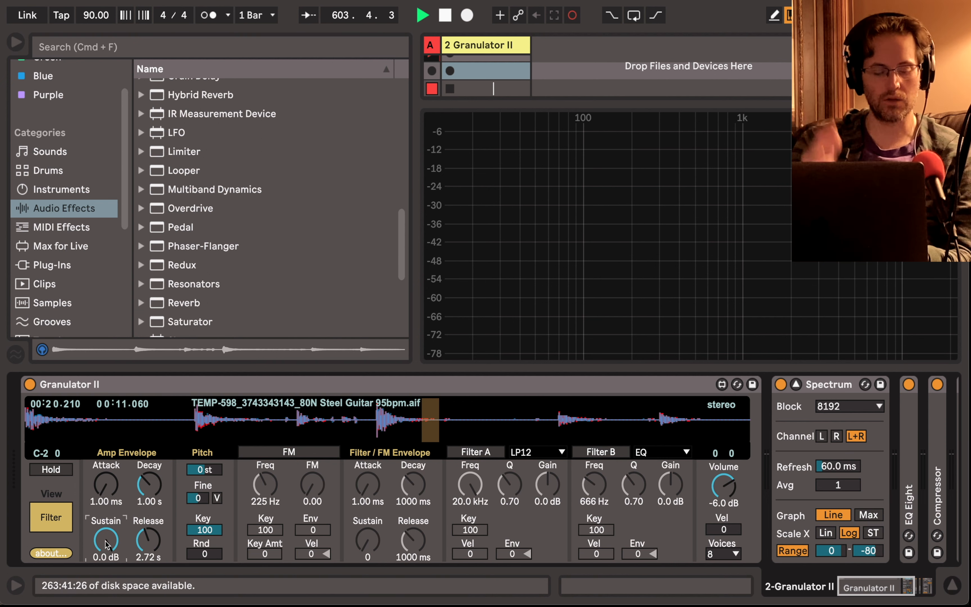
drag(106, 539, 105, 542)
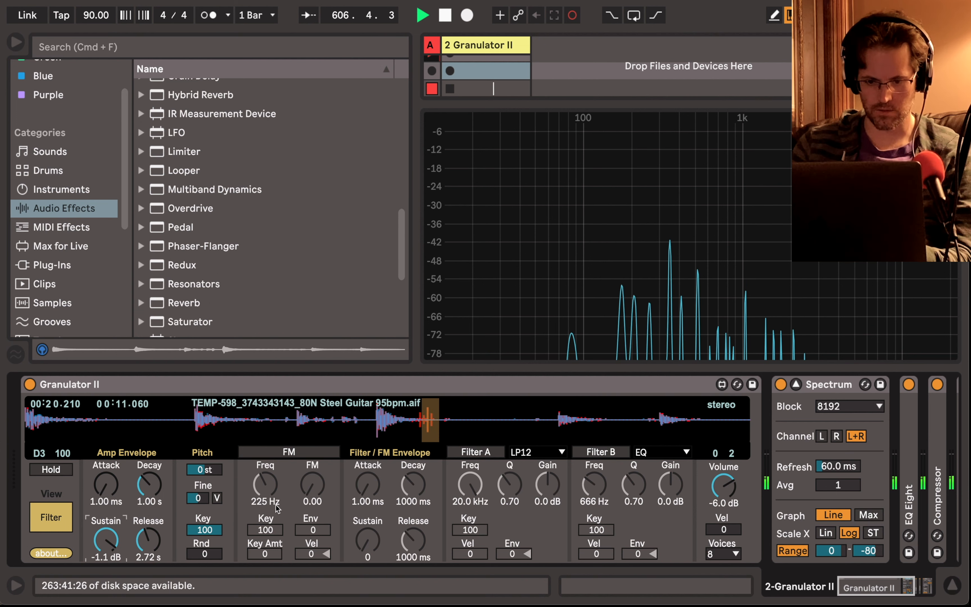
drag(734, 488, 734, 477)
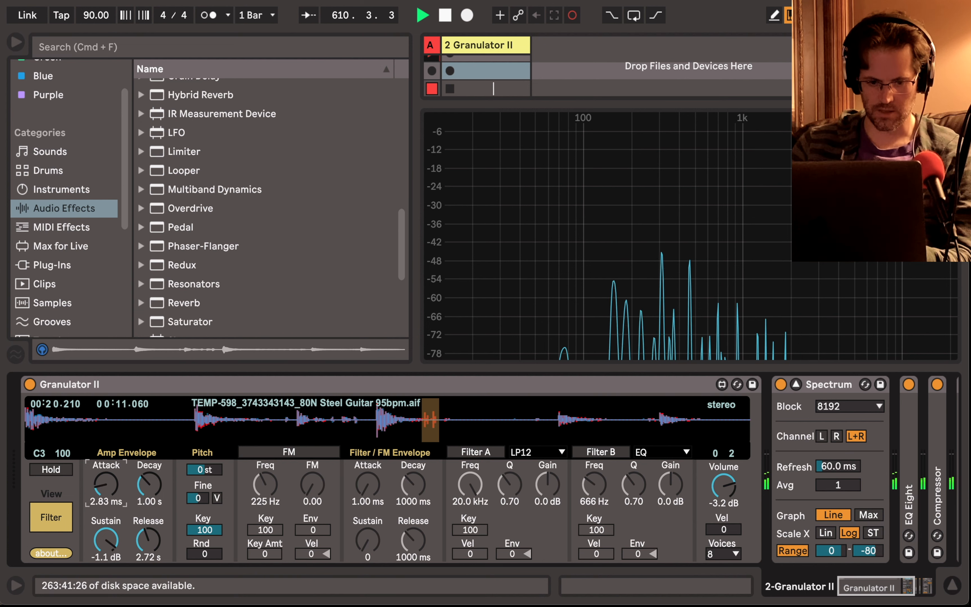
- Try the amp envelope's Attack at 1.00 ms and 272 ms, then settle it at 102 ms
drag(106, 484, 106, 468)
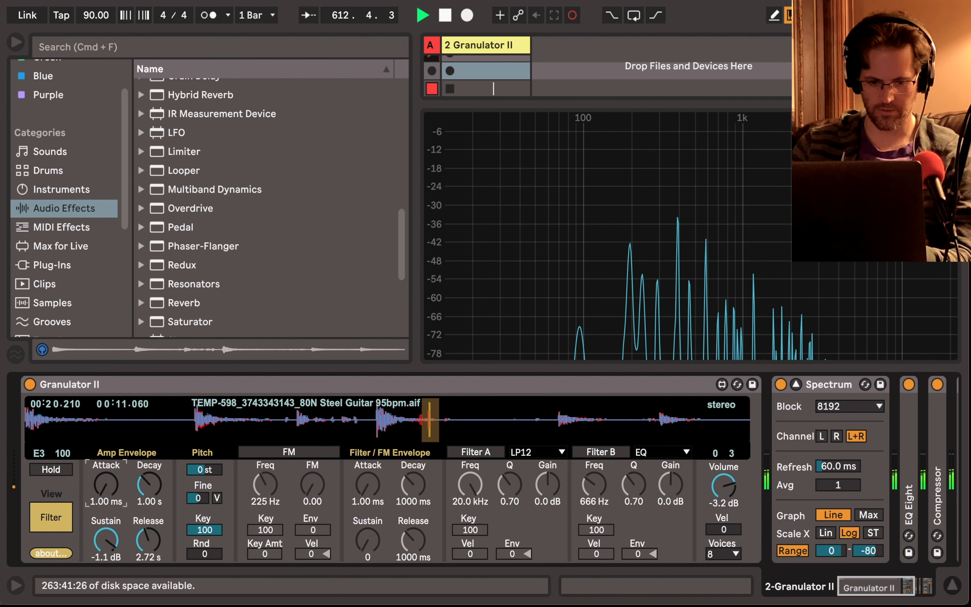
drag(108, 487, 109, 468)
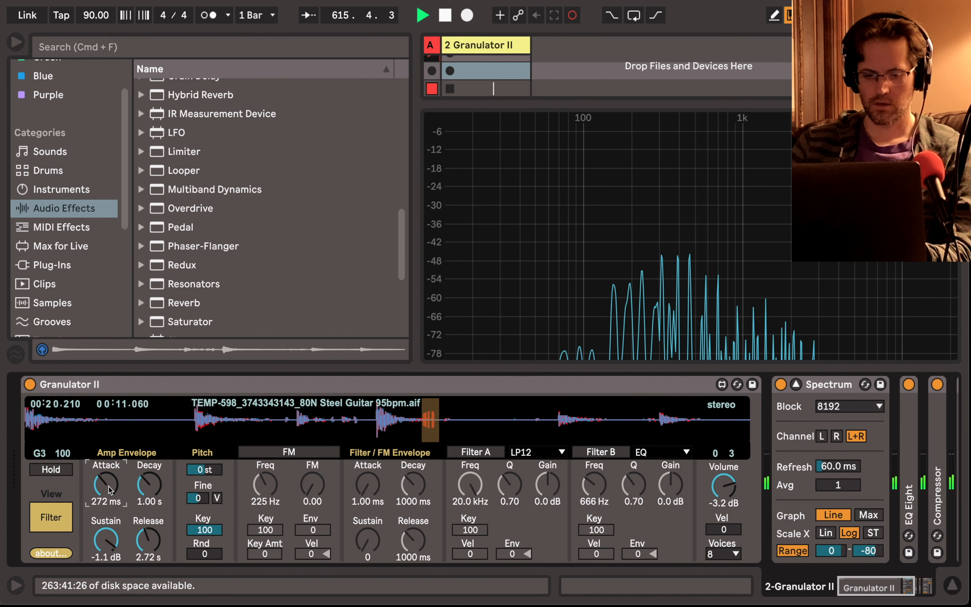
drag(108, 487, 109, 500)
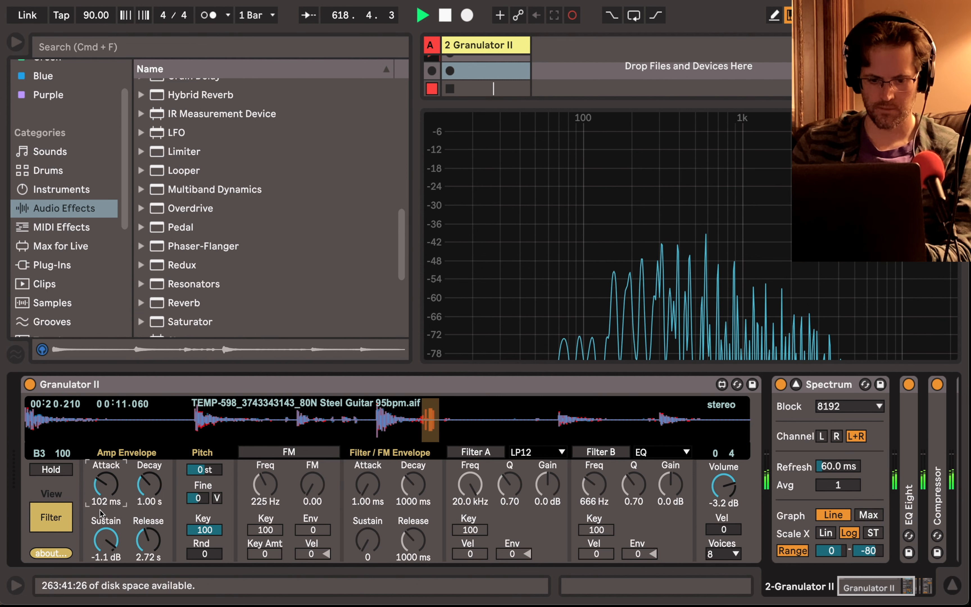
- Set FilePos to 51.57 in Granulator II's Grain view and play the note E3
click(53, 518)
drag(208, 482, 208, 486)
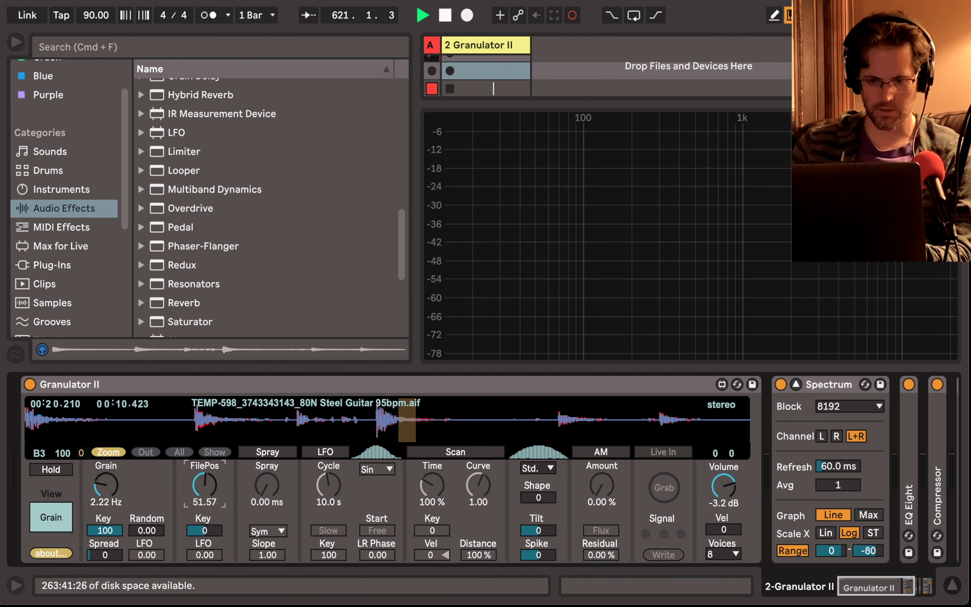
key(d)
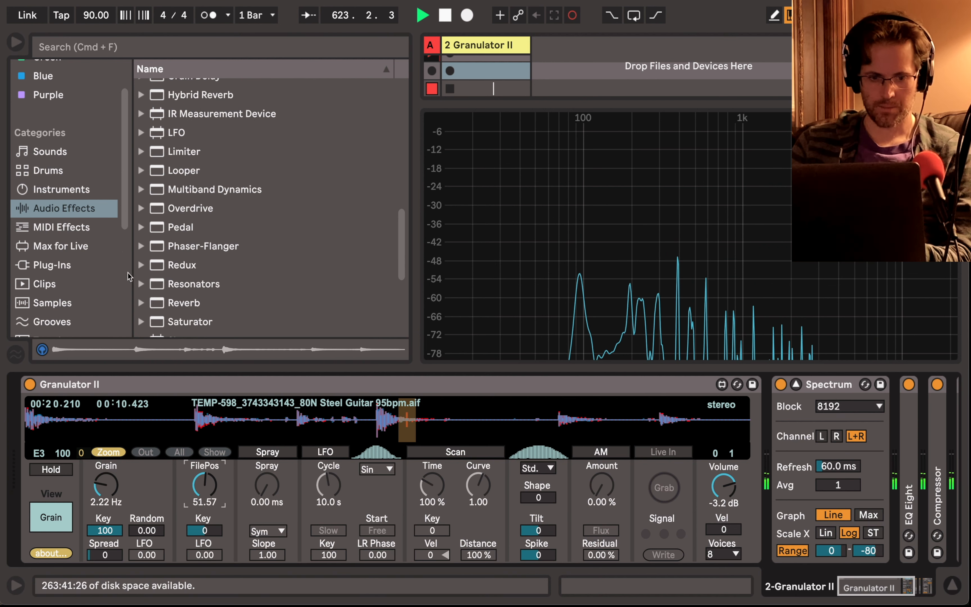
- Insert the Tuner audio effect between Granulator II and Spectrum in the device chain
scroll(199, 240, down, 10)
drag(183, 241, 755, 439)
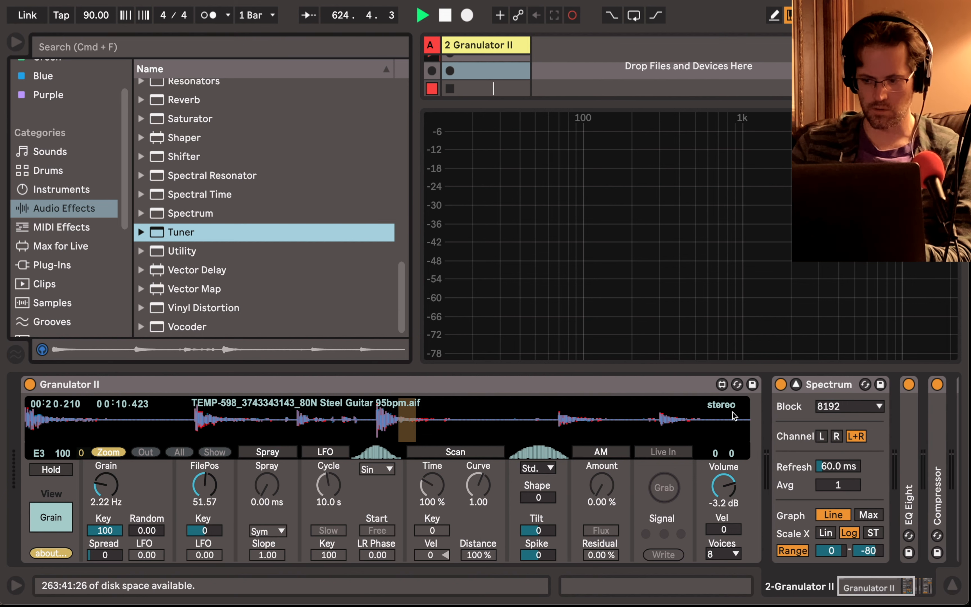
drag(186, 236, 776, 446)
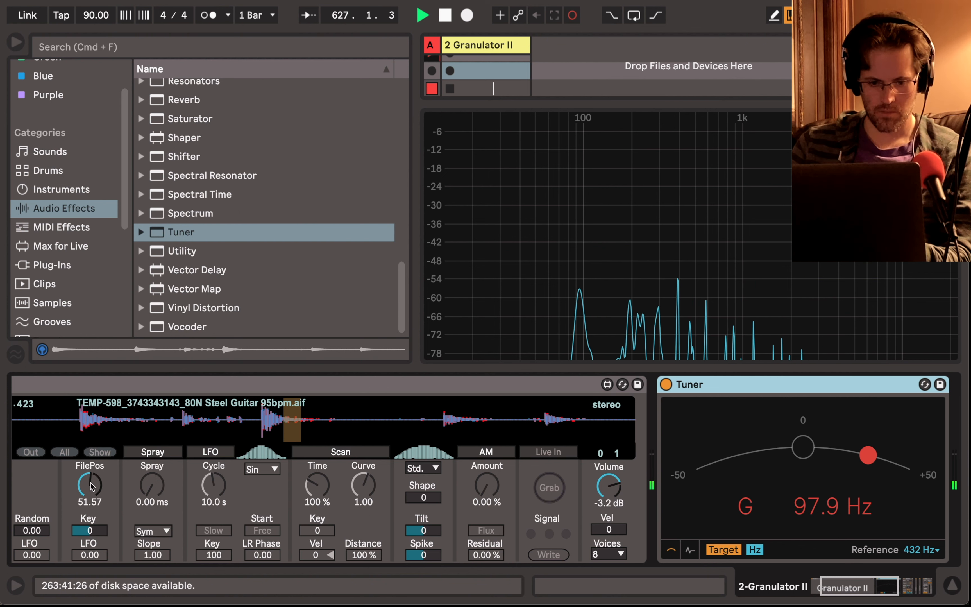
- Set Granulator II's Grain to 26.4 Hz and FilePos to 49.61, and play the note C3
scroll(92, 485, left, 3)
drag(99, 489, 99, 444)
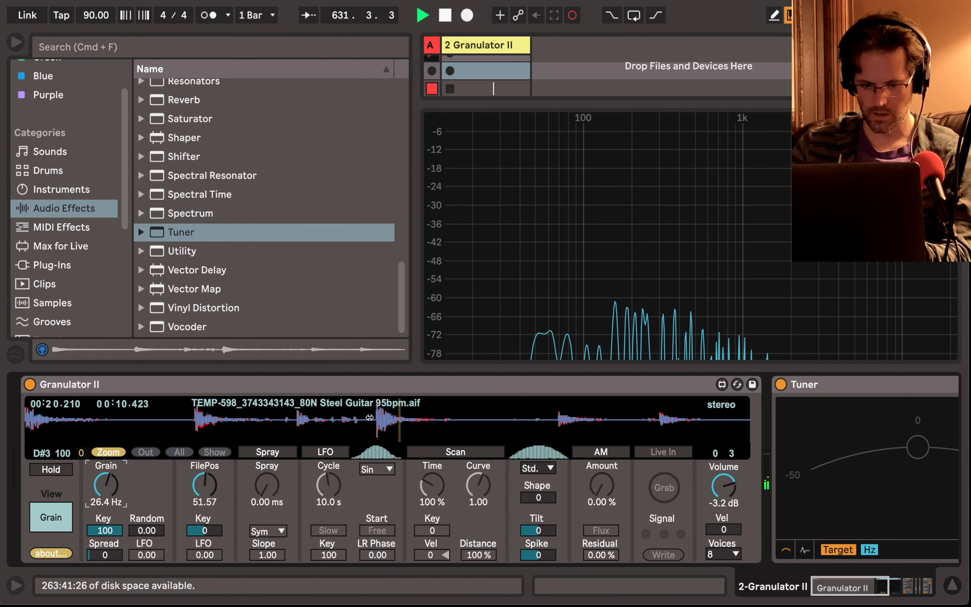
click(119, 450)
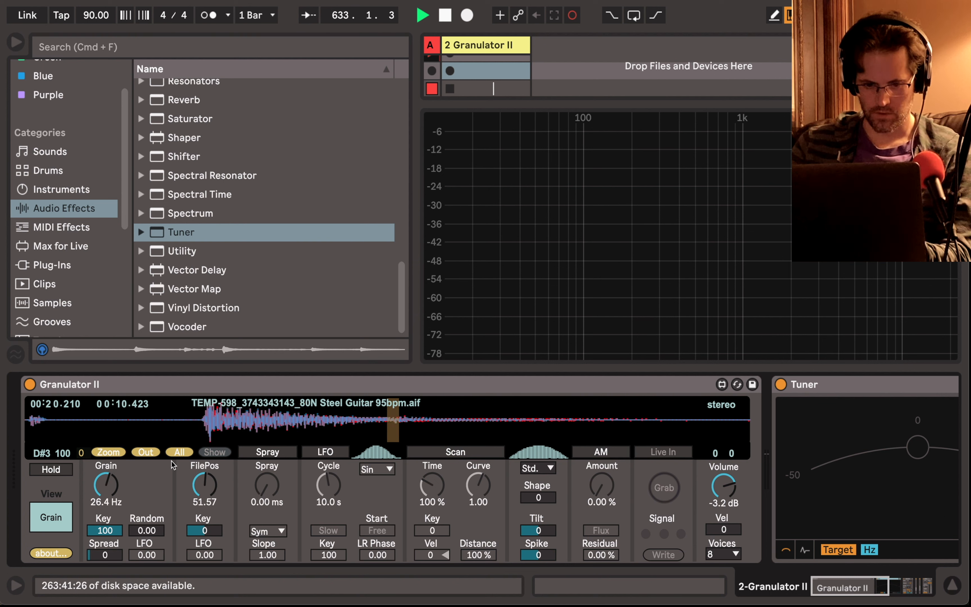
drag(204, 485, 205, 487)
key(a)
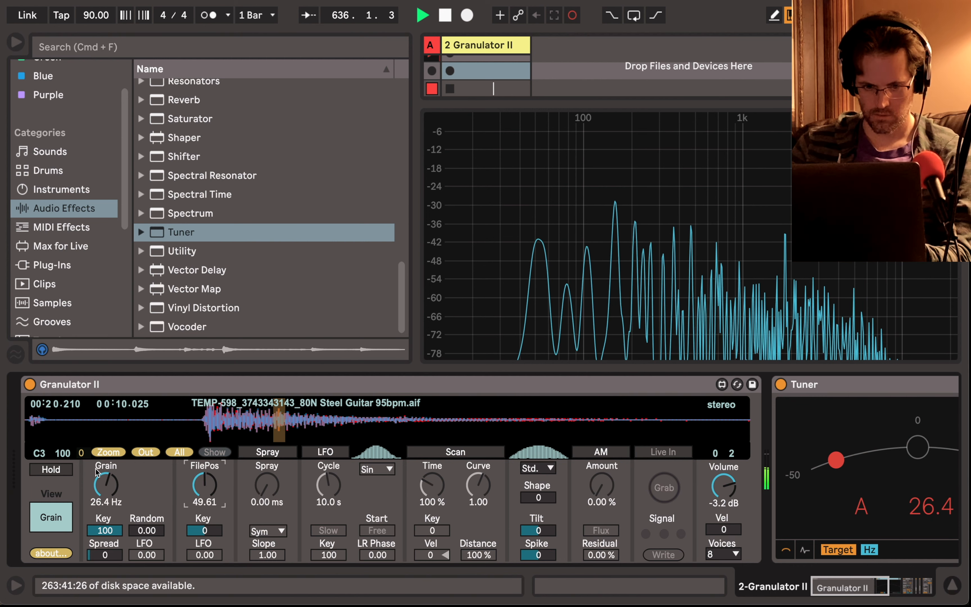
- Enable Filter A with type LP12 in Granulator II's Filter view and lower its frequency to 692 Hz
click(56, 520)
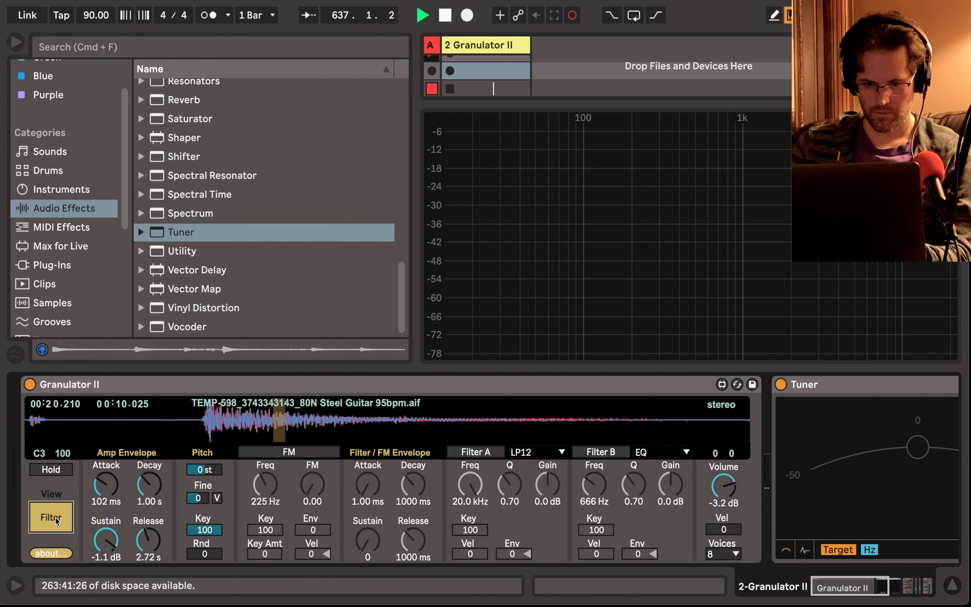
click(464, 454)
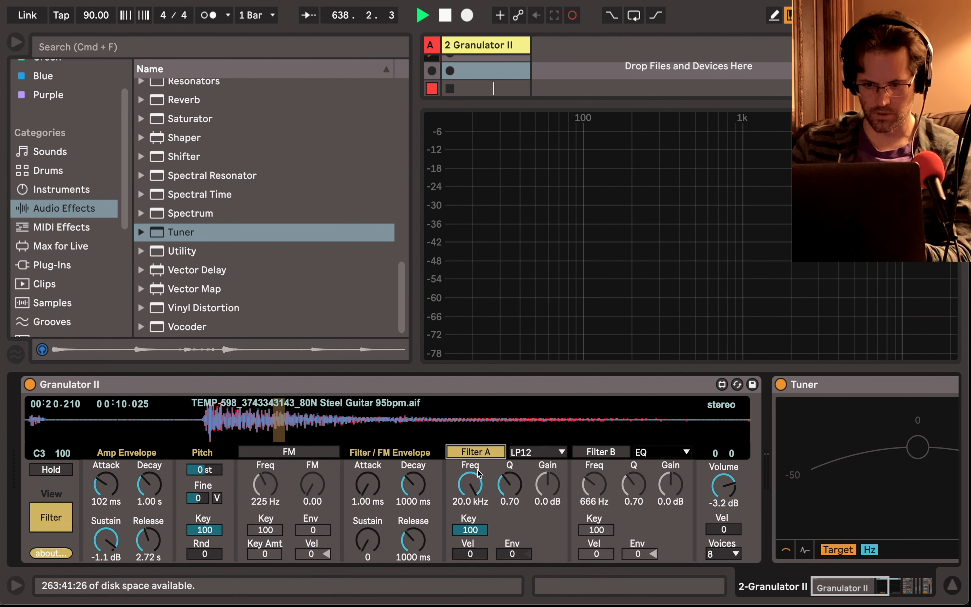
drag(471, 487, 471, 520)
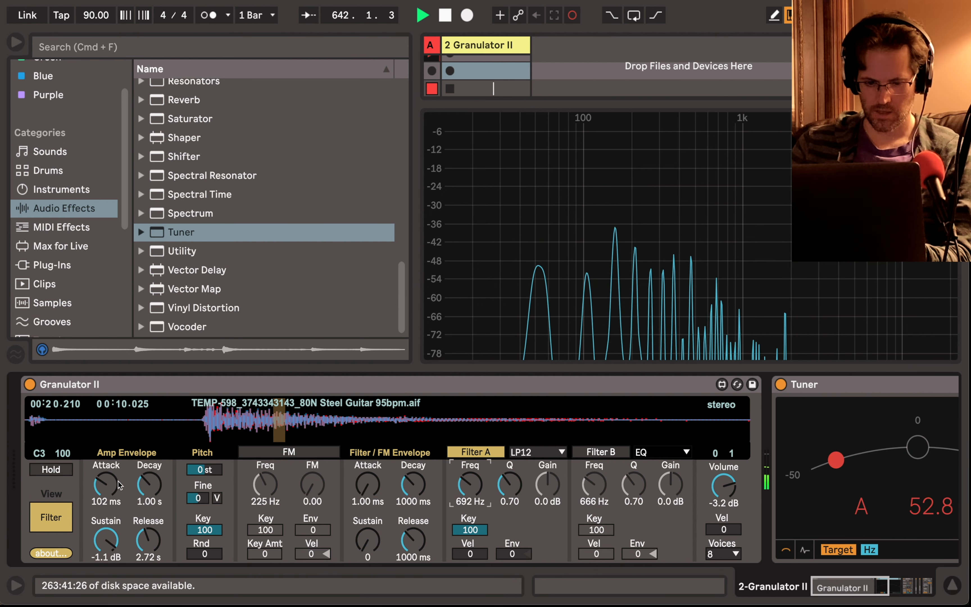
- Set Spread to 43 and Grain to 28.7 Hz in the Grain view while playing notes such as E3 and D#3
click(64, 517)
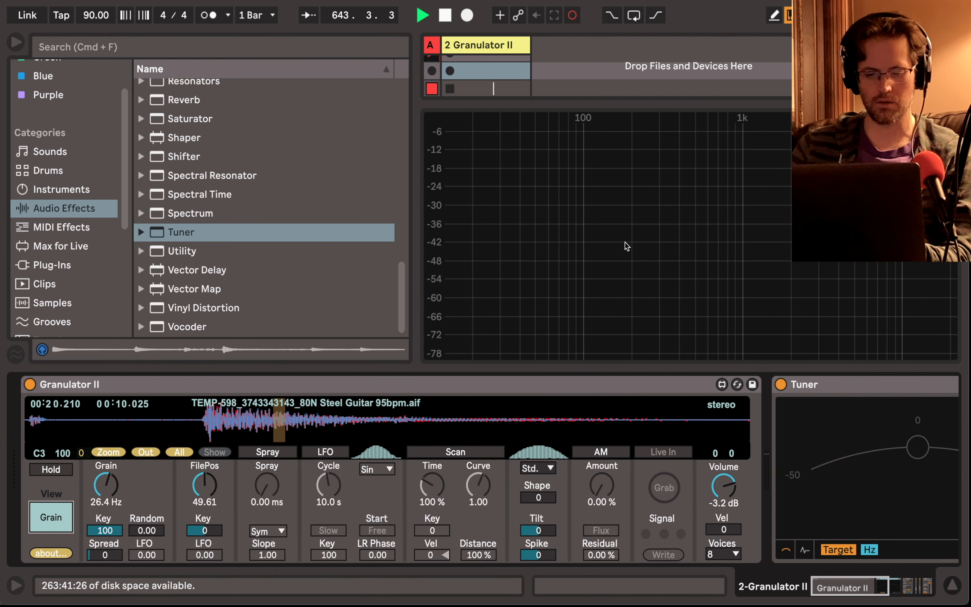
click(113, 486)
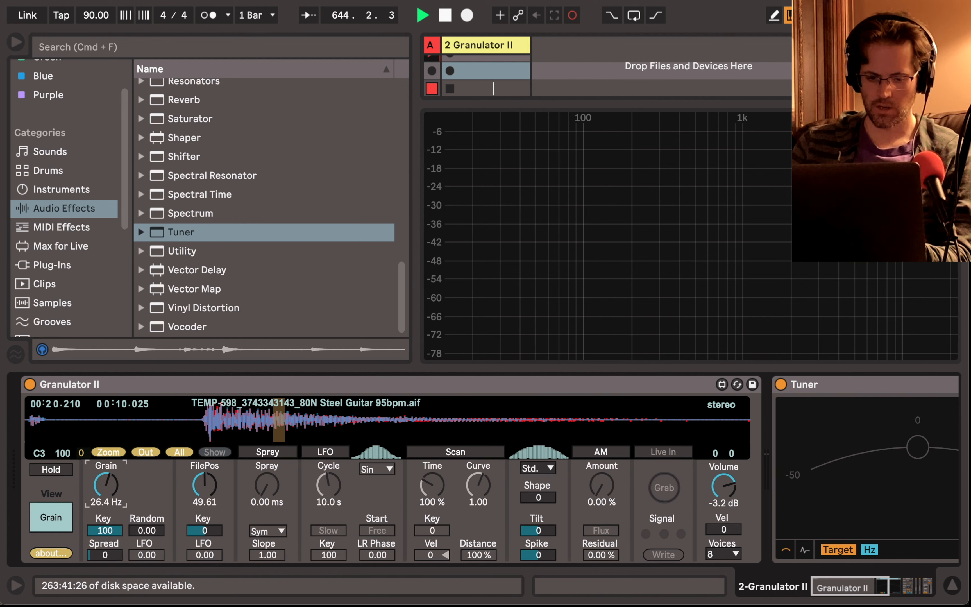
key(d)
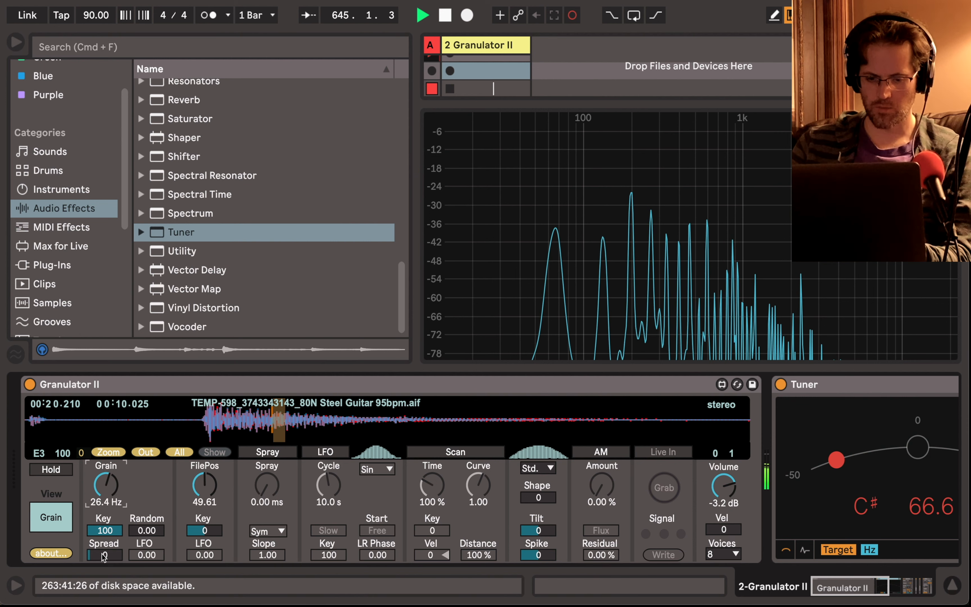
drag(104, 555, 107, 488)
key(g)
key(a)
key(d)
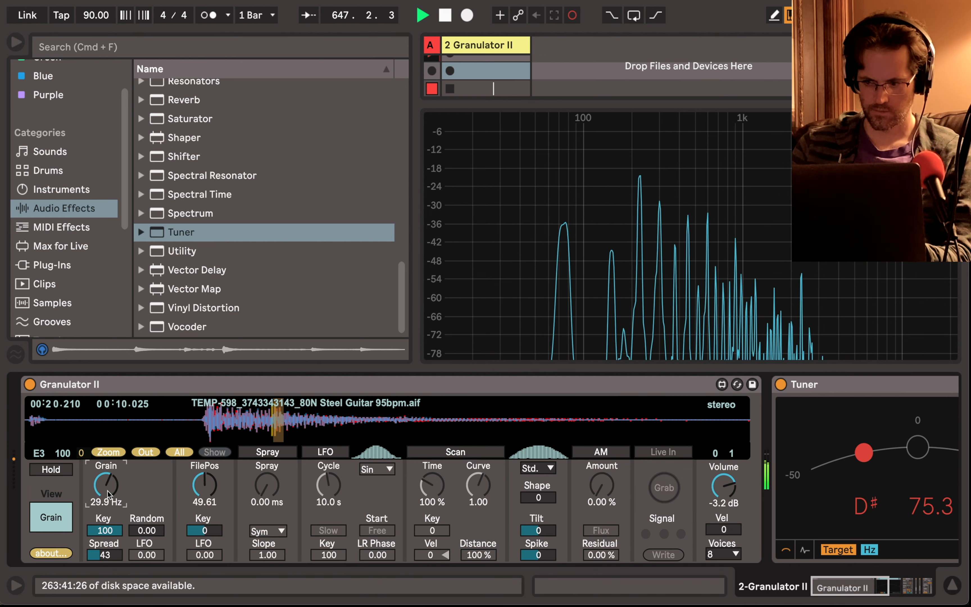
key(e)
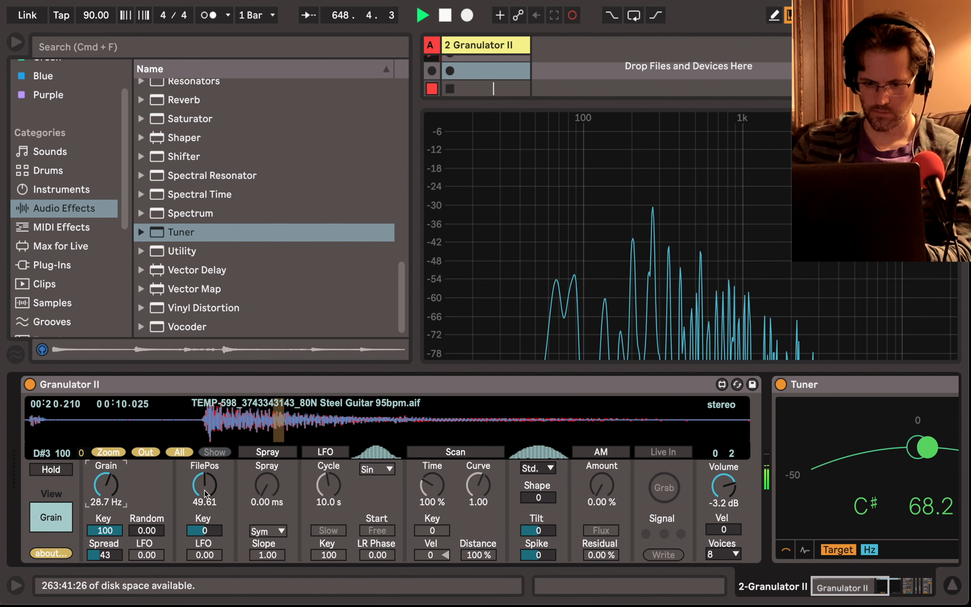
- Set FilePos to 49.06 and Grain to 64.9 Hz, auditioning the sound with notes including D3 and C3
drag(205, 494, 204, 494)
key(s)
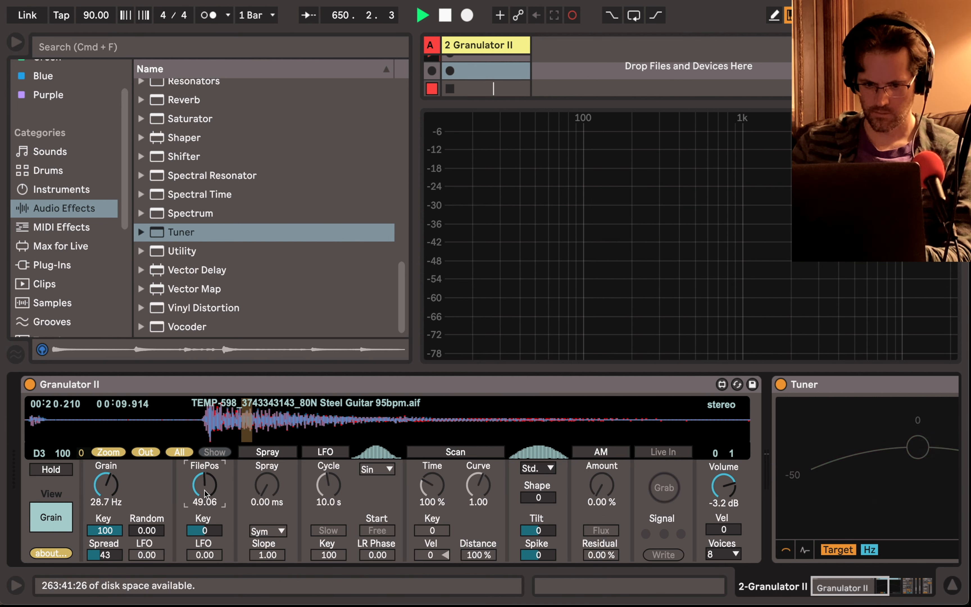
drag(117, 483, 116, 453)
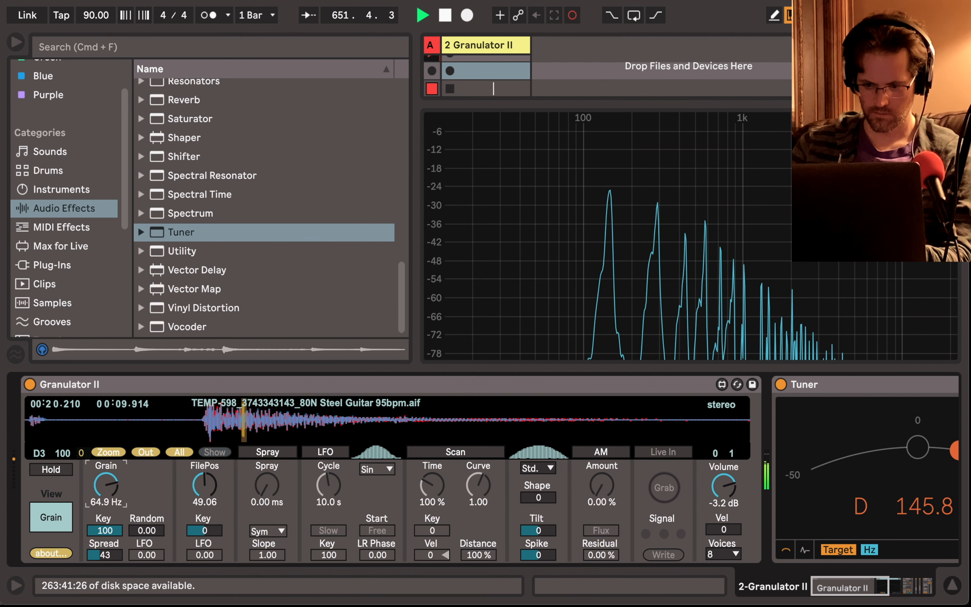
key(f)
key(a)
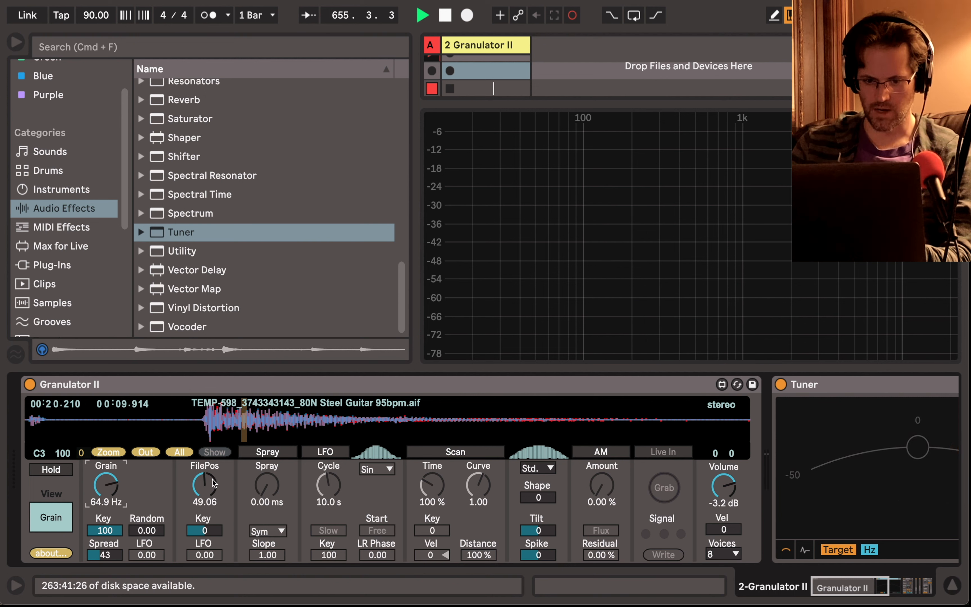
- Switch Spray on, audition its amount with the note F3, and switch Spray off again
click(265, 452)
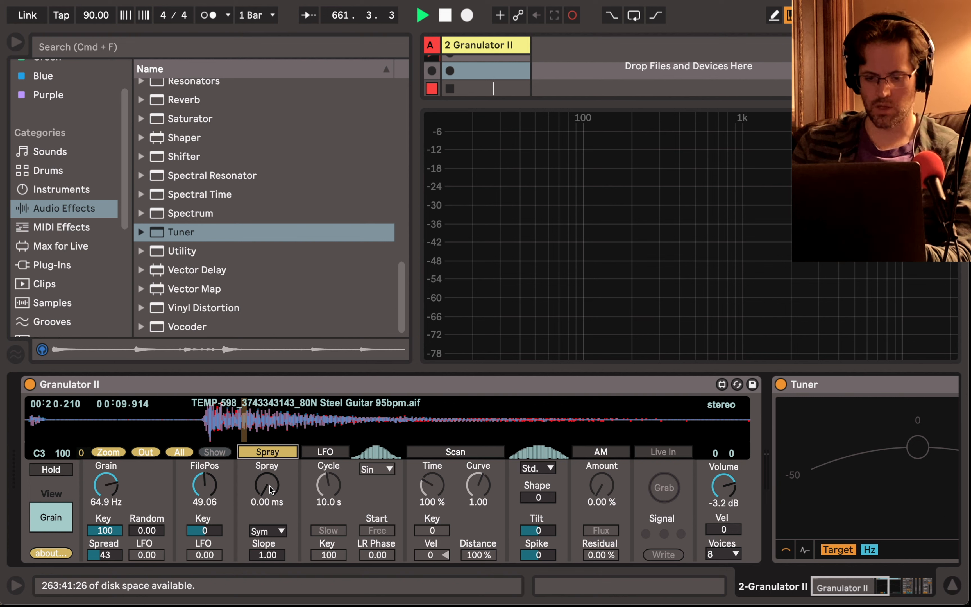
mouse_move(270, 486)
mouse_down()
mouse_move(269, 461)
mouse_move(269, 480)
mouse_up()
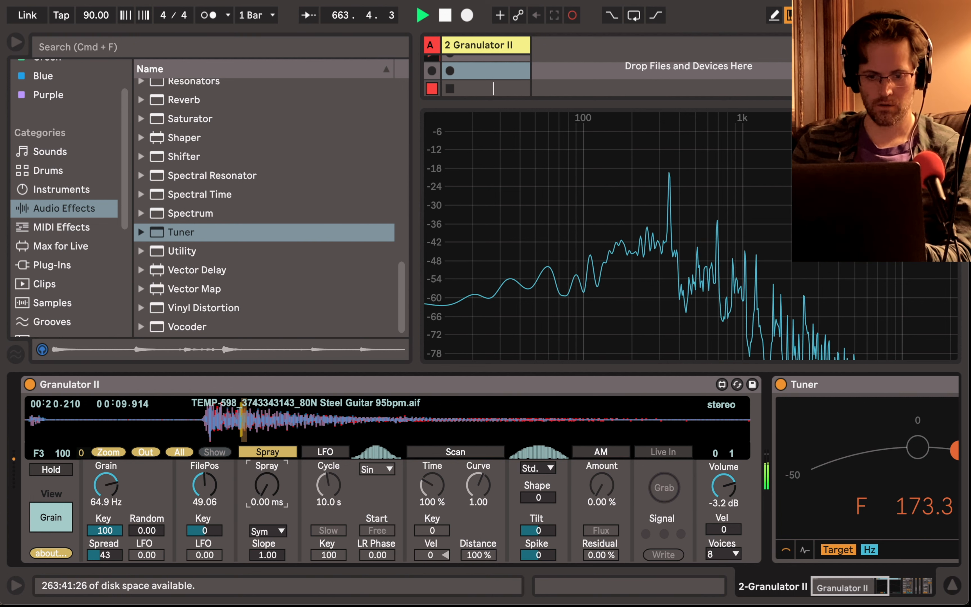
click(270, 454)
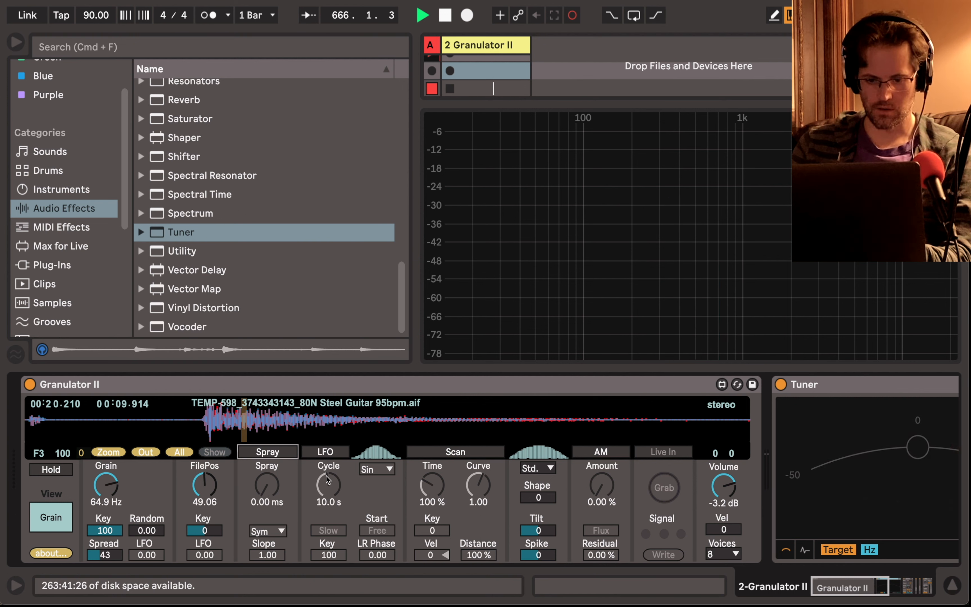
- Enable Granulator II's LFO, set the FilePos LFO amount to 21.58 and the LFO Cycle to 14.6 s while playing a note
click(331, 454)
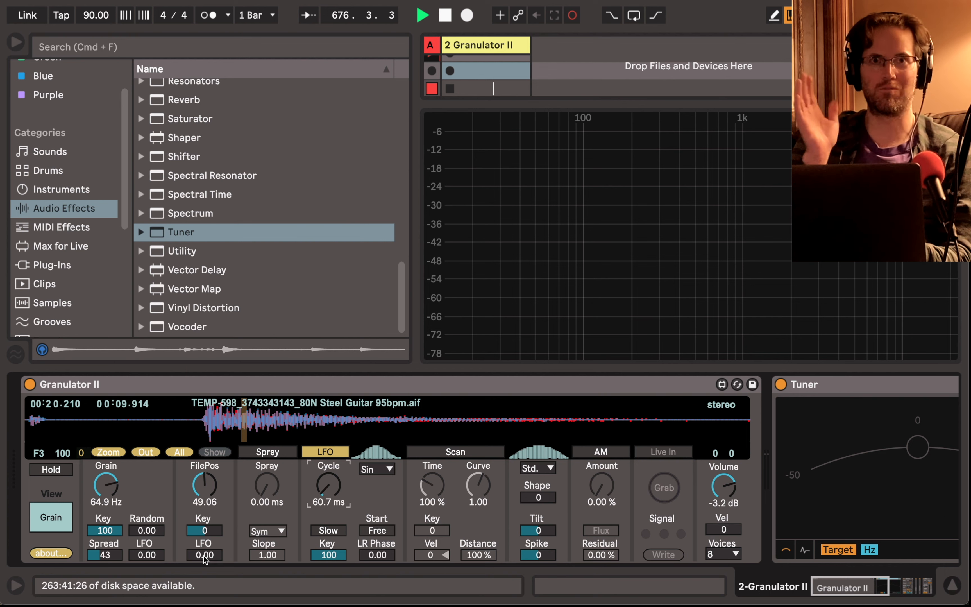
key(s)
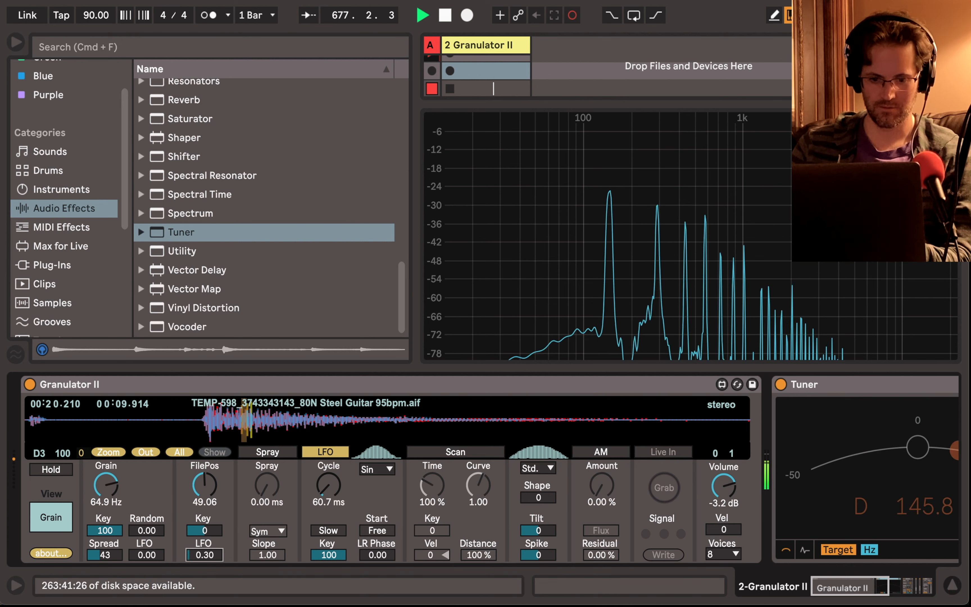
drag(205, 556, 204, 486)
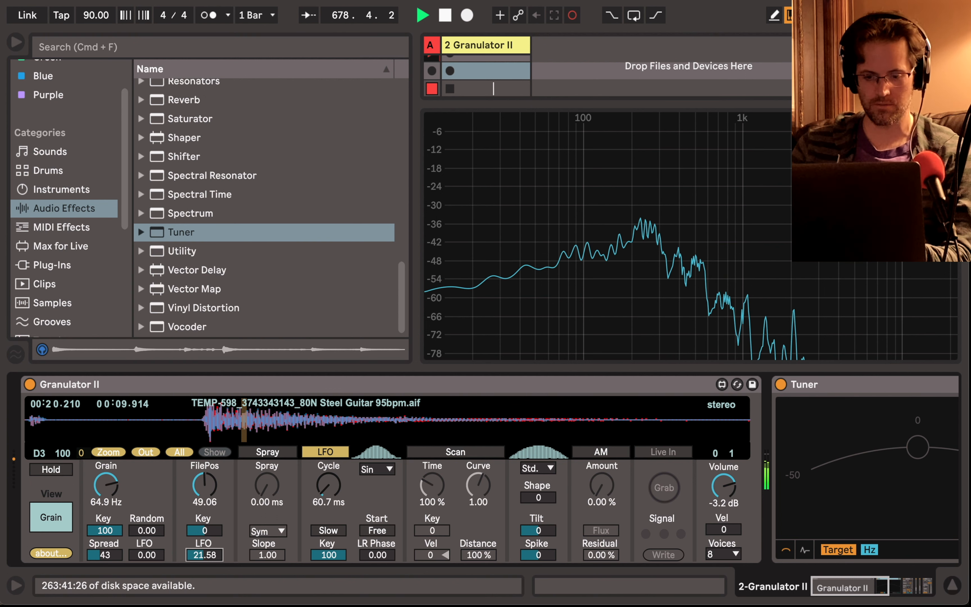
drag(332, 487, 332, 451)
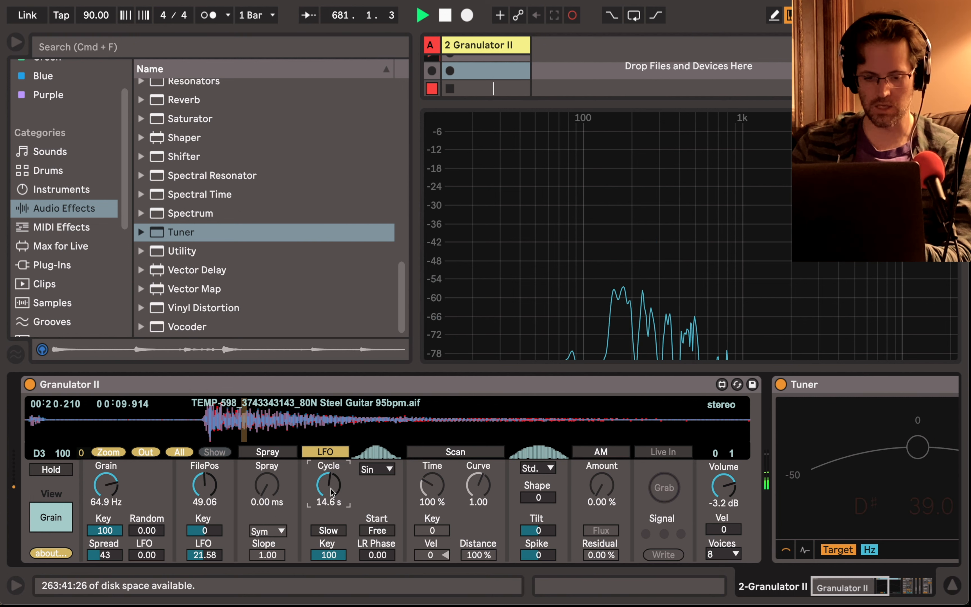
- Disable Granulator II's LFO and reset the FilePos LFO amount to 0.00
click(327, 451)
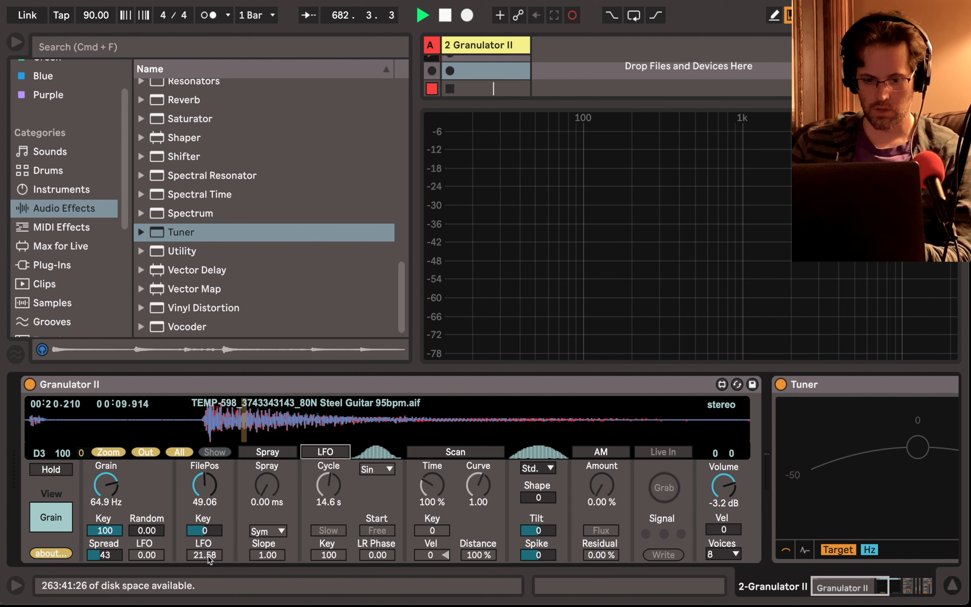
drag(208, 556, 208, 574)
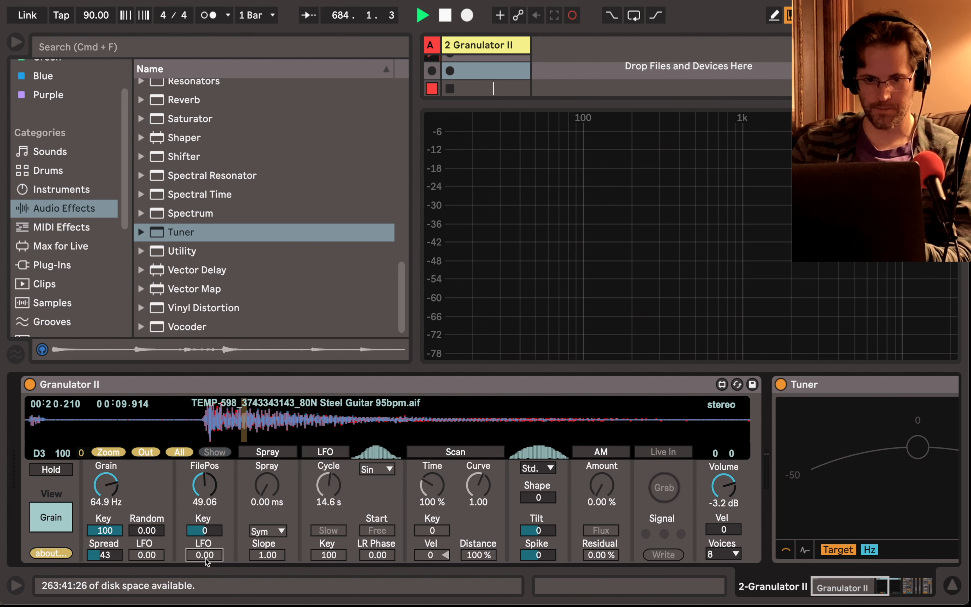
- Insert the LFO audio effect between Granulator II and the Tuner and map it to the FilePos parameter
click(81, 205)
scroll(211, 200, up, 5)
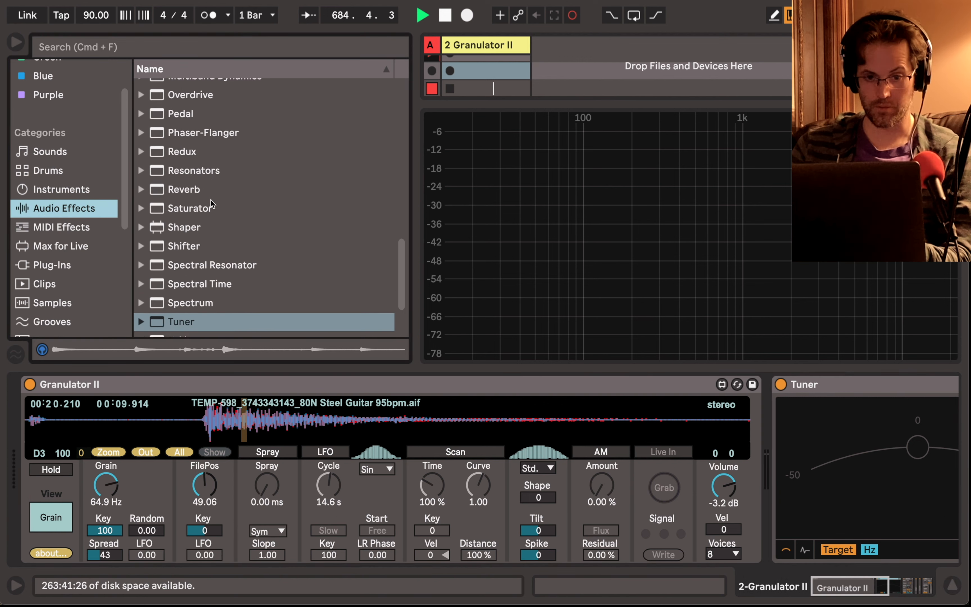
scroll(211, 201, up, 4)
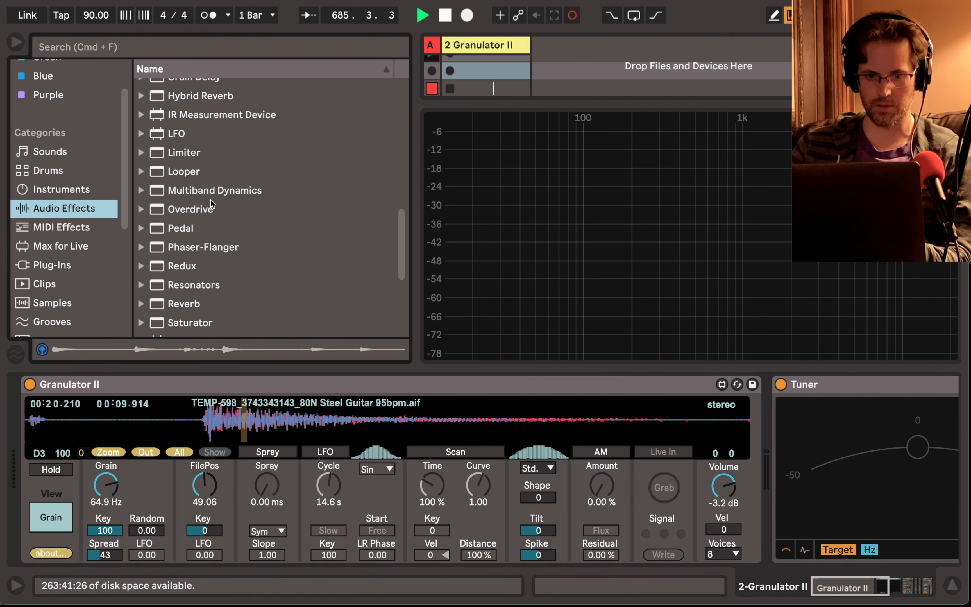
drag(181, 135, 741, 420)
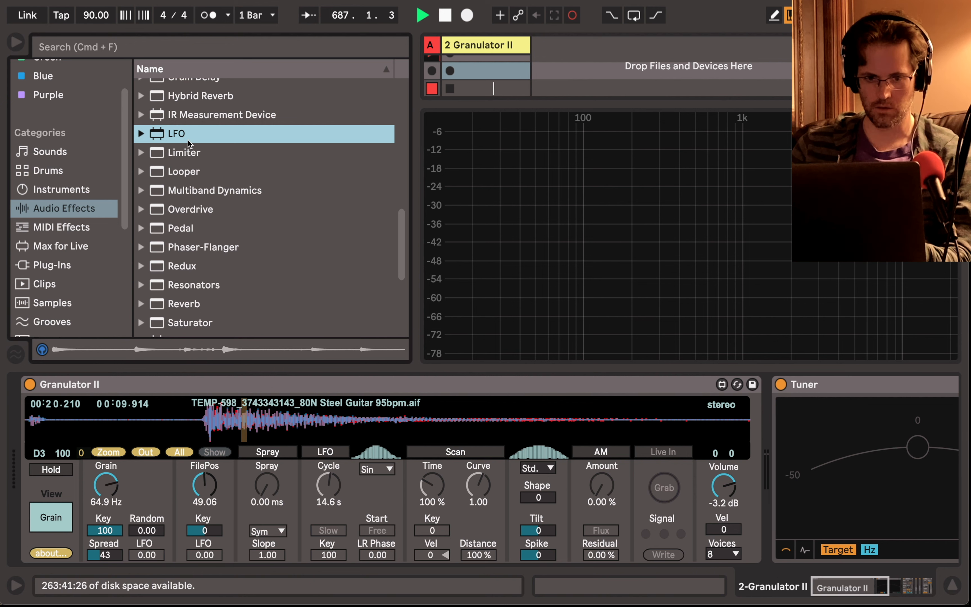
drag(181, 136, 786, 425)
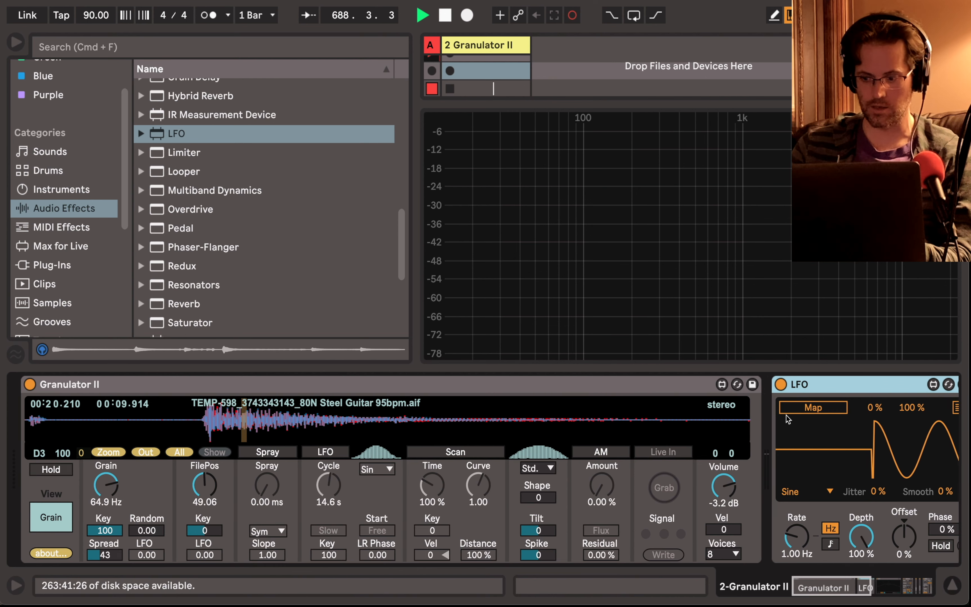
click(812, 408)
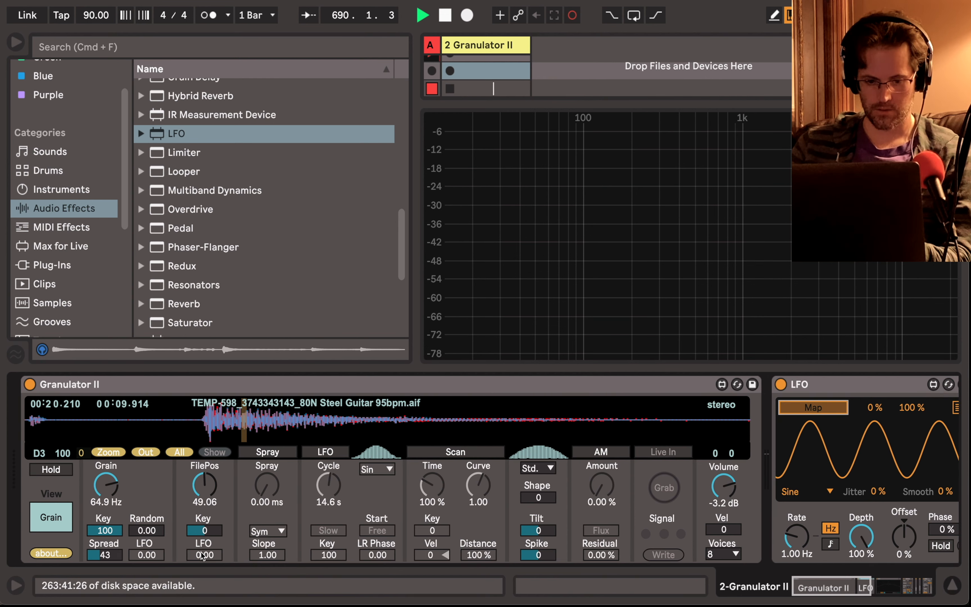
click(205, 484)
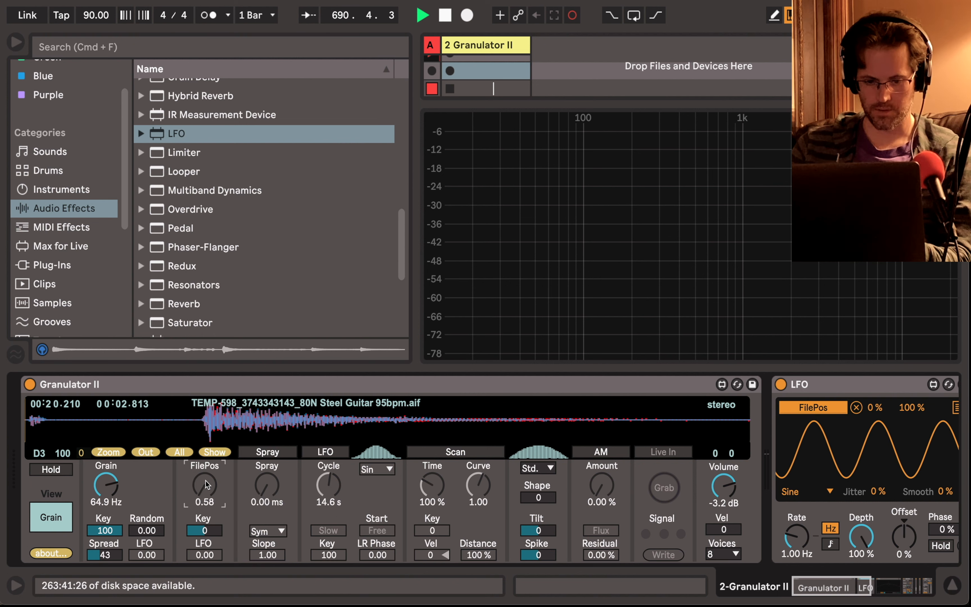
- Set the LFO device's rate to 0.04 Hz and its depth to 1.00 %
drag(864, 542, 863, 574)
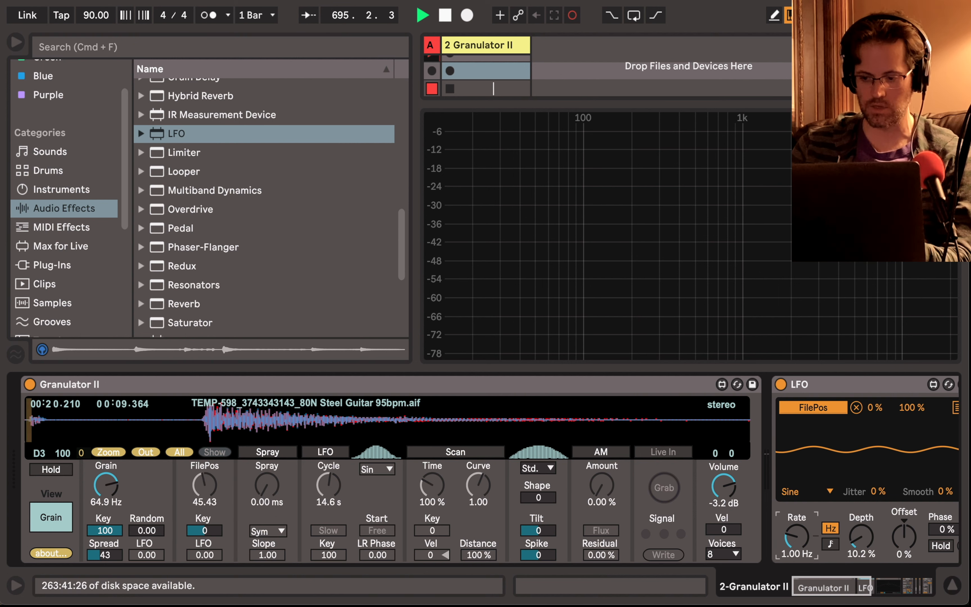
drag(797, 537, 797, 546)
click(859, 540)
drag(860, 540, 859, 559)
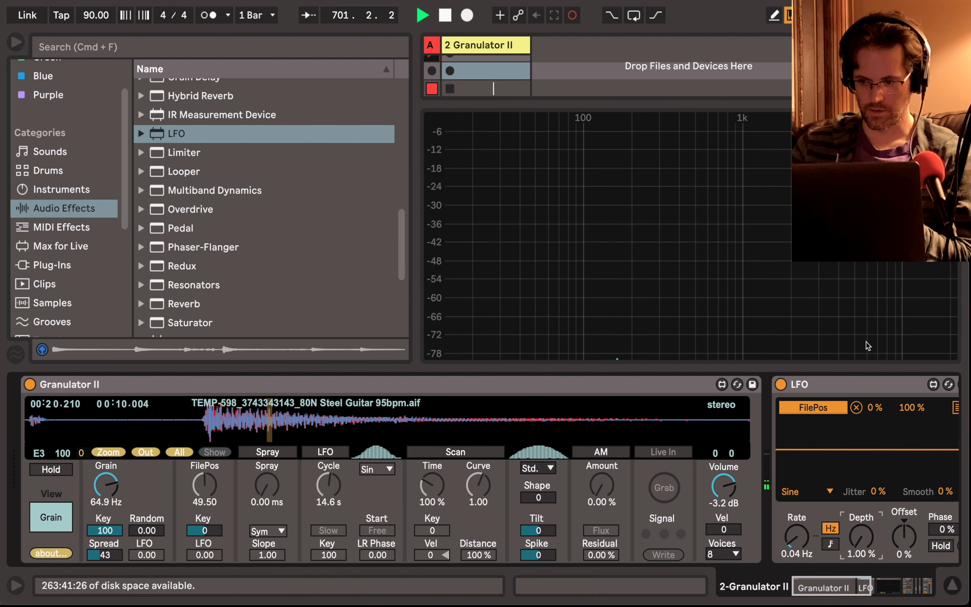
- Delete the LFO device from the Granulator II track
click(853, 382)
key(Delete)
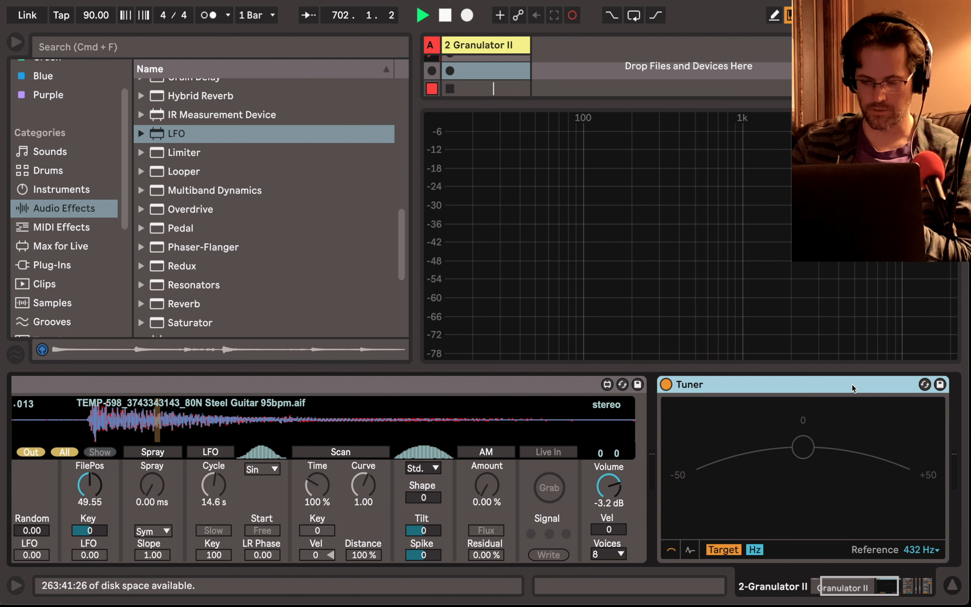
scroll(650, 455, left, 5)
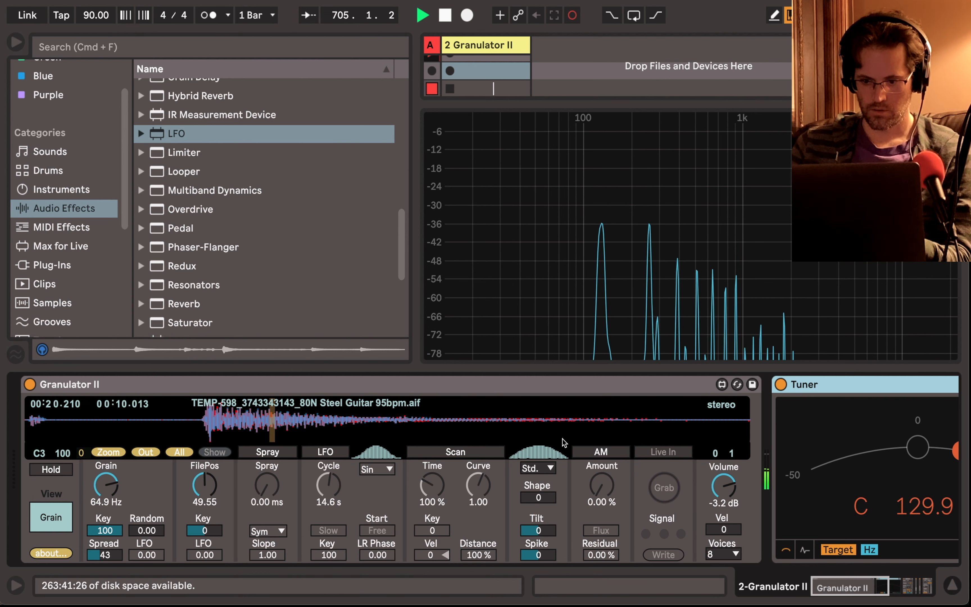
- Enable Granulator II's Scan section and set its Curve to 0.86 while playing notes
click(446, 453)
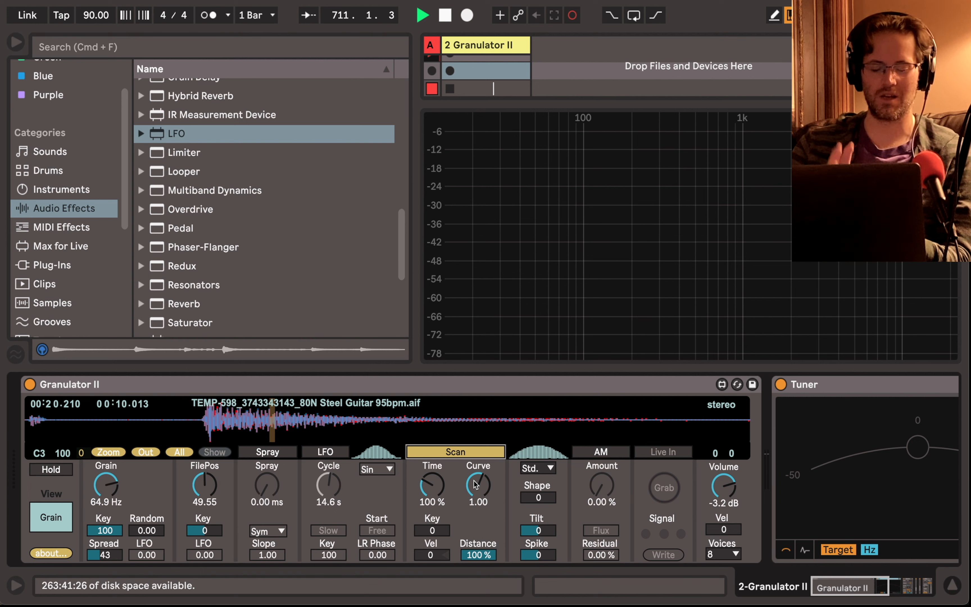
key(s)
drag(478, 485, 478, 492)
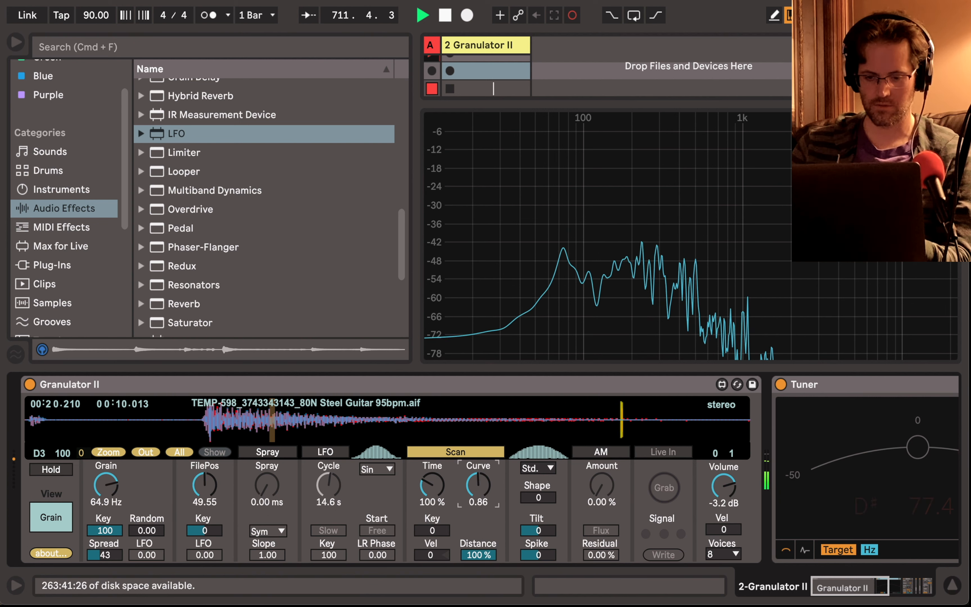
key(a)
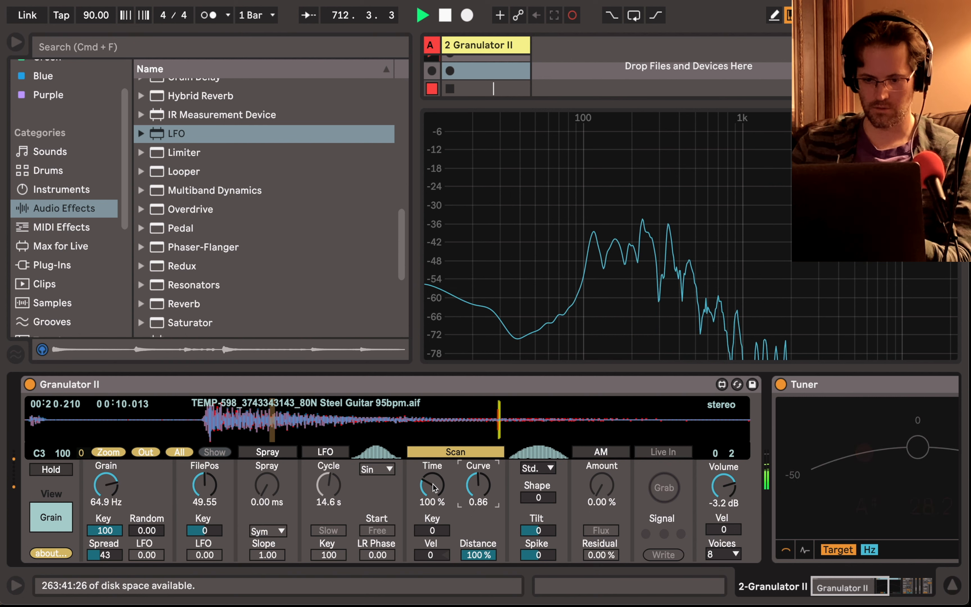
- Set the Scan Time to 38.6 % and the Curve to 0.59 while playing notes
drag(433, 486, 430, 511)
key(s)
key(a)
click(478, 485)
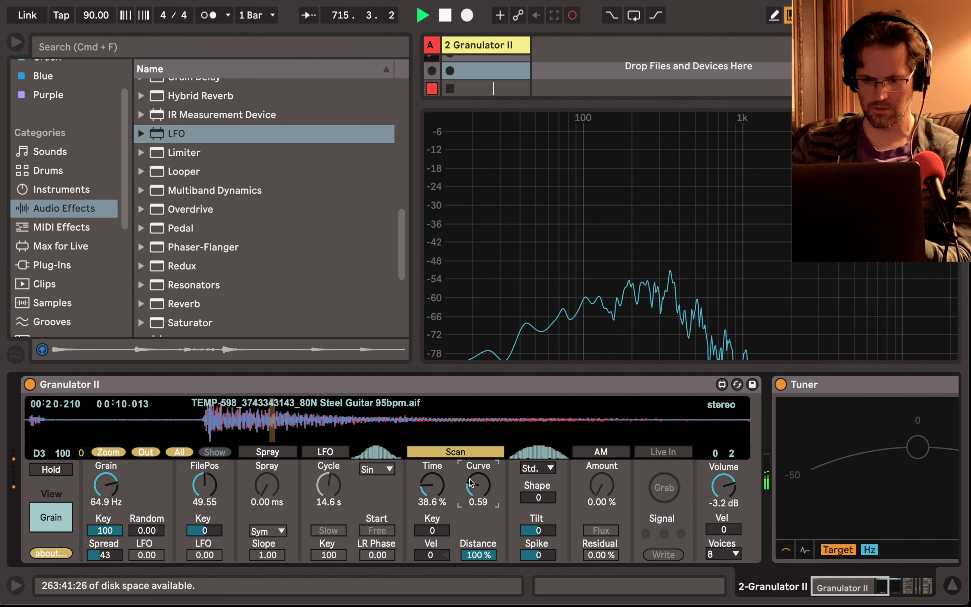
- Set the Scan Distance to 10 % and play a note to hear the effect
click(475, 554)
text(10)
key(Return)
key(f)
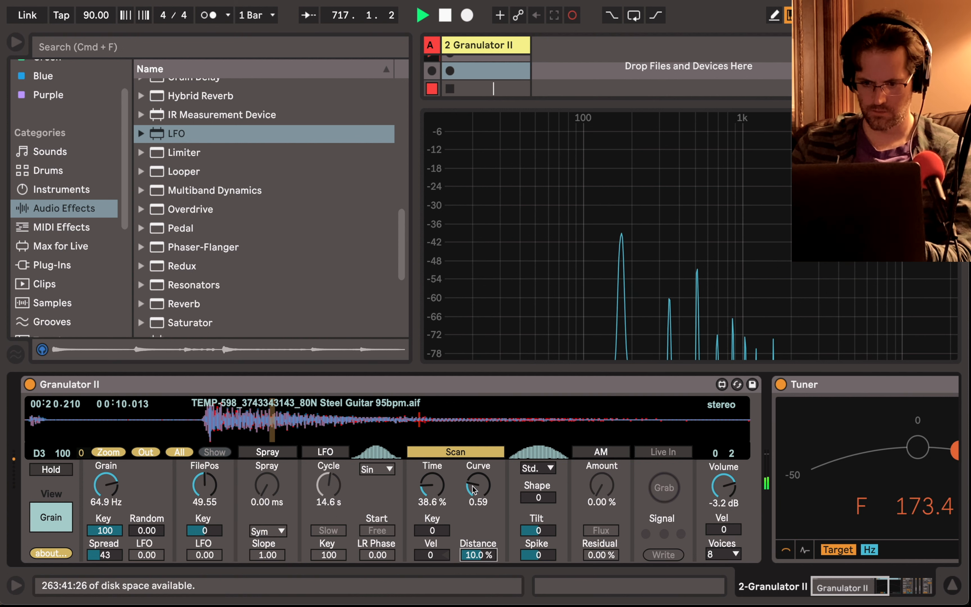
- Set the Scan Curve to 1.55 and Time to 3476 %, and switch the Scan section off
drag(473, 489, 473, 470)
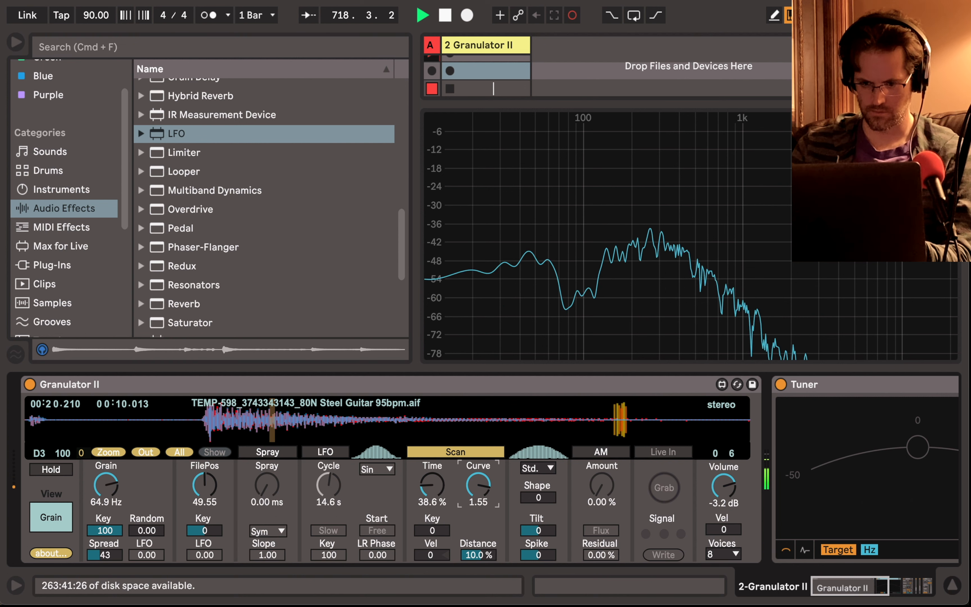
drag(432, 486, 432, 462)
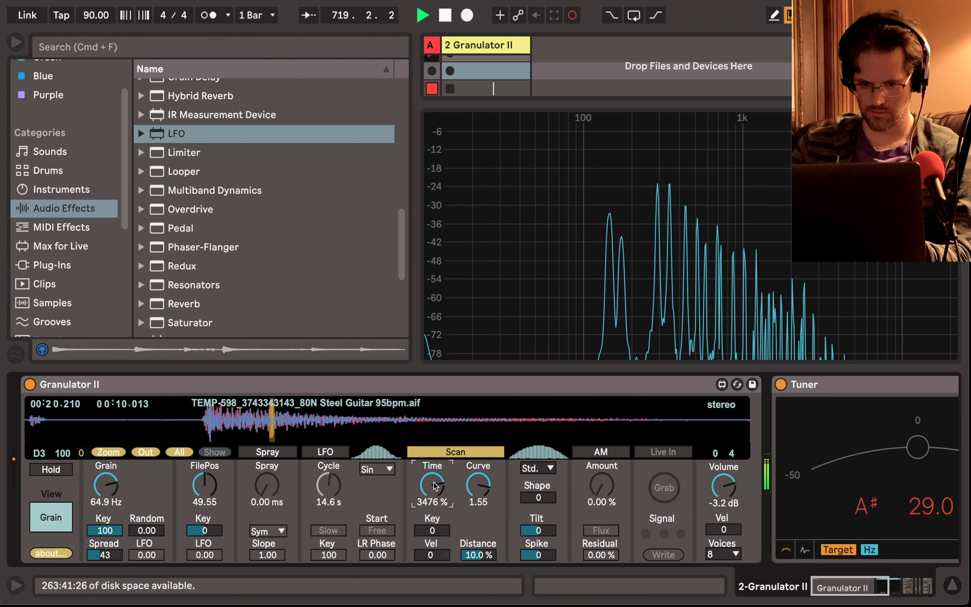
click(446, 455)
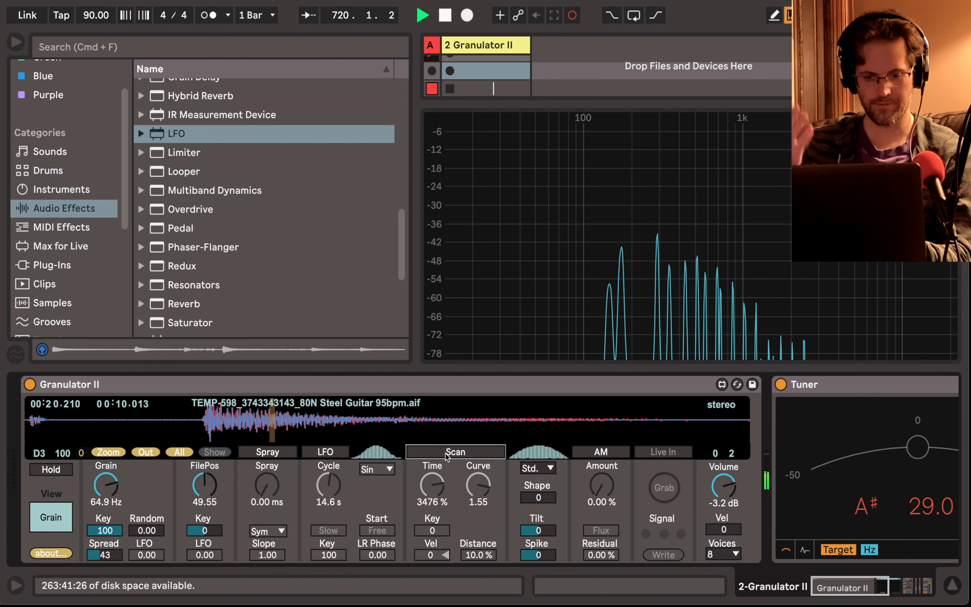
- Try amplitude modulation by adjusting the AM Amount, and switch the AM section off again
click(596, 452)
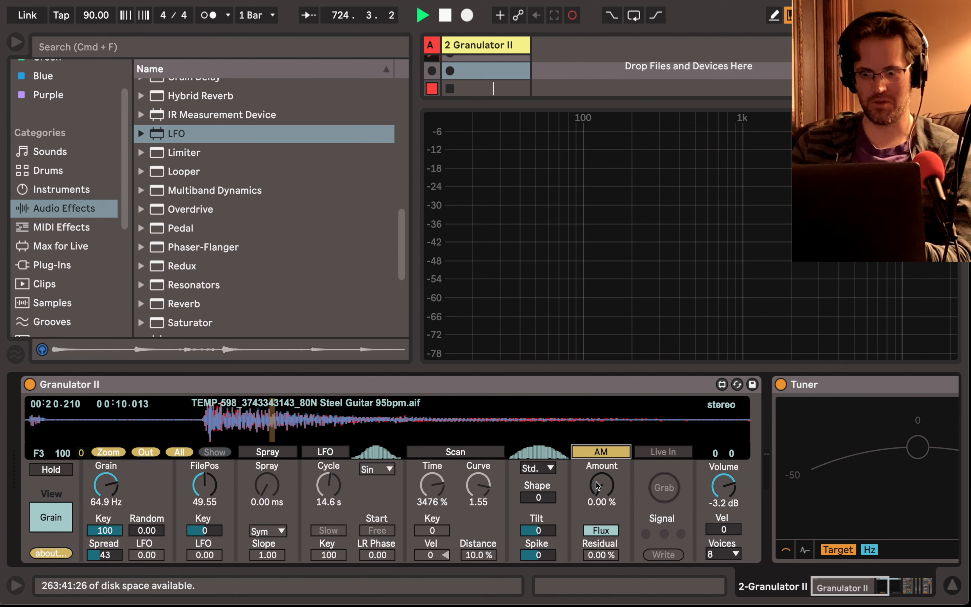
mouse_move(598, 486)
mouse_down()
mouse_move(598, 443)
mouse_move(600, 464)
mouse_up()
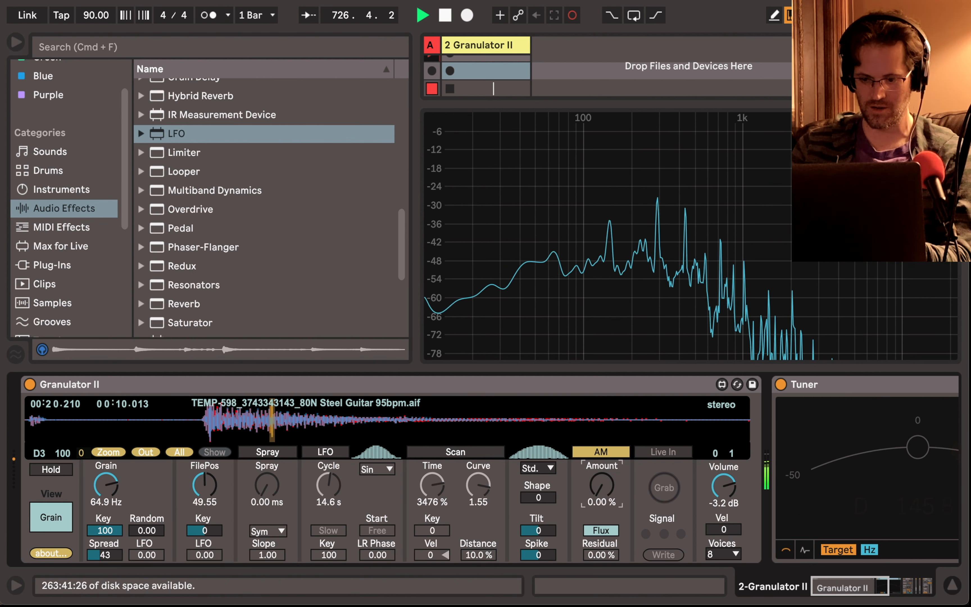
click(601, 458)
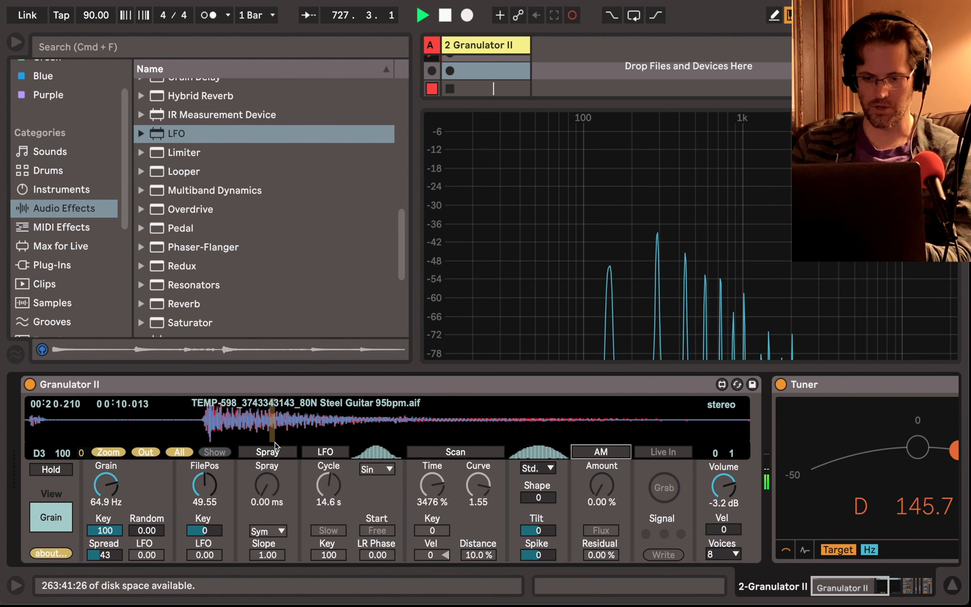
- In Granulator II's Filter view, enable FM with an FM amount of 104.64 and a frequency of 448 Hz
click(51, 517)
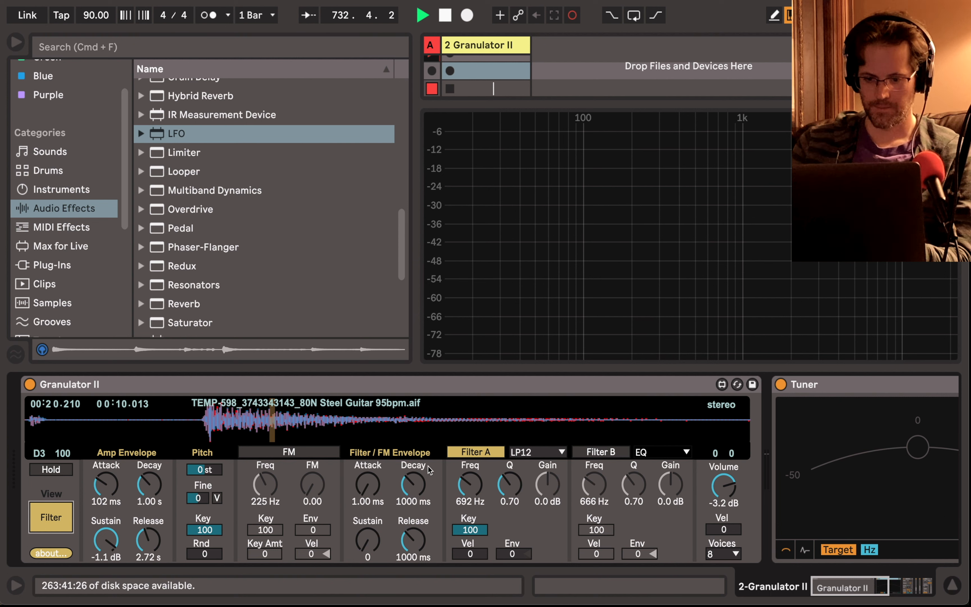
click(302, 453)
drag(304, 492, 312, 467)
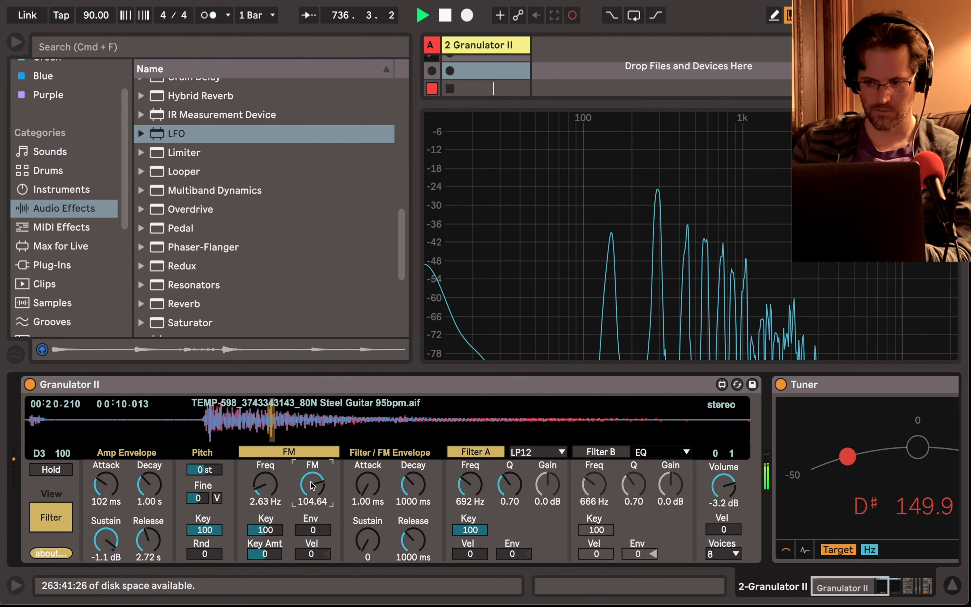
drag(266, 485, 270, 466)
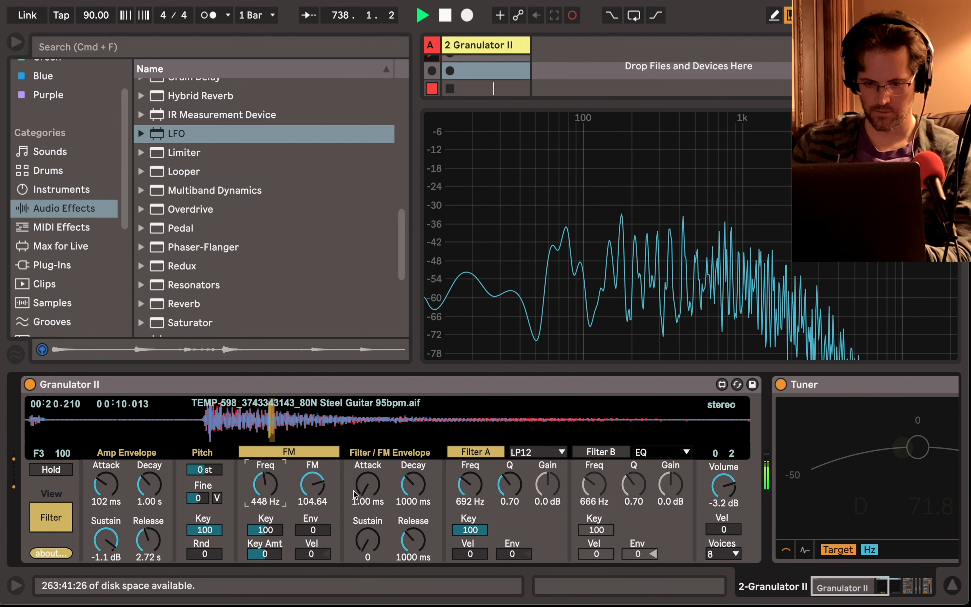
- Set the Filter/FM Envelope to 2.19 s attack, 4.89 s decay and 6.20 s release, with the FM Env amount at 29
drag(368, 486, 368, 457)
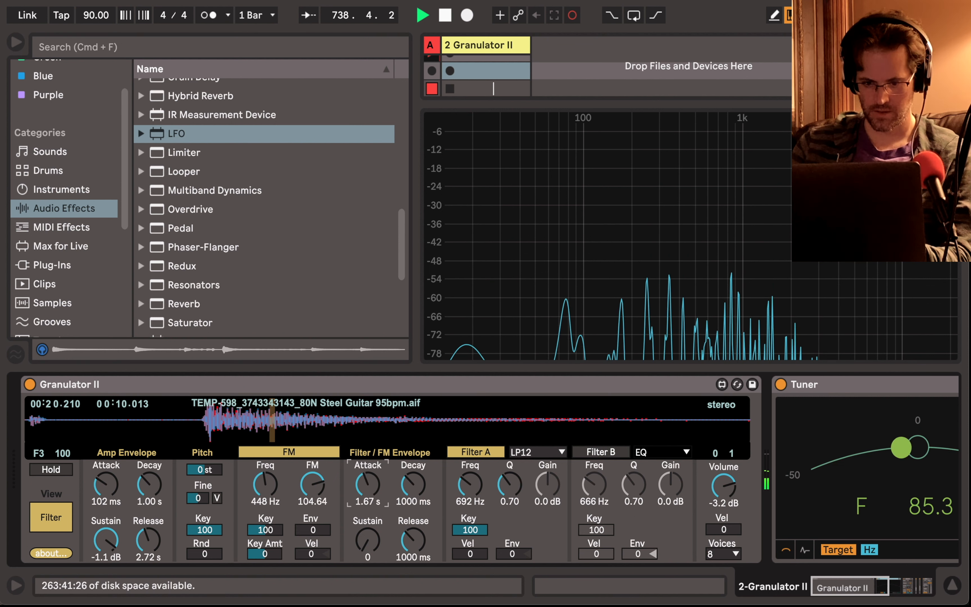
drag(366, 496, 367, 471)
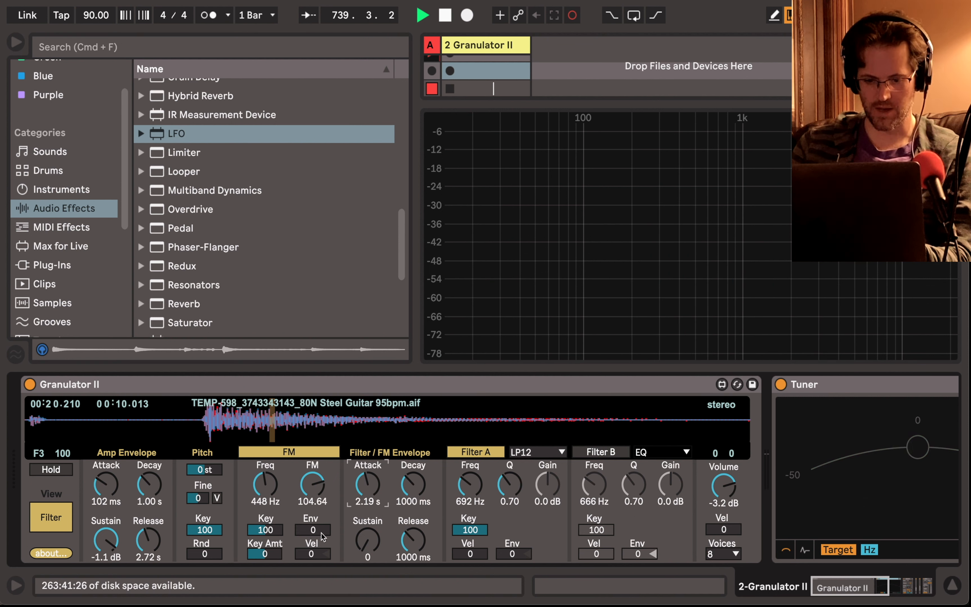
click(313, 530)
drag(313, 530, 313, 517)
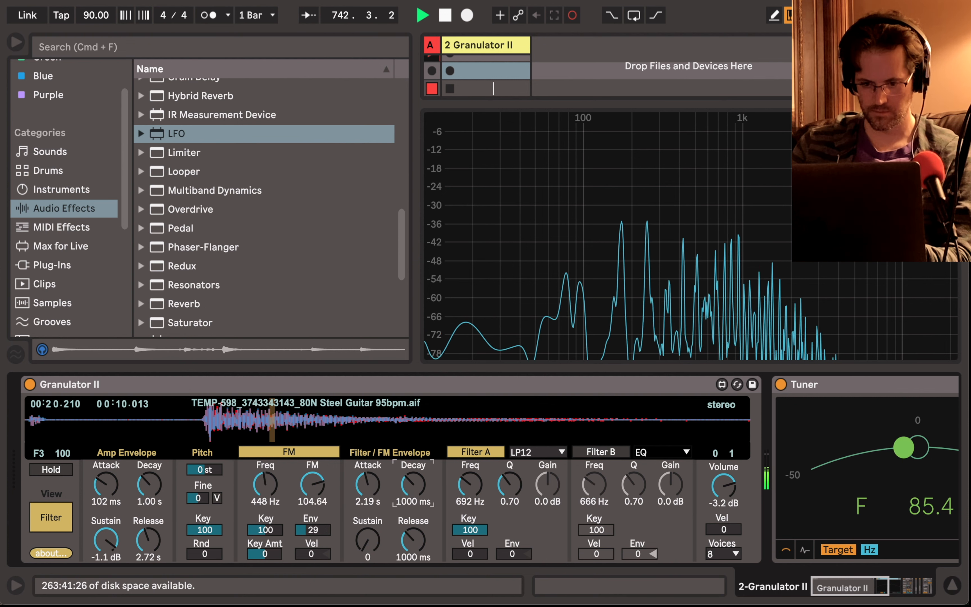
drag(412, 486, 413, 469)
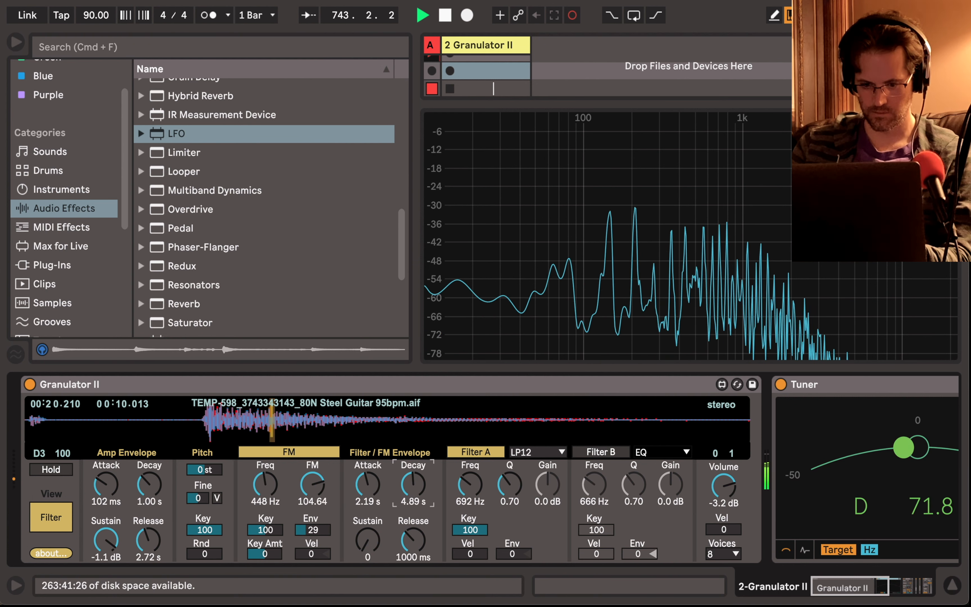
drag(414, 536, 414, 517)
- Set Filter A's frequency to 311 Hz
drag(469, 474, 468, 482)
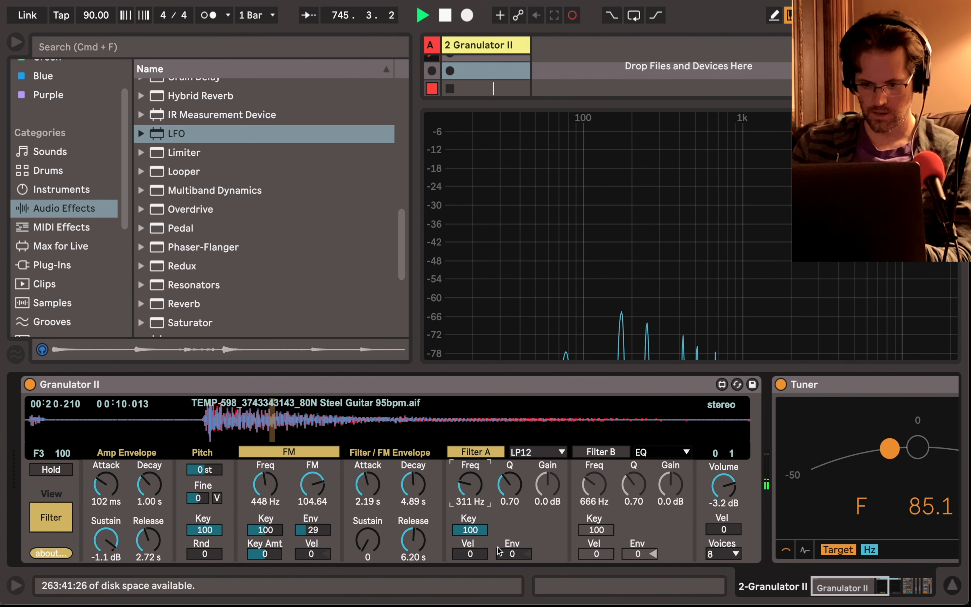
- Set Filter A's Env amount to 71 in Granulator II and check the Grain view before returning to the Filter view
drag(512, 554, 508, 483)
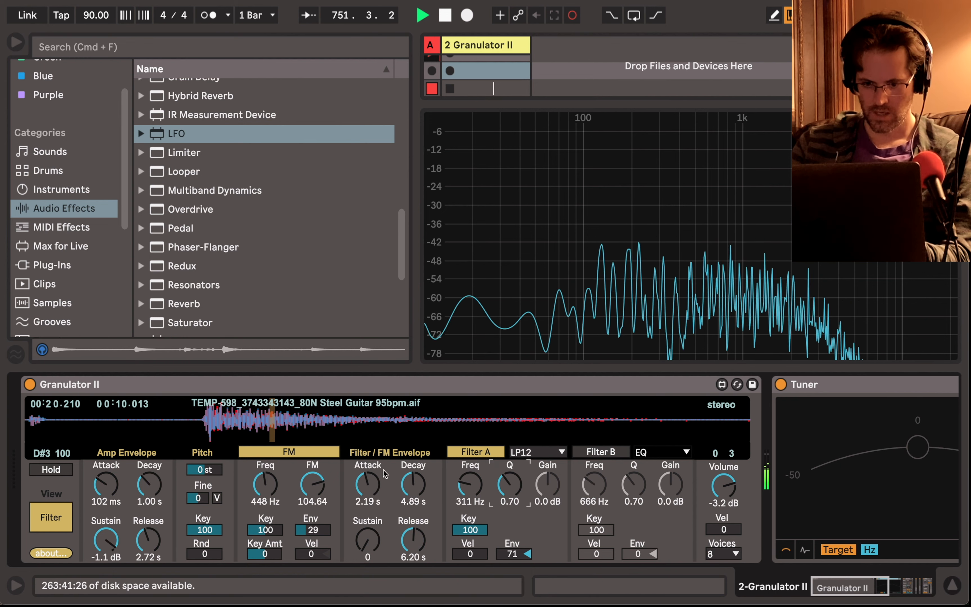
click(57, 521)
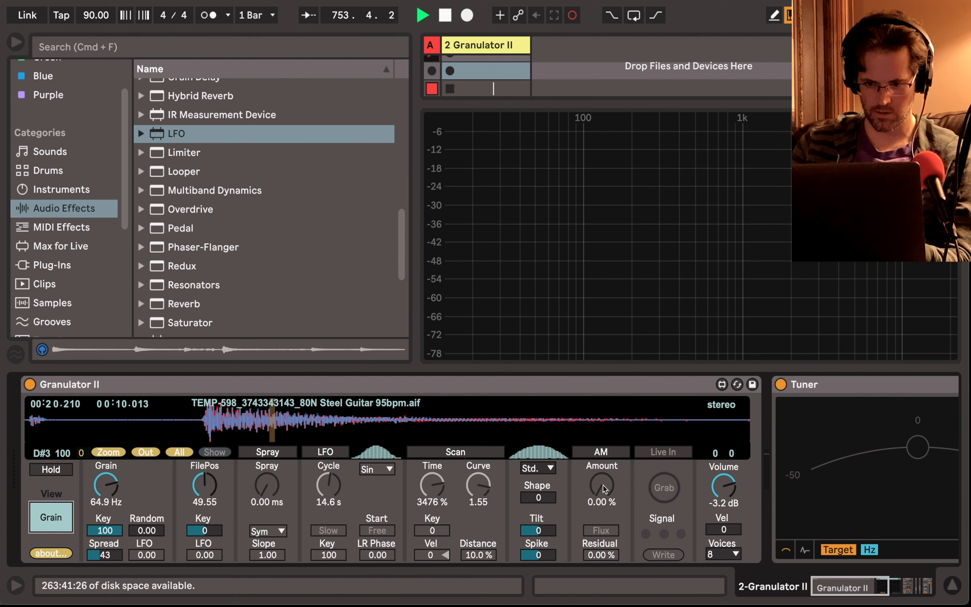
click(56, 516)
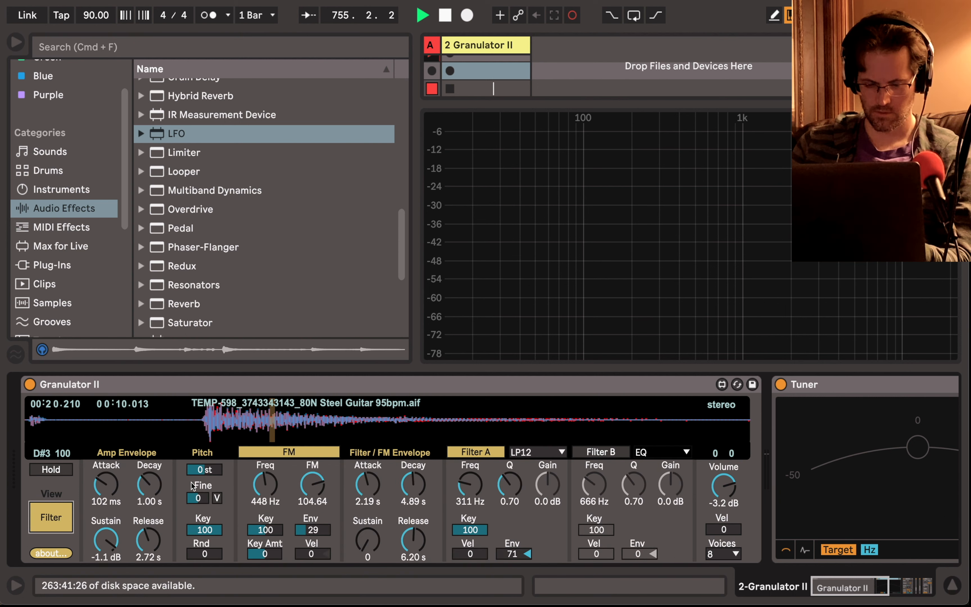
- Transpose Granulator II's pitch up 12 semitones and play a note to hear it
click(204, 476)
text(12)
key(Return)
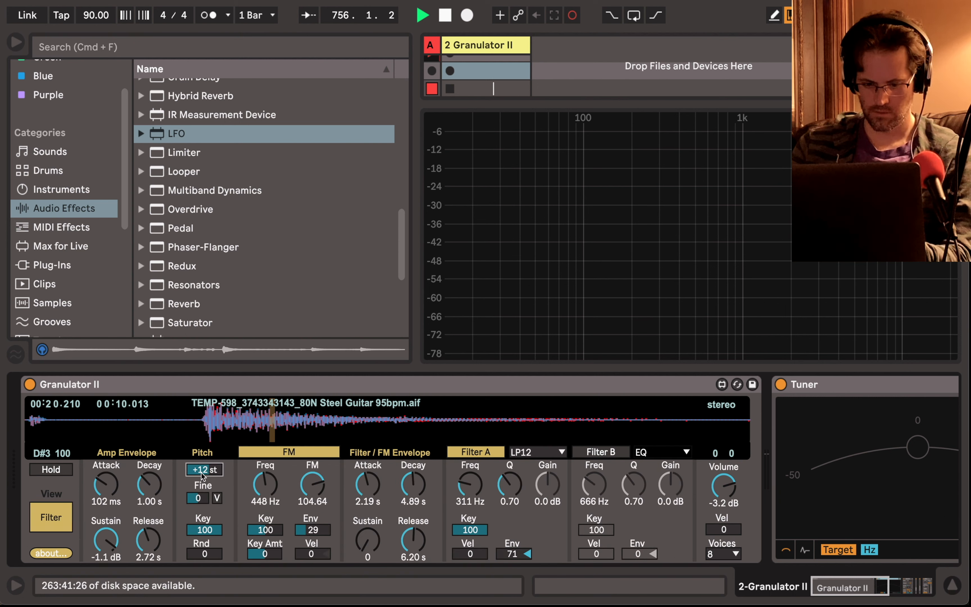
key(a)
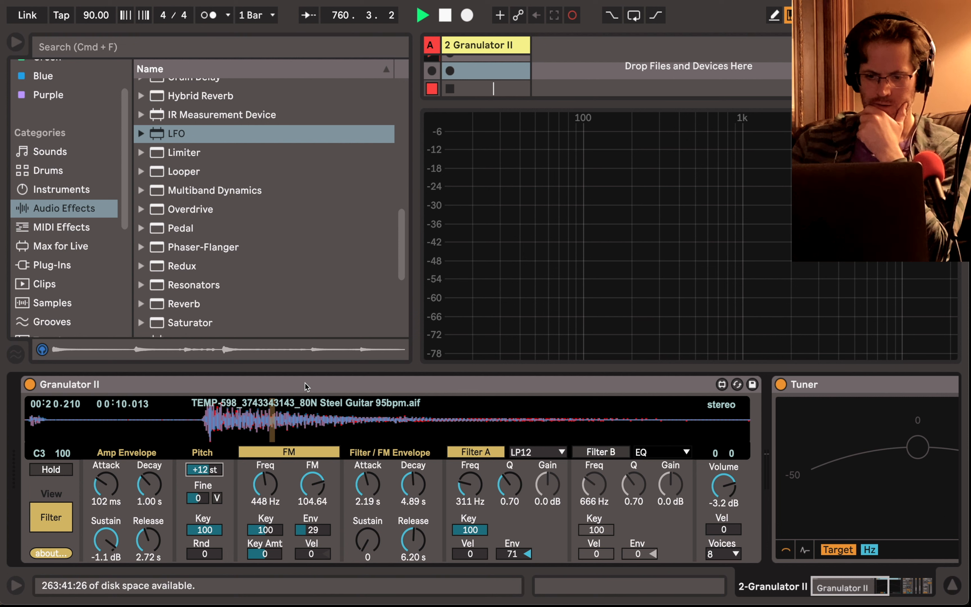
- Replace the Granulator II track with a new MIDI track and widen the new track
click(481, 43)
key(Delete)
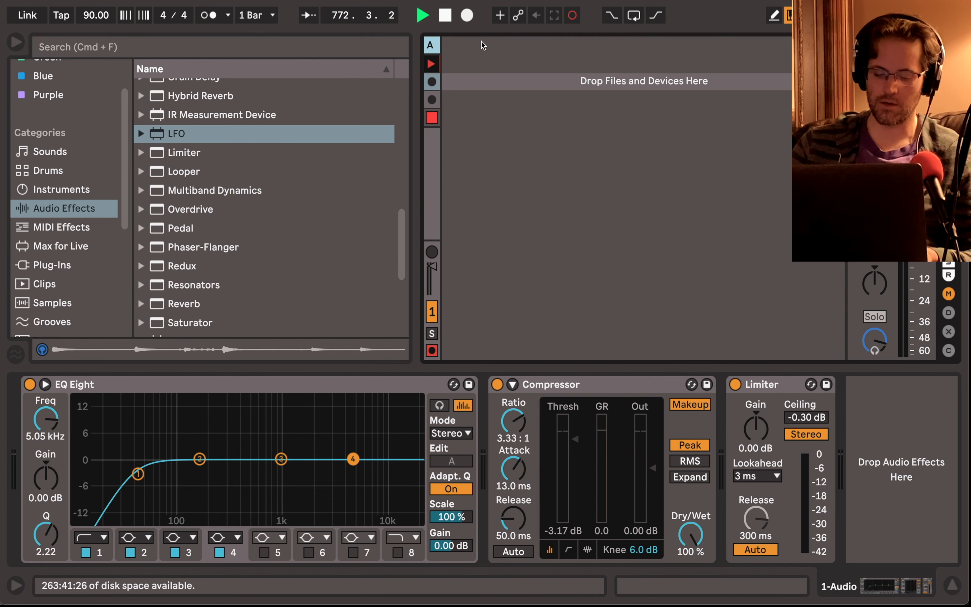
key(super+shift+t)
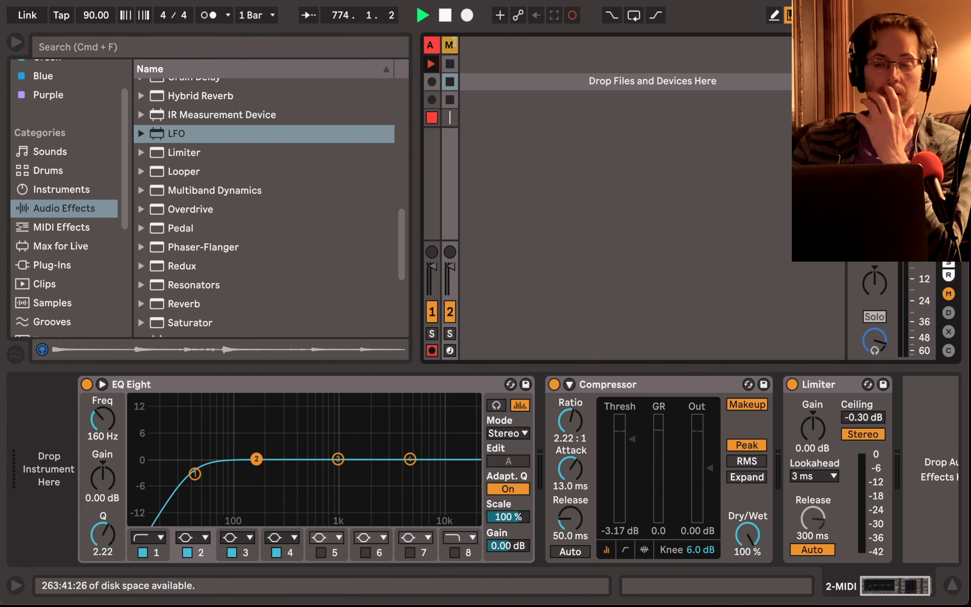
drag(454, 41, 527, 59)
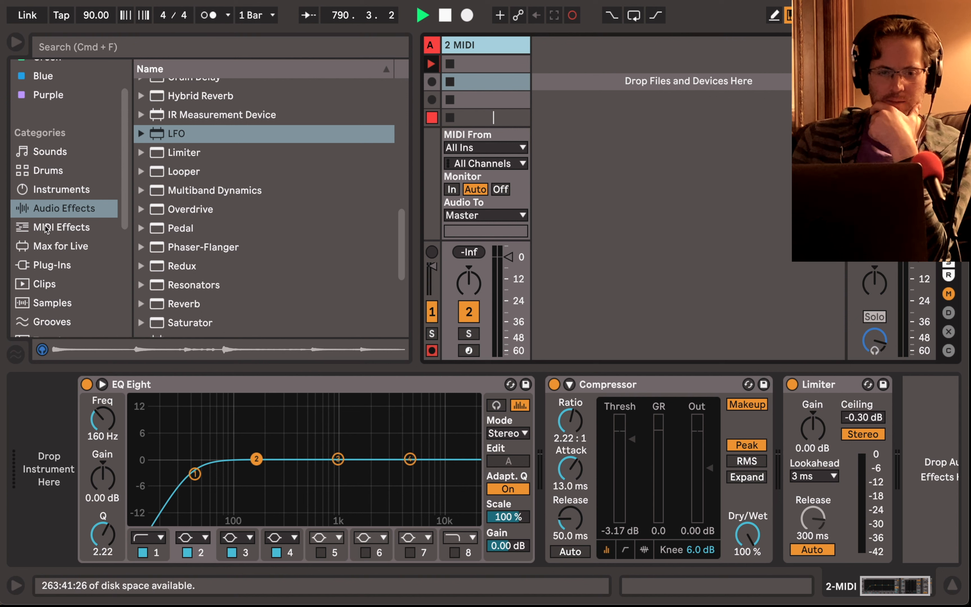
- Load the Vector Grain instrument onto the MIDI track and look through its force, sample, particle and grain pages
click(64, 194)
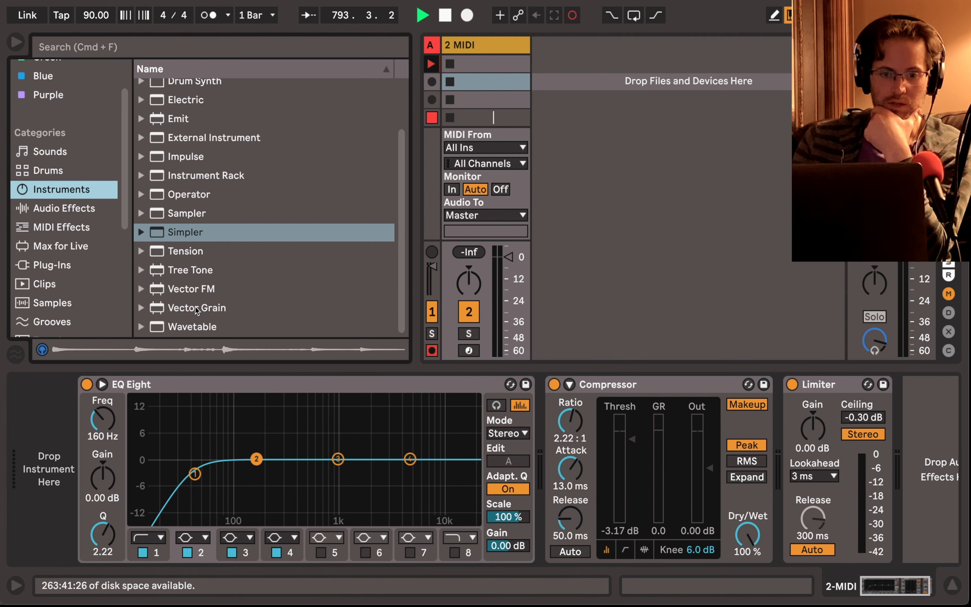
mouse_move(197, 310)
mouse_down()
mouse_move(62, 411)
mouse_move(122, 381)
mouse_move(487, 320)
mouse_move(487, 340)
mouse_up()
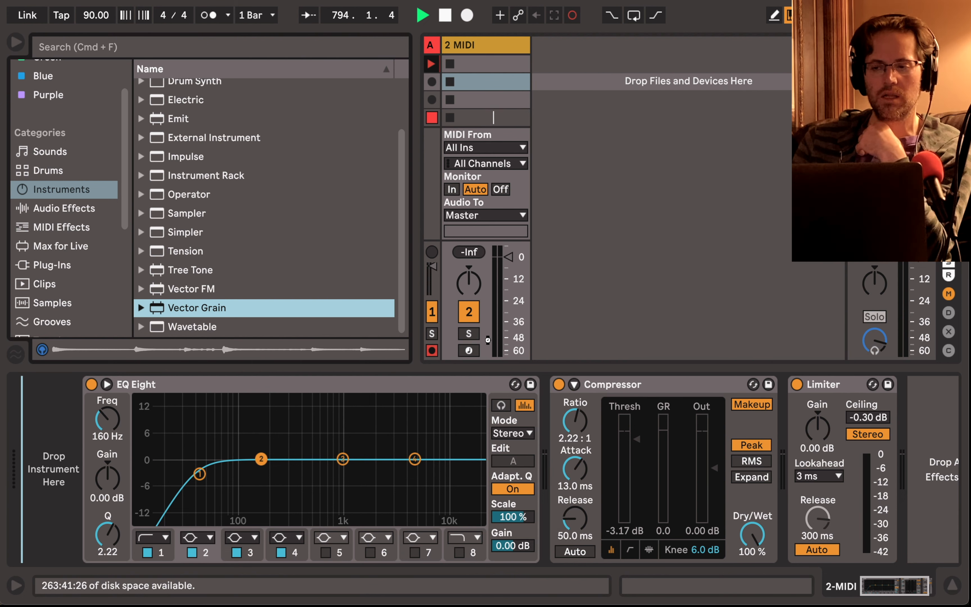
drag(488, 340, 488, 340)
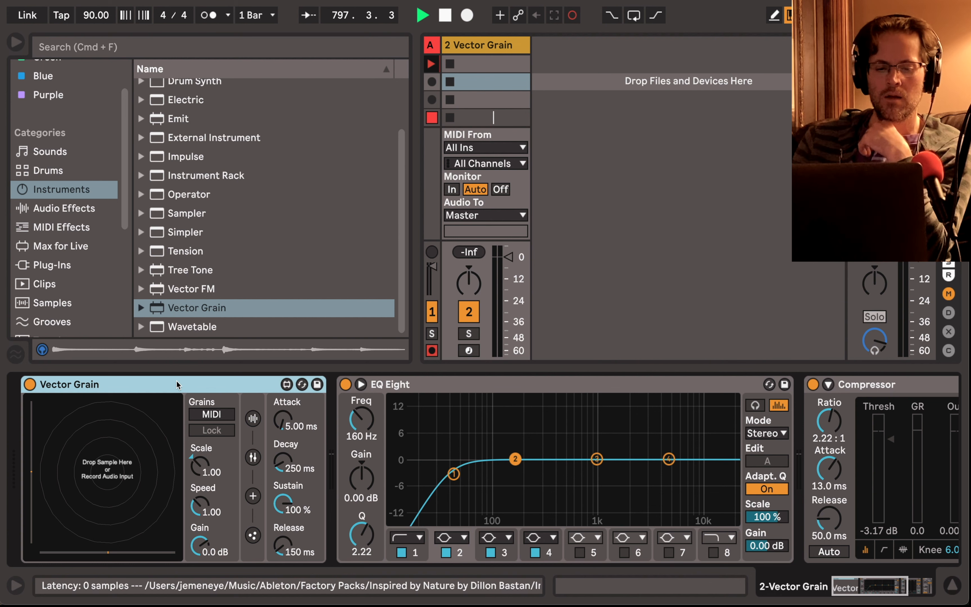
click(252, 454)
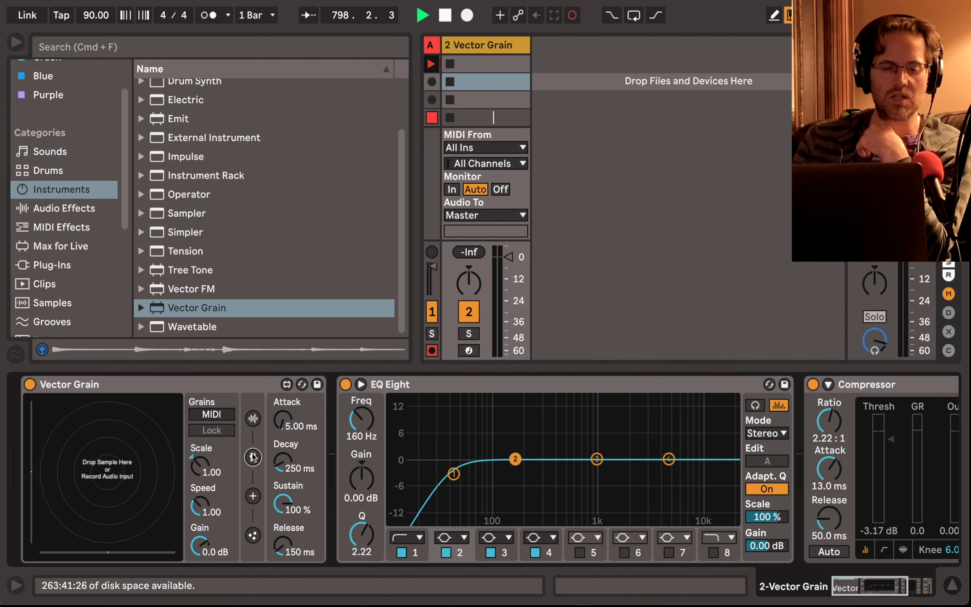
click(252, 496)
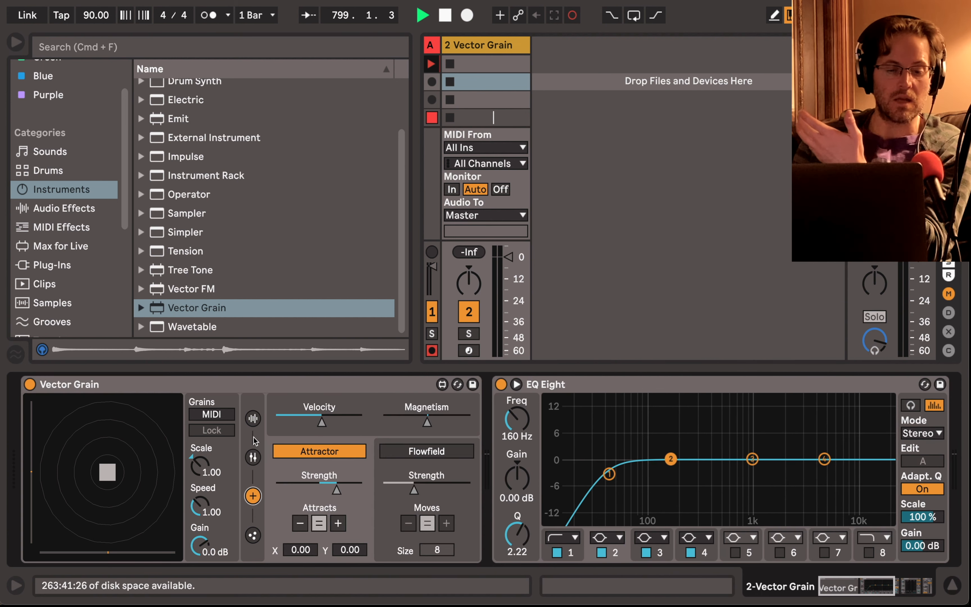
click(253, 421)
click(255, 532)
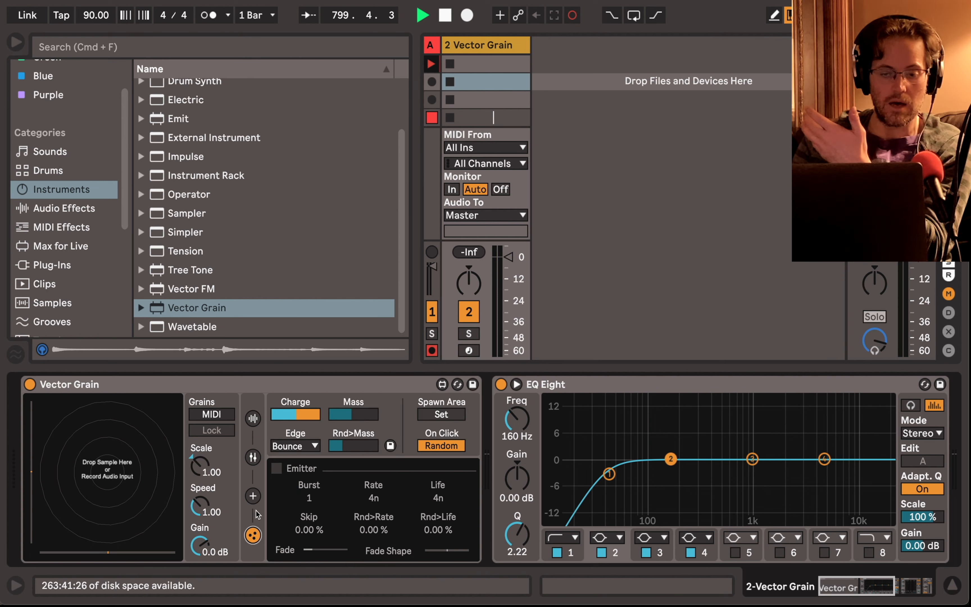
click(252, 457)
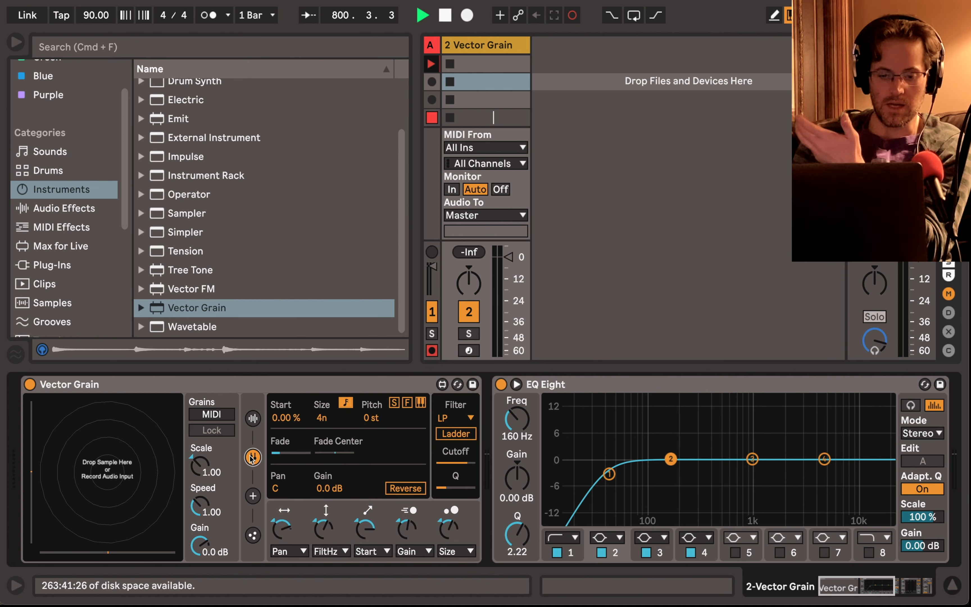
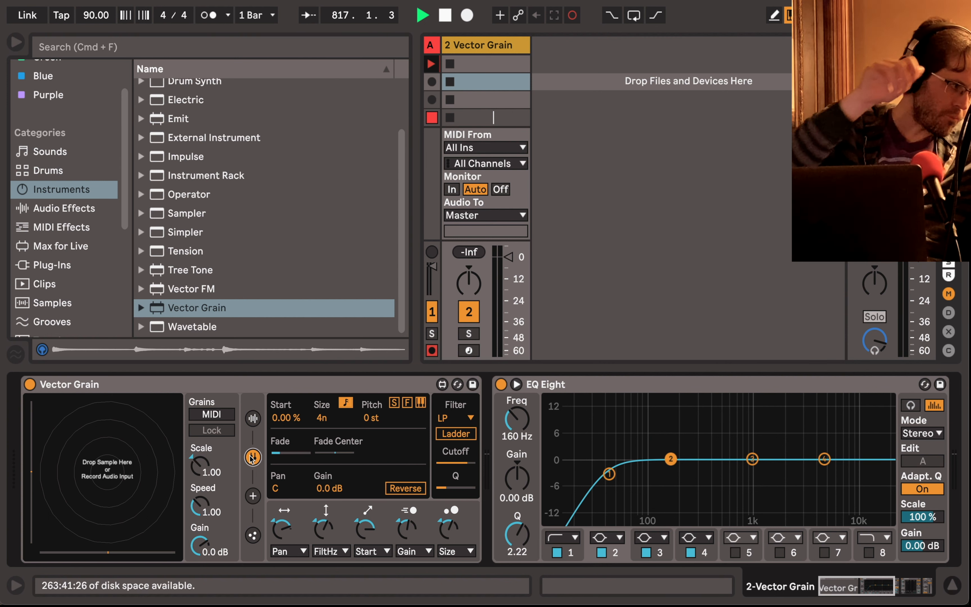
- Load the sample 80N Epiano 95bpm.aif into Vector Grain
click(54, 304)
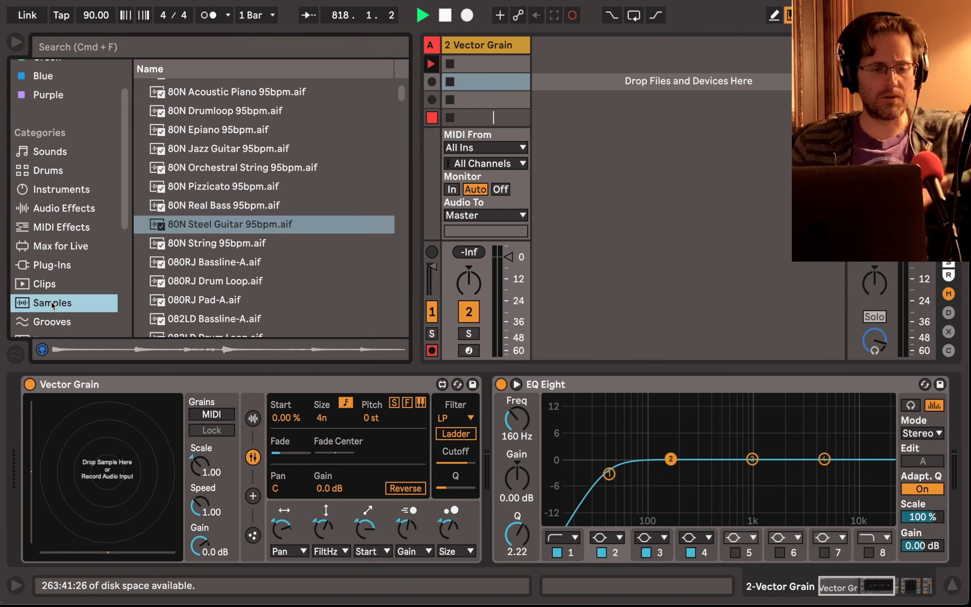
click(202, 129)
drag(201, 129, 109, 467)
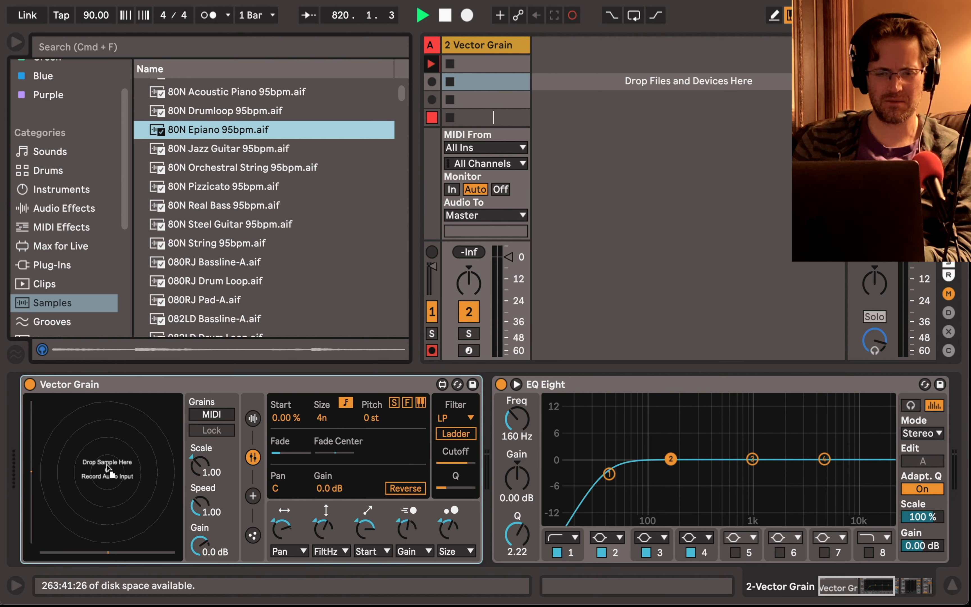
drag(107, 465, 107, 464)
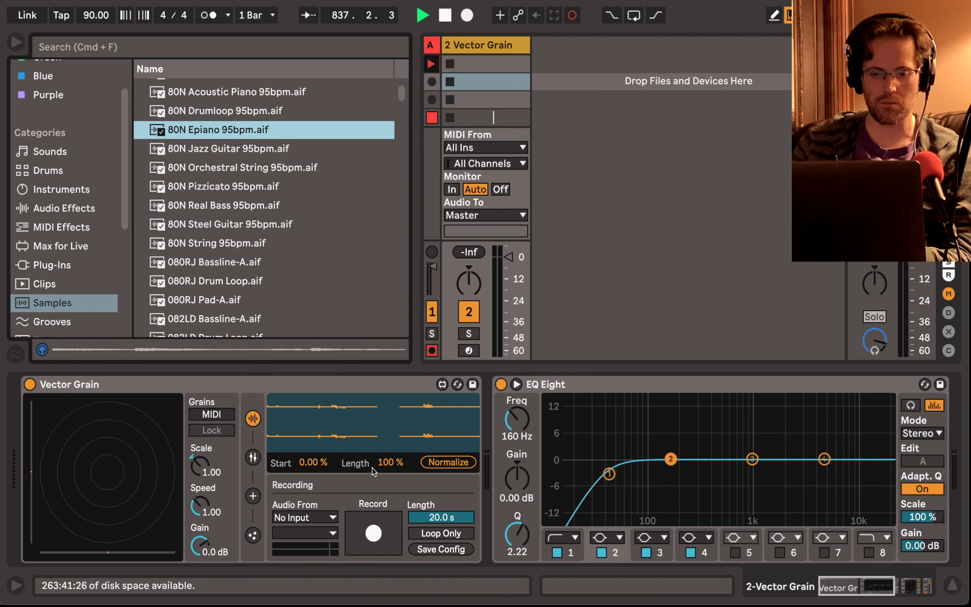
- Set Vector Grain's sample length to 49.6 % and normalize the sample
drag(385, 464, 385, 502)
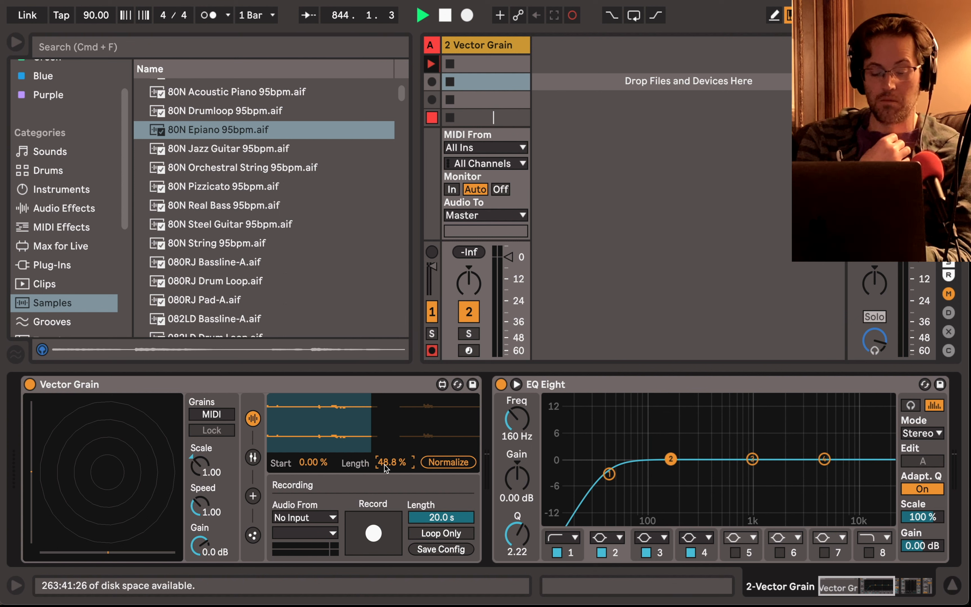
drag(385, 465, 385, 421)
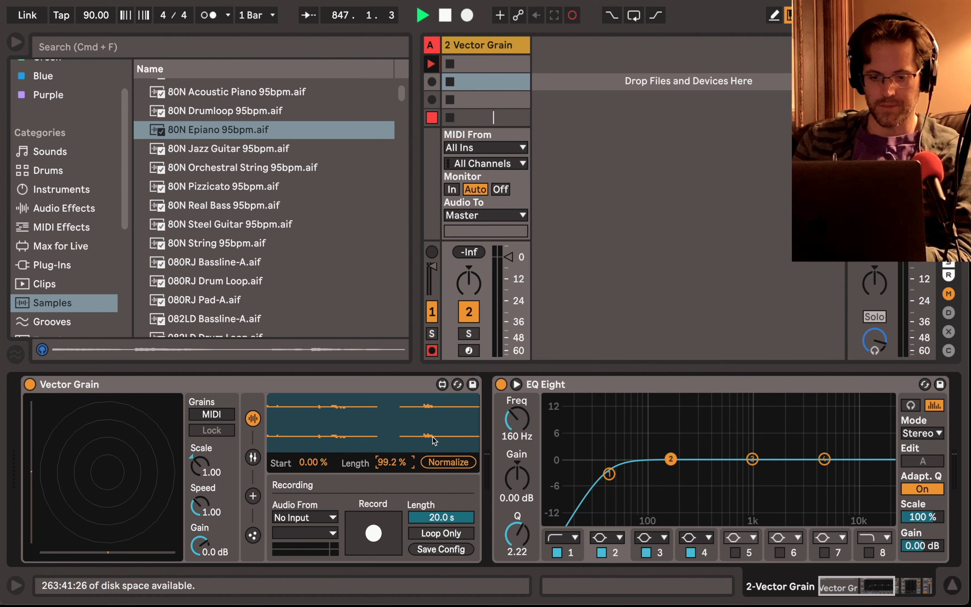
drag(388, 463, 387, 516)
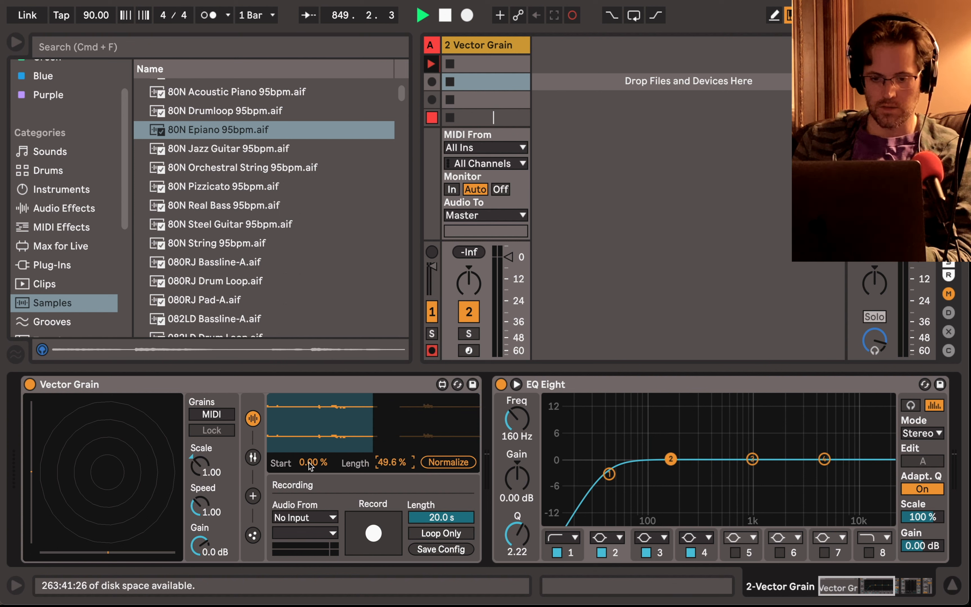
mouse_move(312, 463)
mouse_down()
mouse_move(312, 445)
mouse_move(312, 465)
mouse_up()
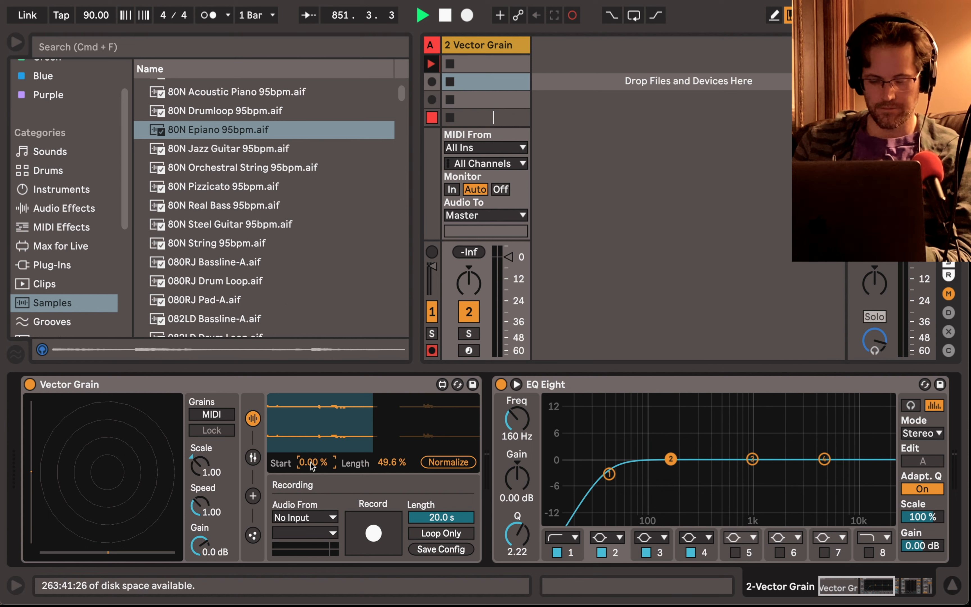
click(441, 464)
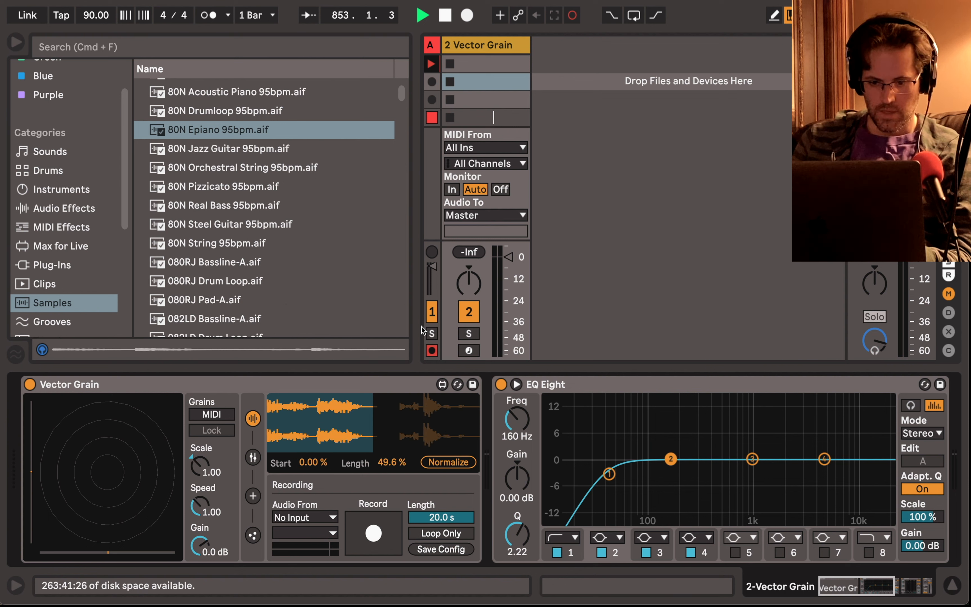
- Arm the Vector Grain track and shorten the sample length to 18.9 %, playing a note to audition it
click(469, 351)
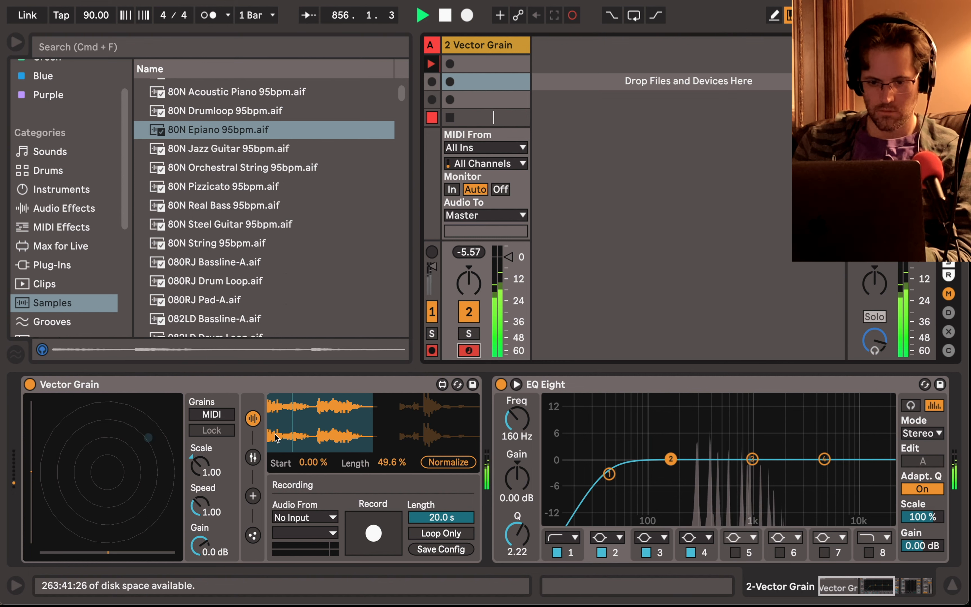
drag(381, 466, 382, 504)
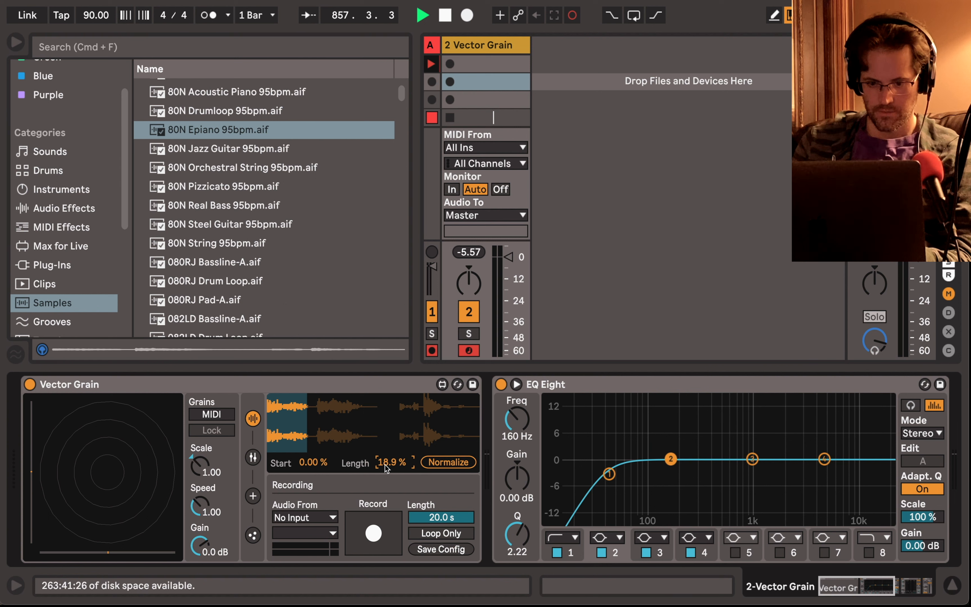
key(a)
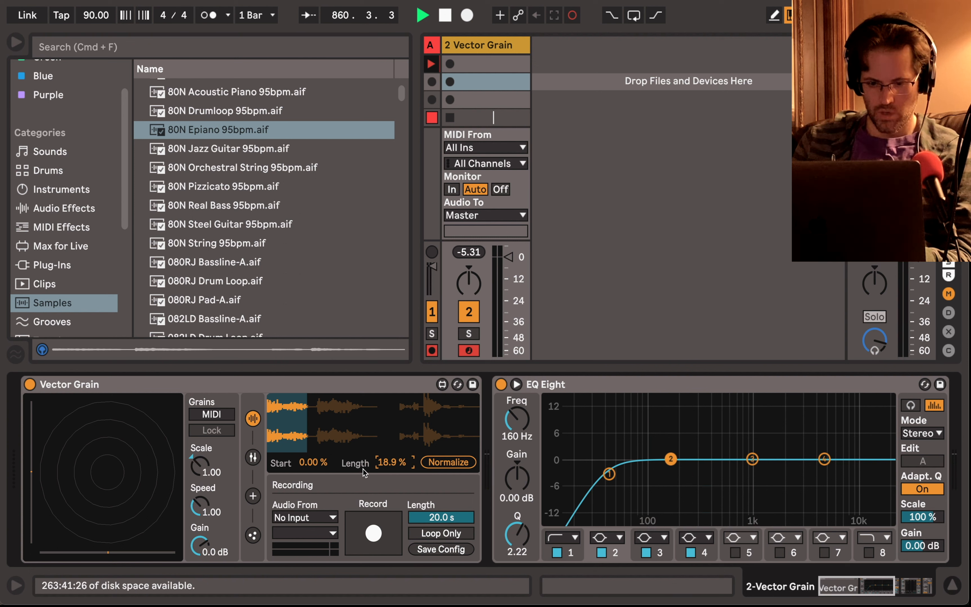
click(213, 415)
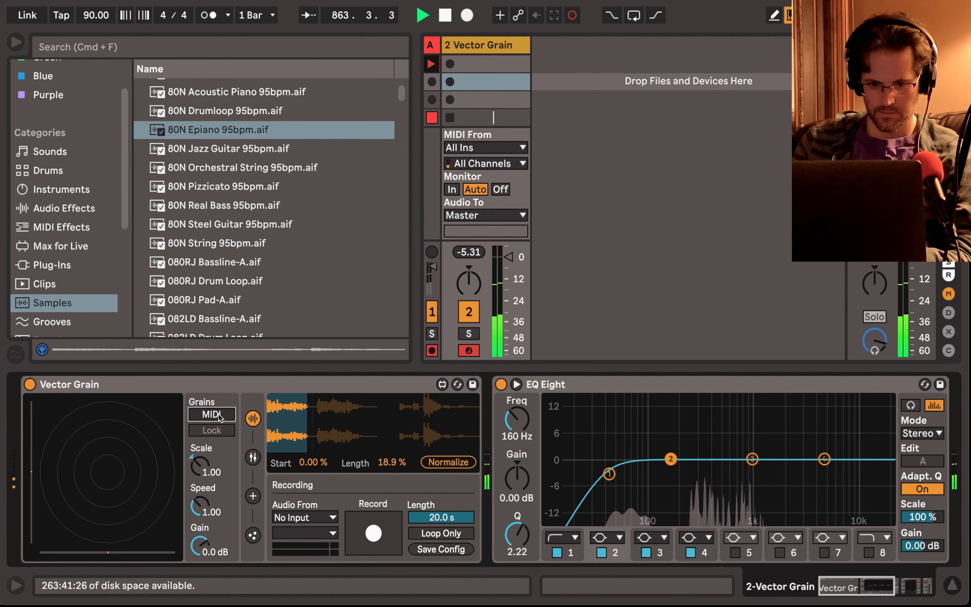
- Assign Vector Grain's horizontal-position modulation to Size on the grain page
click(253, 458)
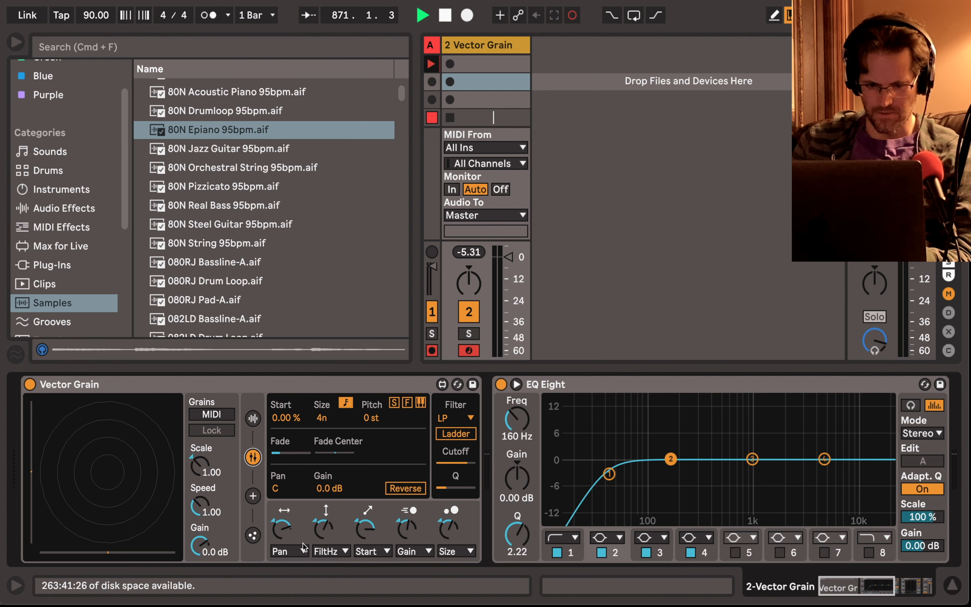
click(291, 554)
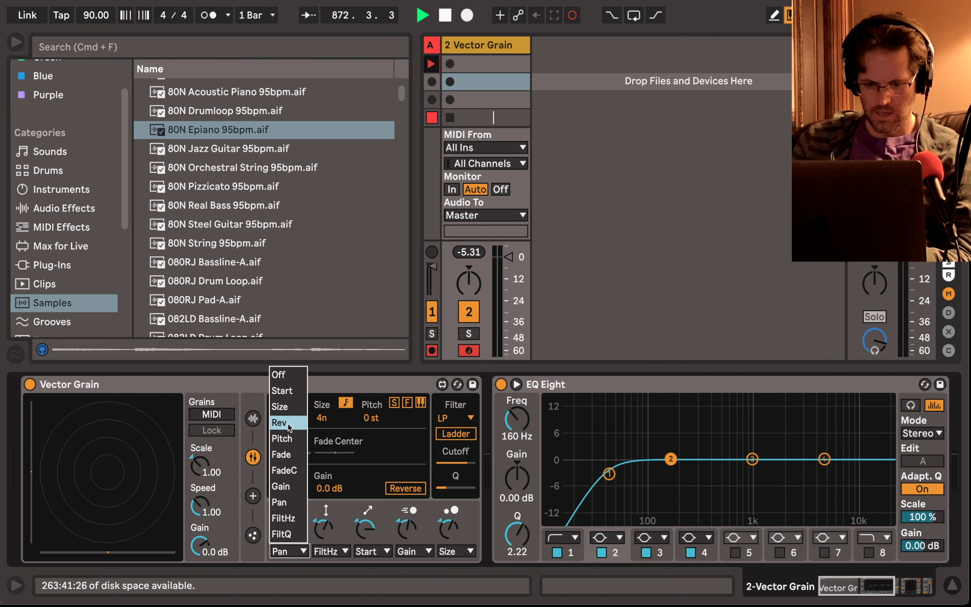
click(284, 409)
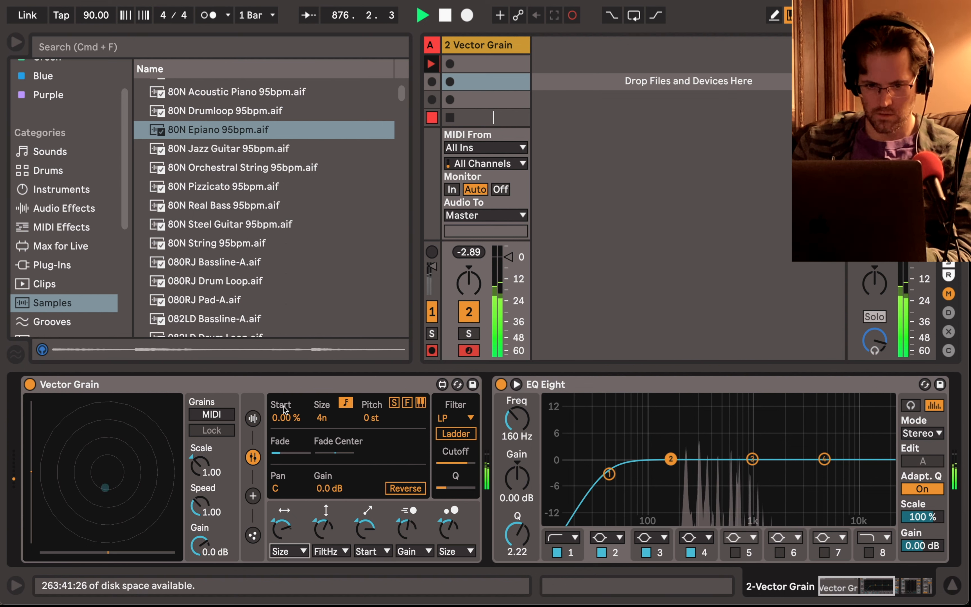
- Look at Vector Grain's force settings, show its particle settings and insert an Arpeggiator in front of the instrument
click(253, 496)
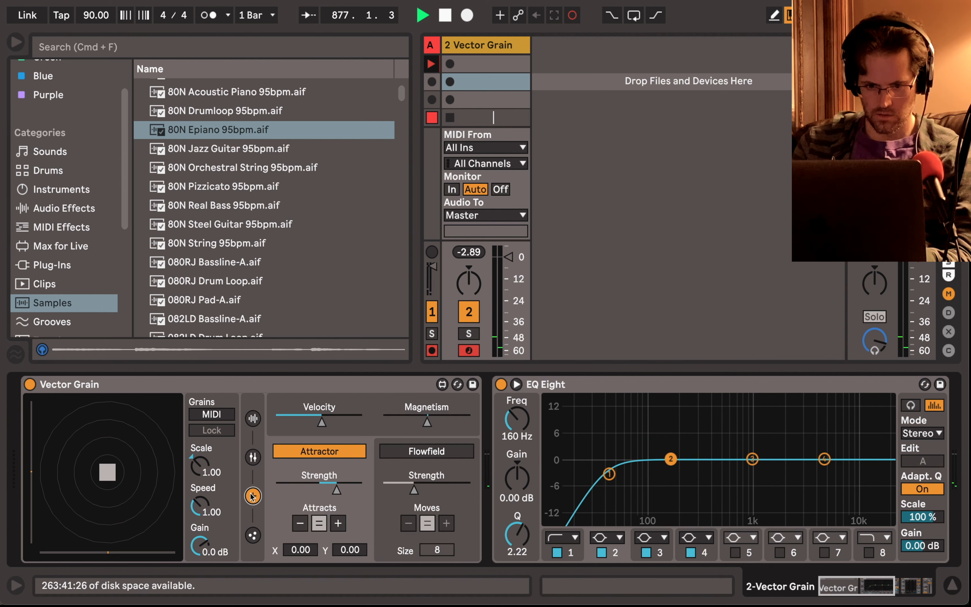
click(254, 535)
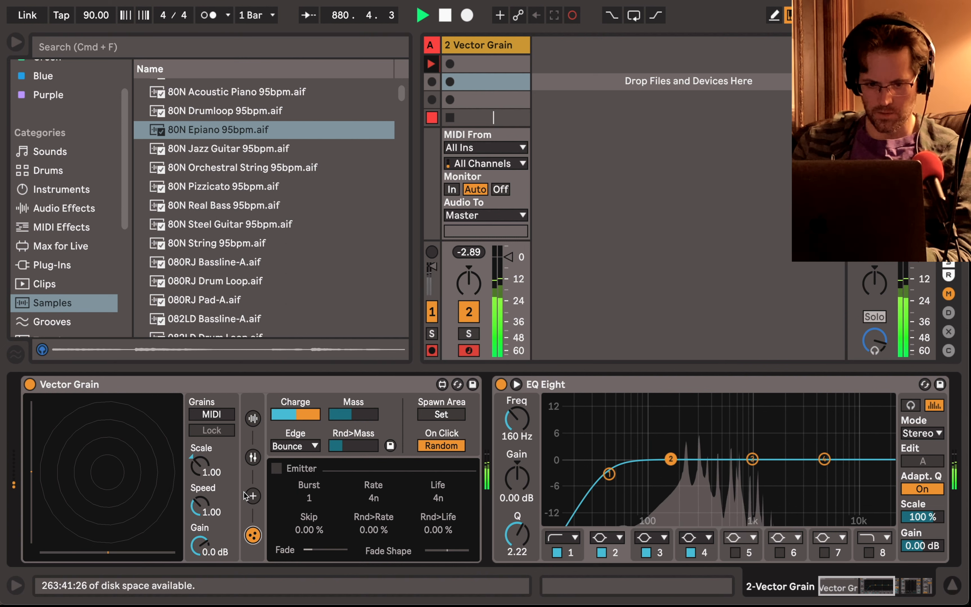
click(65, 231)
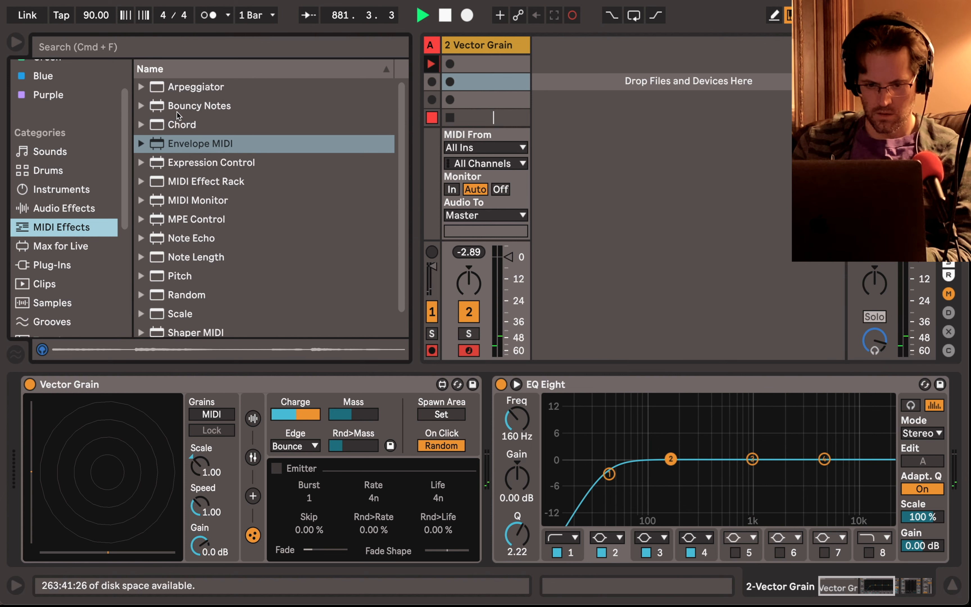
drag(182, 87, 16, 397)
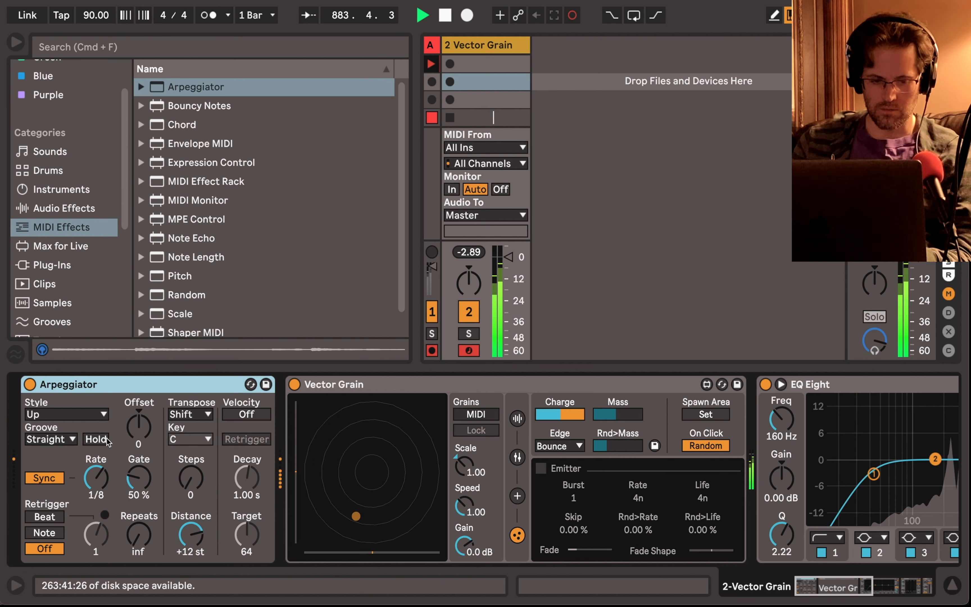
- Set the Arpeggiator's gate to 121 % and Vector Grain's scale to 2.27, and return to the grain settings
mouse_move(152, 494)
mouse_down()
mouse_move(152, 486)
mouse_move(152, 494)
mouse_up()
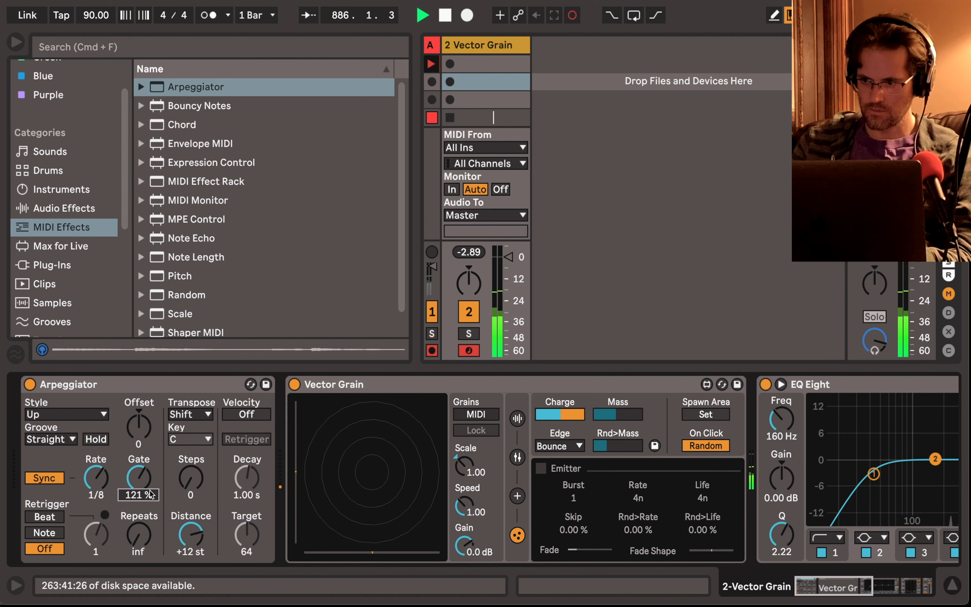
drag(463, 466, 463, 450)
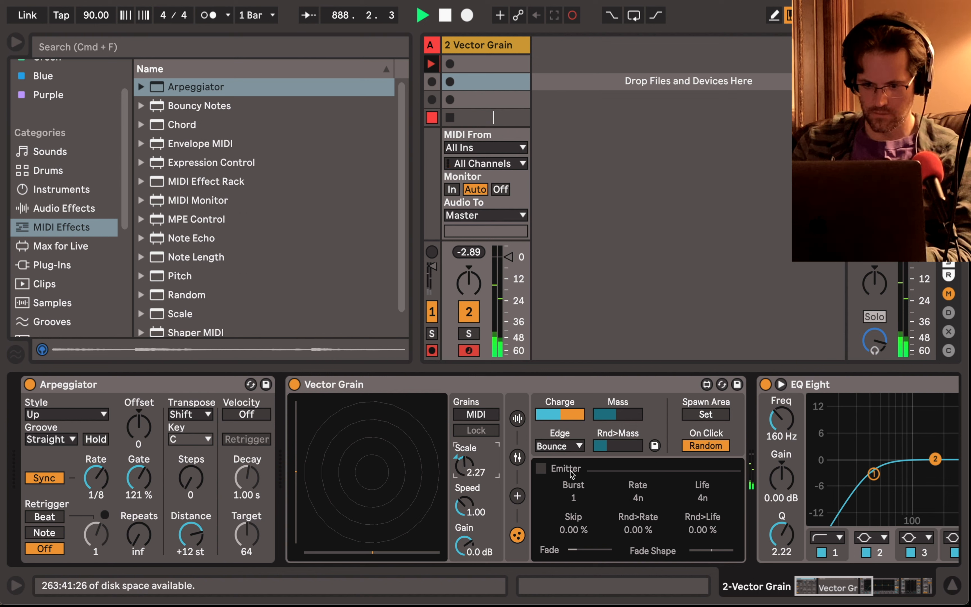
click(518, 457)
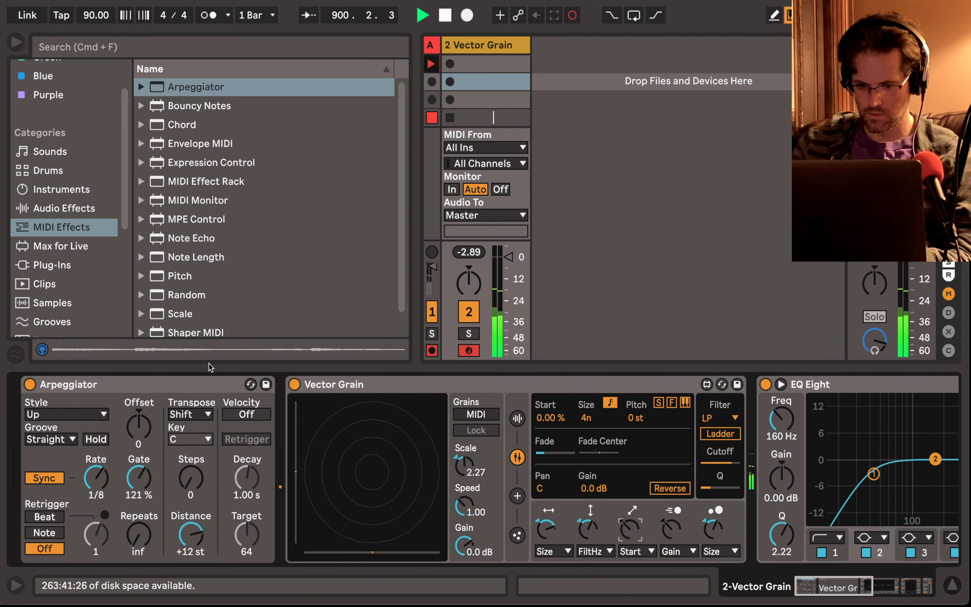
- Switch off the Arpeggiator and set Vector Grain's scale to 5.39, speed to 4.31 and gain to -4.4 dB
click(29, 385)
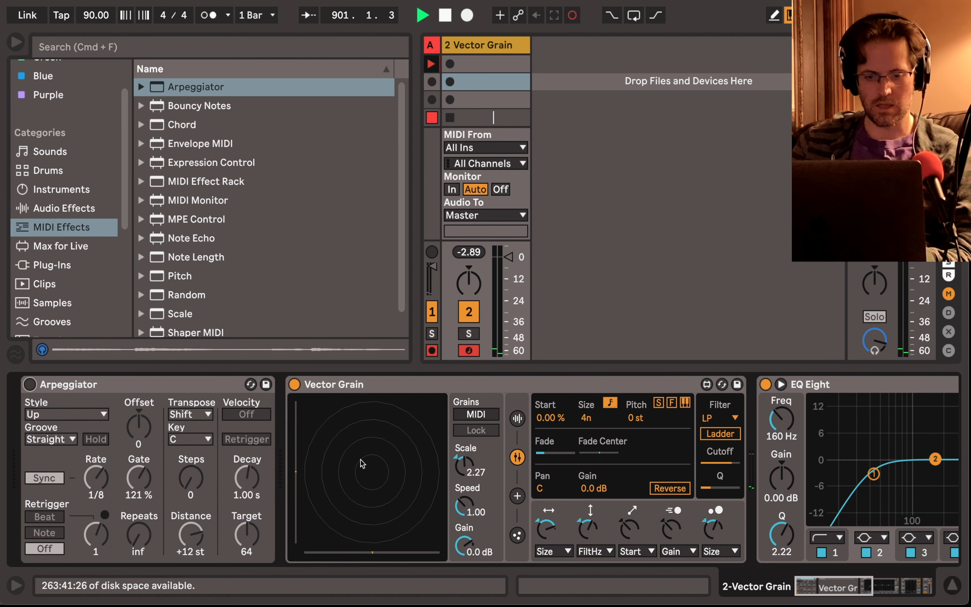
scroll(361, 460, right, 5)
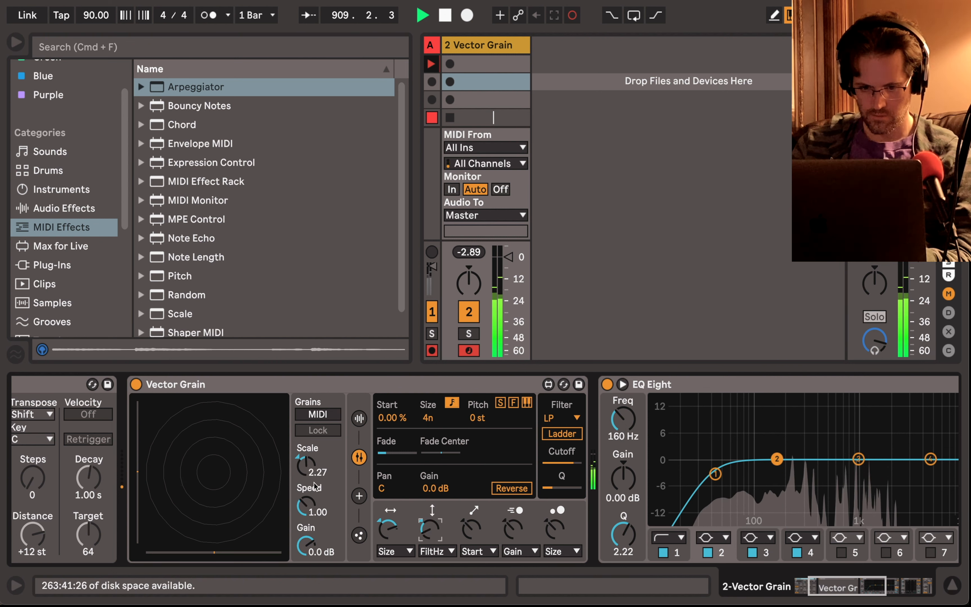
drag(306, 465, 309, 497)
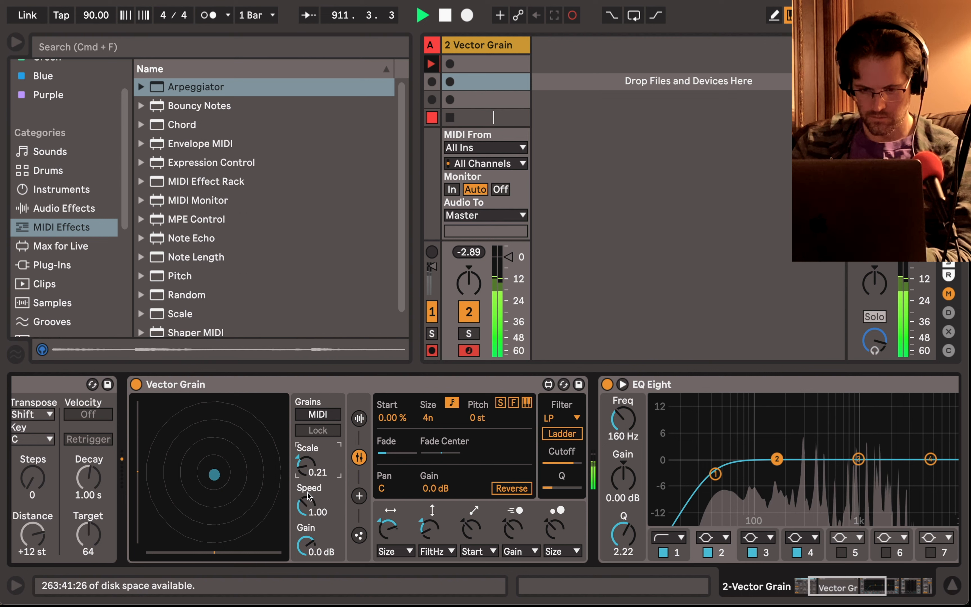
drag(305, 505, 306, 488)
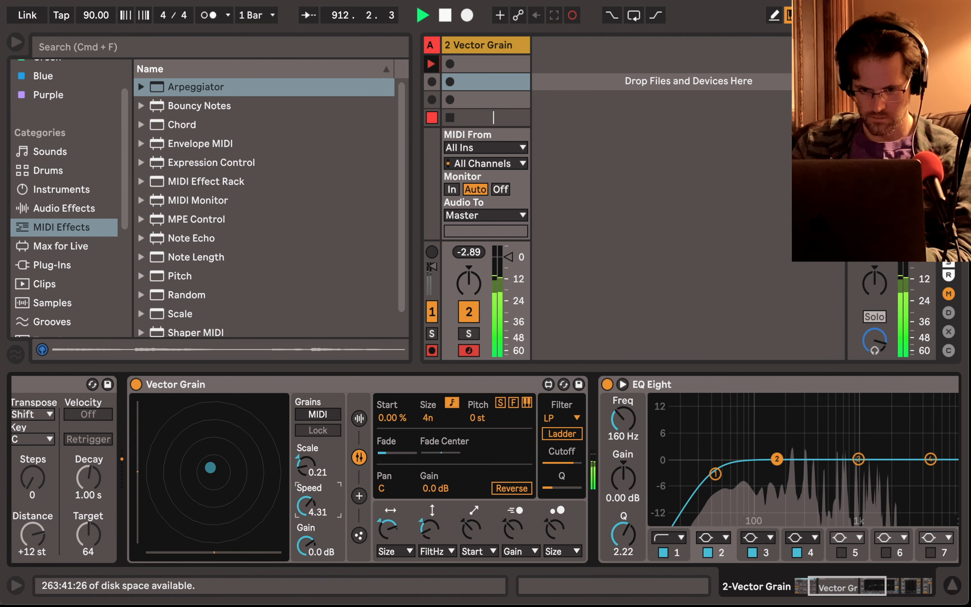
drag(309, 544, 309, 560)
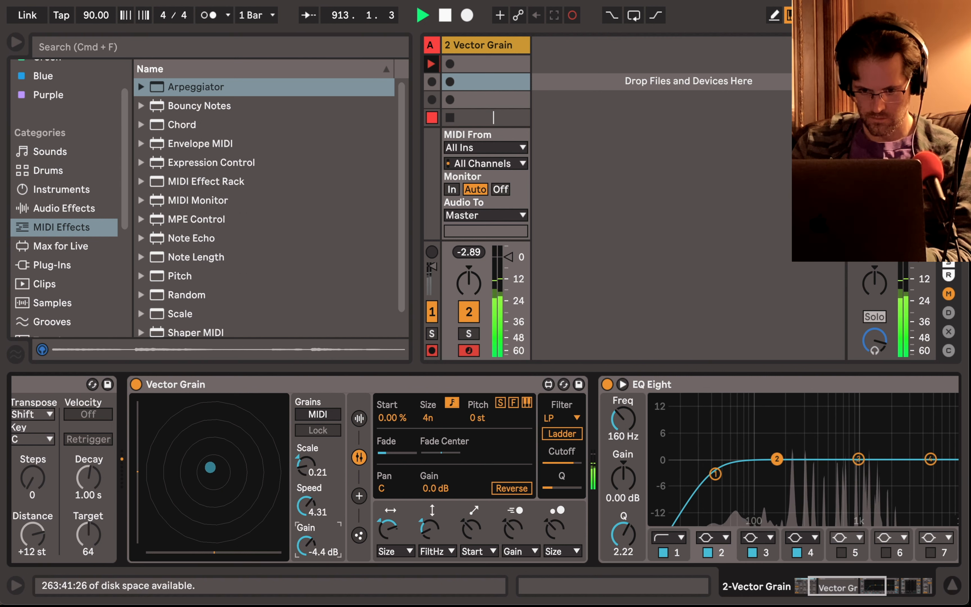
mouse_move(306, 466)
mouse_down()
mouse_move(306, 447)
mouse_move(306, 460)
mouse_up()
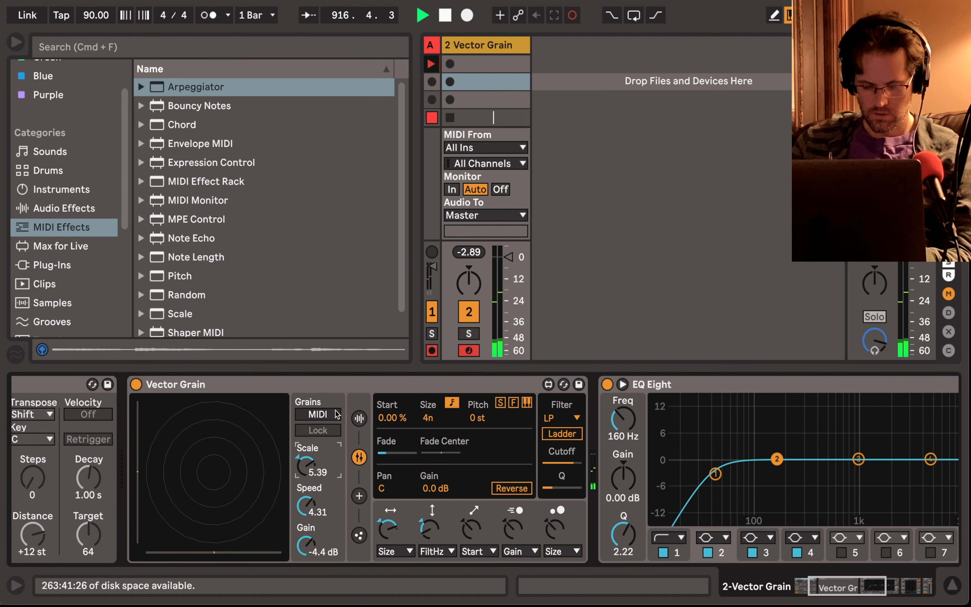
click(323, 414)
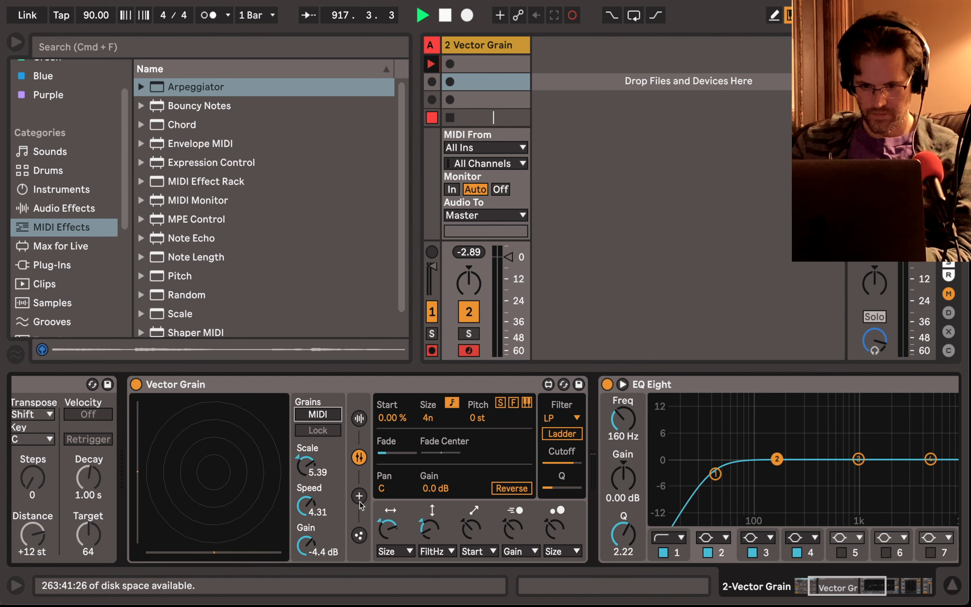
- Set Vector Grain's sample length to 20.5 % and start to 23.6 %, and lower the speed to 1.42
click(359, 419)
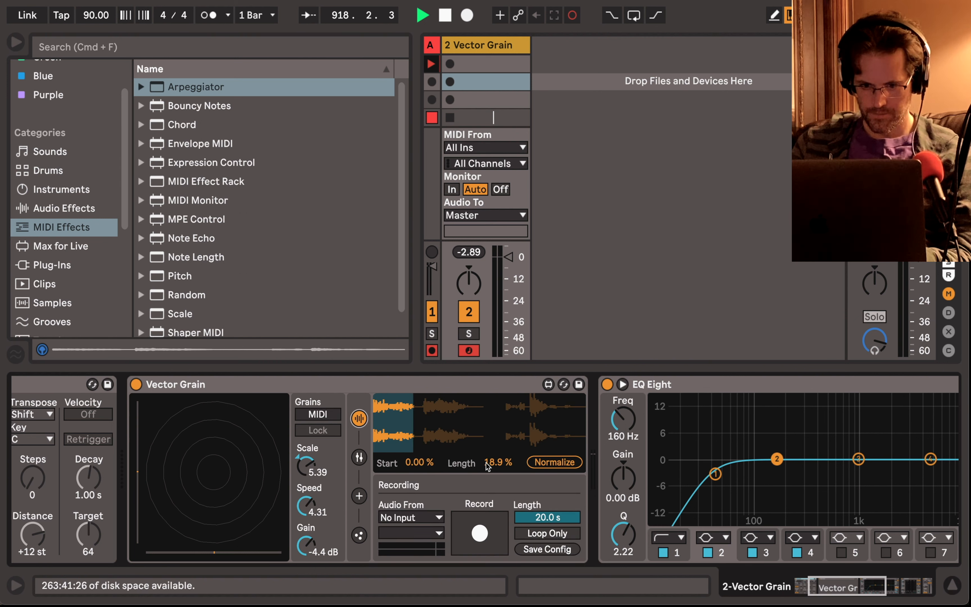
mouse_move(487, 466)
mouse_down()
mouse_move(488, 453)
mouse_move(490, 466)
mouse_up()
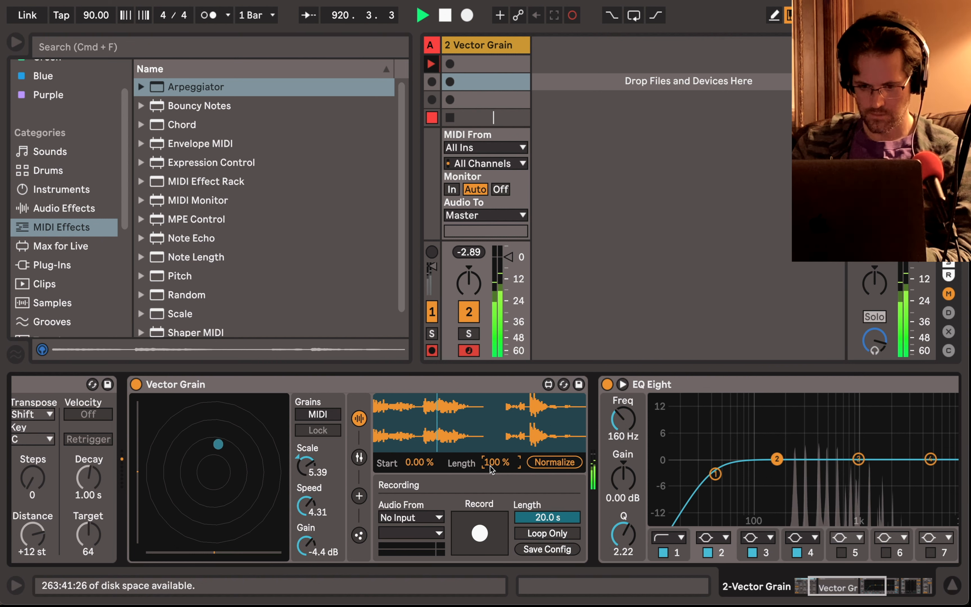
drag(497, 463, 497, 524)
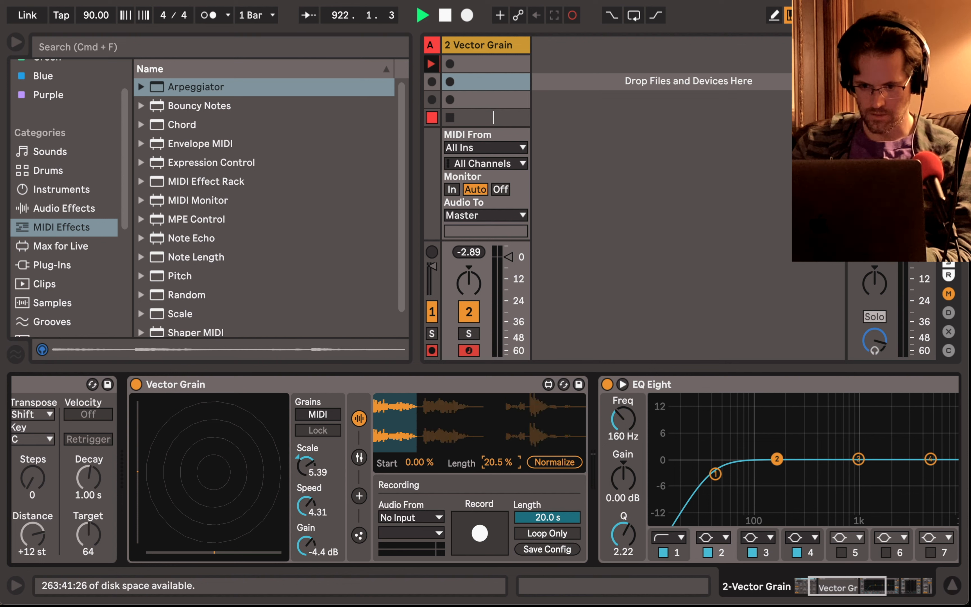
drag(411, 462, 412, 443)
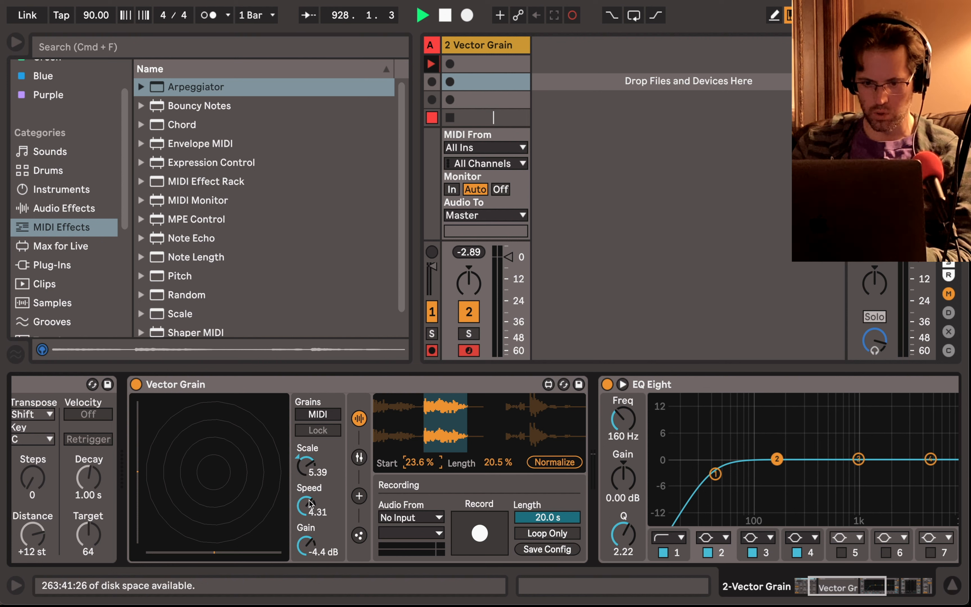
drag(309, 504, 310, 520)
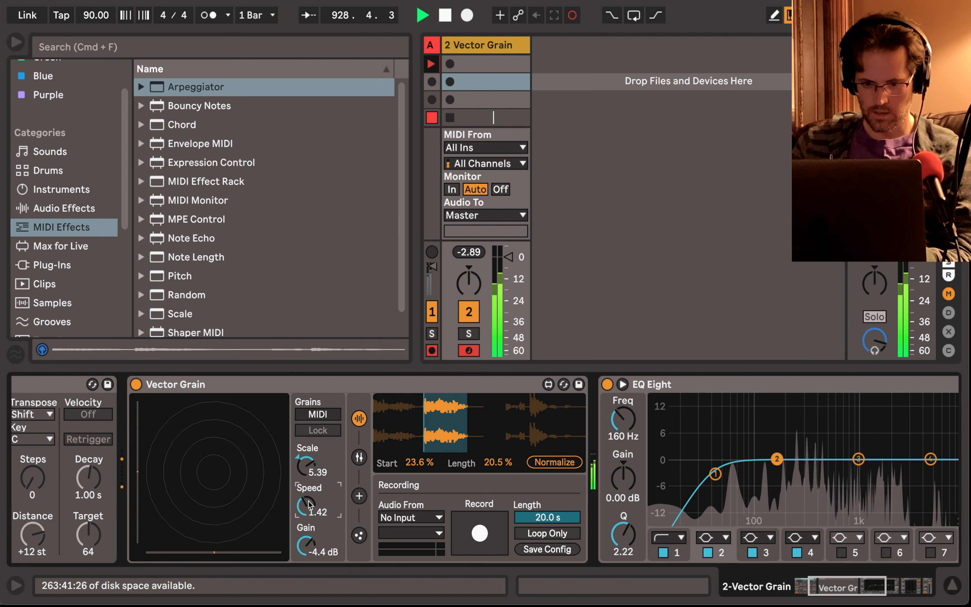
- Assign Vector Grain's horizontal-position modulation to Start and set the grain size to 1.5b
click(359, 457)
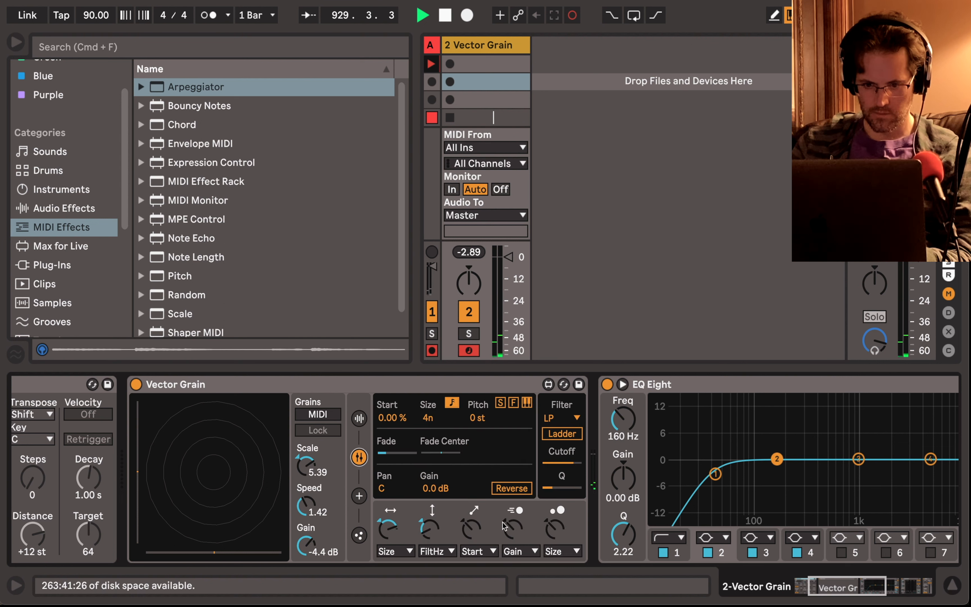
click(410, 552)
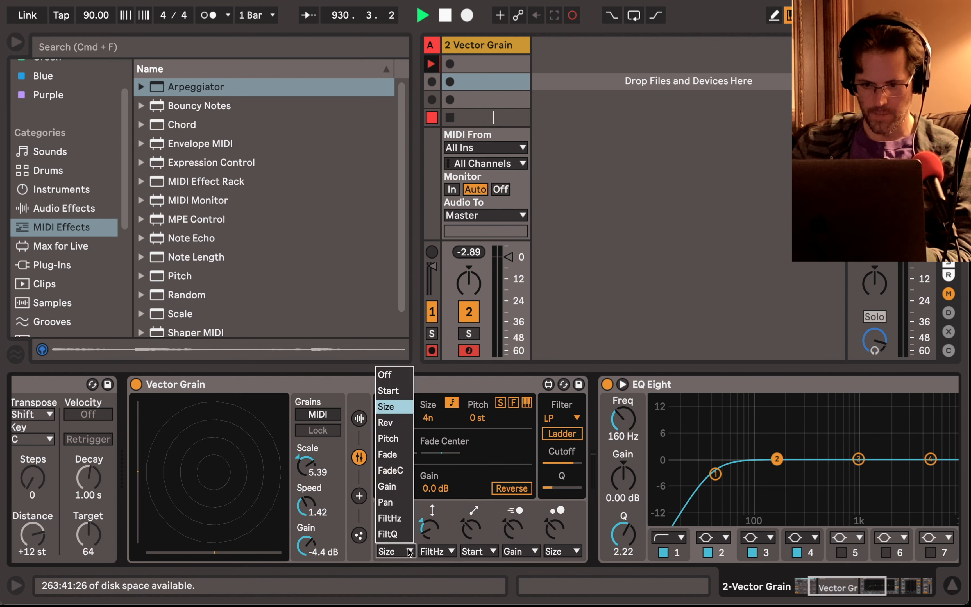
click(401, 388)
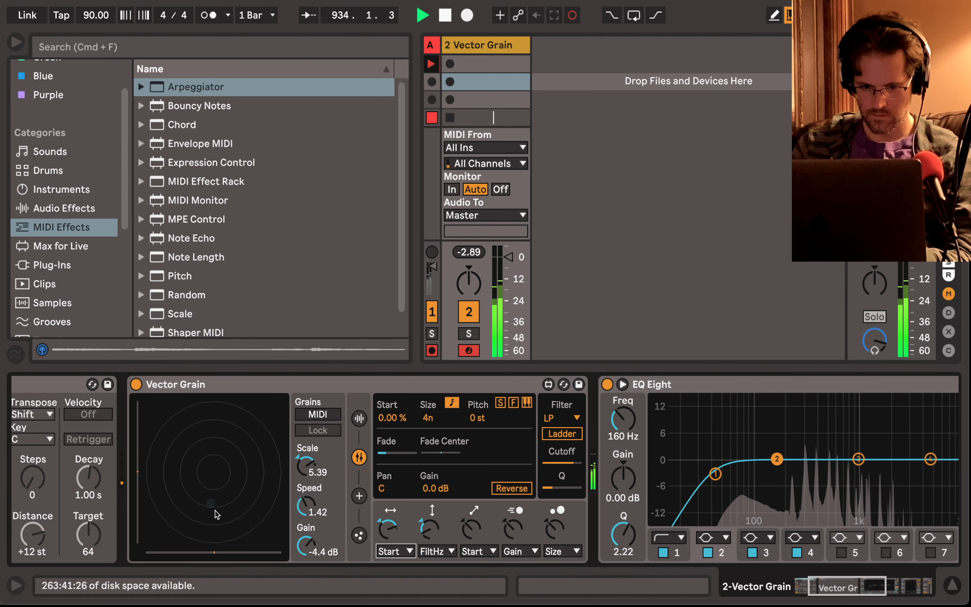
drag(432, 418, 432, 410)
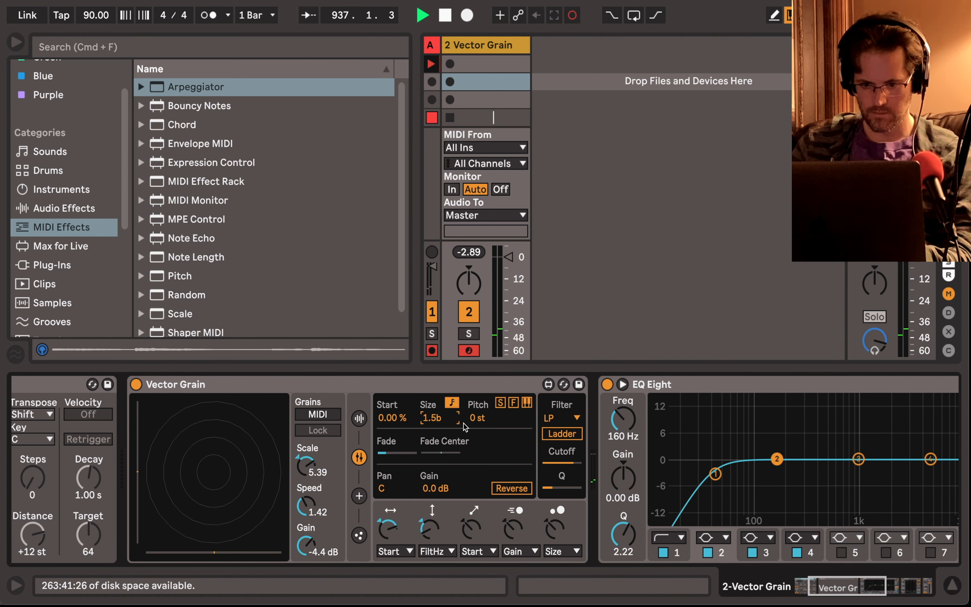
- Raise the attractor strength and magnetism in Vector Grain's force settings and enable the Flowfield
click(359, 496)
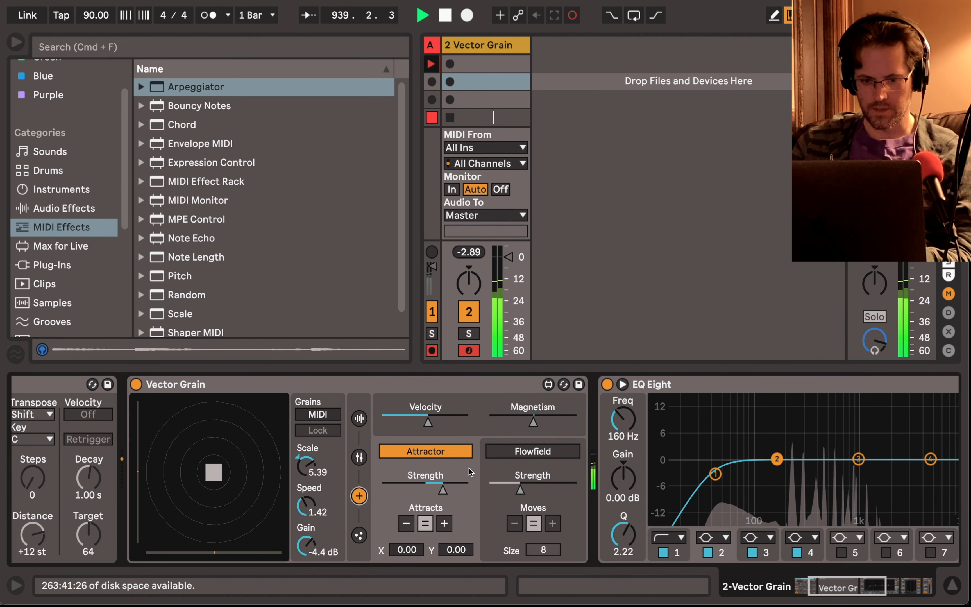
mouse_move(443, 490)
mouse_down()
mouse_move(401, 490)
mouse_move(466, 490)
mouse_move(456, 490)
mouse_up()
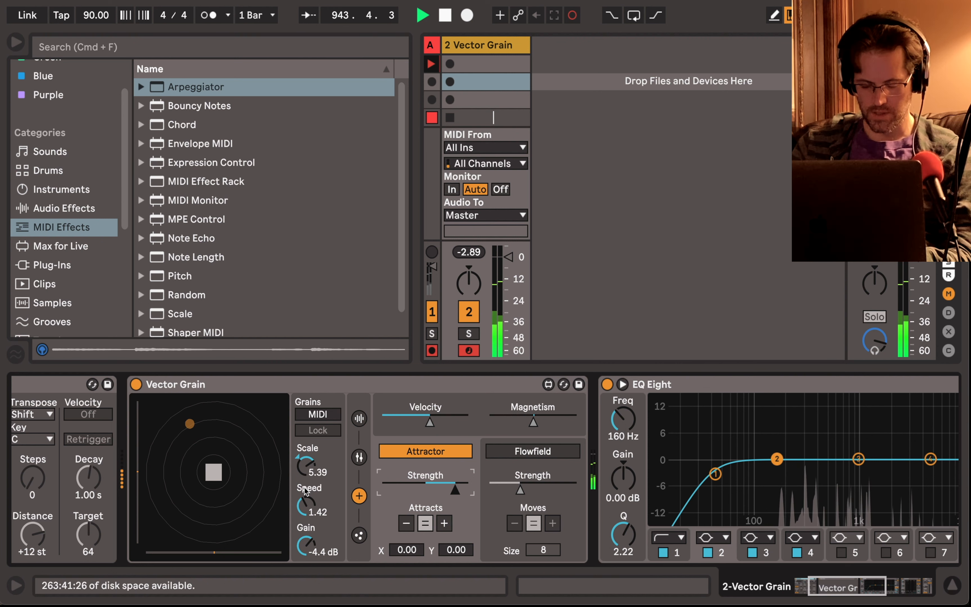
click(360, 535)
click(359, 500)
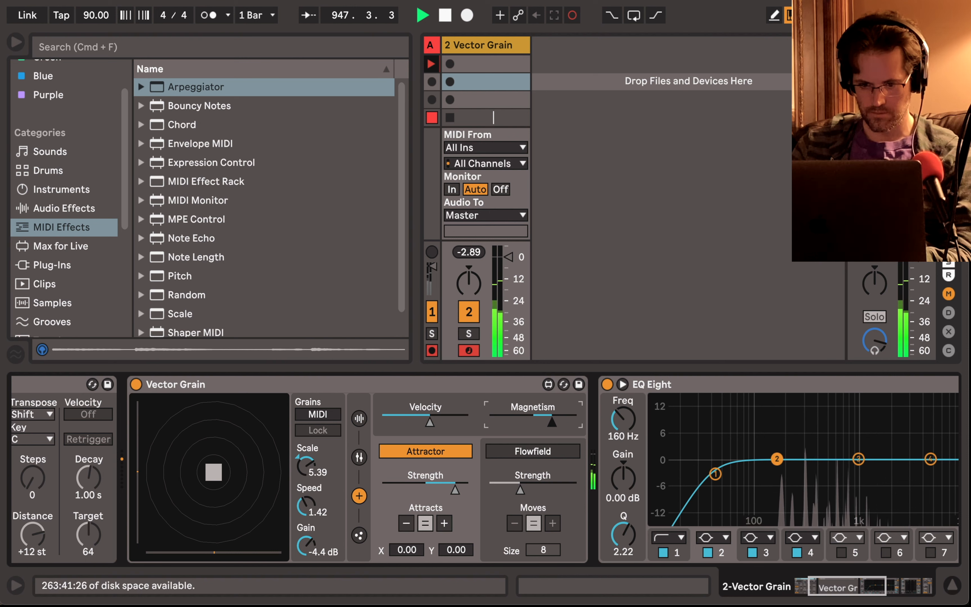
click(553, 451)
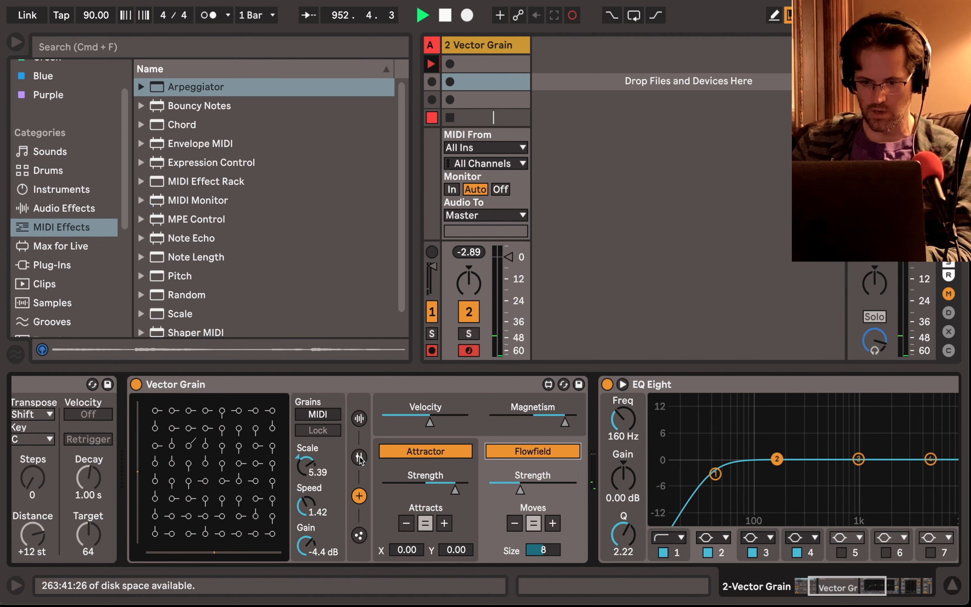
- Collapse the EQ Eight and Compressor devices in the Vector Grain track's chain
scroll(360, 456, right, 10)
scroll(360, 434, left, 2)
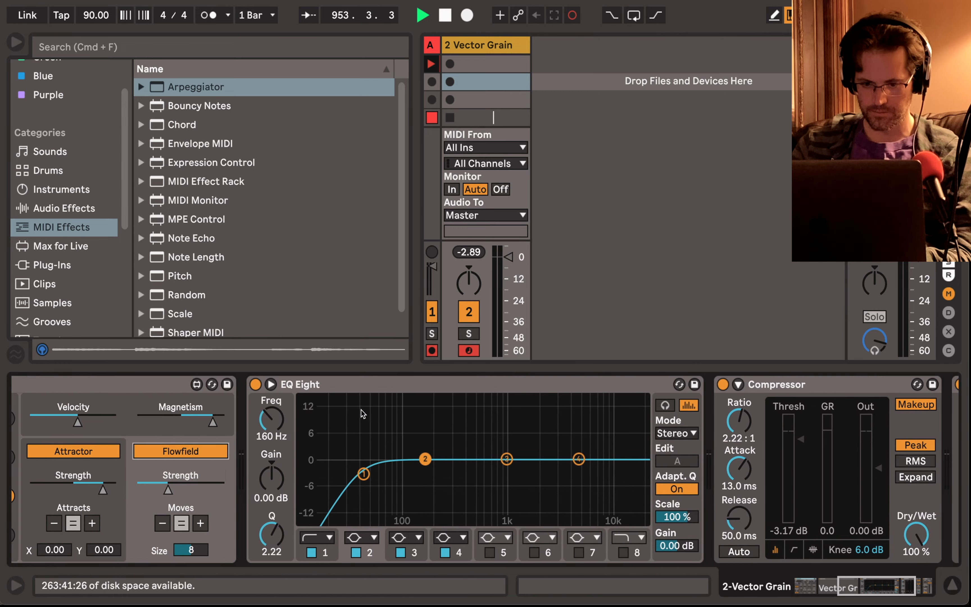
double_click(363, 387)
double_click(363, 387)
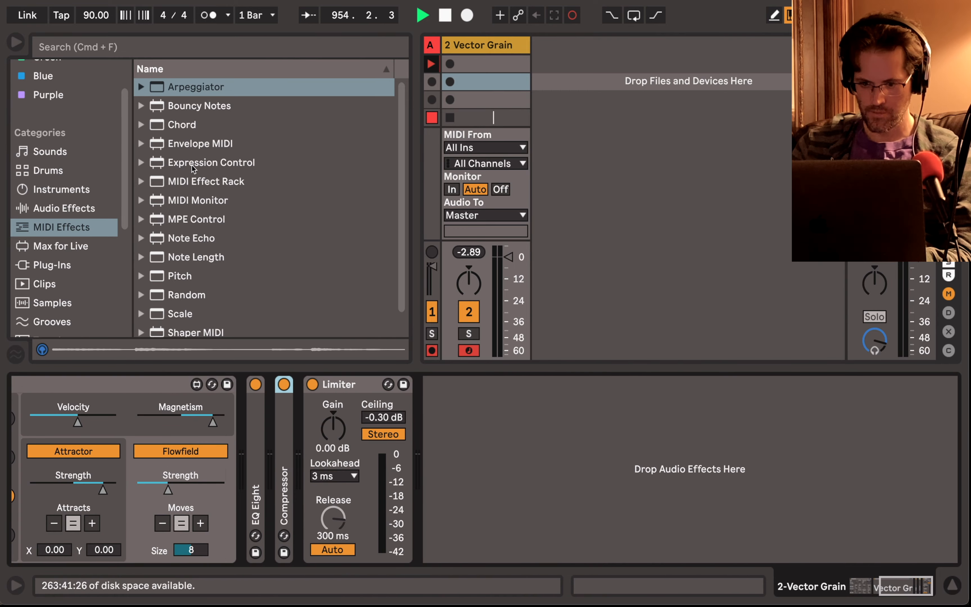
- Insert the Delay audio effect directly after Vector Grain, before the EQ Eight
click(71, 212)
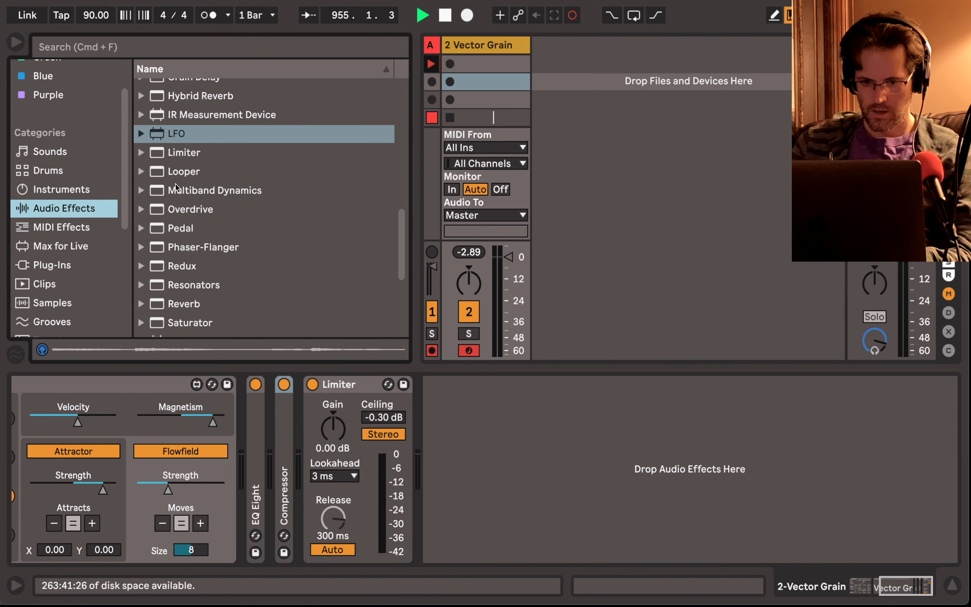
scroll(175, 185, up, 10)
scroll(175, 185, down, 2)
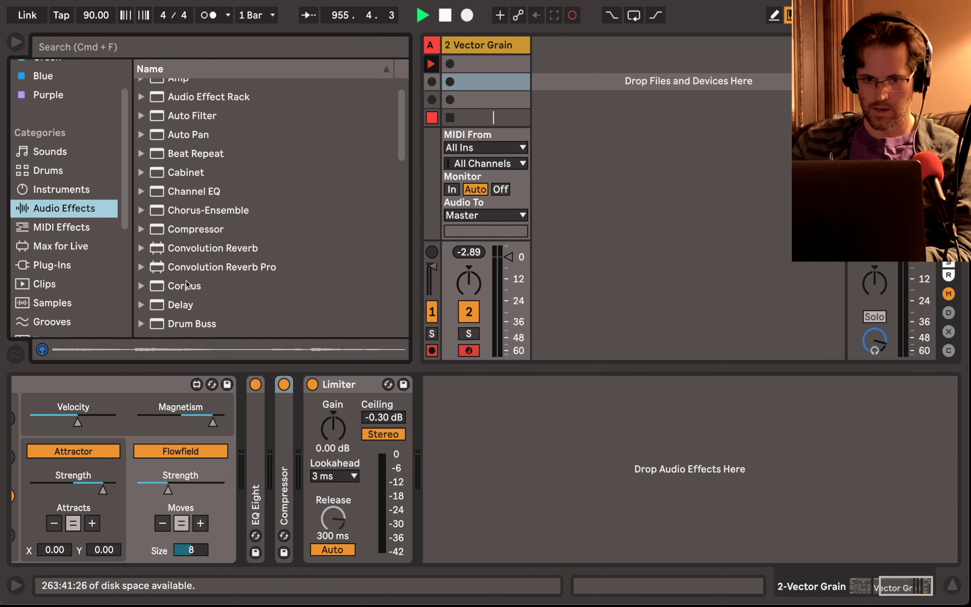
drag(184, 306, 243, 408)
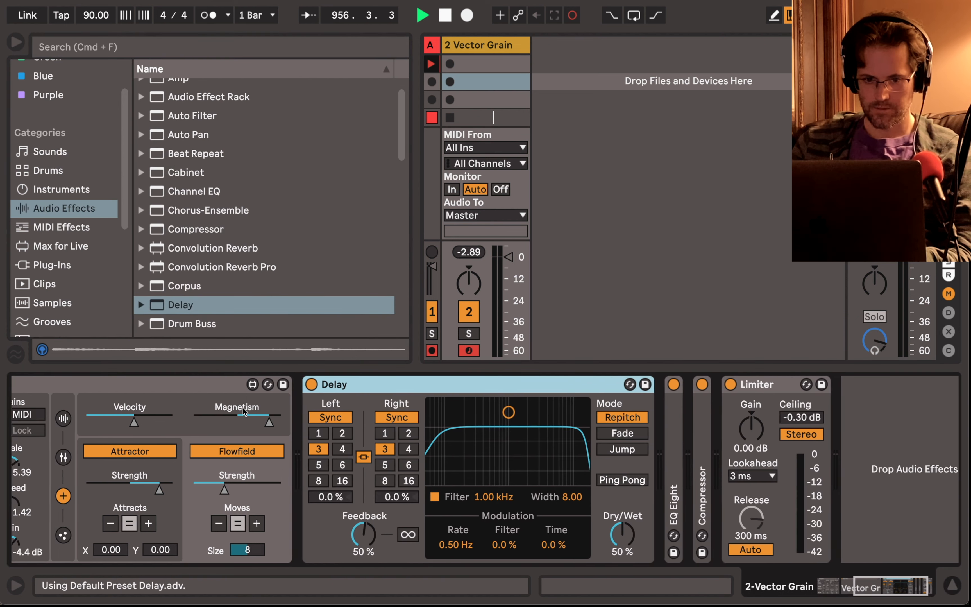
- Narrow the Delay's filter band to 1.08 kHz with a width of 4.97
drag(641, 413, 643, 439)
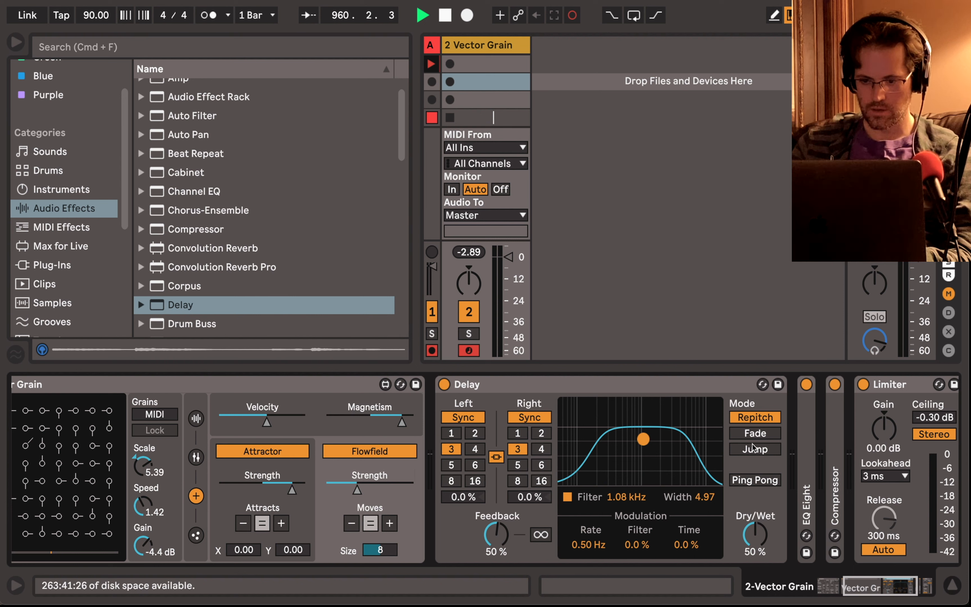
mouse_move(639, 441)
mouse_down()
mouse_move(644, 406)
mouse_move(626, 453)
mouse_move(643, 441)
mouse_up()
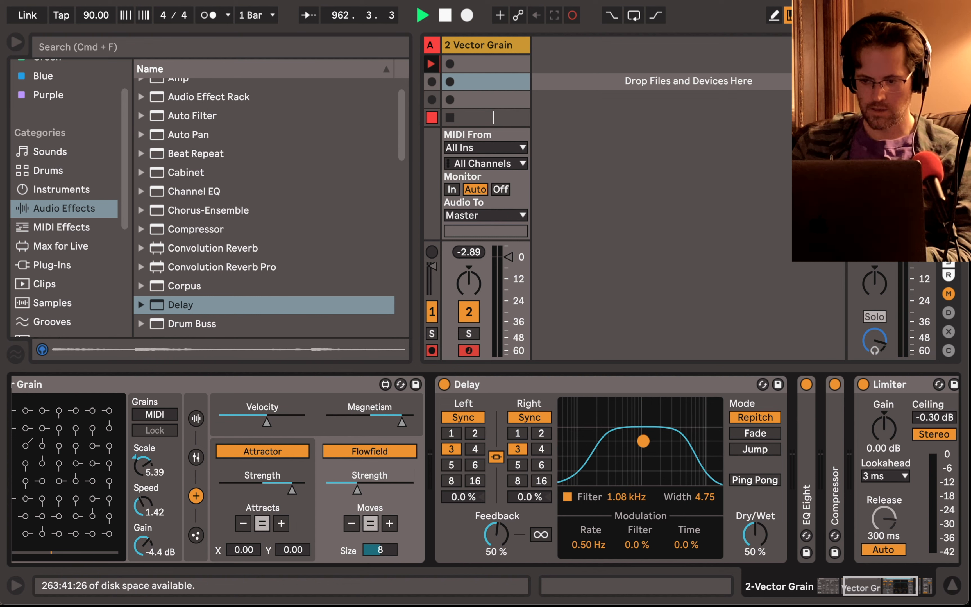
drag(644, 441, 643, 439)
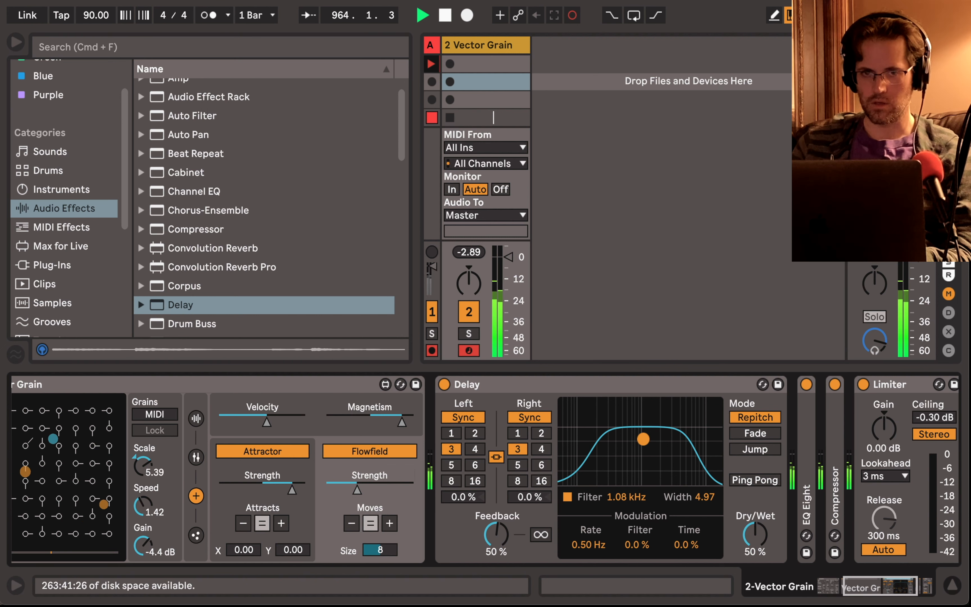
- Set the Delay's dry/wet to 39 % and its feedback to 57 %
drag(755, 535, 755, 547)
click(497, 535)
drag(495, 540, 495, 531)
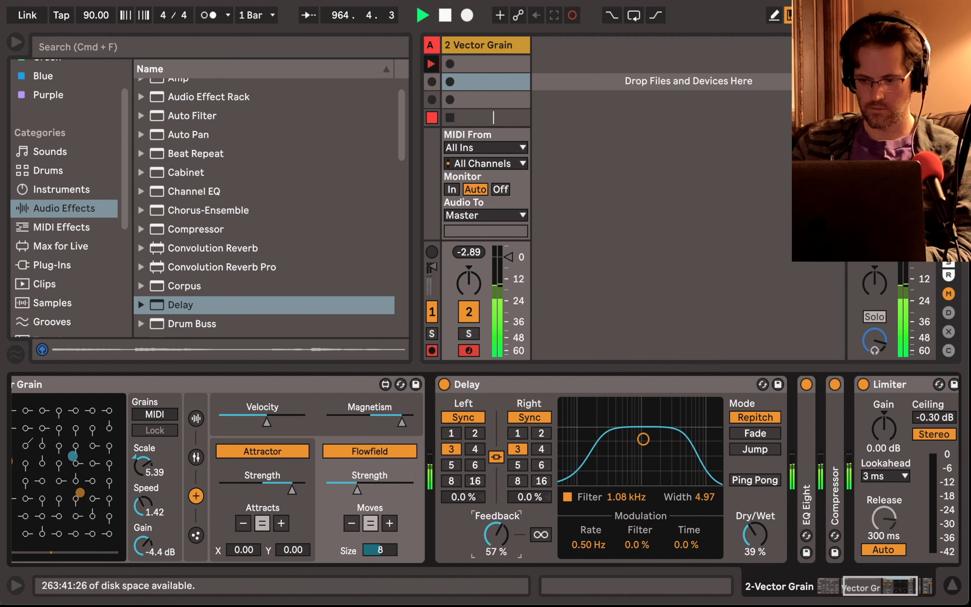
- Switch the Arpeggiator in front of Vector Grain back on
scroll(495, 539, left, 7)
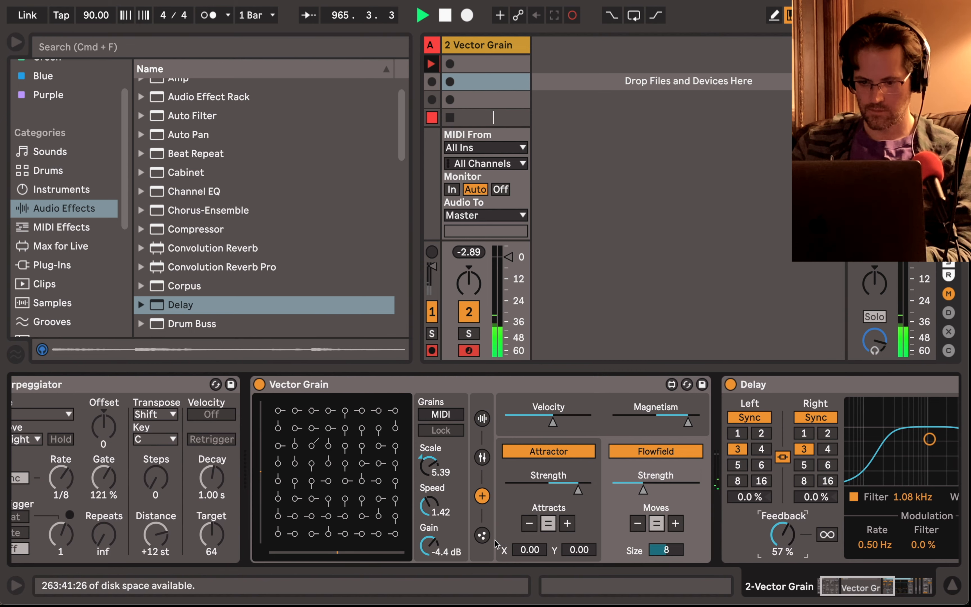
scroll(497, 544, left, 2)
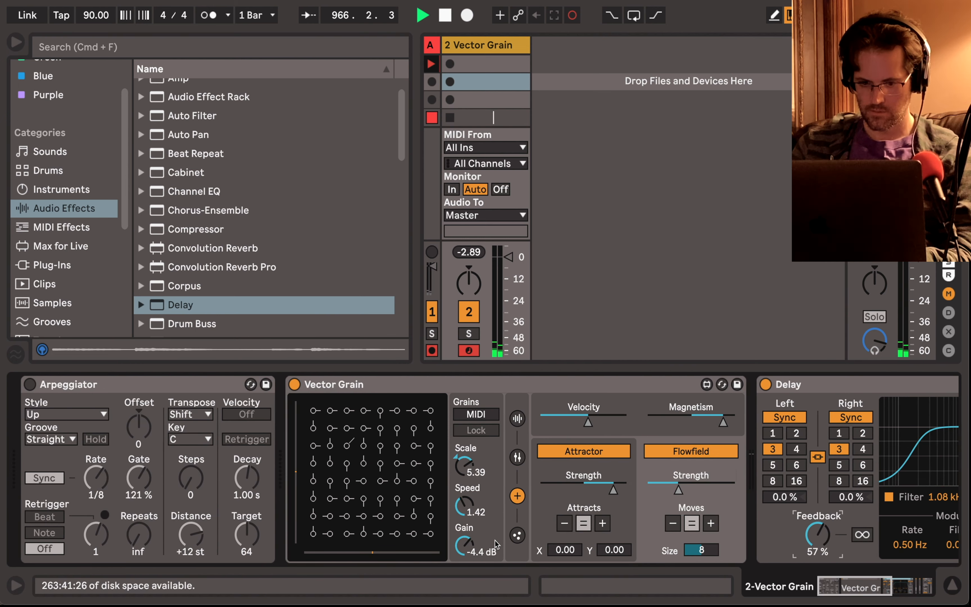
click(30, 385)
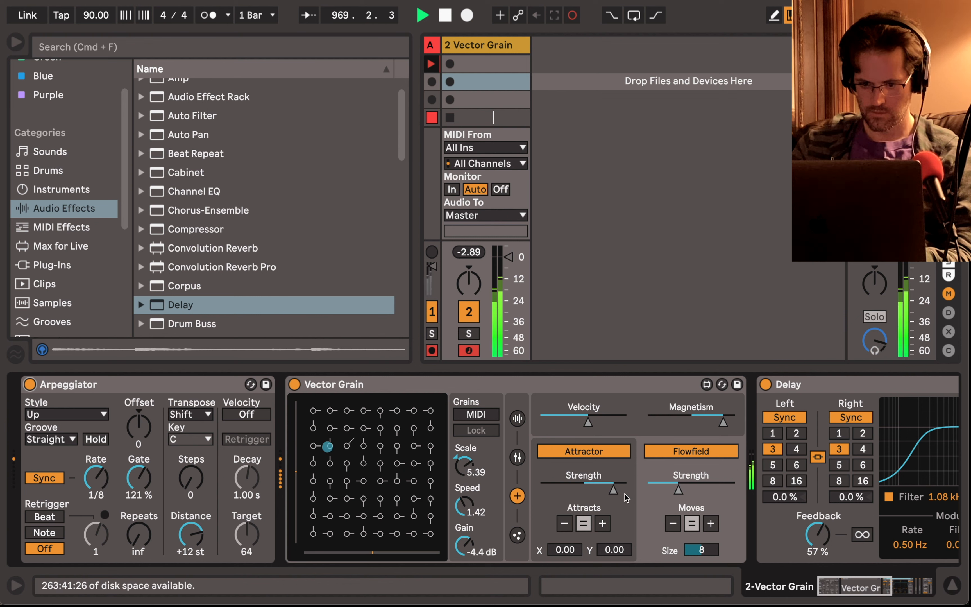
- Slightly reduce the Attractor strength in Vector Grain and enable the particle Emitter
drag(613, 491, 606, 492)
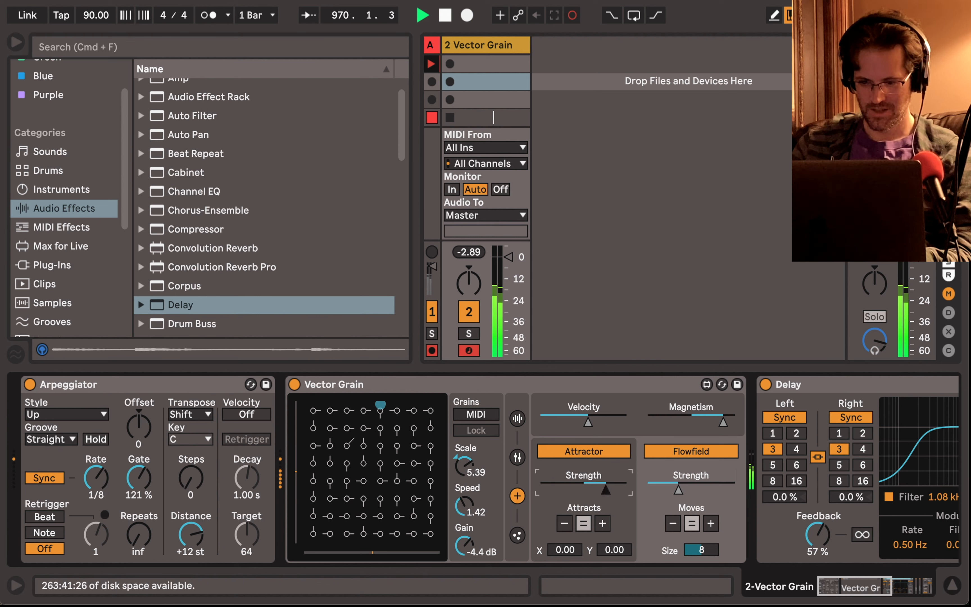
click(518, 535)
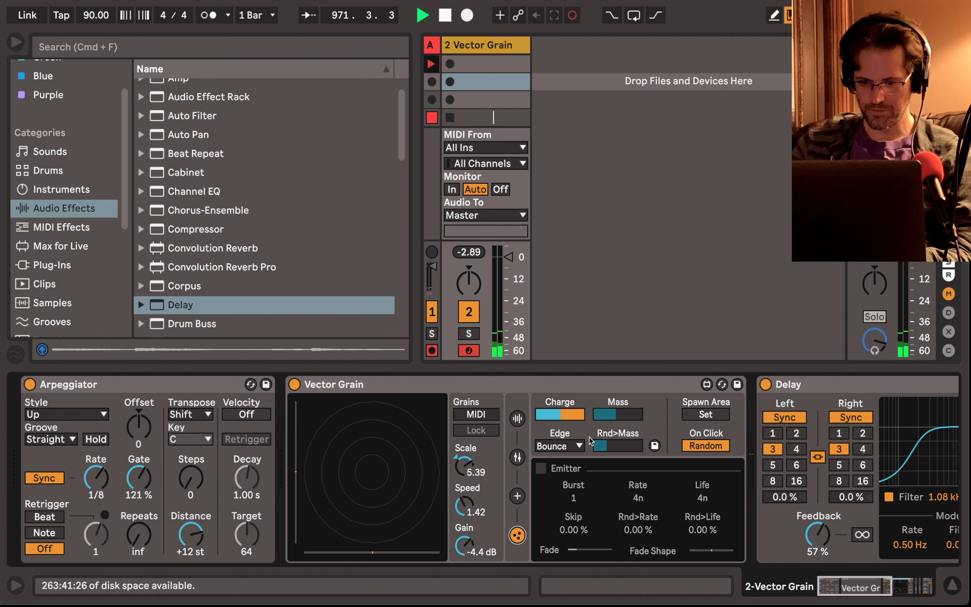
click(541, 469)
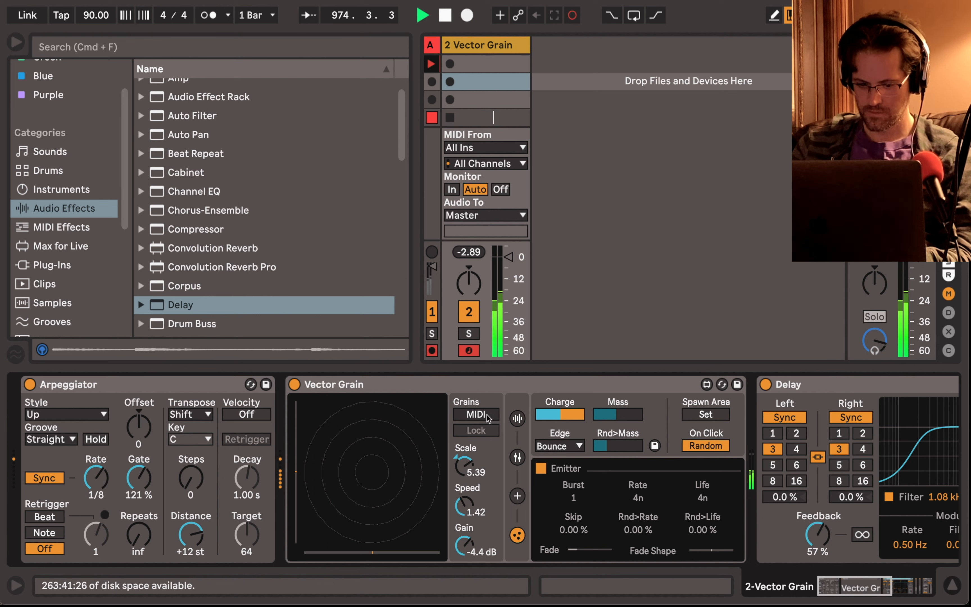
- Set Vector Grain's Scale to 0.17 and its Speed to 4.07
drag(472, 463, 472, 501)
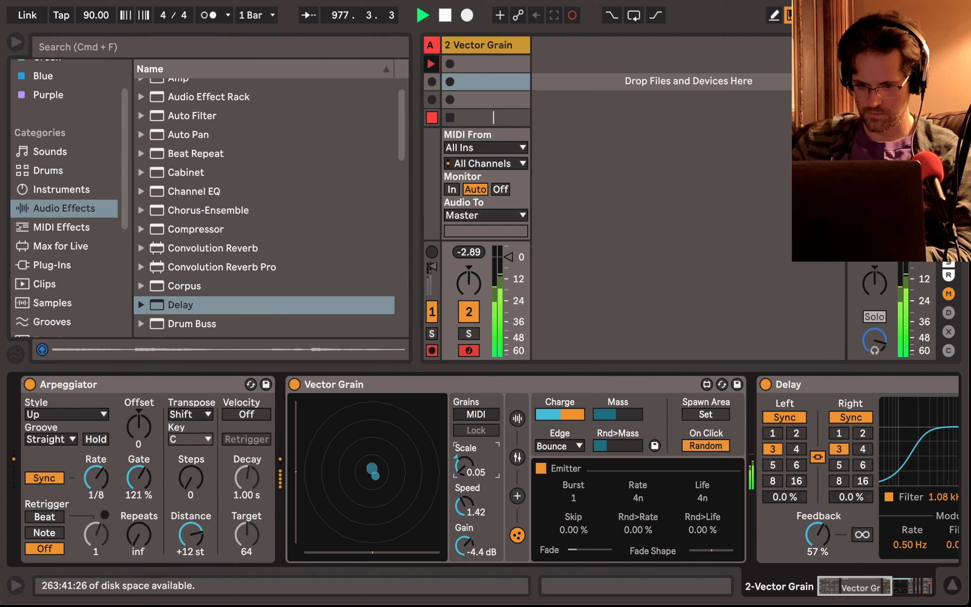
drag(473, 502, 470, 488)
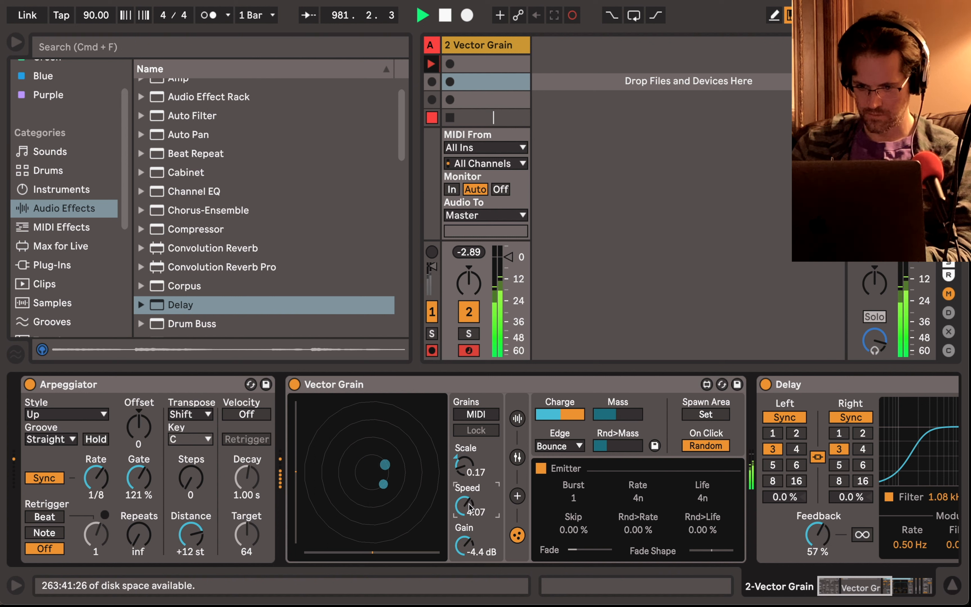
- Restart Vector Grain's Emitter, set its Burst to 2 and adjust its Rate
click(541, 470)
click(541, 470)
drag(565, 502, 565, 496)
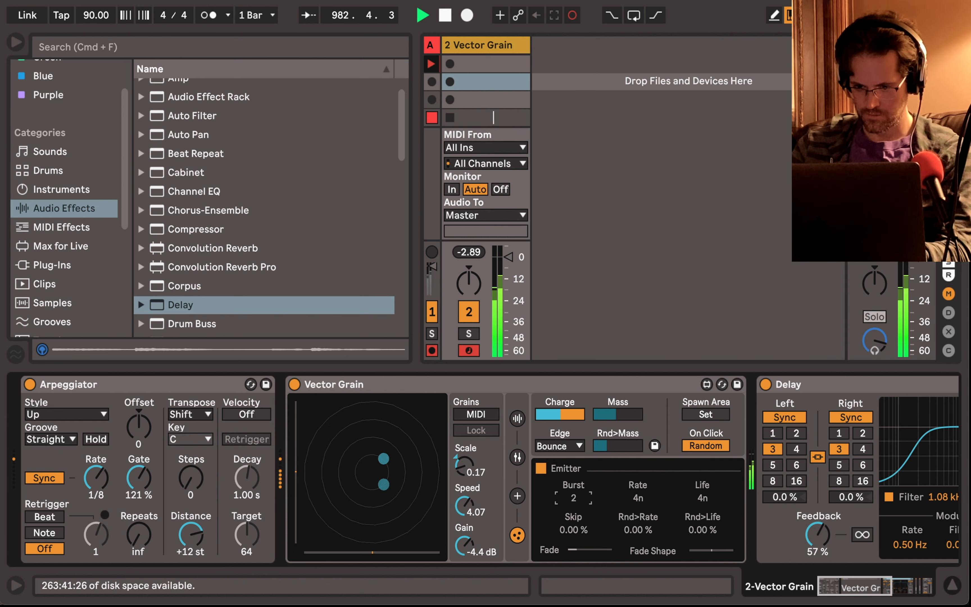
click(641, 500)
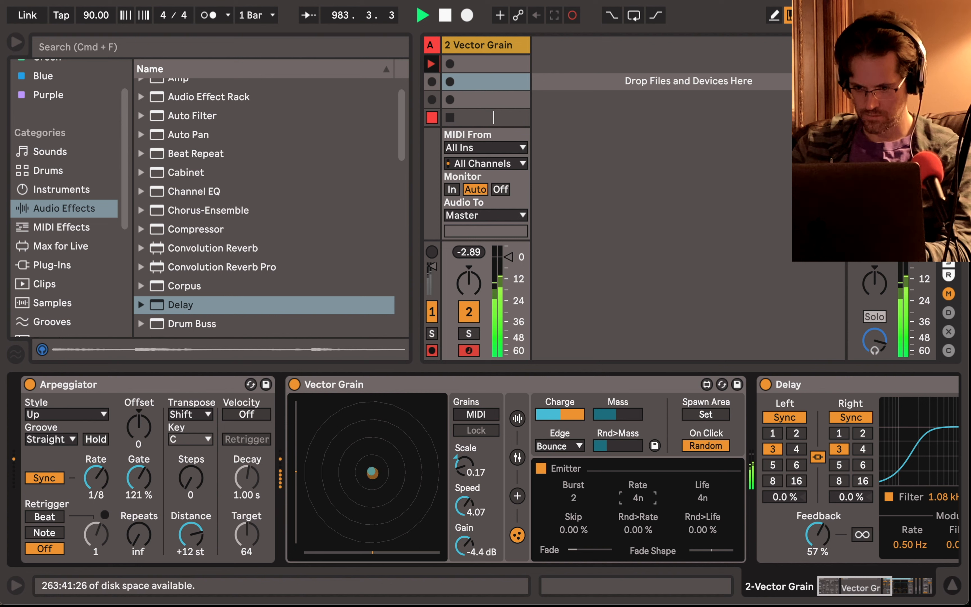
drag(640, 500, 641, 505)
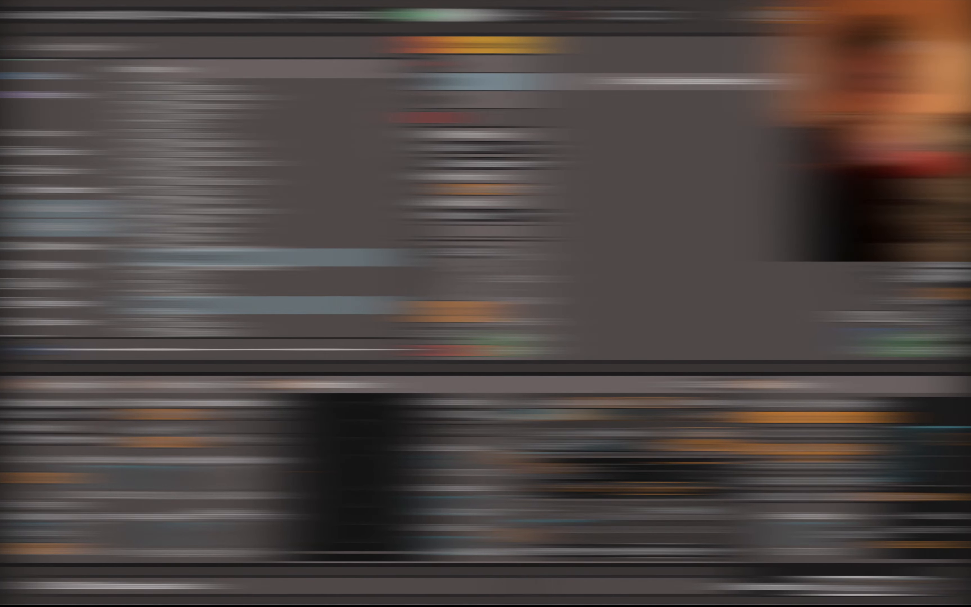
- Delete the instrument track and add a new MIDI track in its place, armed for recording
key(Delete)
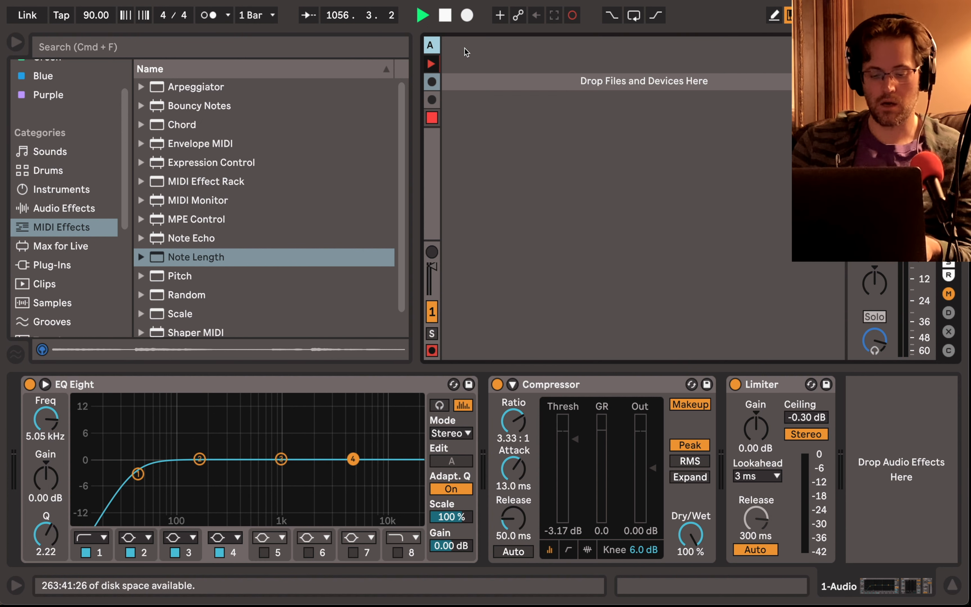
key(super+shift+t)
drag(459, 49, 522, 55)
click(469, 351)
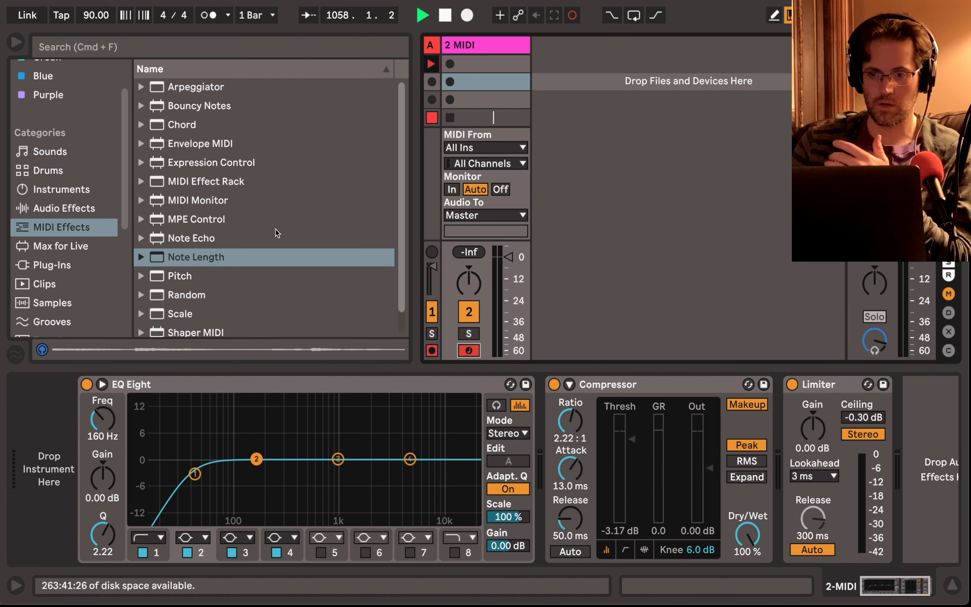
- Load the Wavetable instrument onto the new MIDI track
click(64, 192)
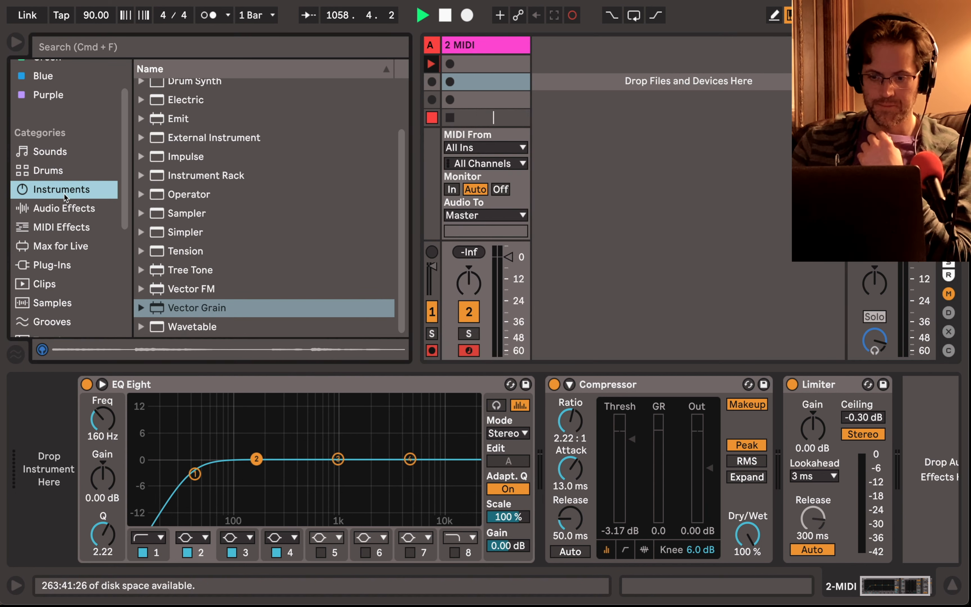
drag(181, 324, 496, 84)
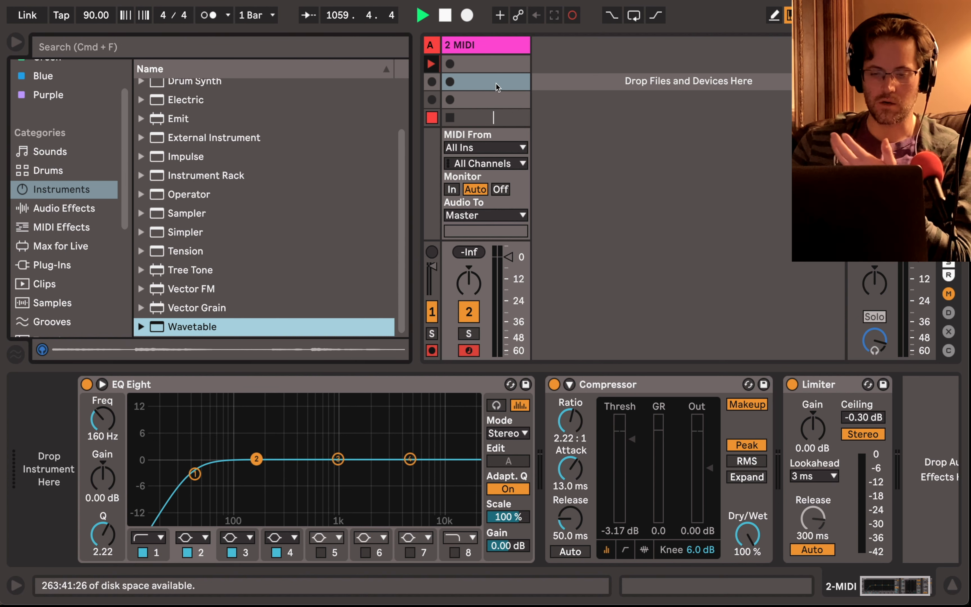
drag(496, 87, 496, 88)
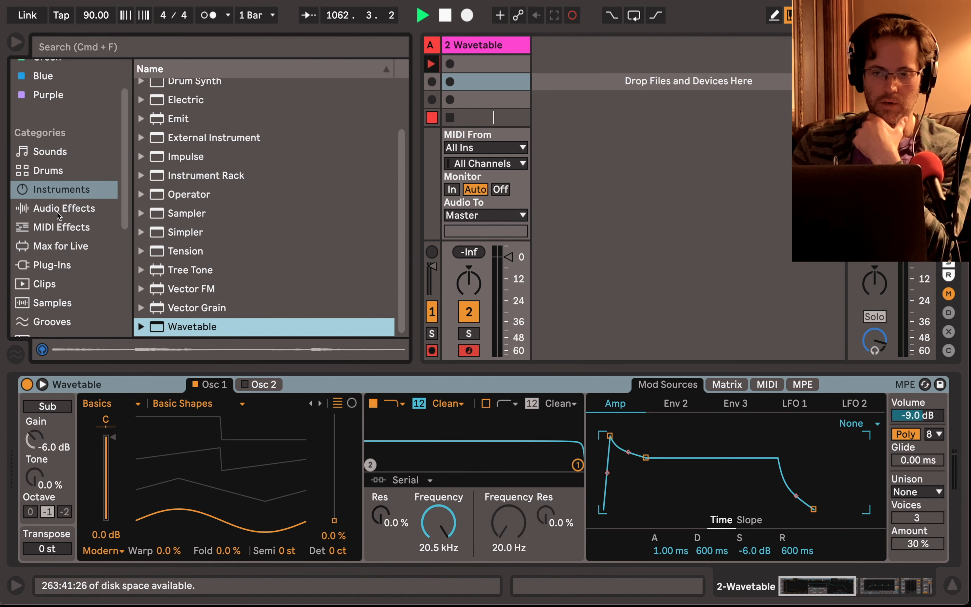
- Insert the GrainFreeze Max audio effect directly after Wavetable on the track
click(55, 251)
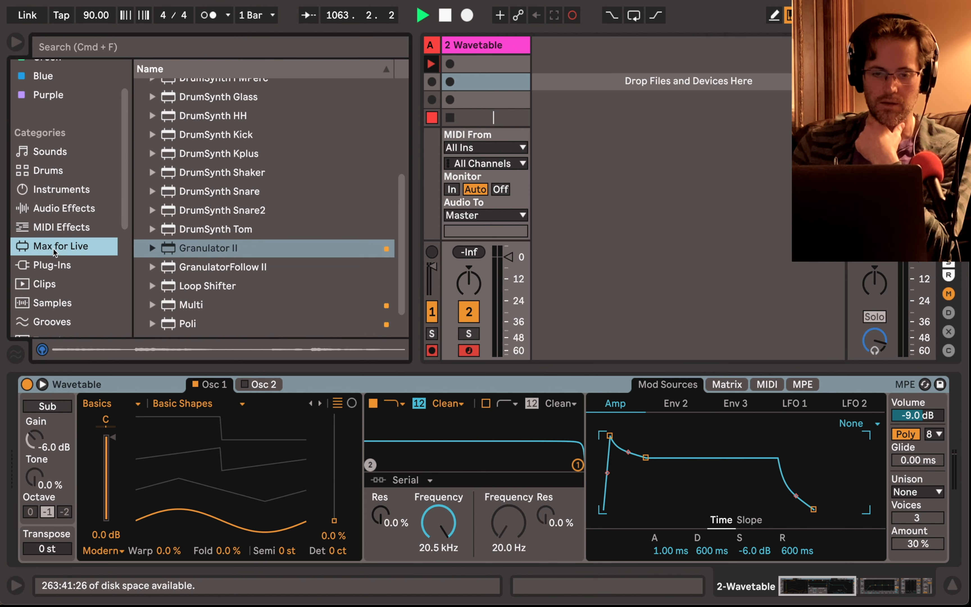
scroll(188, 235, up, 8)
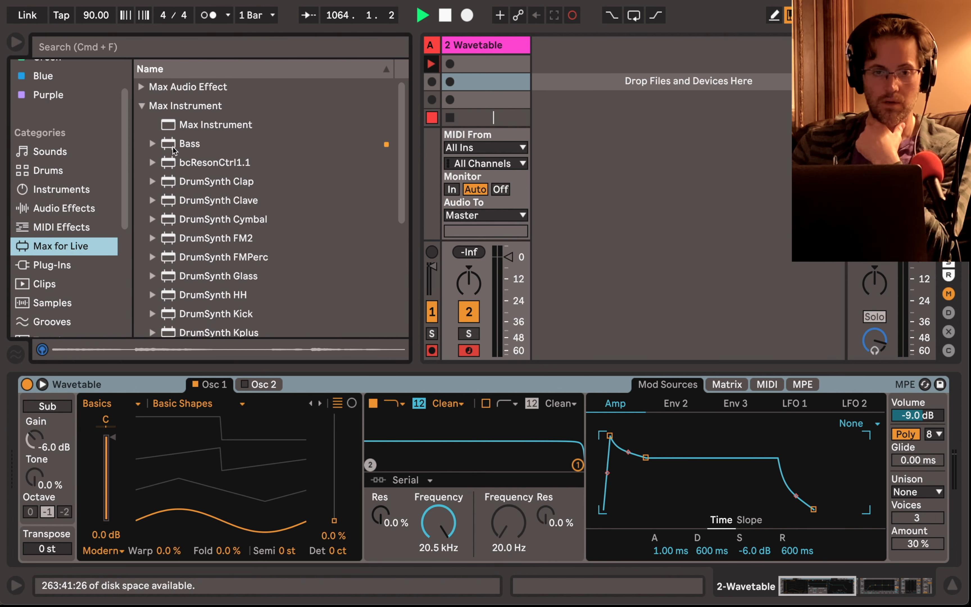
click(143, 106)
click(142, 88)
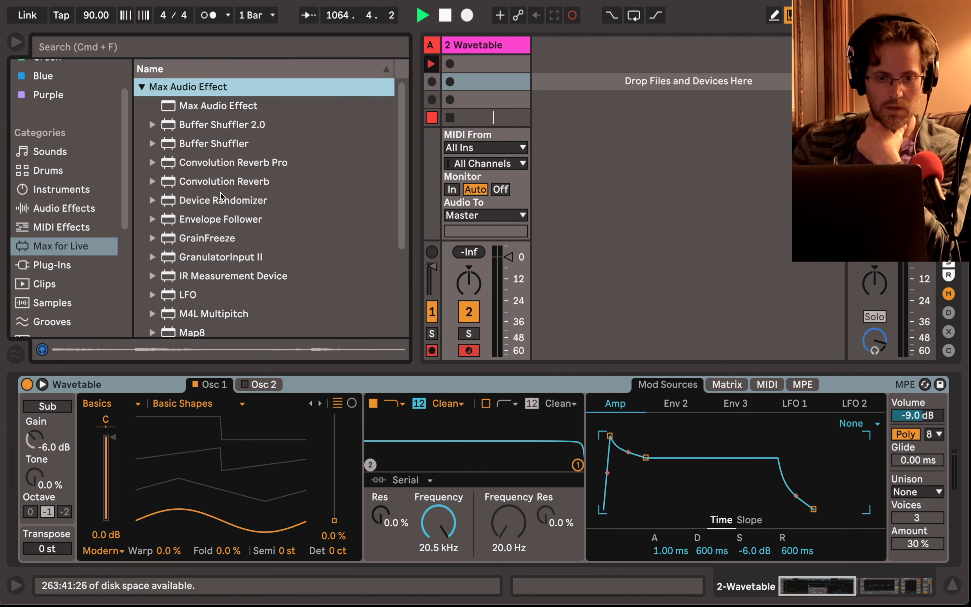
scroll(221, 199, down, 1)
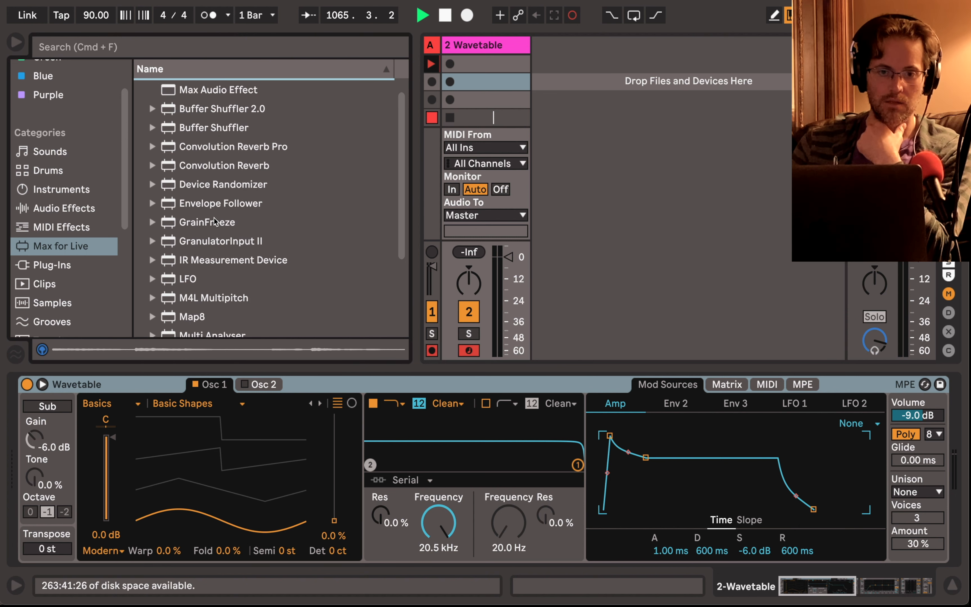
scroll(217, 239, down, 2)
drag(214, 184, 818, 437)
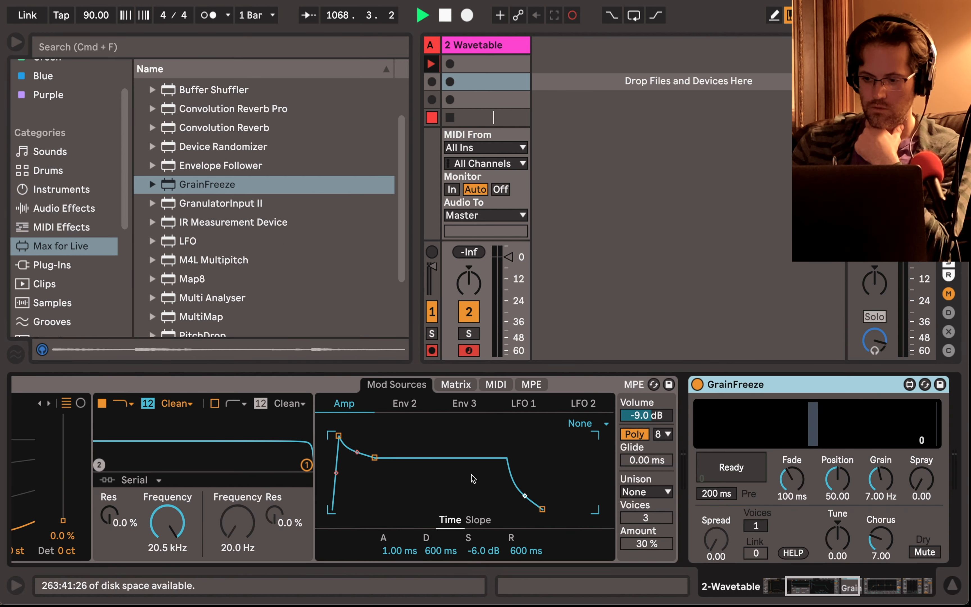
- Shape Wavetable's Amp envelope with a 3.16 s decay, -1.5 dB sustain and 2.76 s release
drag(396, 460, 416, 460)
scroll(417, 460, left, 7)
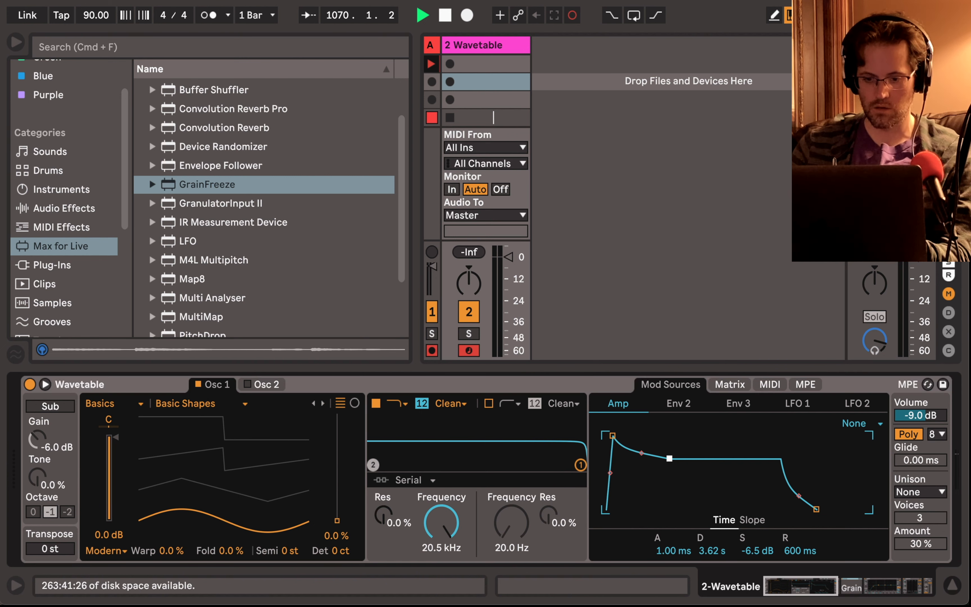
mouse_move(669, 458)
mouse_down()
mouse_move(658, 479)
mouse_move(742, 507)
mouse_move(623, 508)
mouse_move(650, 495)
mouse_move(668, 447)
mouse_up()
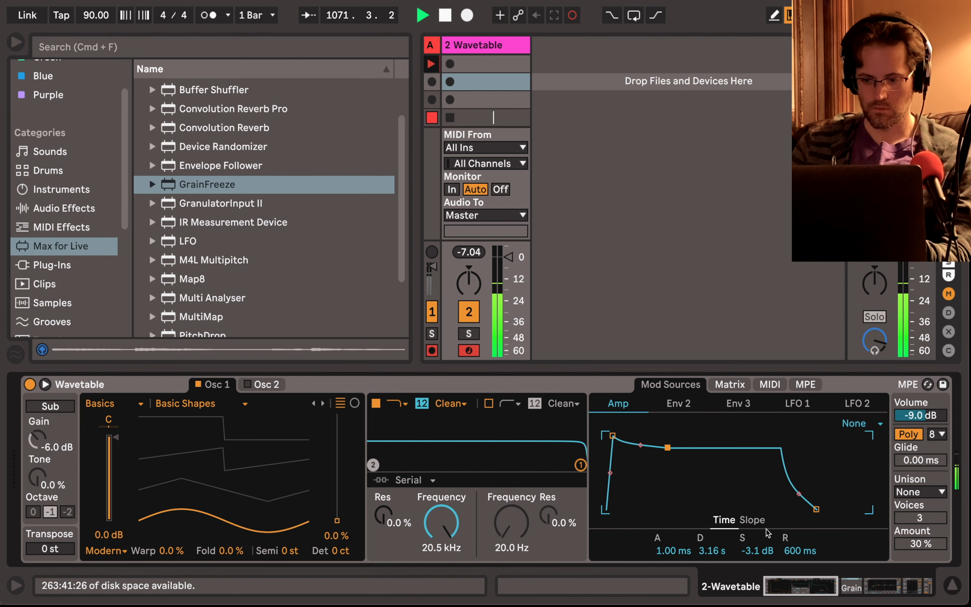
drag(799, 551, 799, 526)
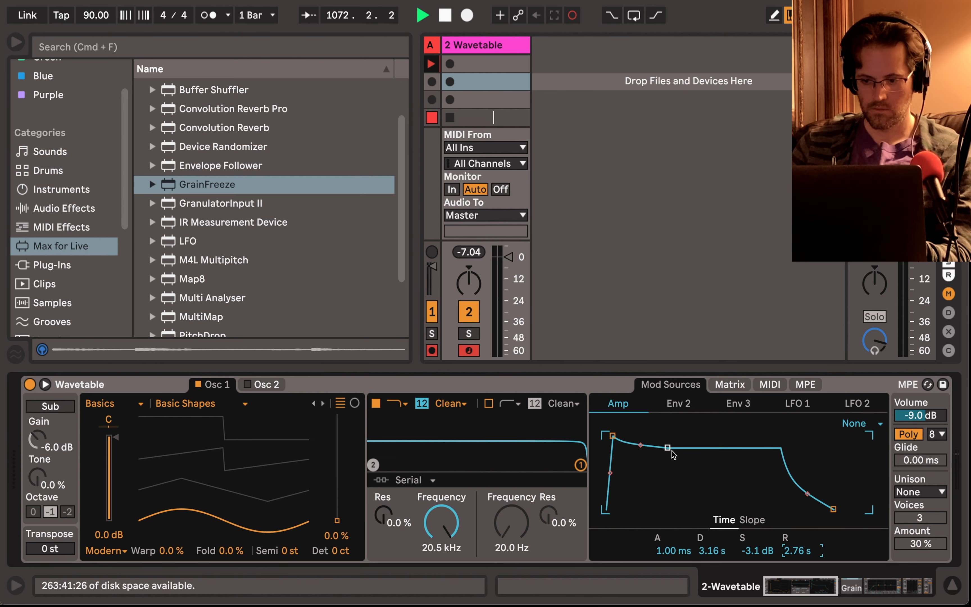
drag(667, 447, 667, 441)
- Freeze the incoming sound in GrainFreeze, and set its Position to 48.43 and Spray to 107.15
scroll(671, 445, right, 10)
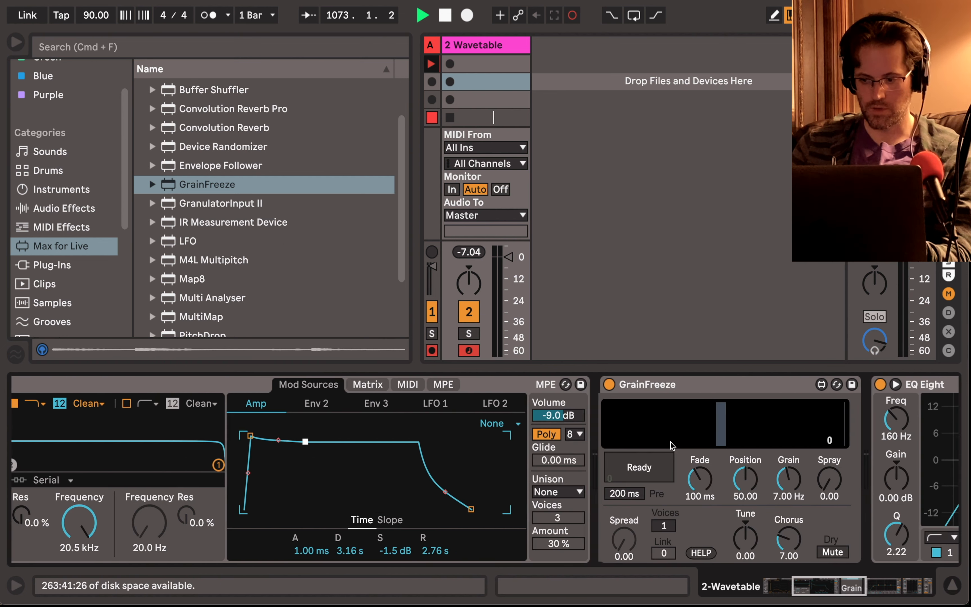
click(614, 460)
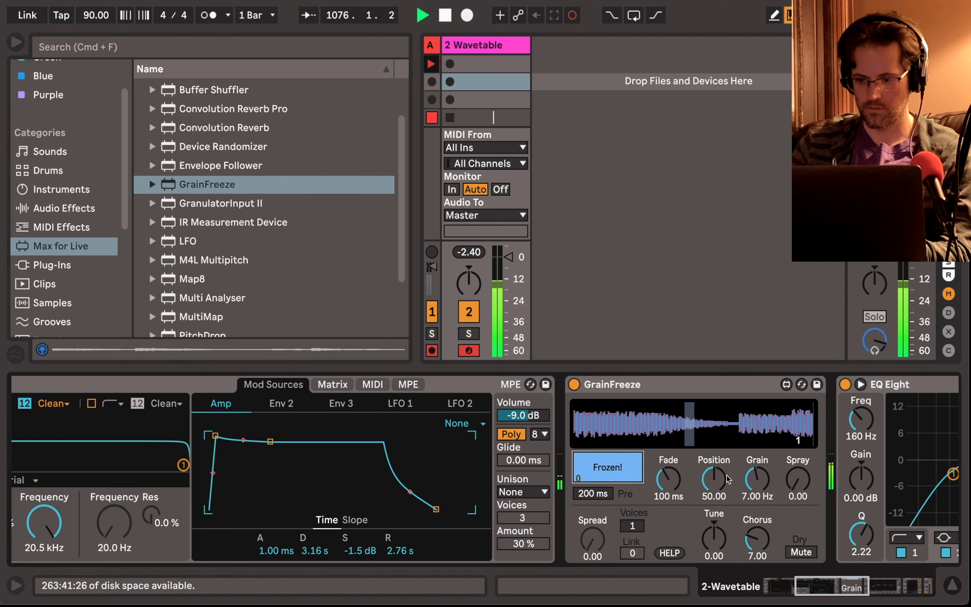
mouse_move(728, 478)
mouse_down()
mouse_move(728, 513)
mouse_move(729, 481)
mouse_up()
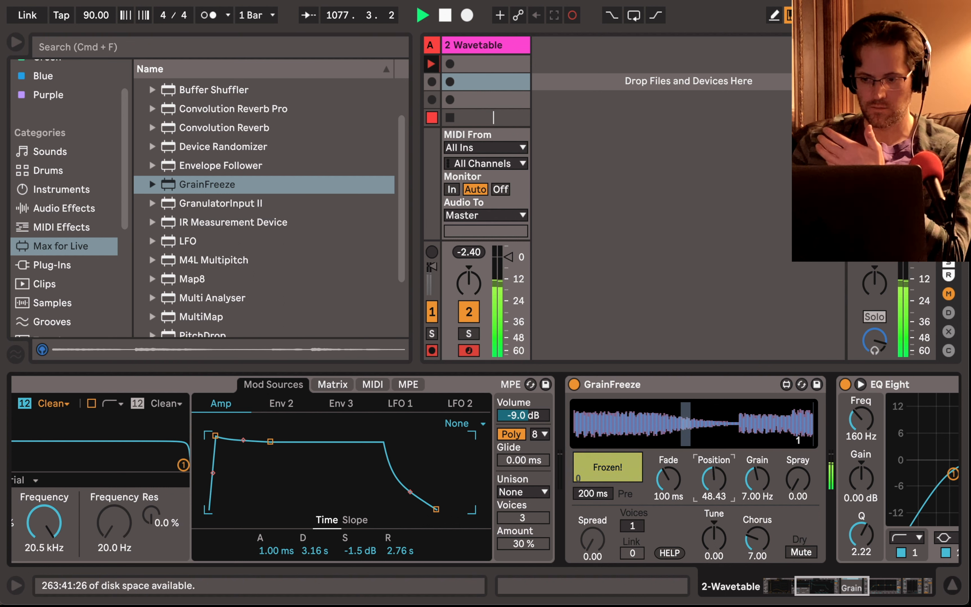
drag(798, 479, 798, 454)
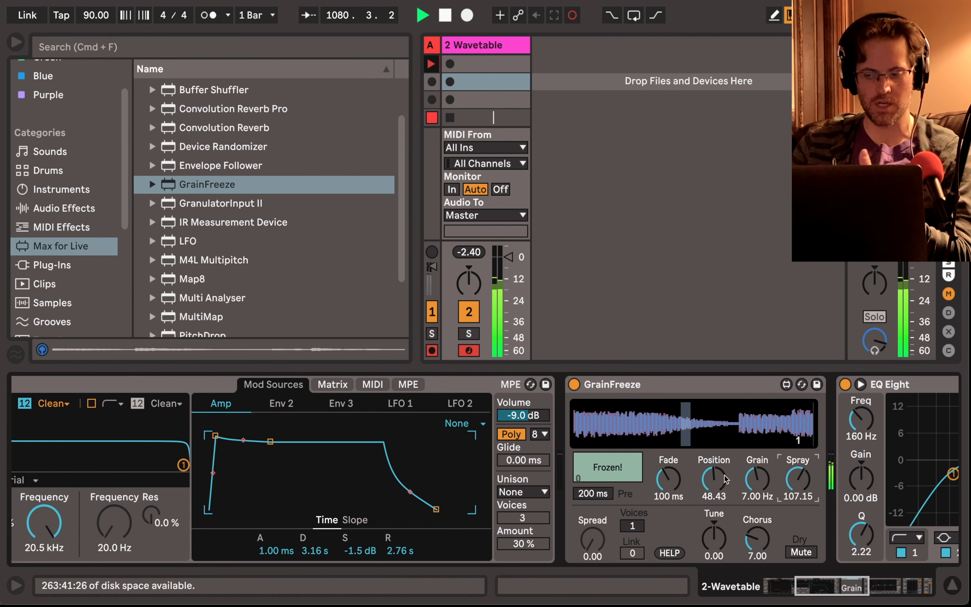
- Set GrainFreeze's Grain rate to 9.02 Hz and its Fade to 599 ms
click(758, 476)
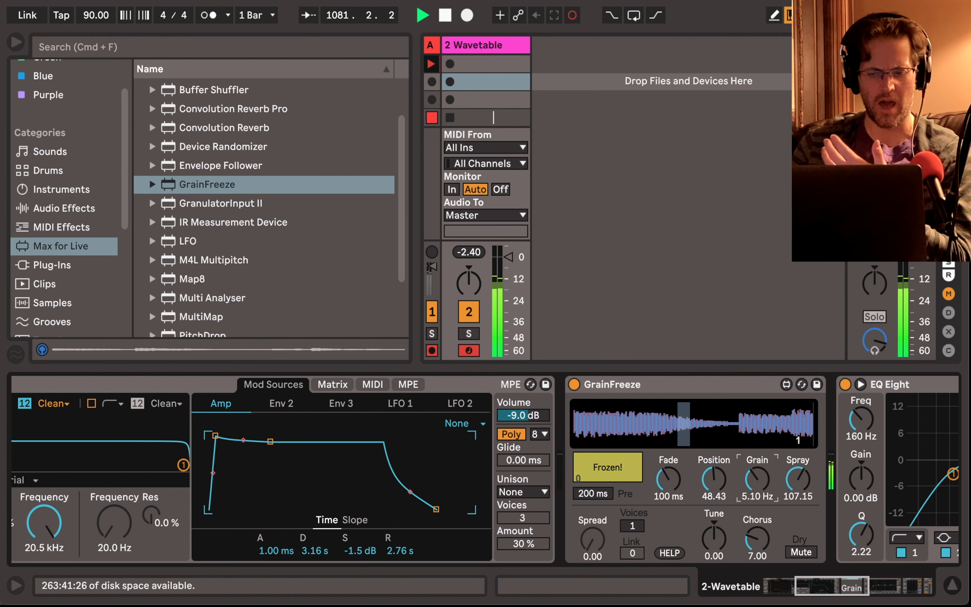
drag(758, 477, 758, 470)
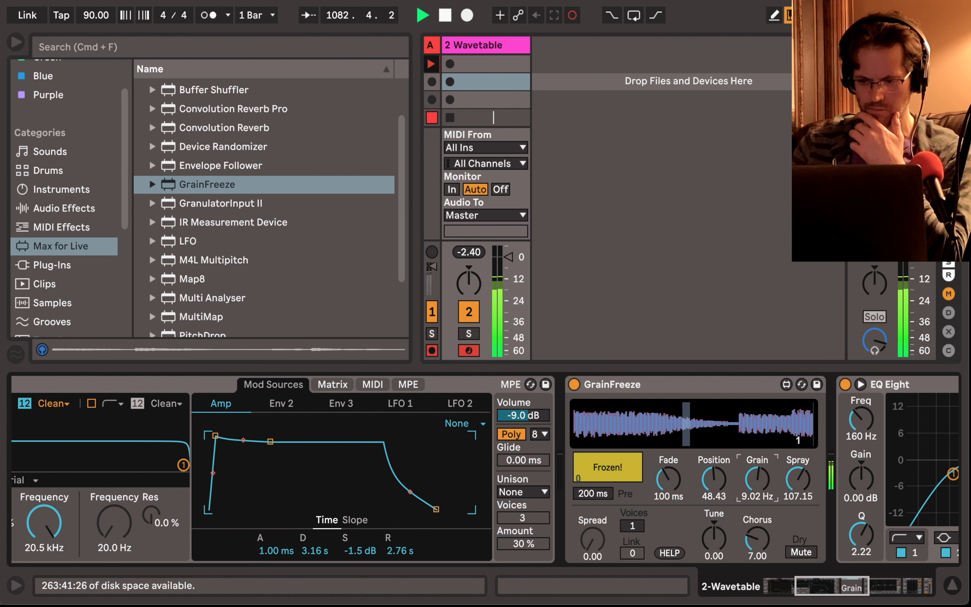
drag(668, 478, 668, 518)
mouse_move(669, 478)
mouse_down()
mouse_move(669, 450)
mouse_move(667, 473)
mouse_up()
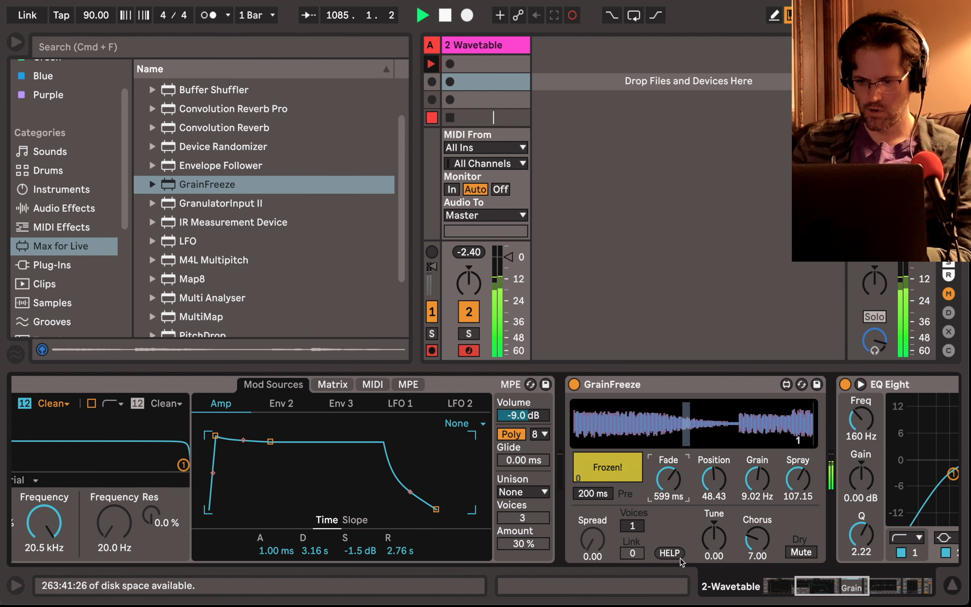
- Lower GrainFreeze's Chorus to 2.73 and its Spray to 25.34
scroll(718, 552, right, 3)
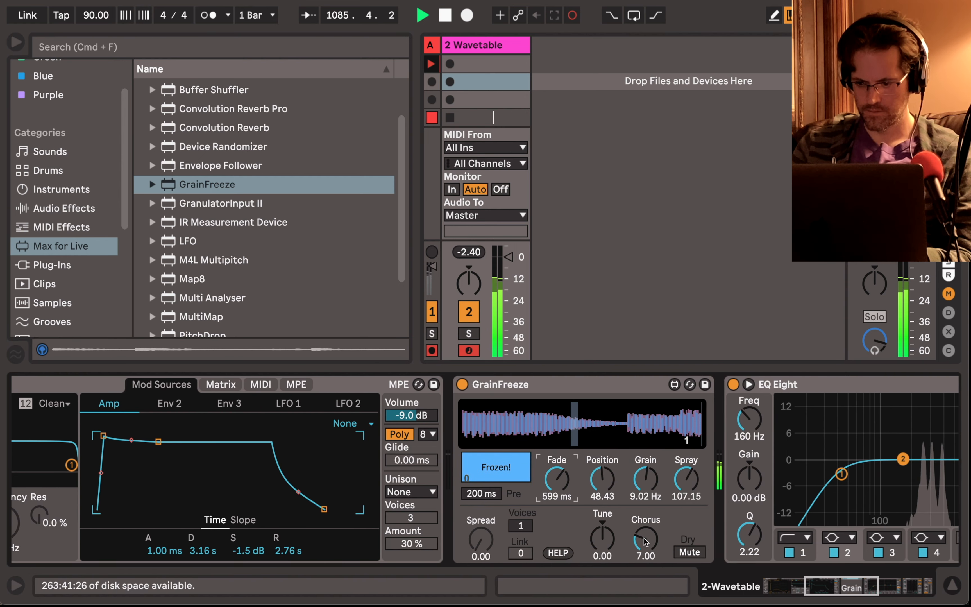
mouse_move(645, 538)
mouse_down()
mouse_move(646, 563)
mouse_move(645, 550)
mouse_up()
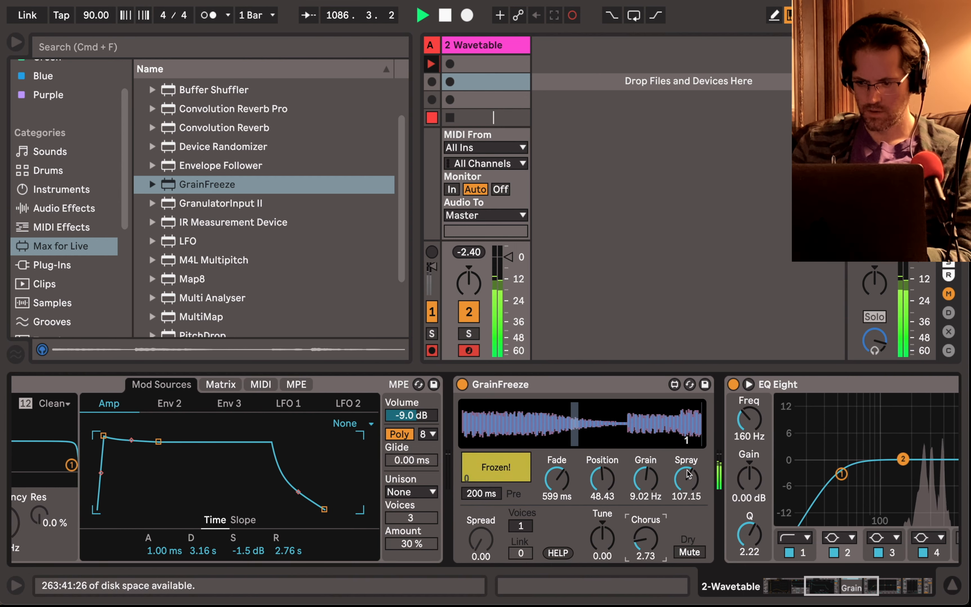
mouse_move(687, 479)
mouse_down()
mouse_move(686, 522)
mouse_move(686, 502)
mouse_up()
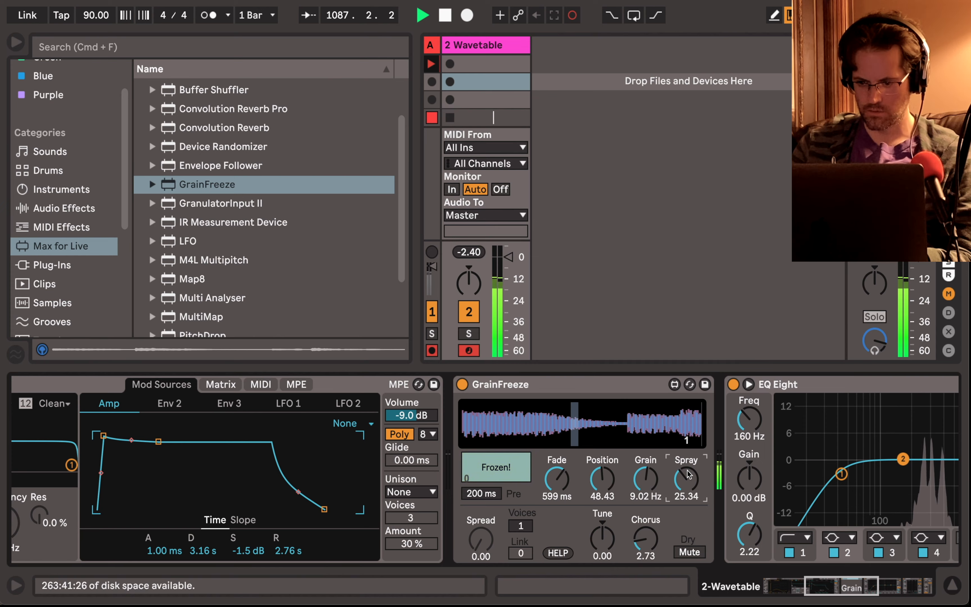
- Collapse the EQ Eight and Compressor, and insert the Delay audio effect between the Compressor and the Limiter
scroll(687, 470, right, 12)
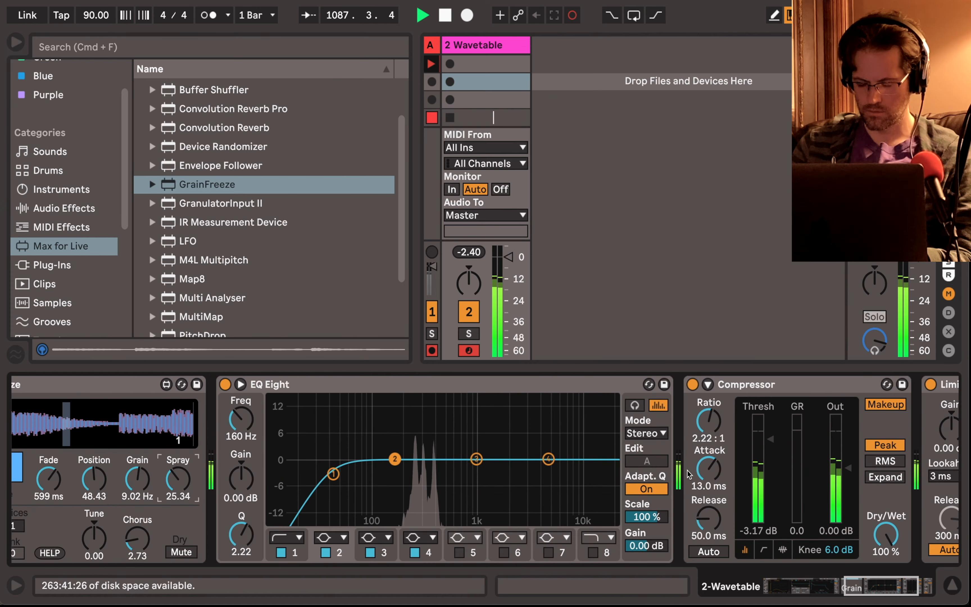
double_click(535, 388)
double_click(418, 384)
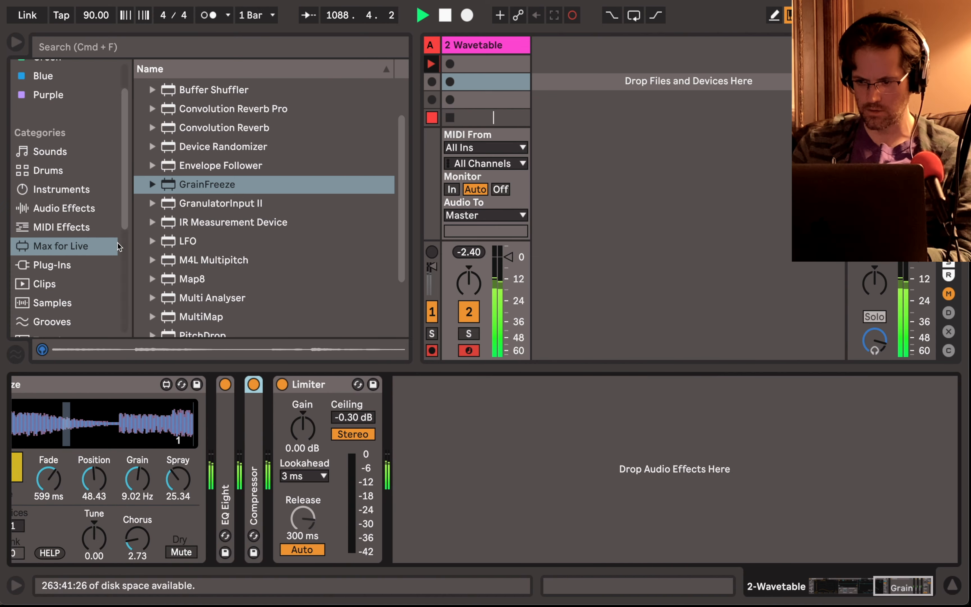
click(69, 210)
scroll(195, 239, down, 3)
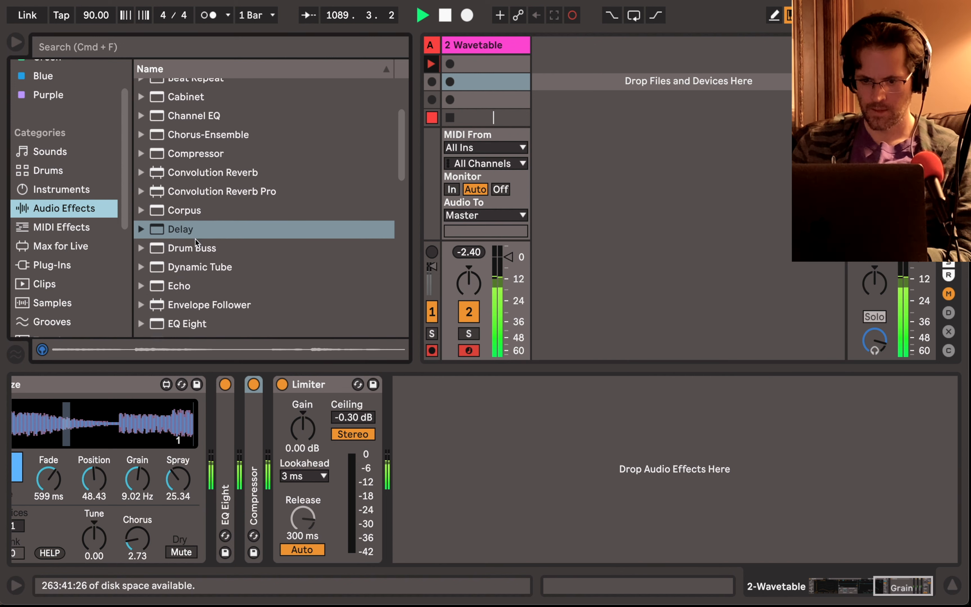
drag(187, 227, 263, 434)
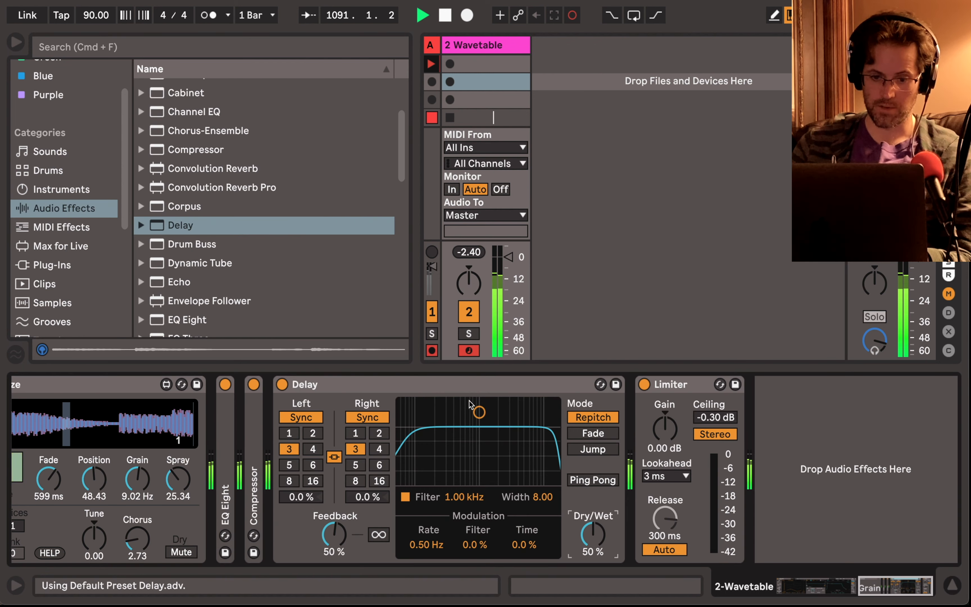
- Narrow the Delay's filter to 966 Hz with a Width of 4.97, and lower its Dry/Wet to 45 %
drag(479, 412, 478, 439)
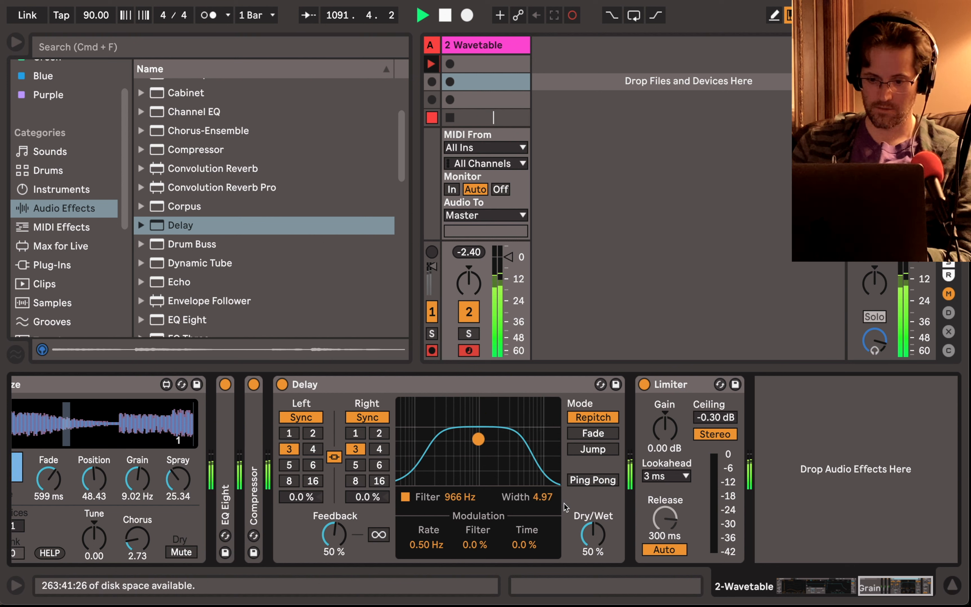
drag(591, 528, 590, 529)
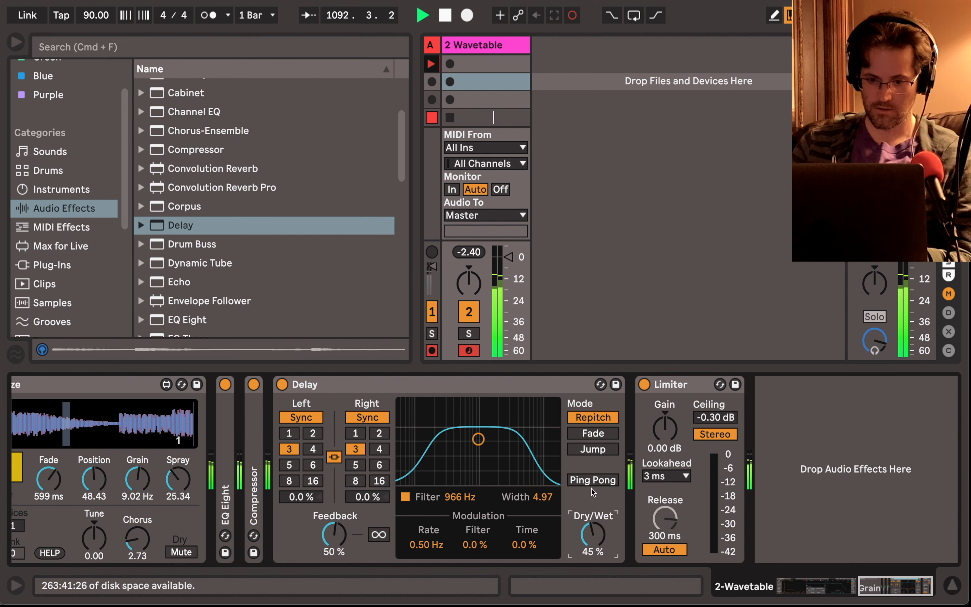
- Unlink the Delay's channels with the right time at 2 sixteenths, and raise its Feedback to 57 %
click(333, 457)
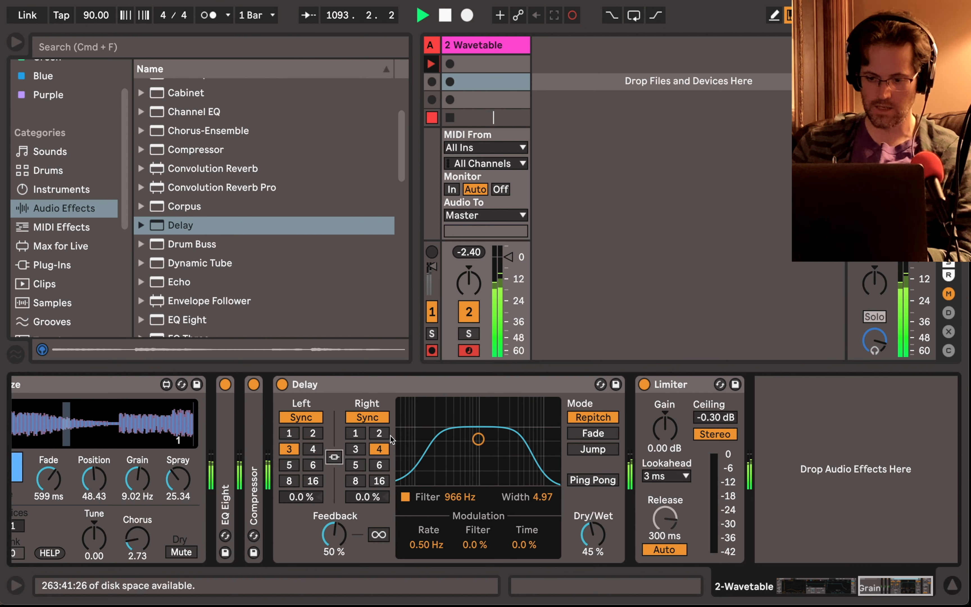
click(379, 433)
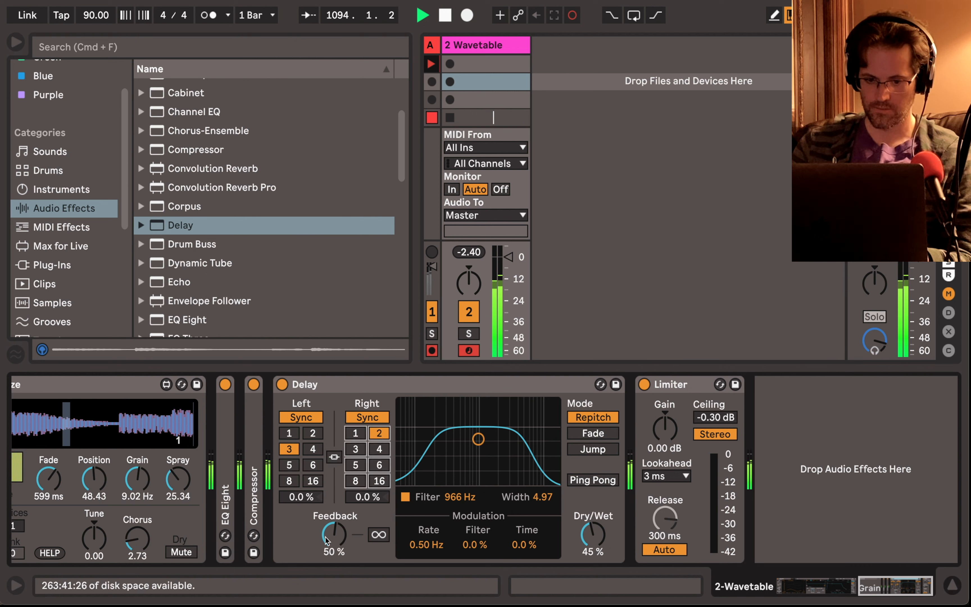
drag(334, 534, 334, 532)
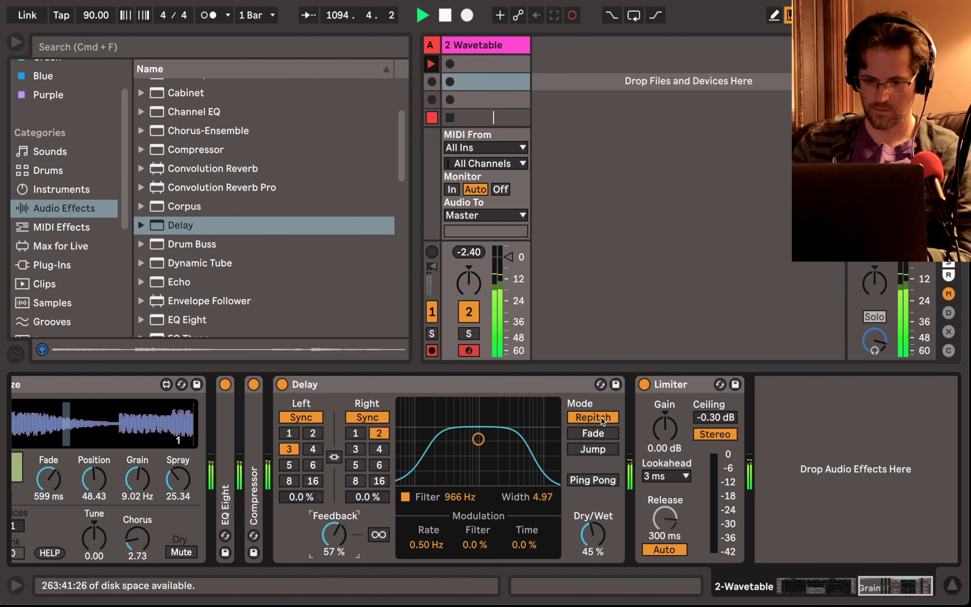
- Switch the Delay to Jump mode and turn on Ping Pong
click(594, 450)
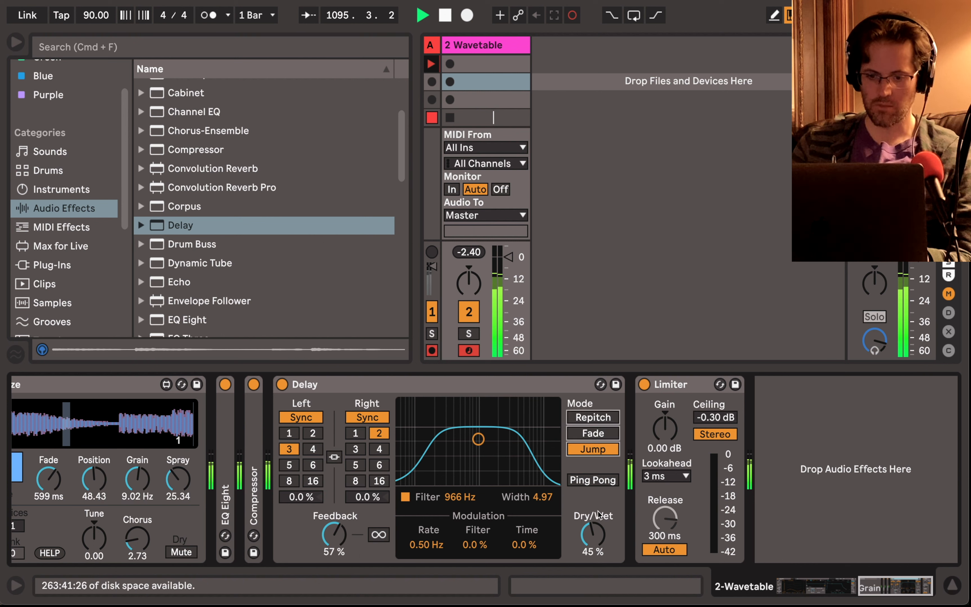
click(592, 485)
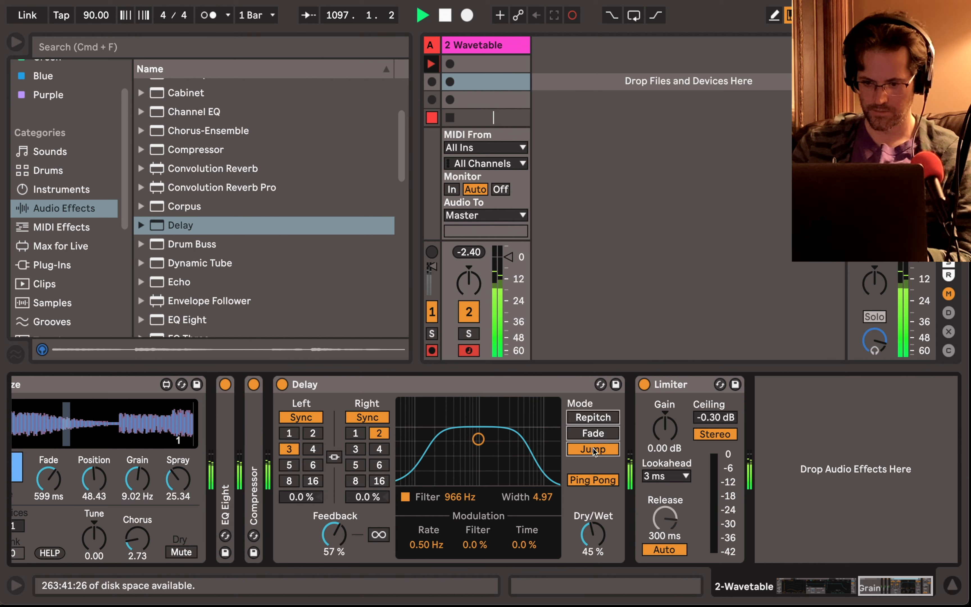
- Relink the Delay's channels with both times at 2 sixteenths, and raise its Dry/Wet to 74 %
click(335, 457)
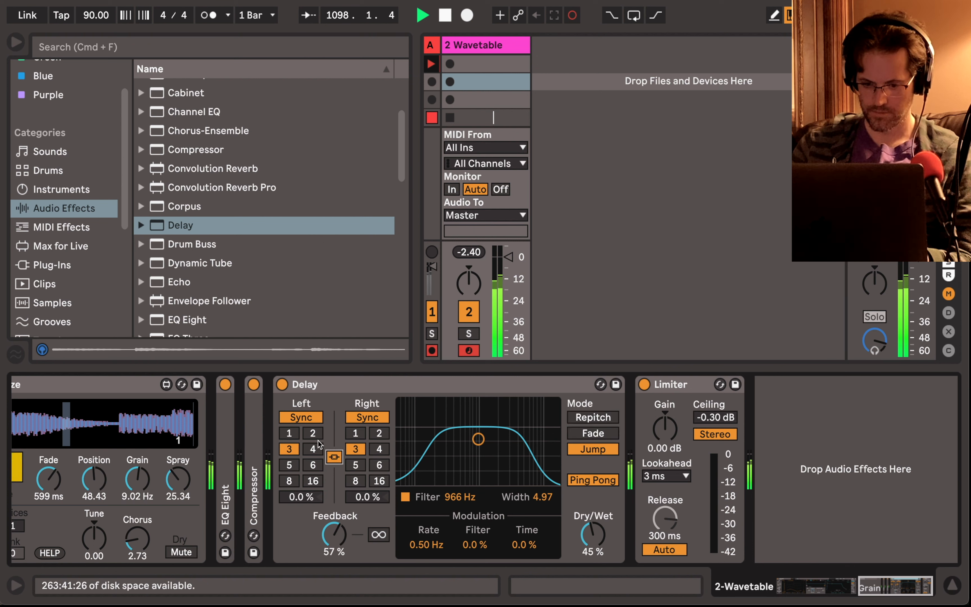
click(313, 433)
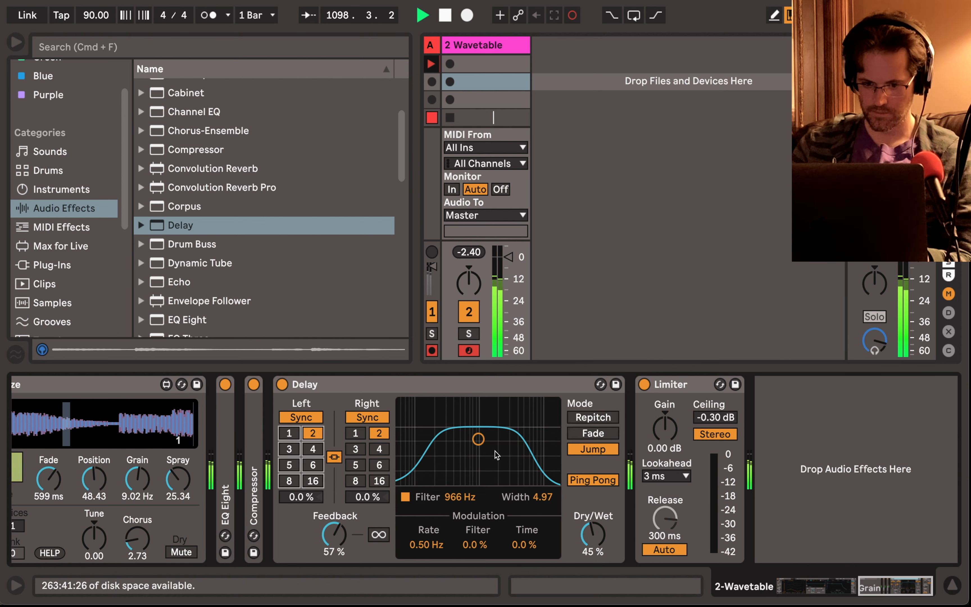
drag(592, 539, 593, 522)
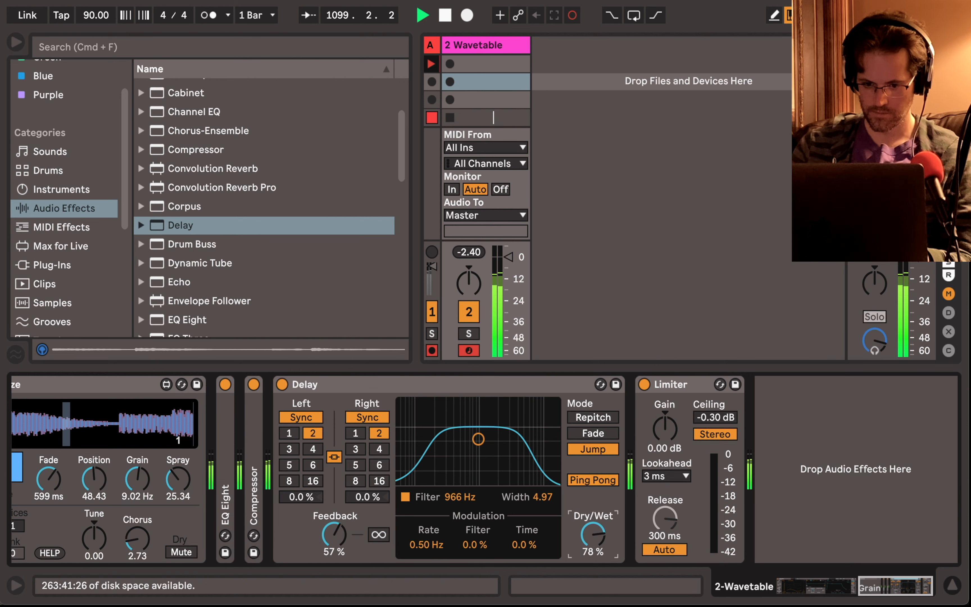
- Set GrainFreeze's Position to 19.29, its Fade to 278 ms and its Tune to -25.00
scroll(593, 541, left, 15)
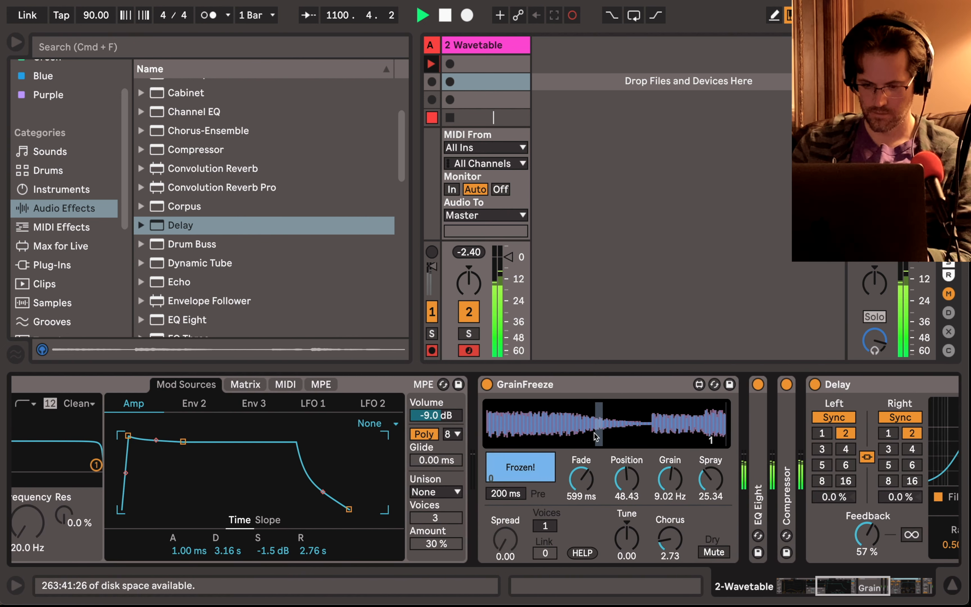
click(626, 479)
drag(627, 478, 584, 497)
drag(625, 538, 625, 558)
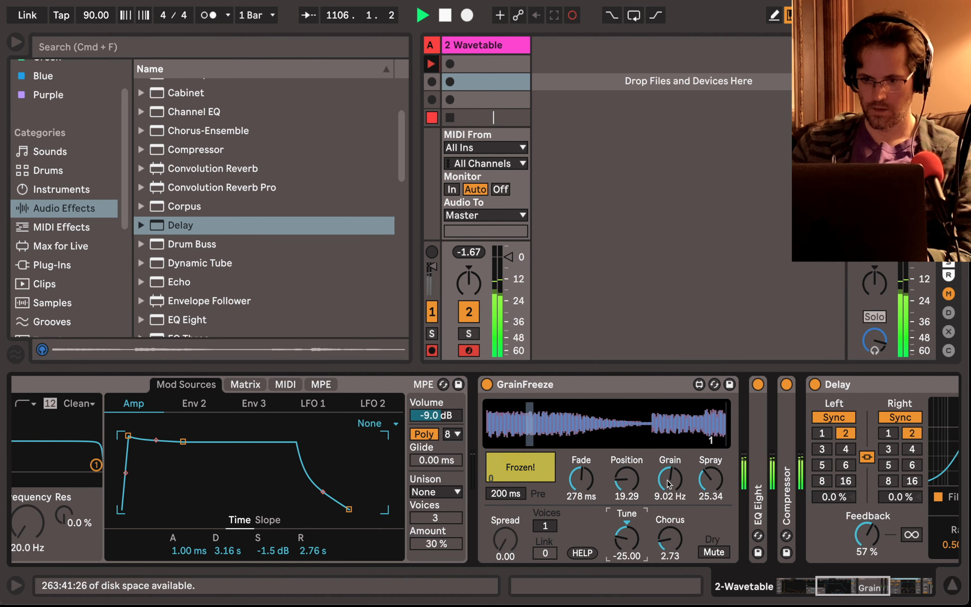
scroll(667, 480, right, 3)
scroll(667, 481, right, 15)
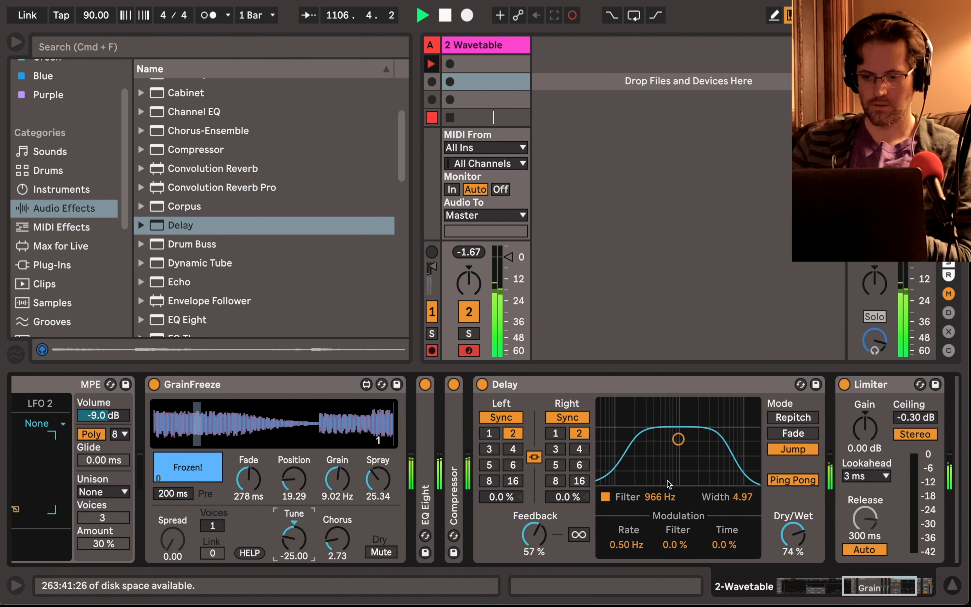
click(618, 384)
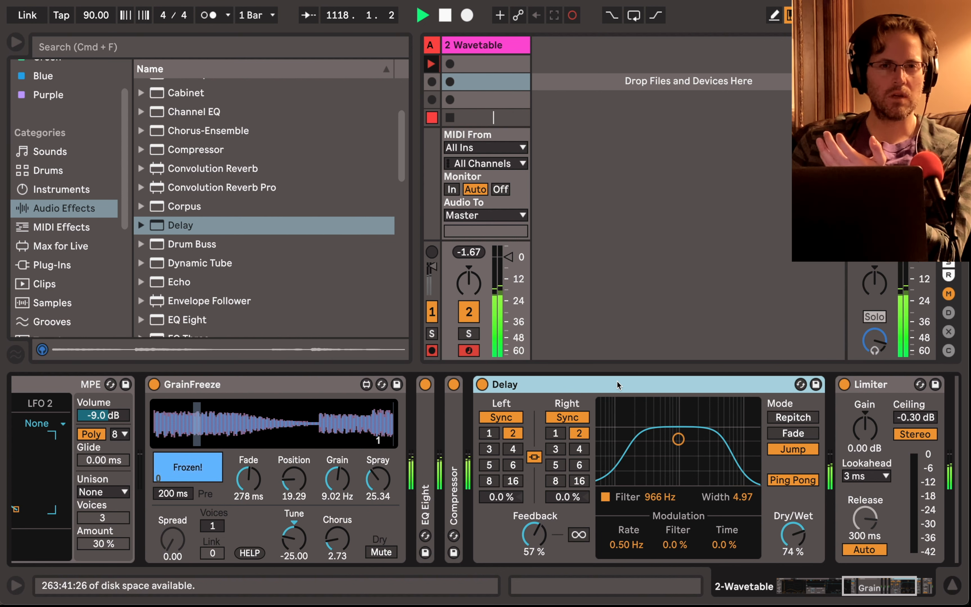
- Raise the wavetable position of Wavetable's Osc 1 to 41 %
scroll(618, 385, left, 2)
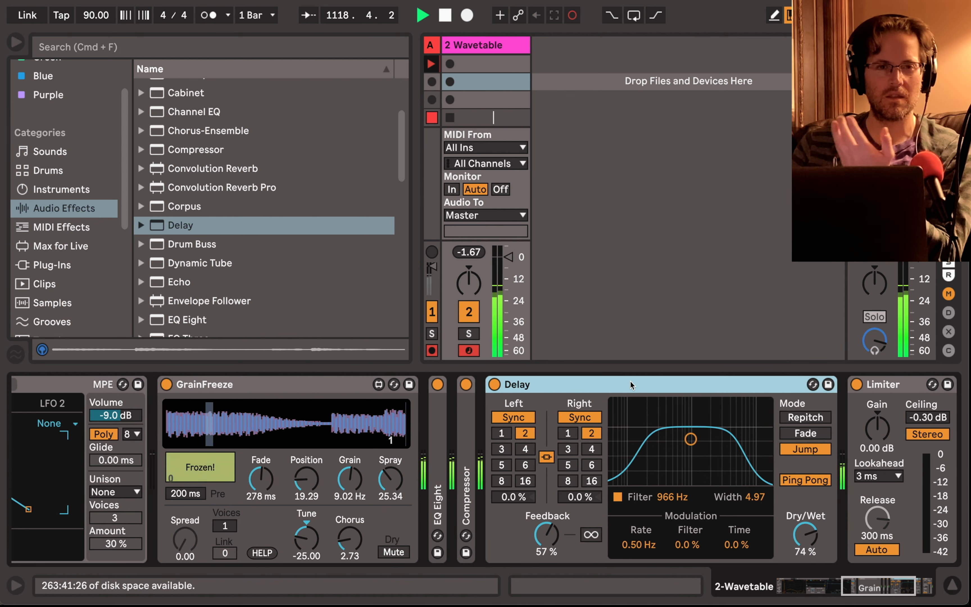
scroll(486, 396, left, 10)
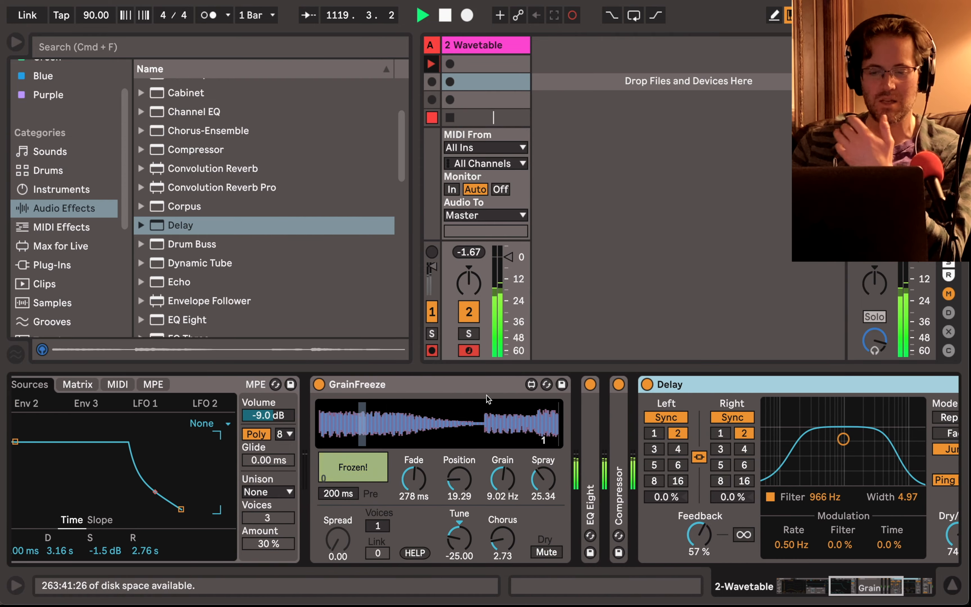
scroll(487, 395, left, 15)
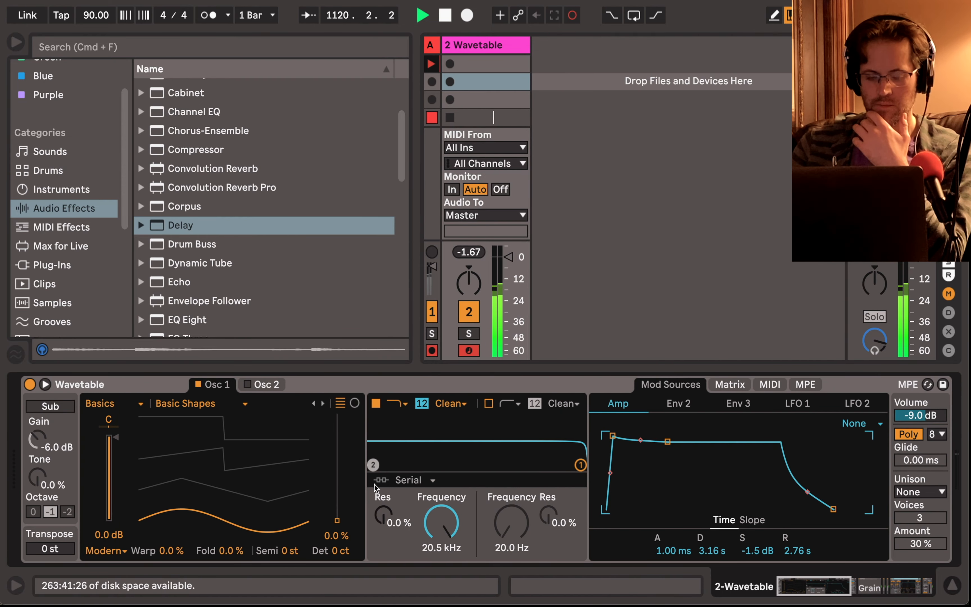
drag(339, 523, 371, 504)
- Release the GrainFreeze hold and freeze the new Wavetable sound, with Fade lowered to 165 ms
scroll(371, 501, right, 15)
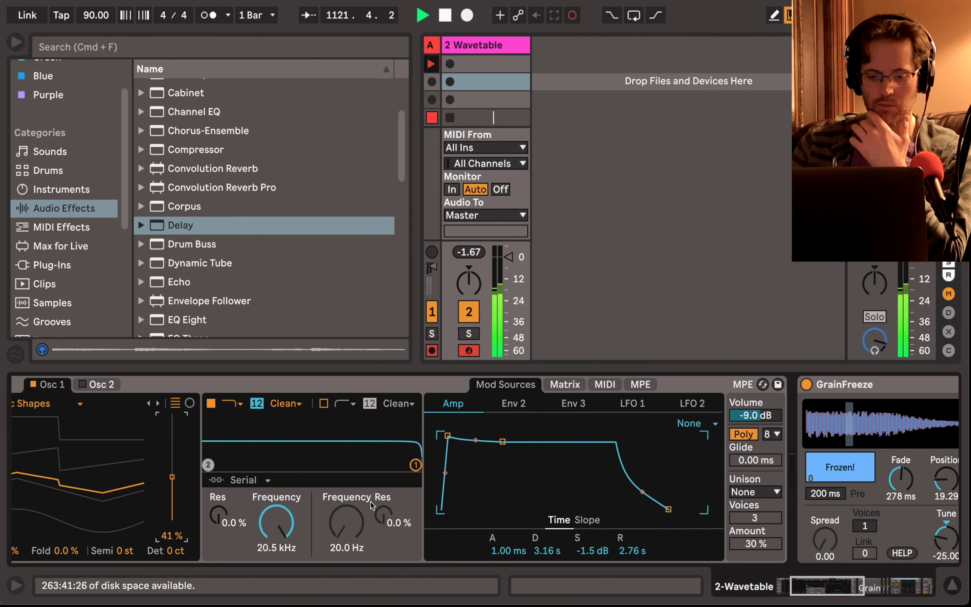
click(482, 470)
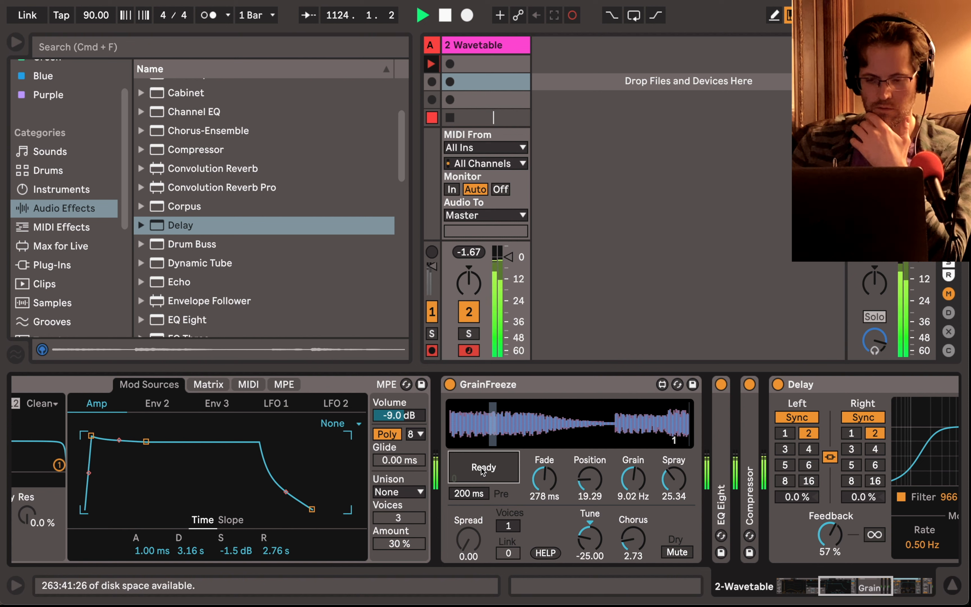
click(482, 469)
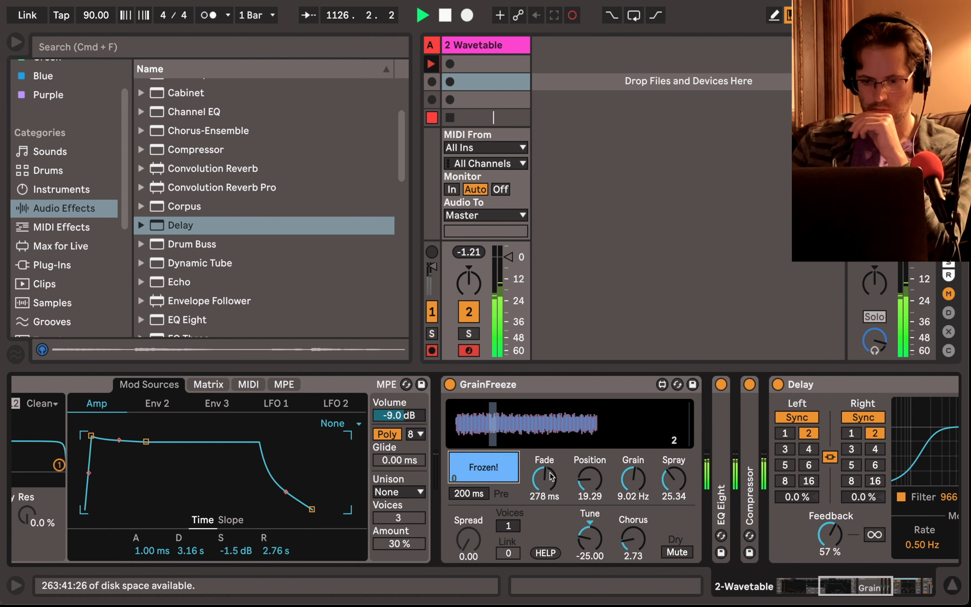
mouse_move(545, 480)
mouse_down()
mouse_move(544, 529)
mouse_move(545, 479)
mouse_move(544, 488)
mouse_up()
- Collapse the Delay and insert the Grain Delay audio effect between it and the Limiter
scroll(628, 385, right, 8)
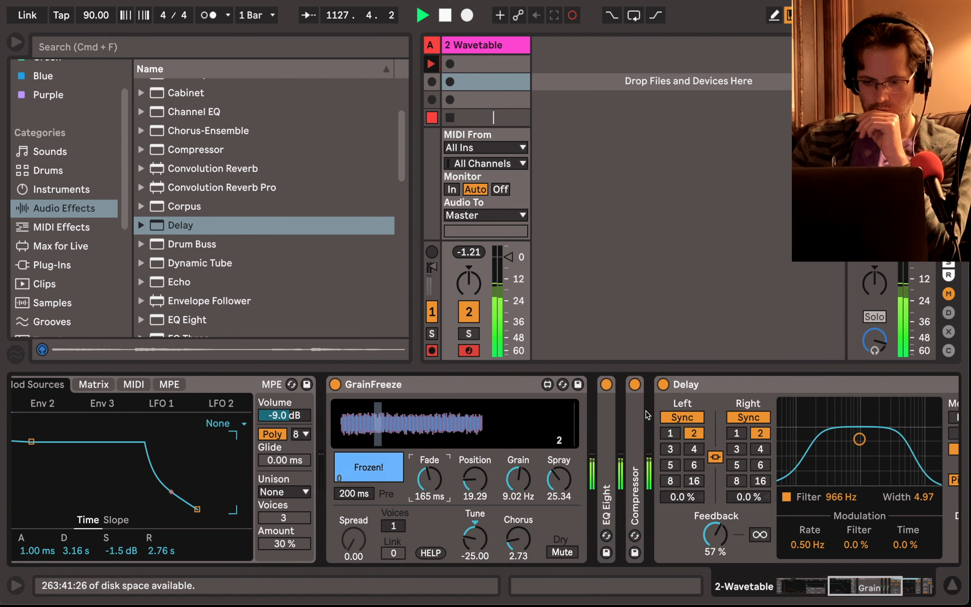
click(627, 383)
double_click(628, 383)
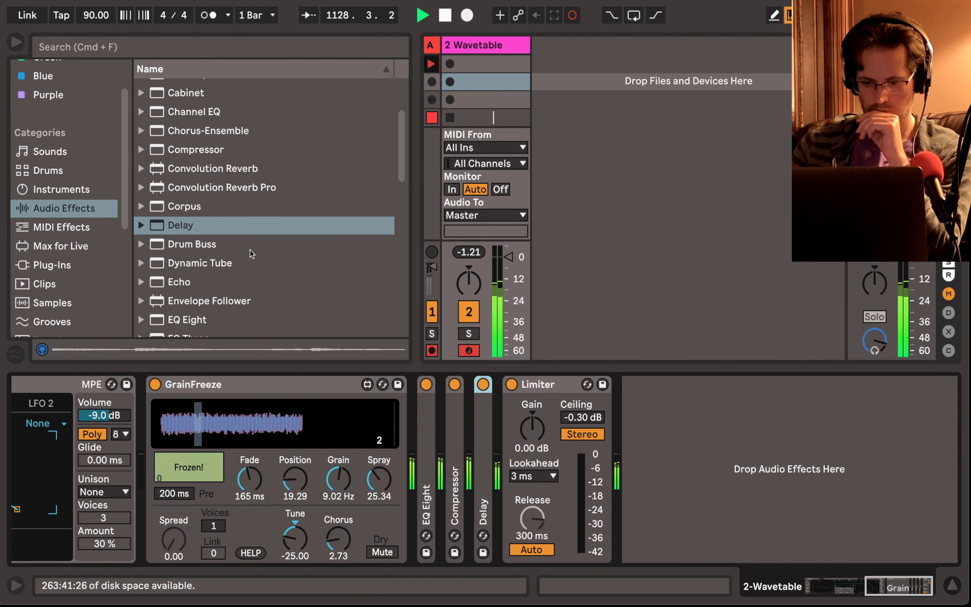
scroll(239, 240, down, 8)
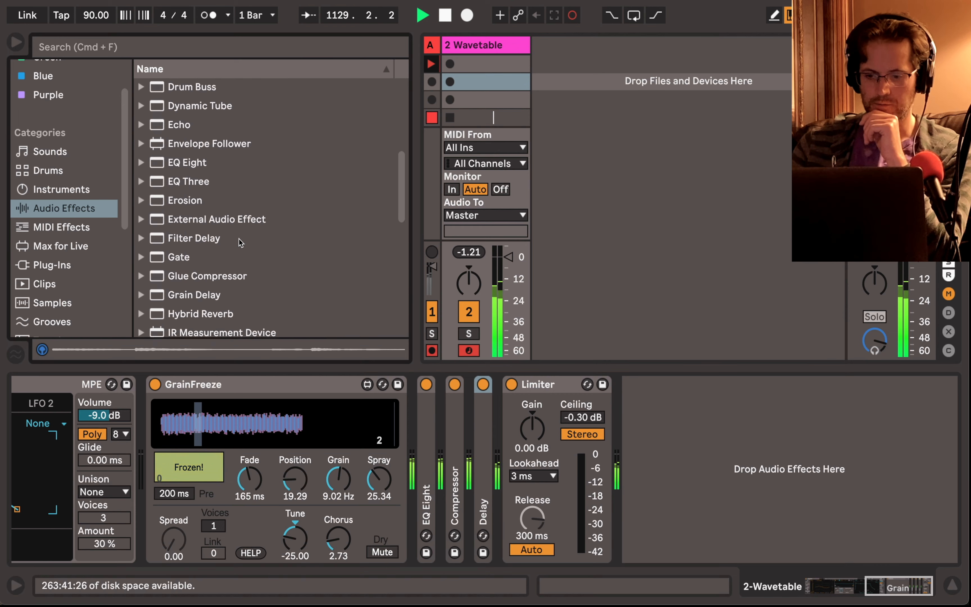
scroll(239, 239, down, 2)
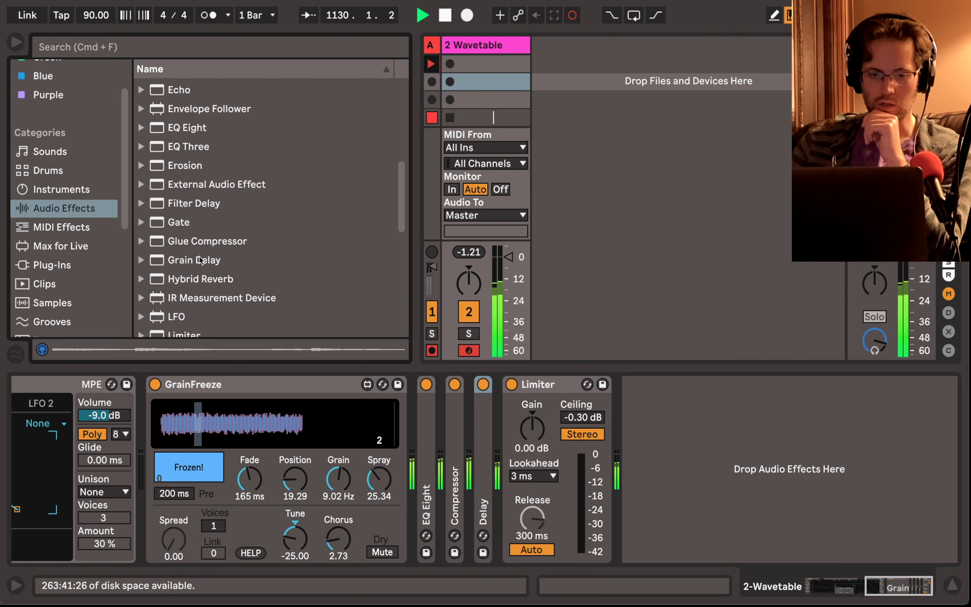
drag(201, 260, 521, 512)
- Set Grain Delay's Frequency to 2.37 Hz and its Feedback to 65 %
drag(521, 423, 521, 426)
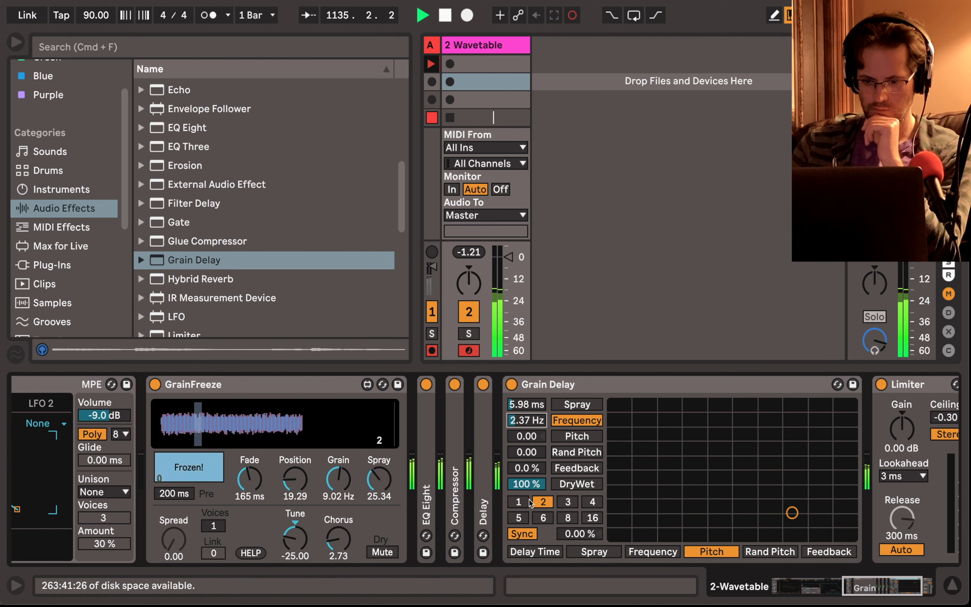
drag(536, 471, 536, 449)
click(534, 485)
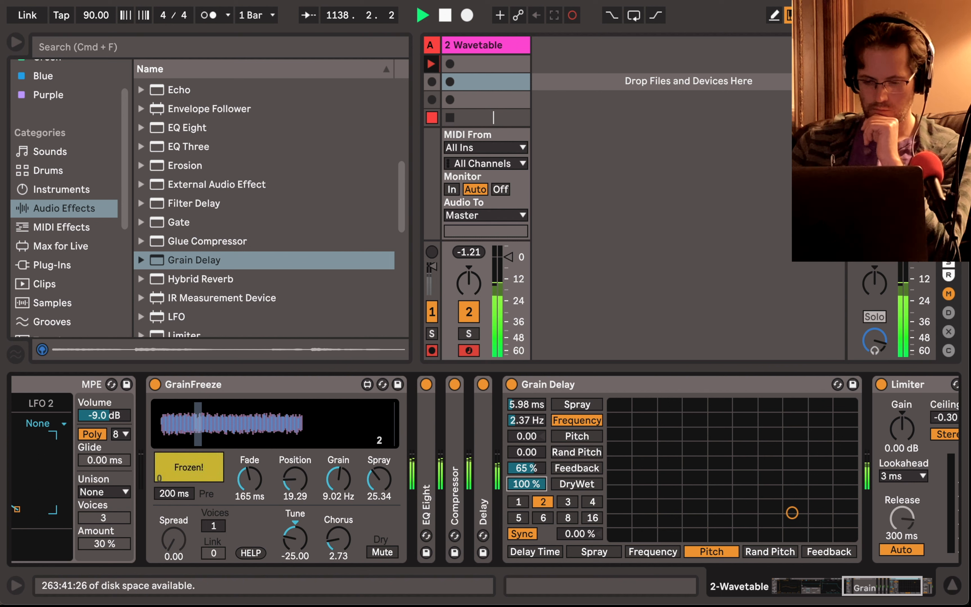
- Try Grain Delay Pitch settings of 7.00, 12.0 and 8.00
click(527, 437)
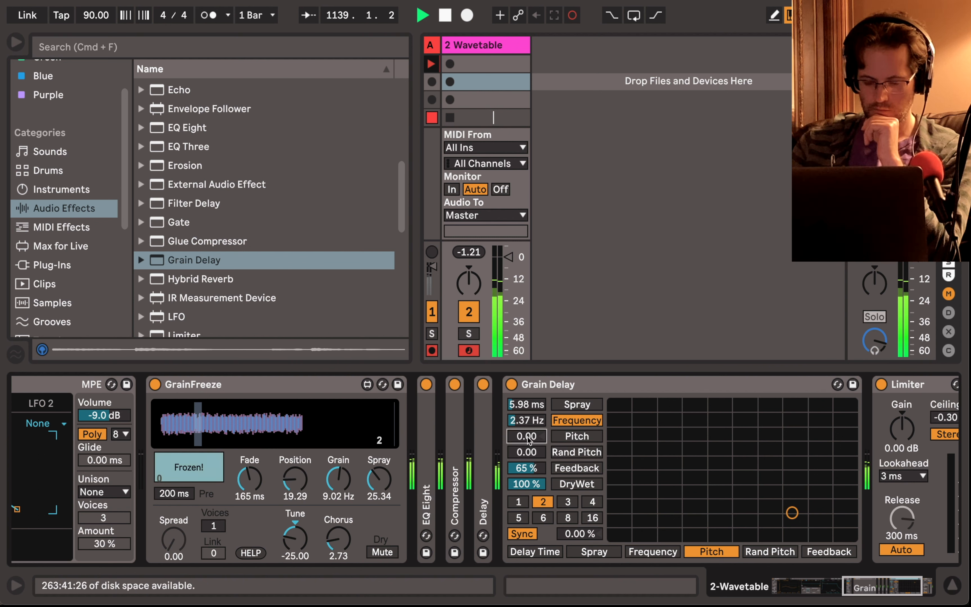
text(7)
key(Return)
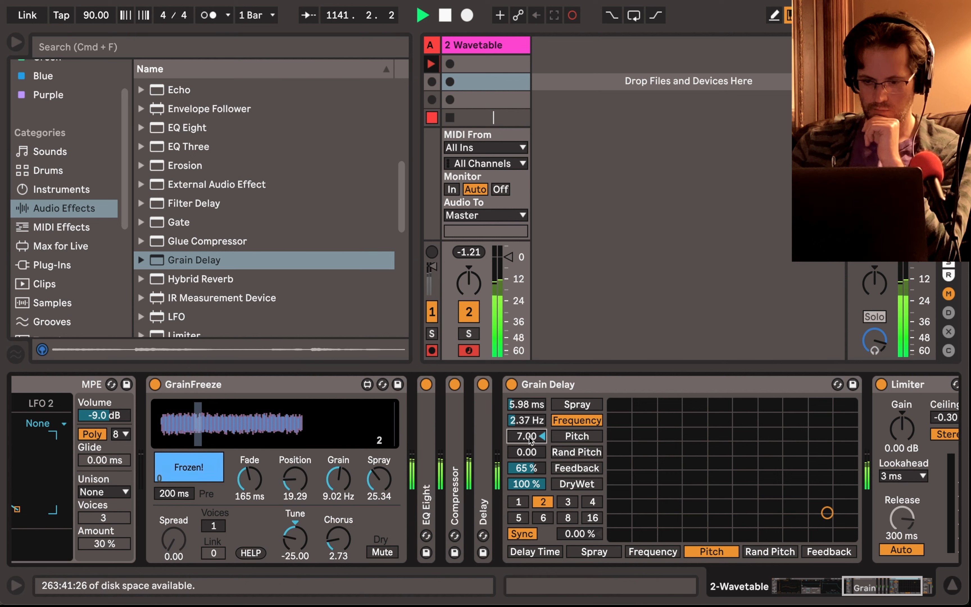
click(526, 452)
mouse_move(526, 452)
mouse_down()
mouse_move(528, 462)
mouse_move(528, 433)
mouse_up()
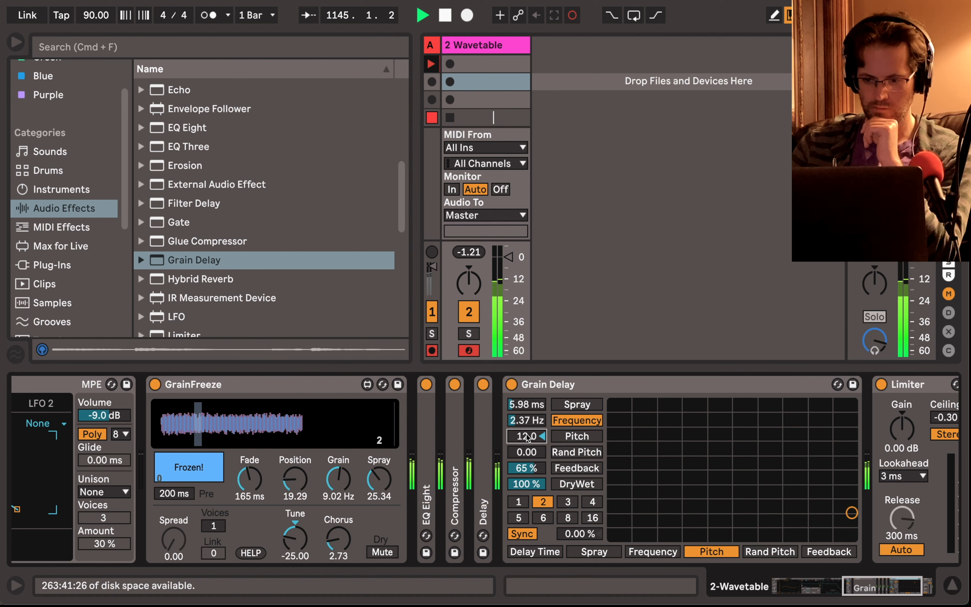
drag(528, 437, 528, 441)
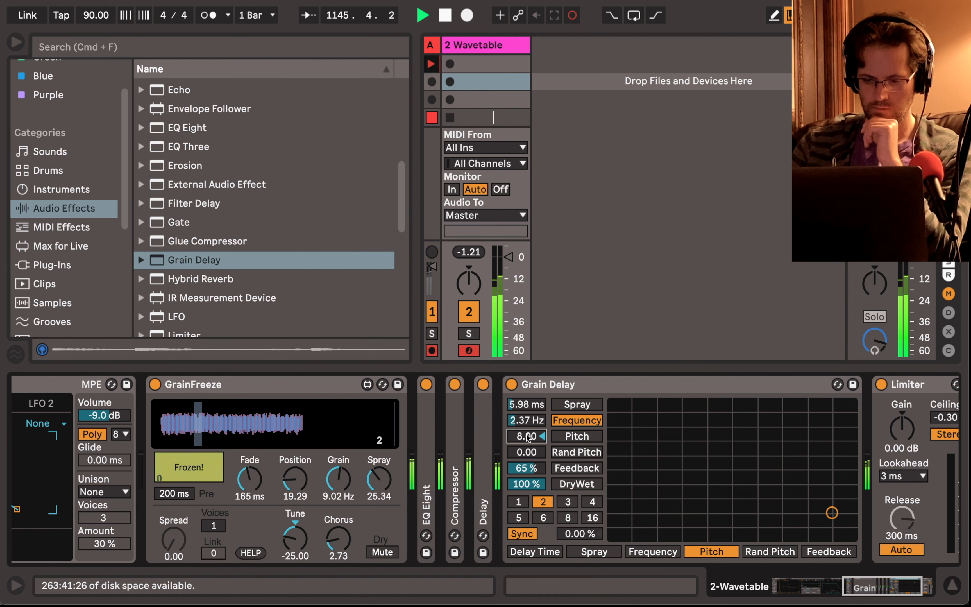
- Set Grain Delay's Pitch to 4.00, its Feedback to 68 % and its synced delay time offset to 2.60 %
text(4)
key(Return)
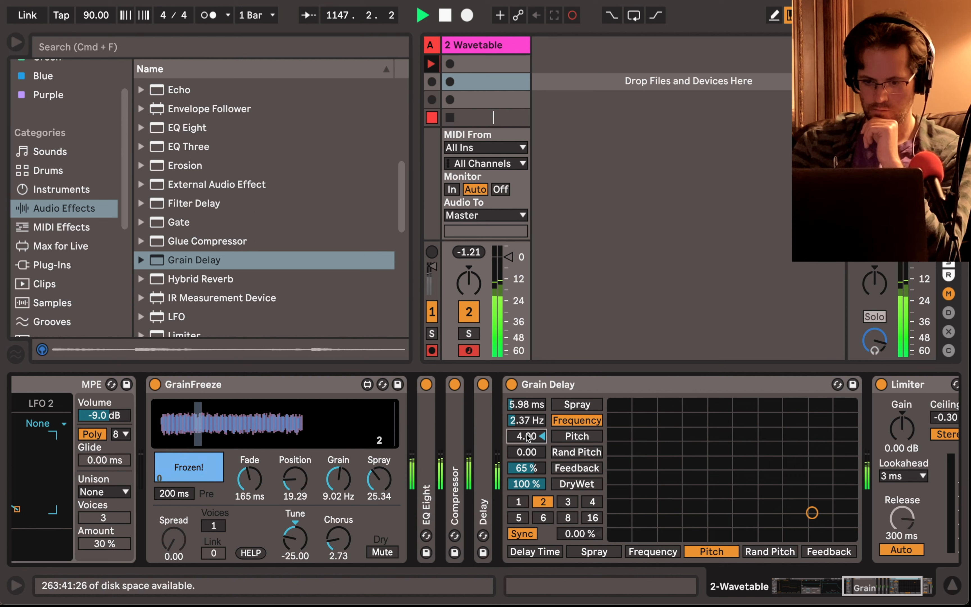
click(527, 468)
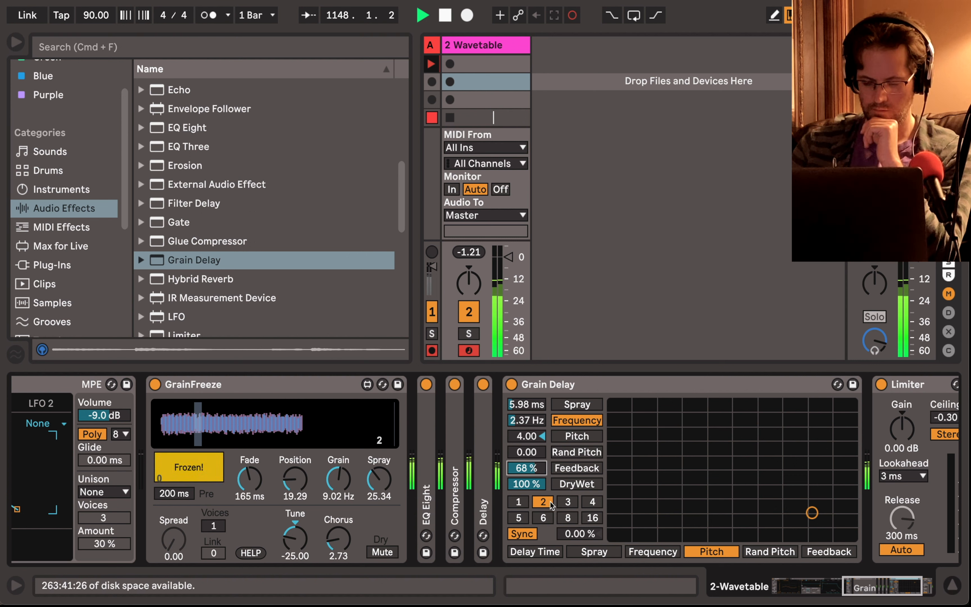
drag(584, 538, 585, 530)
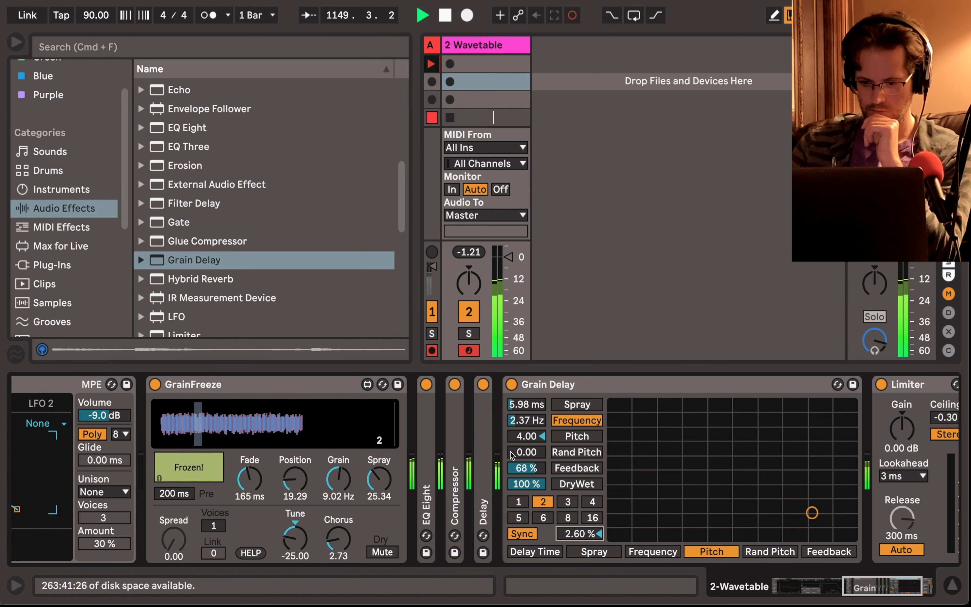
- Expand the Delay and lower its Dry/Wet to 25 %
double_click(484, 399)
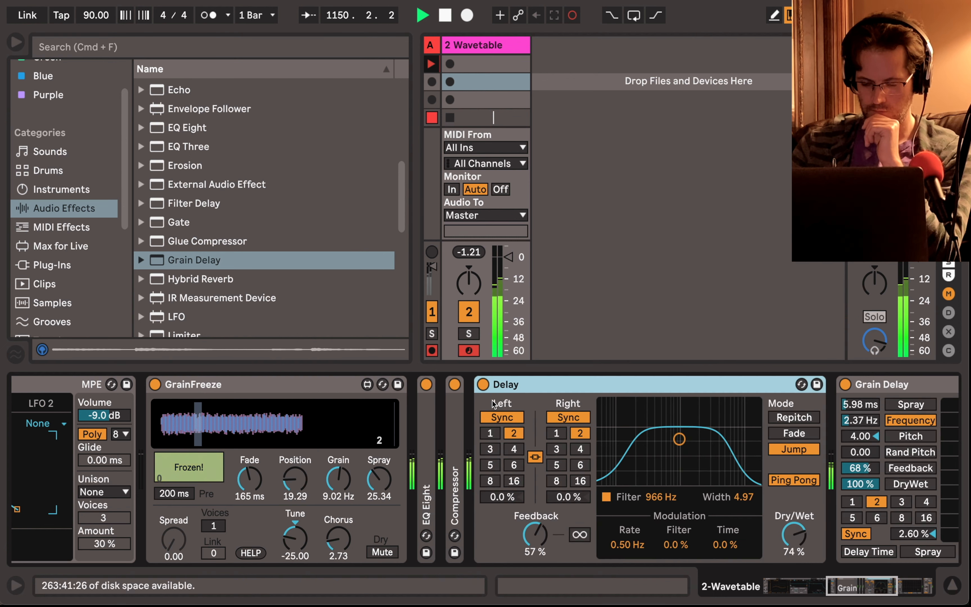
drag(480, 533, 481, 572)
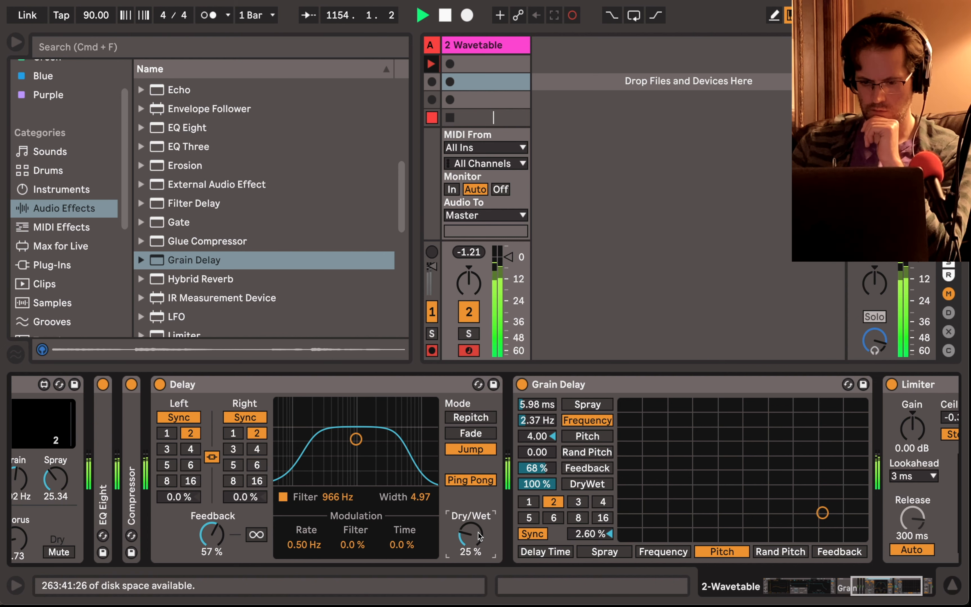
- Look through the Instruments and Max for Live device lists, including the Max Instrument devices, for something to add to the chain
scroll(479, 536, right, 5)
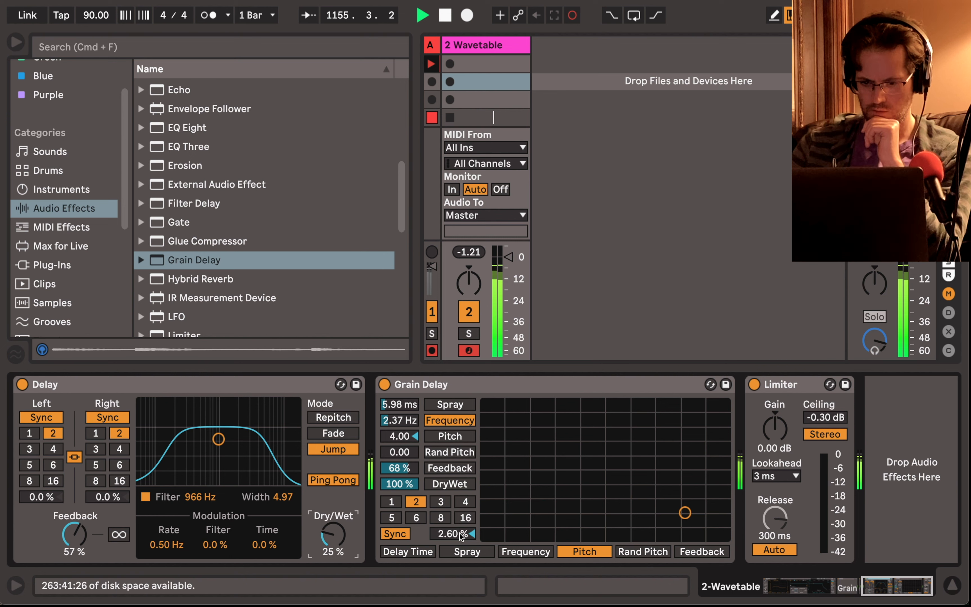
click(73, 193)
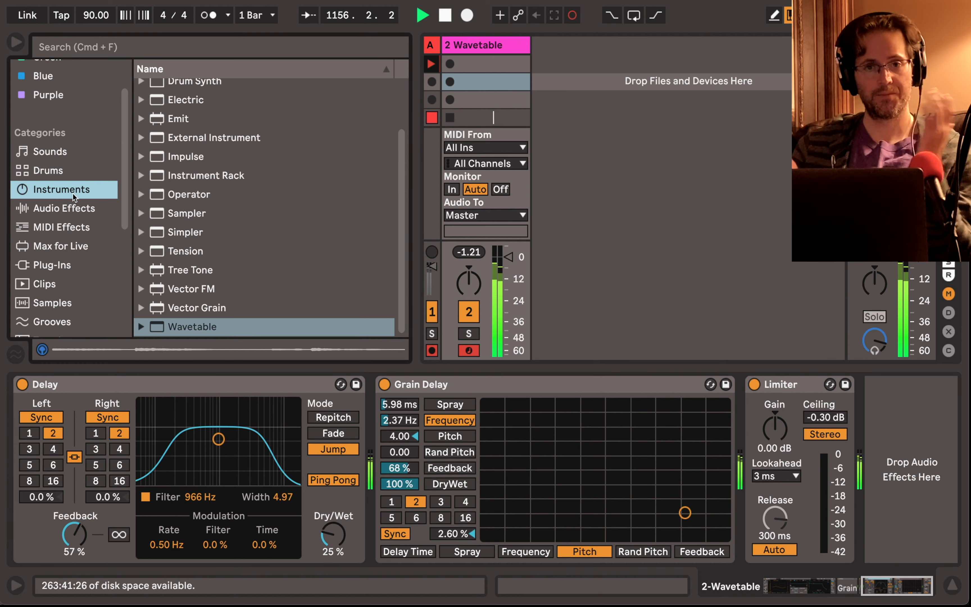
click(64, 247)
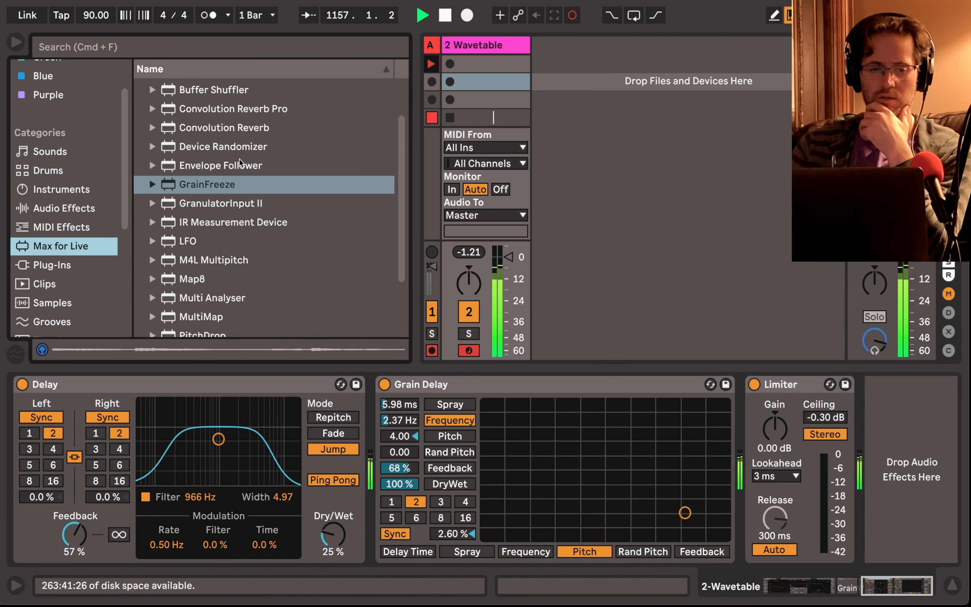
scroll(205, 185, up, 3)
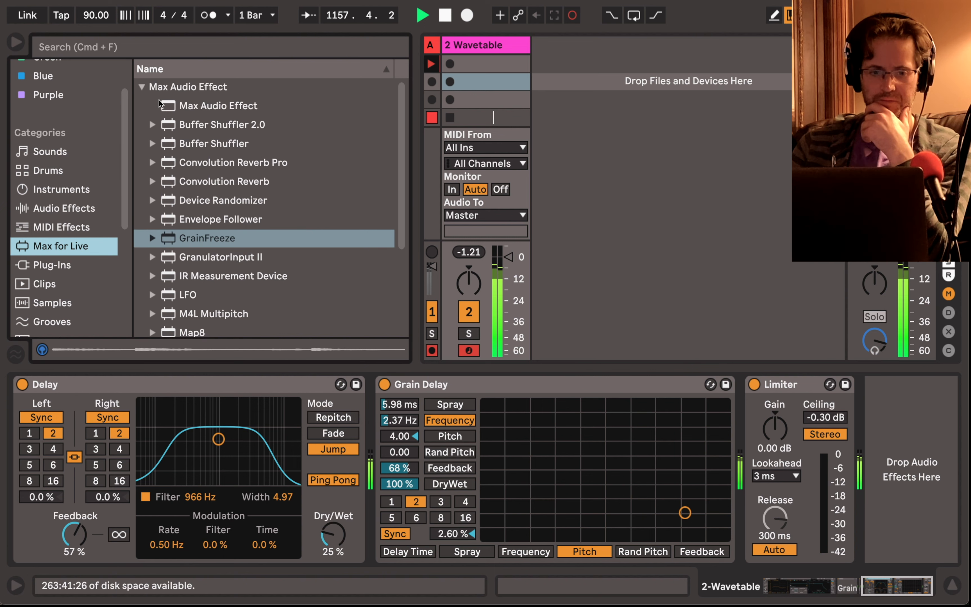
click(140, 87)
click(141, 105)
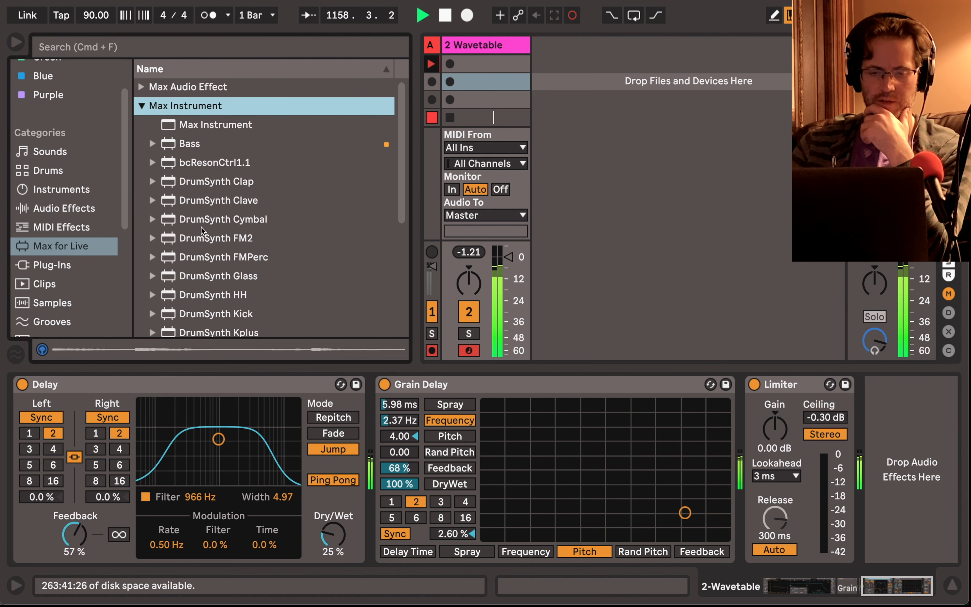
scroll(201, 227, down, 4)
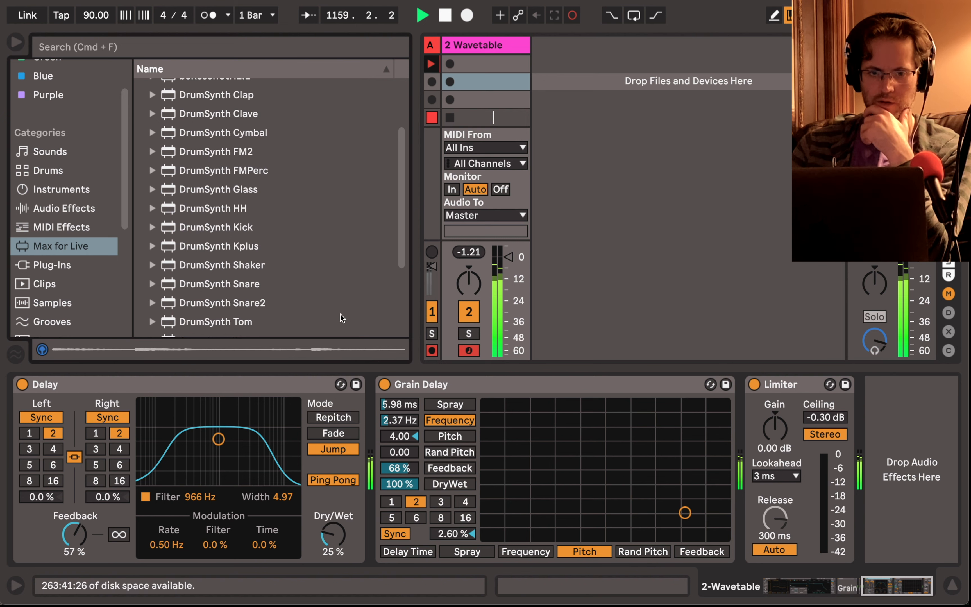
- Insert an Auto Filter audio effect between Grain Delay and the Limiter
click(84, 211)
scroll(199, 210, up, 5)
scroll(199, 211, up, 4)
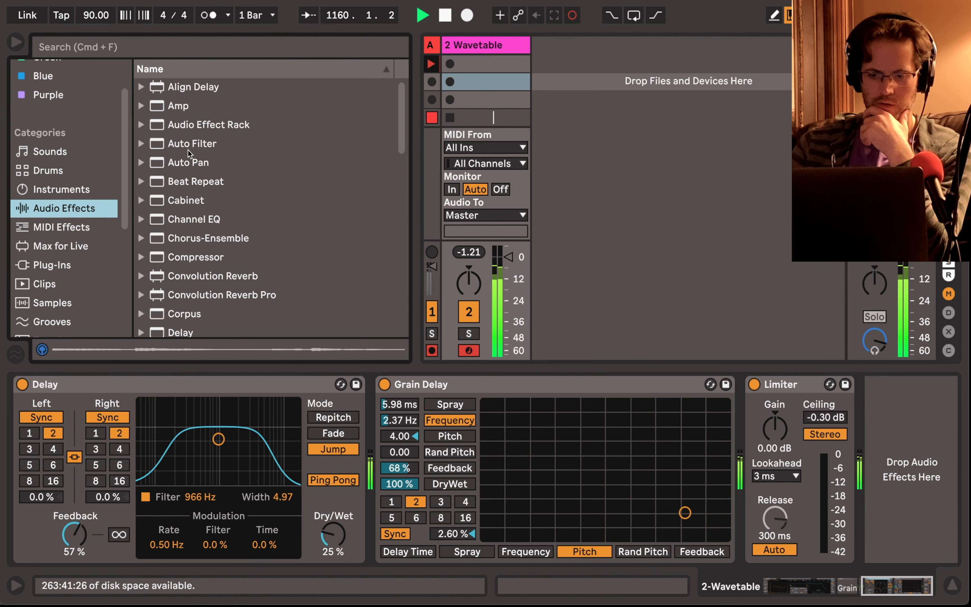
mouse_move(187, 144)
mouse_down()
mouse_move(761, 457)
mouse_move(742, 456)
mouse_move(741, 472)
mouse_up()
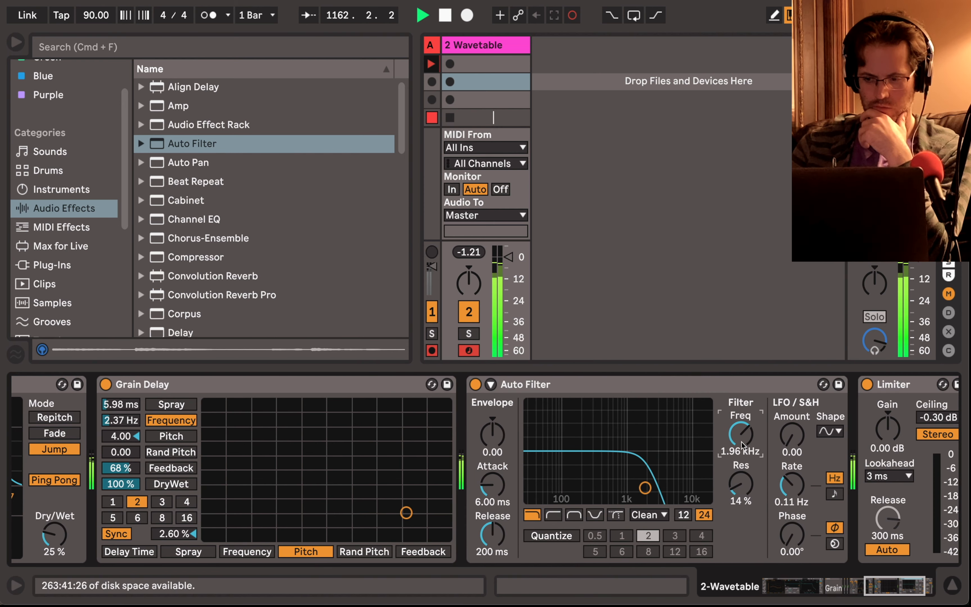
- Try an Auto Pan before the Limiter with Amount 34.1 %, Rate 0.34 Hz and Phase 360°, comparing it with the effect bypassed
scroll(741, 442, right, 3)
drag(189, 160, 744, 404)
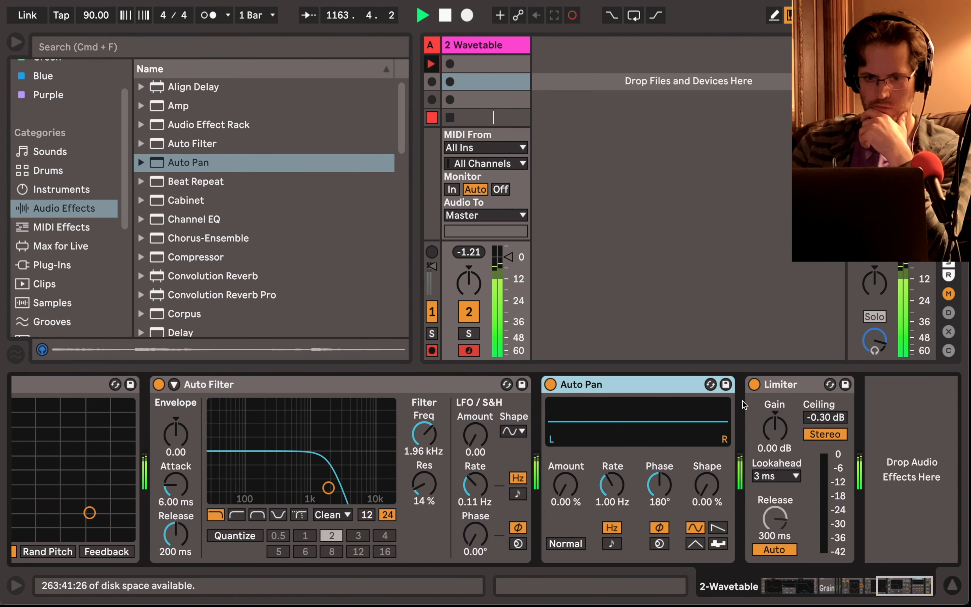
drag(566, 490, 566, 462)
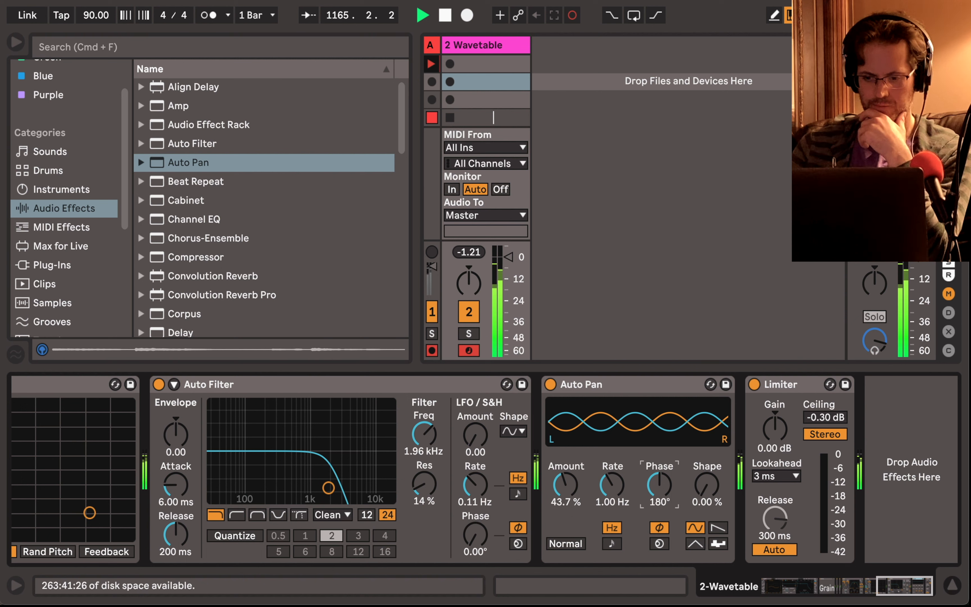
drag(659, 493, 659, 458)
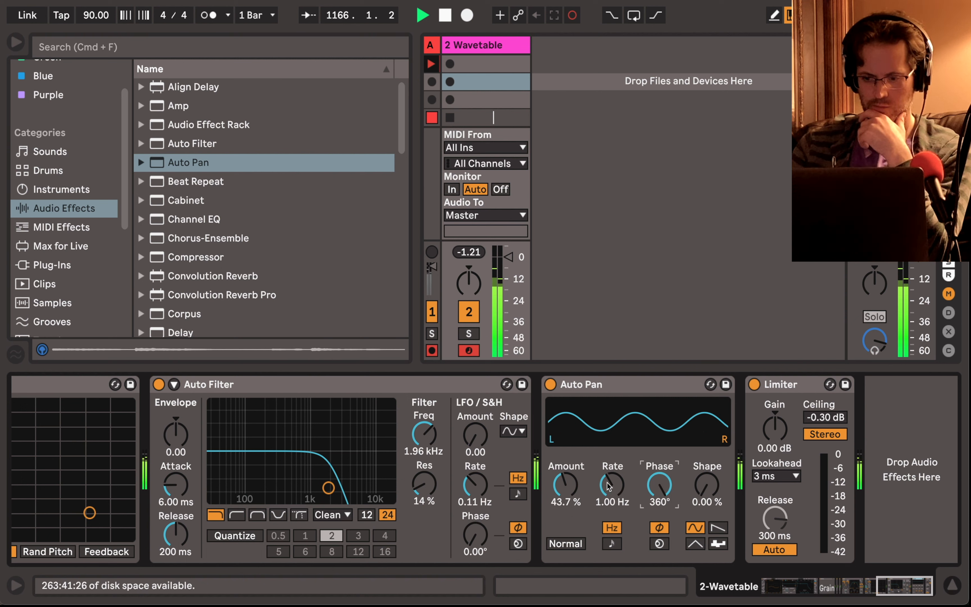
drag(608, 485, 571, 499)
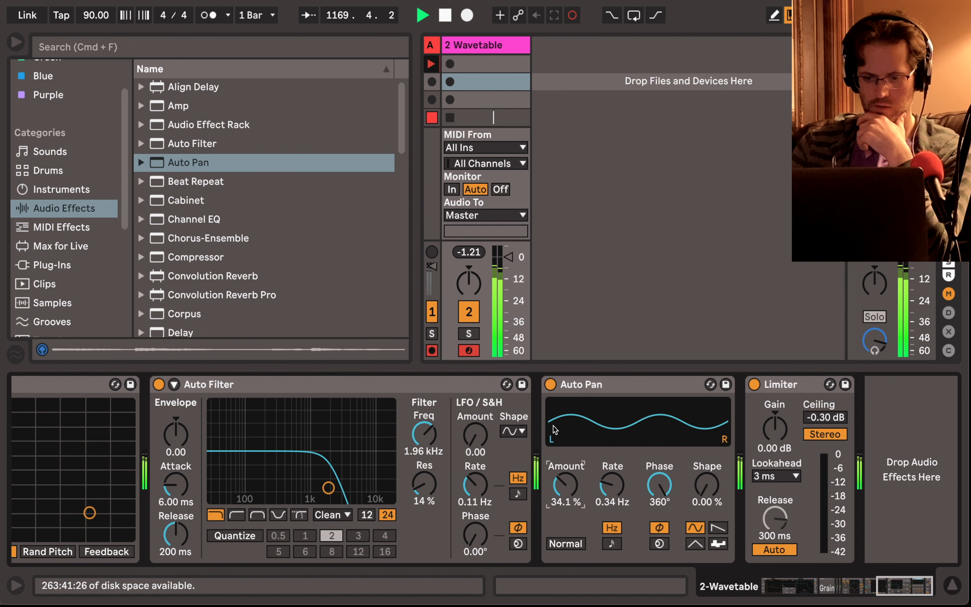
click(551, 385)
click(550, 386)
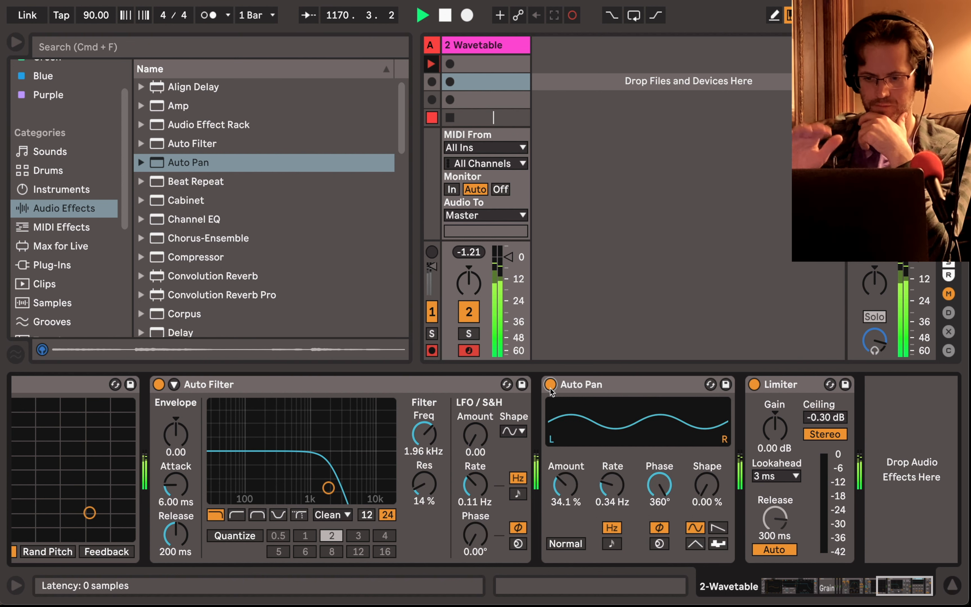
- Try Auto Pan Rates of 36.9 Hz and 0.61 Hz, with Amount lowered to 27.0 %, and delete the Auto Pan
drag(612, 485, 612, 378)
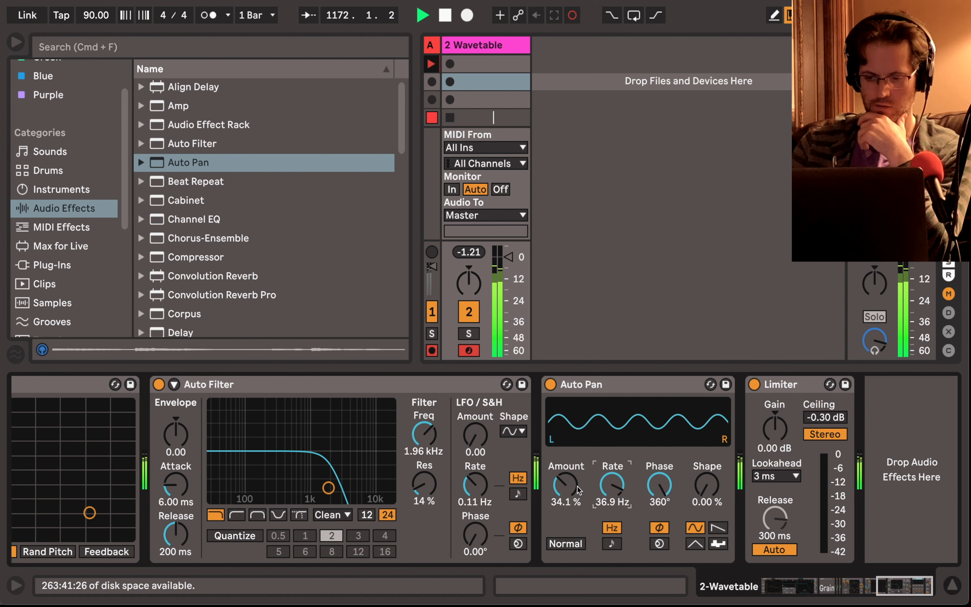
drag(566, 485, 566, 469)
drag(613, 497, 613, 584)
drag(574, 485, 575, 584)
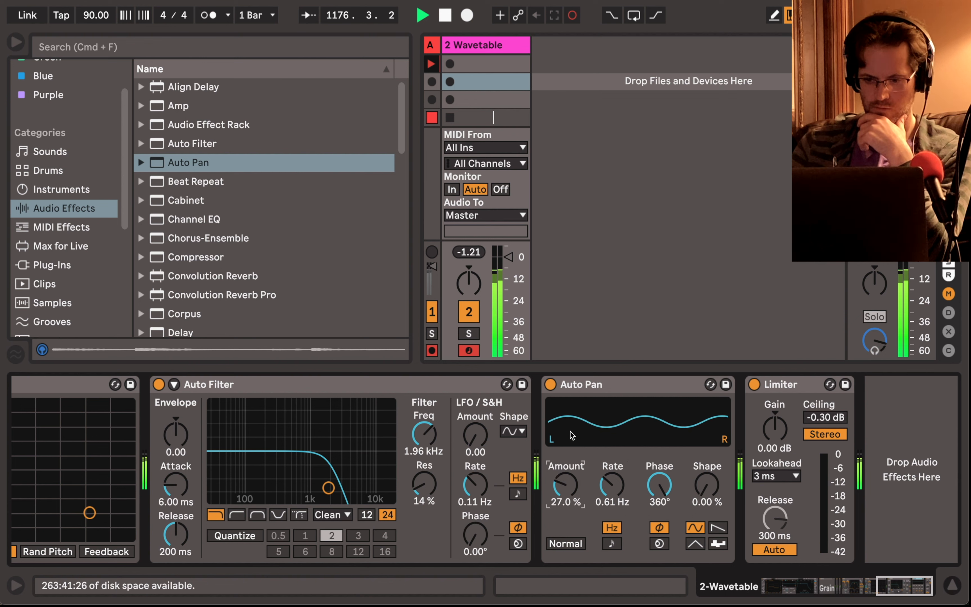
click(580, 390)
key(Delete)
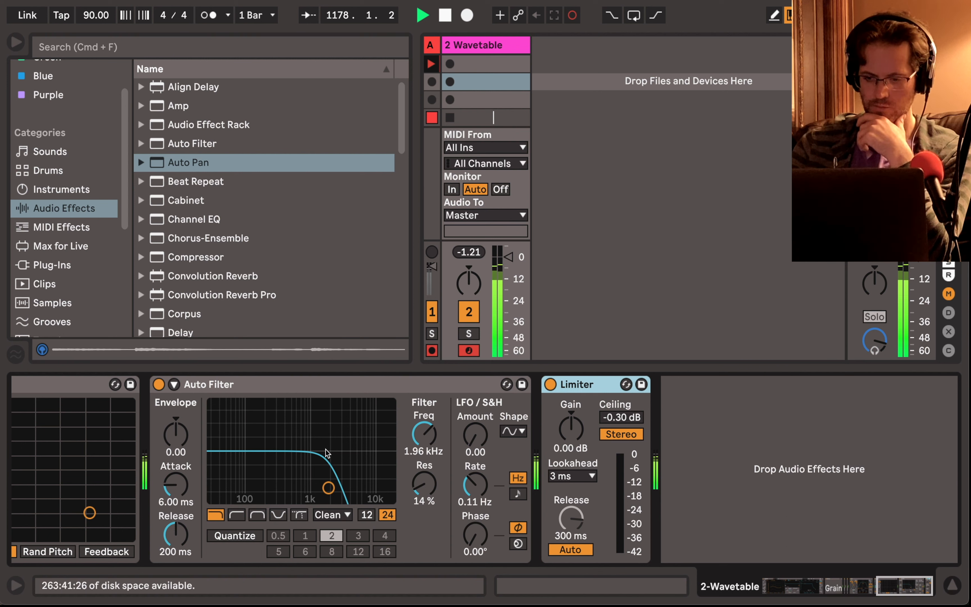
- Switch the Auto Filter to the Morph filter type and set its Morph to 46 no/lp
click(299, 514)
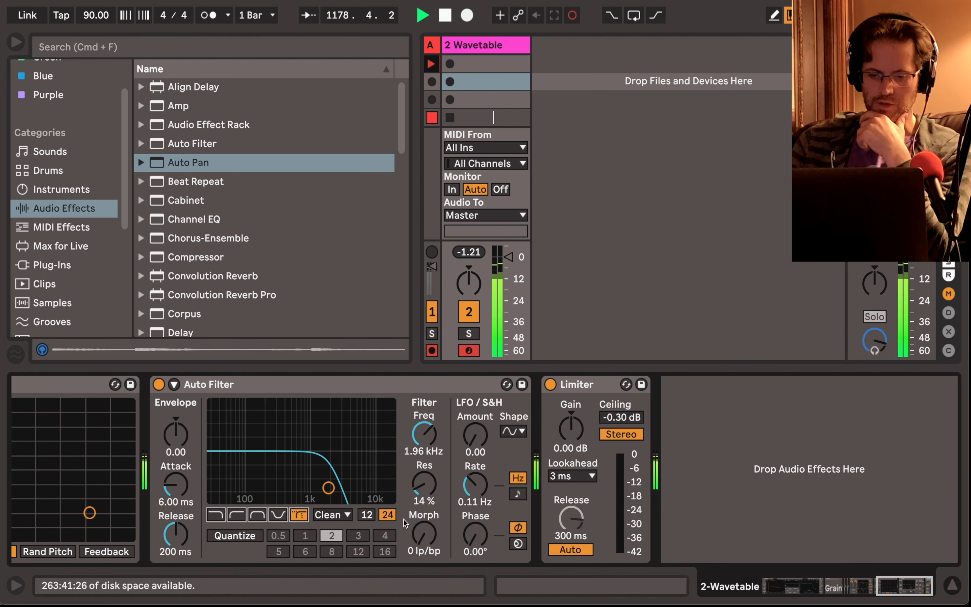
drag(405, 522, 405, 486)
mouse_move(425, 536)
mouse_down()
mouse_move(425, 545)
mouse_move(427, 537)
mouse_up()
- Insert an LFO device between Auto Filter and the Limiter and map it to the filter's Morph
scroll(218, 208, down, 8)
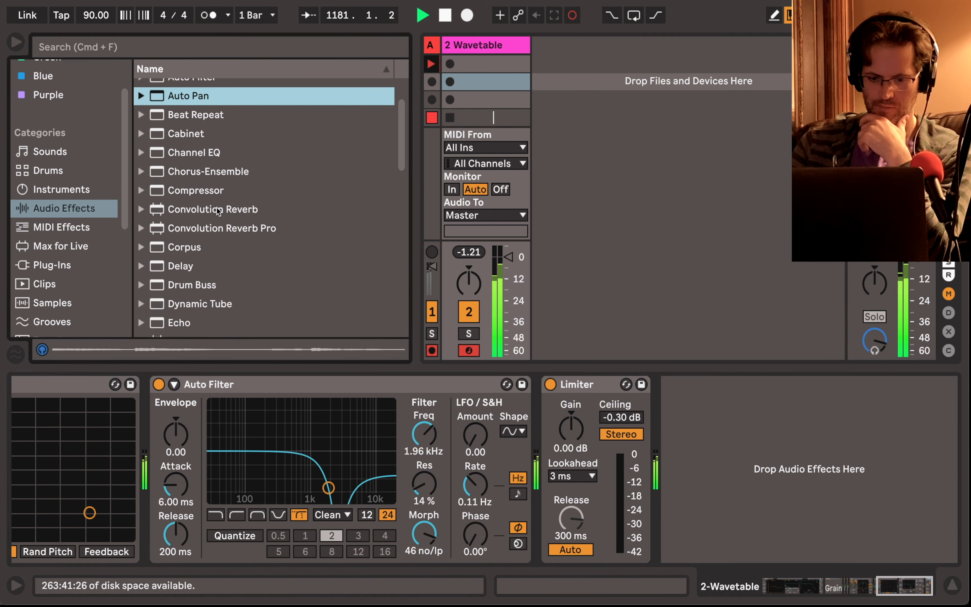
scroll(217, 208, down, 9)
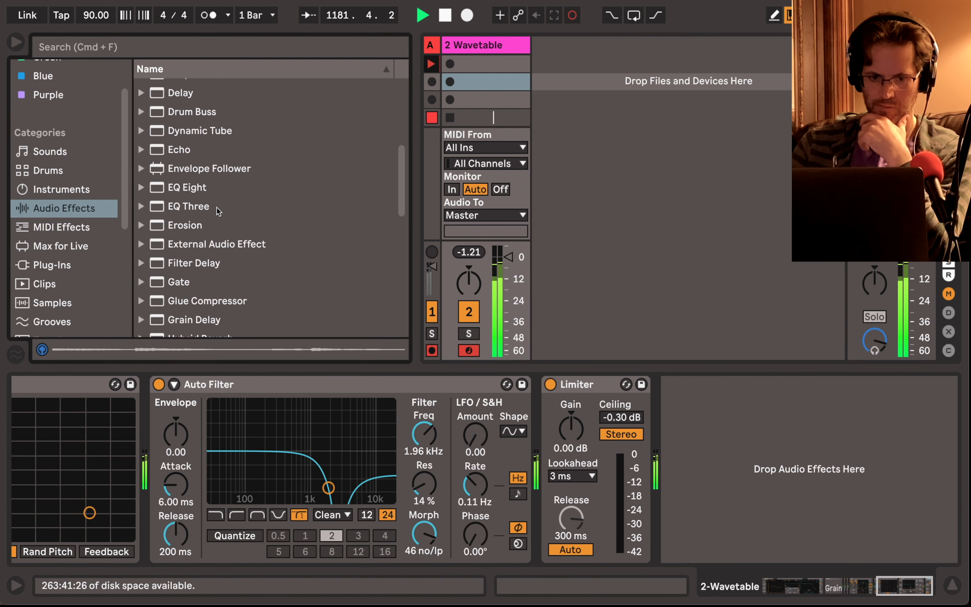
drag(182, 274, 536, 419)
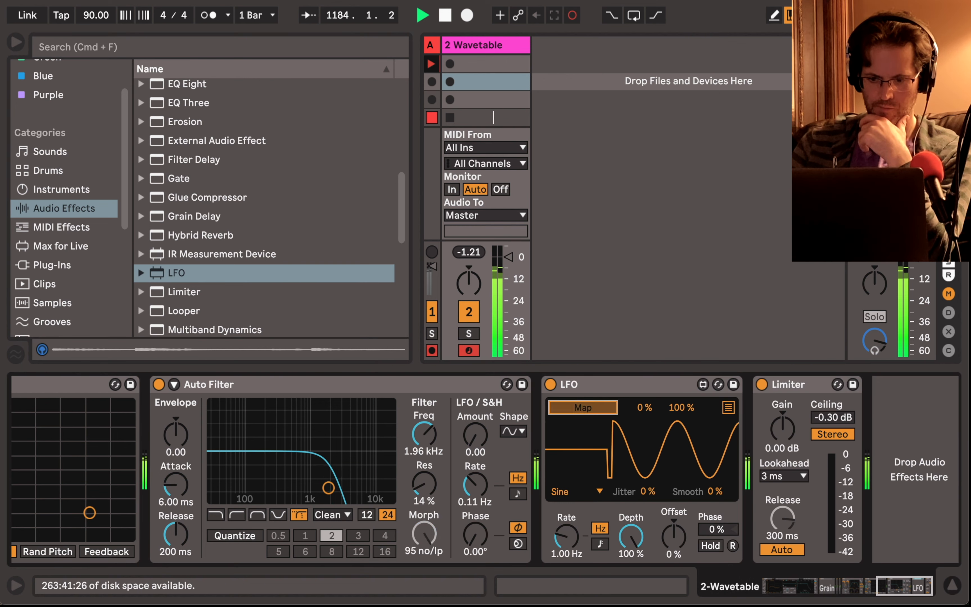
click(430, 534)
- Tune the LFO to a Depth of 7.00 %, an Offset of 59 %, a Rate of 0.10 Hz and a Jitter of 4 %
drag(630, 536, 630, 603)
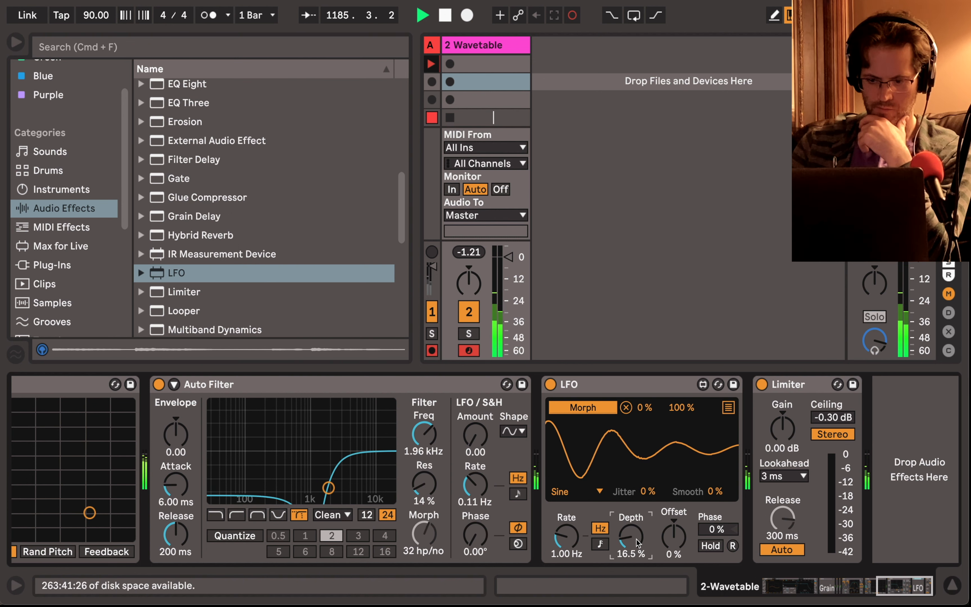
drag(679, 537, 680, 477)
mouse_move(566, 537)
mouse_down()
mouse_move(566, 512)
mouse_move(566, 547)
mouse_up()
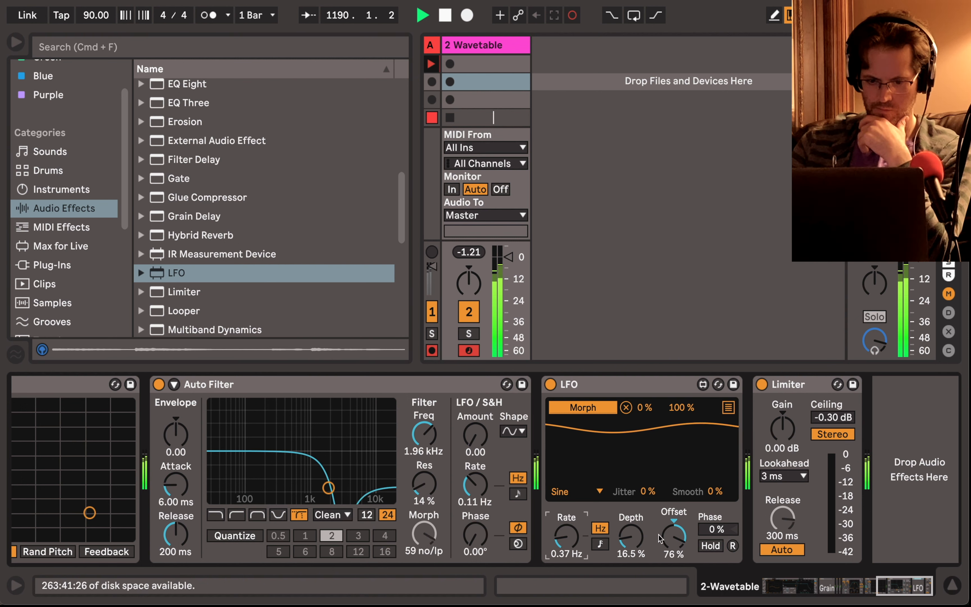
drag(675, 534, 625, 542)
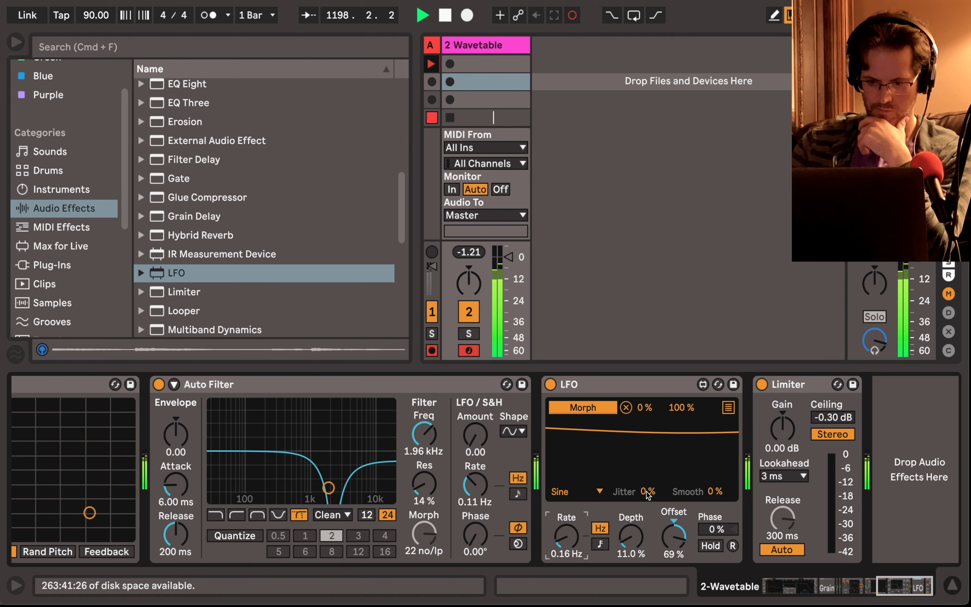
drag(646, 491, 648, 495)
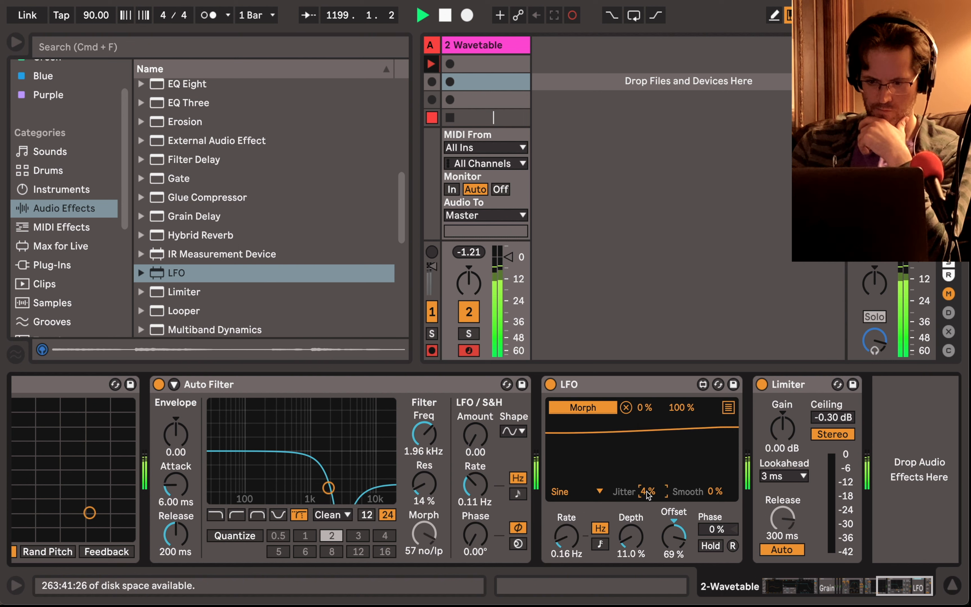
drag(676, 536, 572, 551)
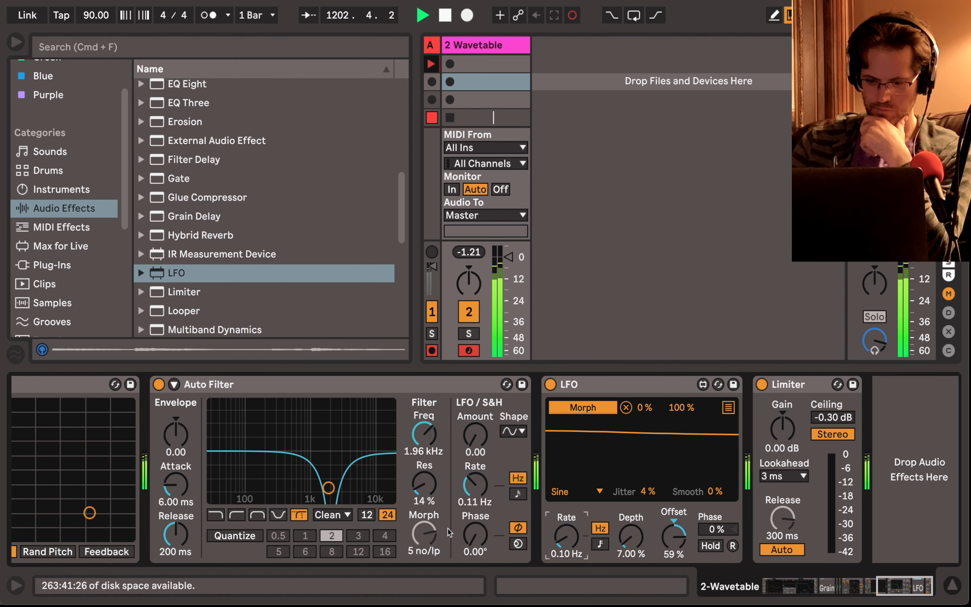
- Set the Auto Filter's circuit type to OSR and duplicate the Auto Filter
click(340, 512)
click(338, 542)
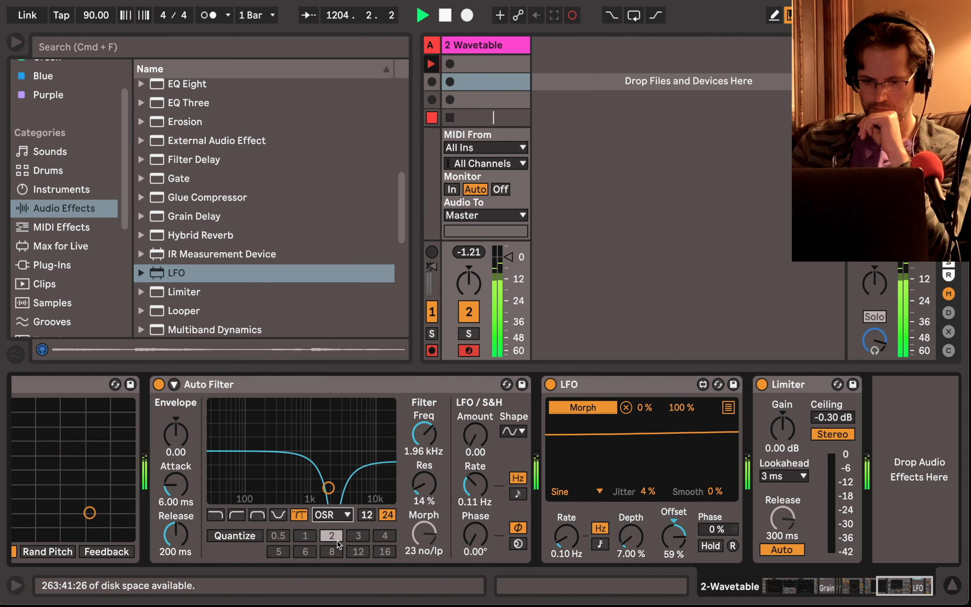
scroll(336, 541, left, 1)
scroll(336, 541, left, 2)
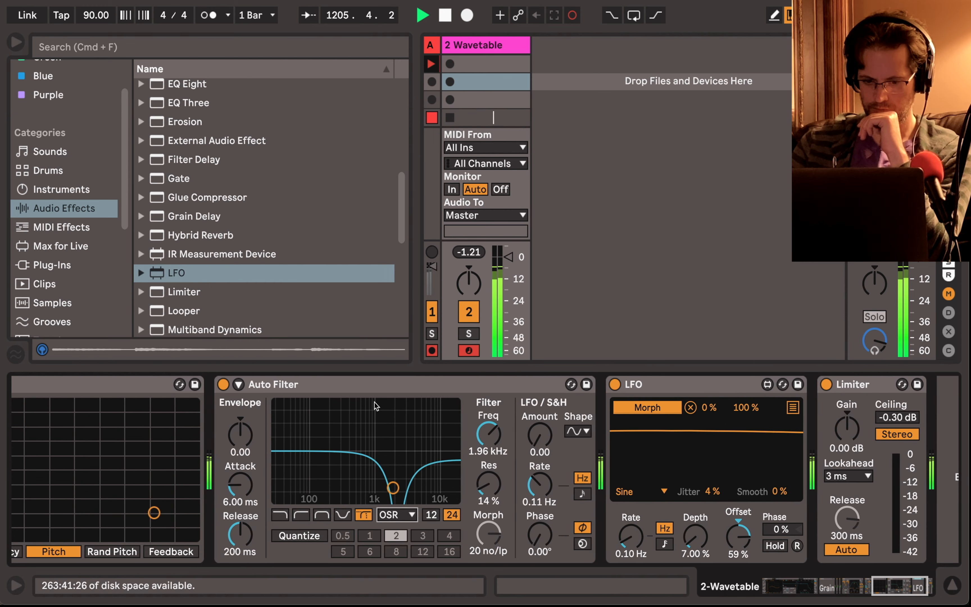
click(374, 382)
key(super+d)
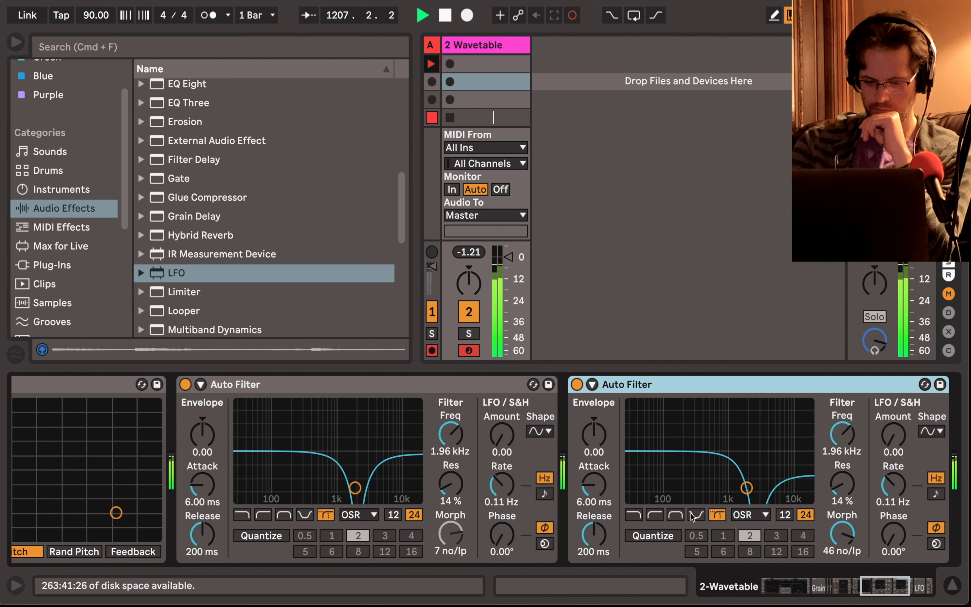
- Make the duplicated Auto Filter a 12 dB band-pass at 732 Hz with 23 % resonance
click(676, 515)
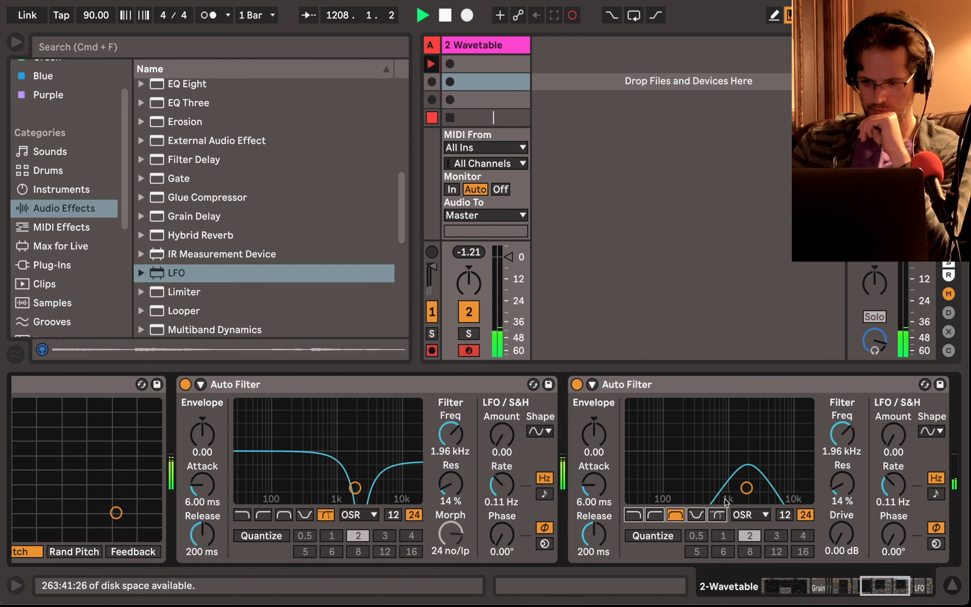
click(785, 514)
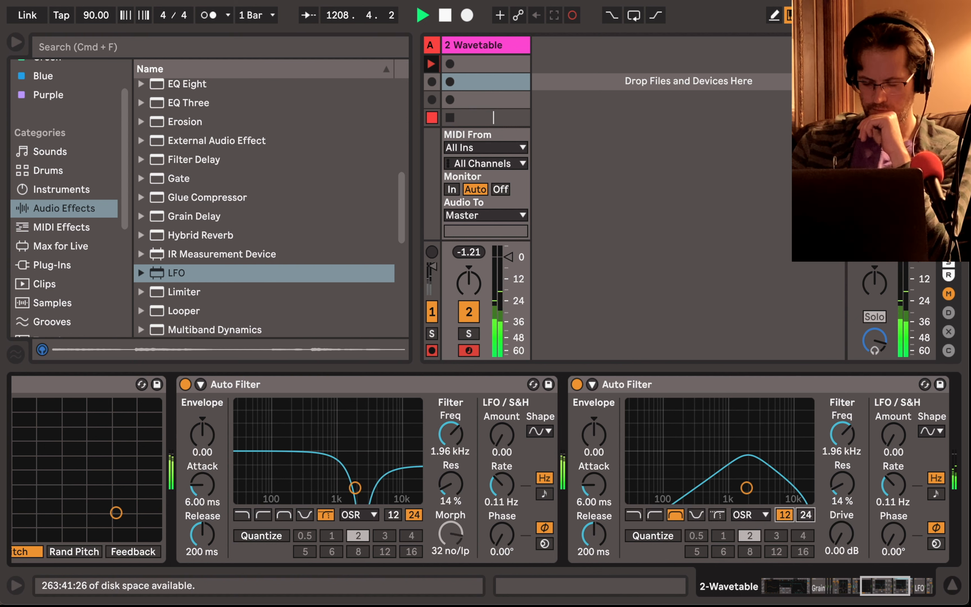
drag(746, 488, 719, 481)
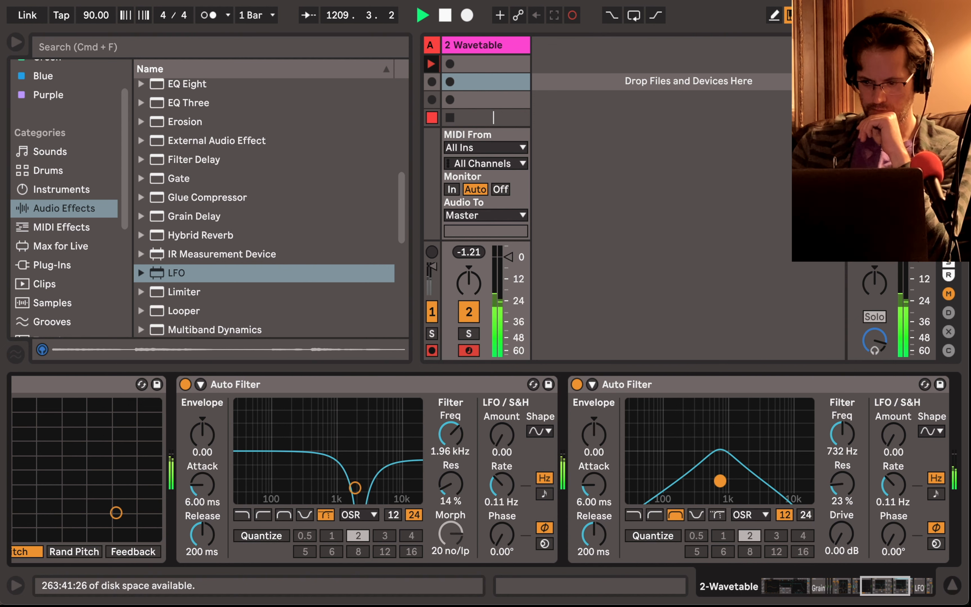
- Map the LFO's second slot to the band-pass Auto Filter's Frequency and limit that mapping's Max to 62 %
scroll(718, 449, right, 10)
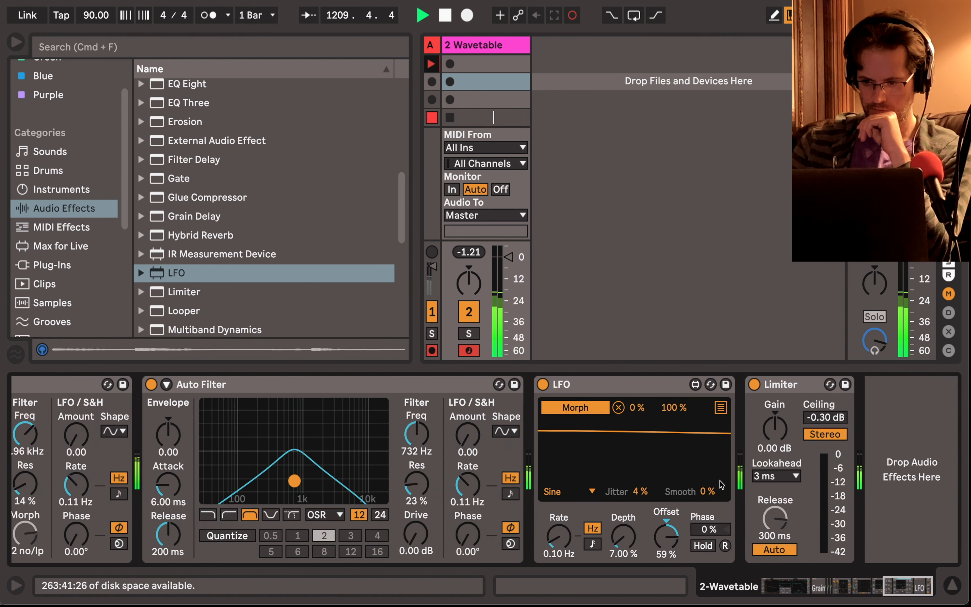
click(720, 407)
click(588, 427)
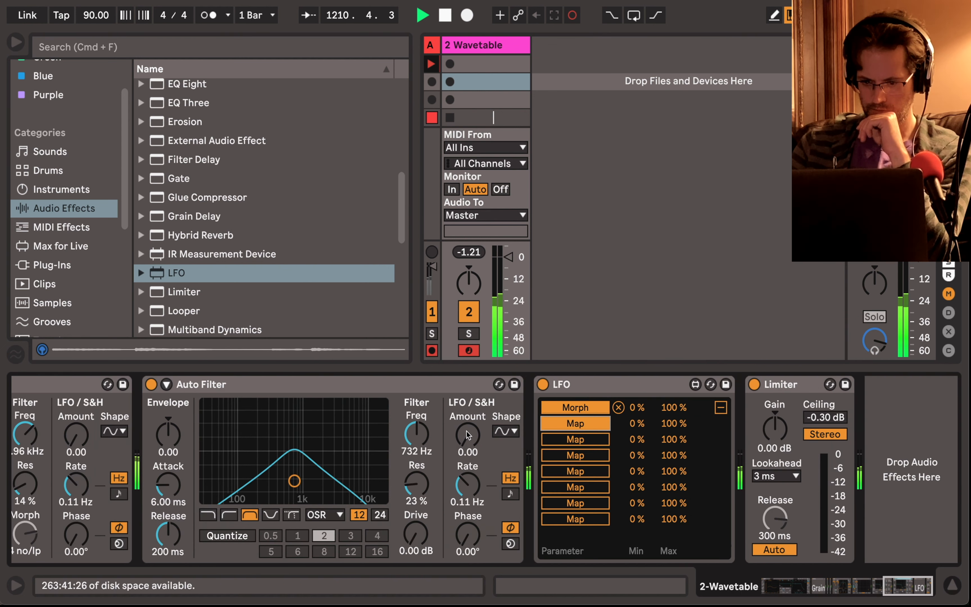
click(419, 435)
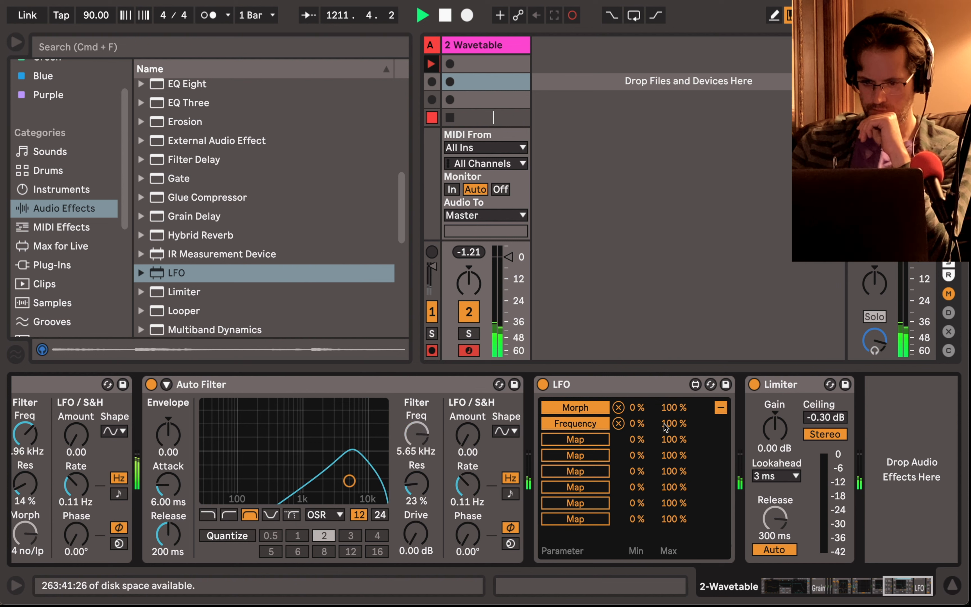
drag(666, 425, 666, 454)
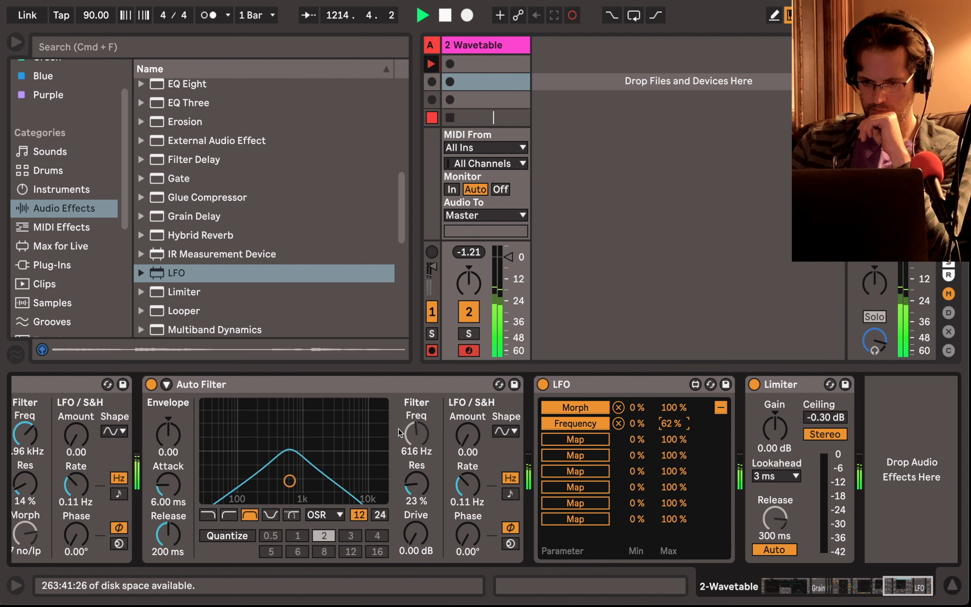
- Change the second Auto Filter to a 12 dB notch and set its Drive to 1.14 dB
click(271, 515)
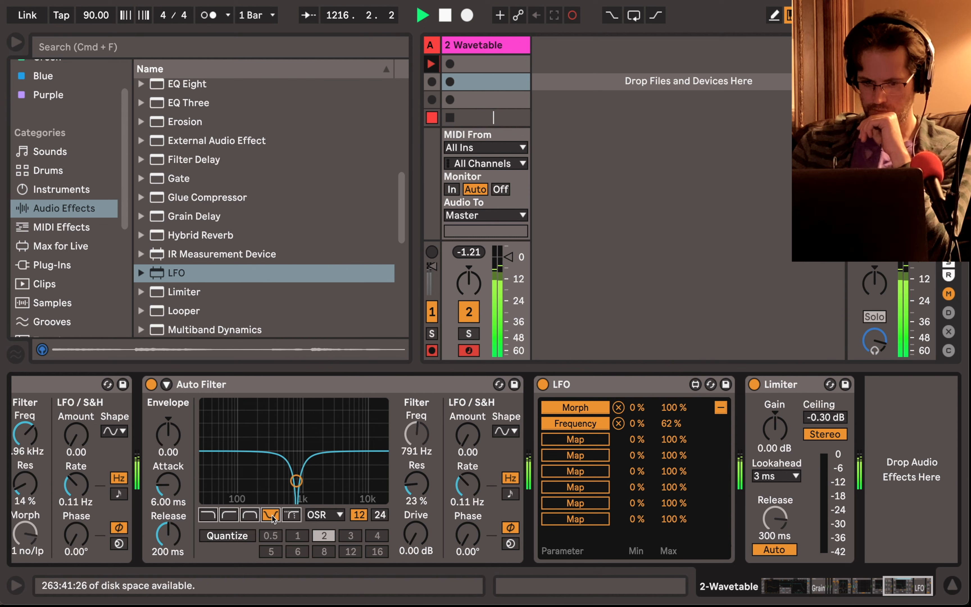
click(379, 515)
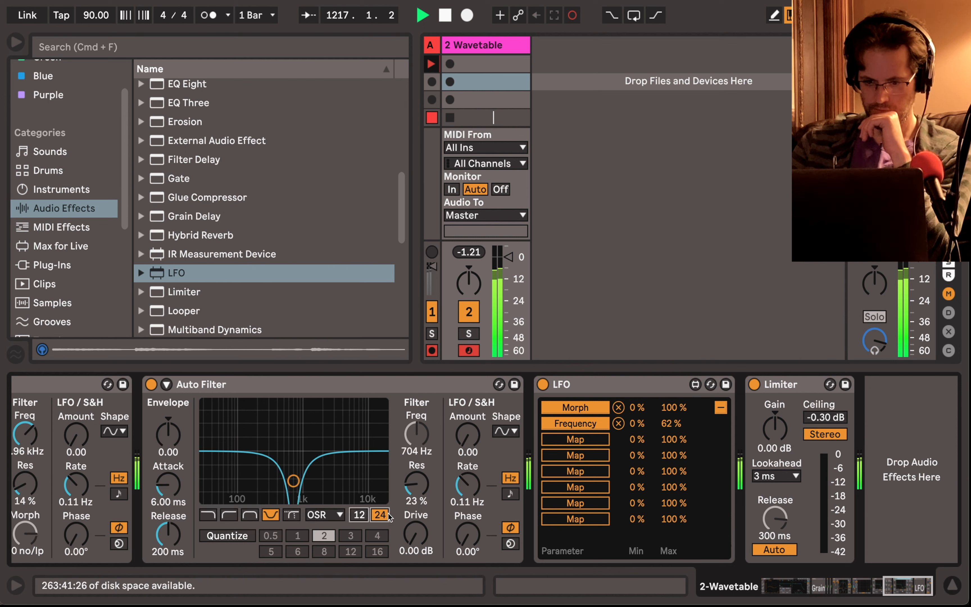
click(359, 514)
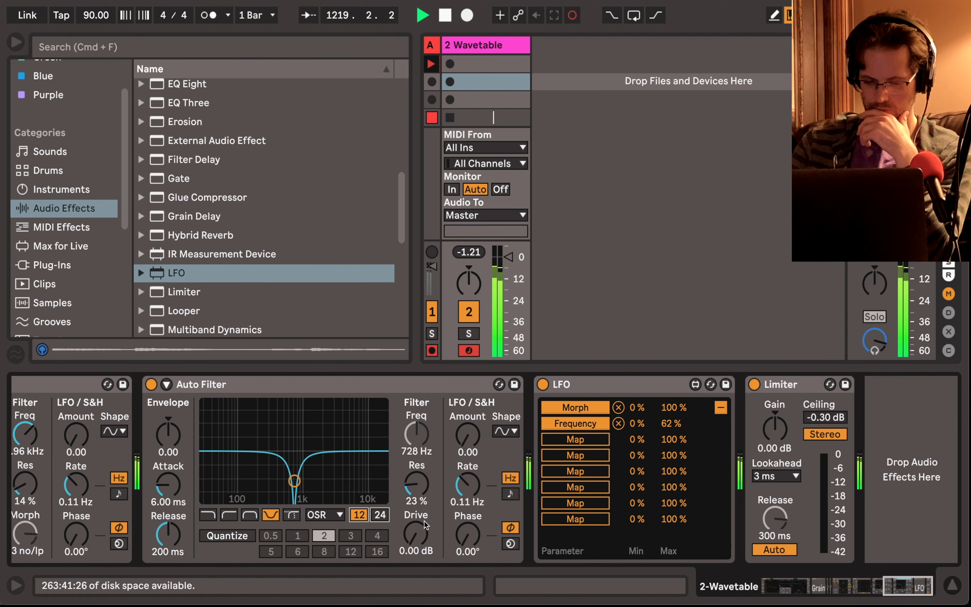
mouse_move(425, 524)
mouse_down()
mouse_move(426, 516)
mouse_move(424, 530)
mouse_up()
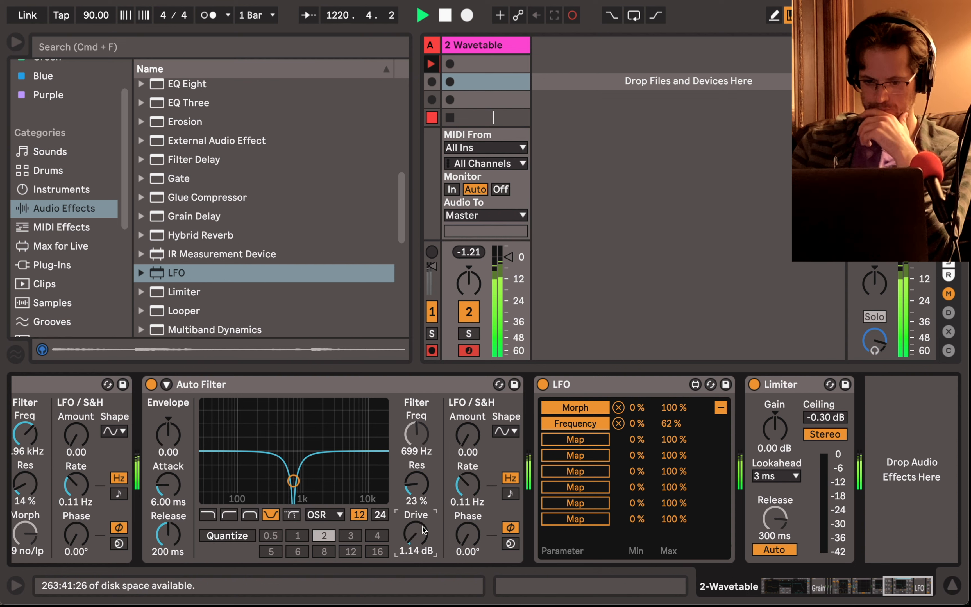
- Review the granular devices in the library, selecting Grain Delay among the audio effects and Vector Grain among the instruments
click(214, 222)
scroll(212, 221, up, 1)
scroll(212, 221, up, 1)
scroll(212, 222, down, 6)
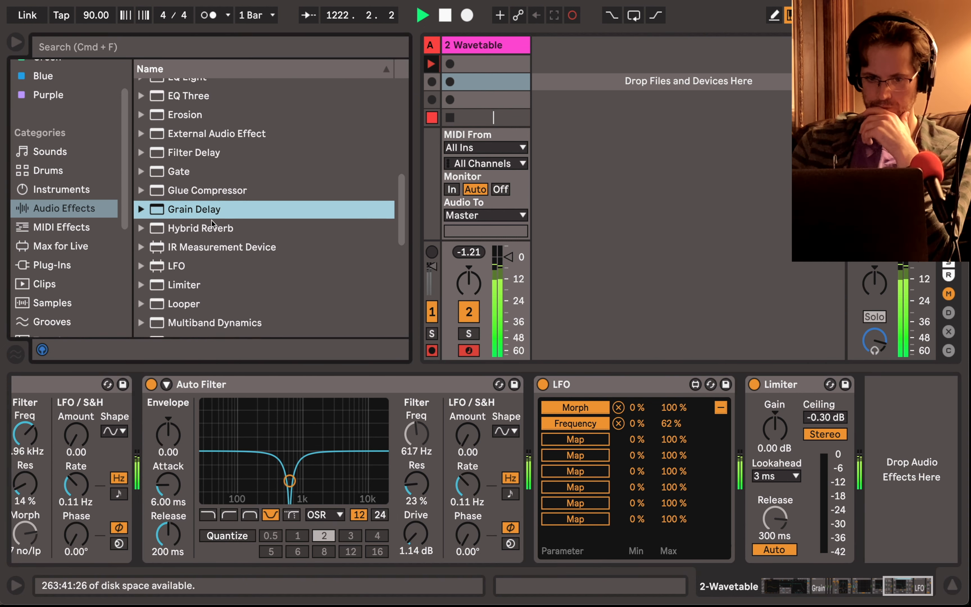
scroll(212, 223, down, 4)
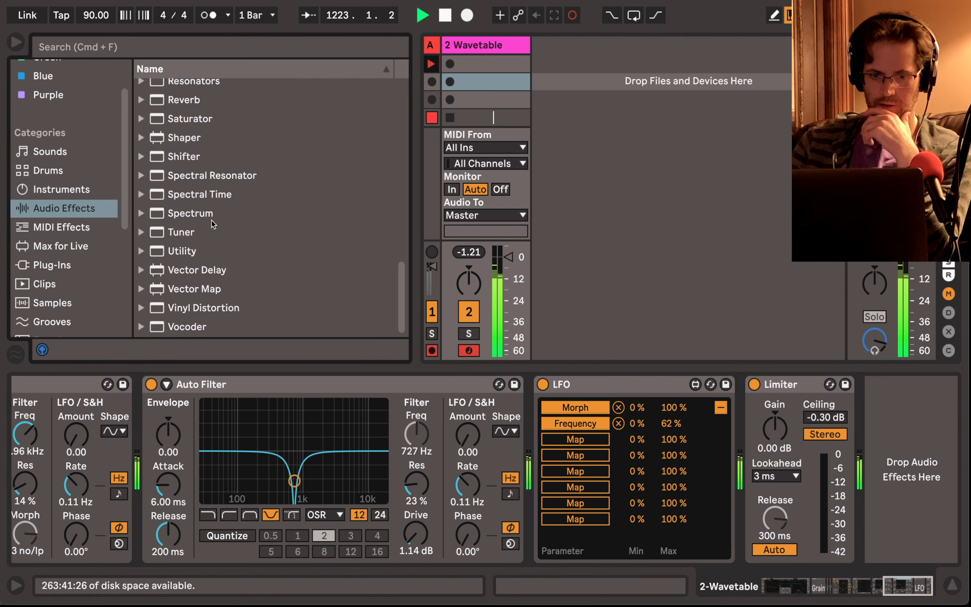
click(63, 191)
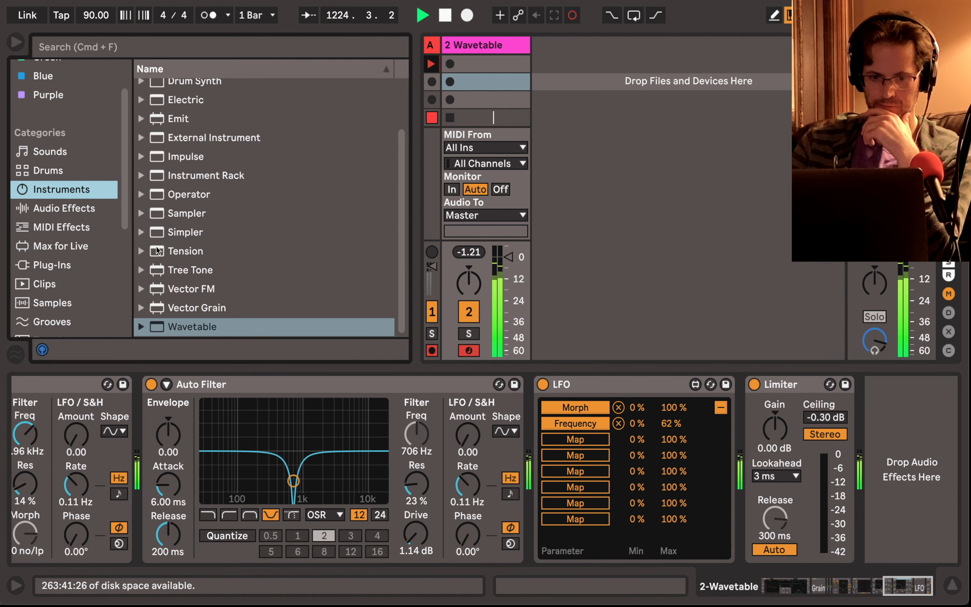
click(178, 309)
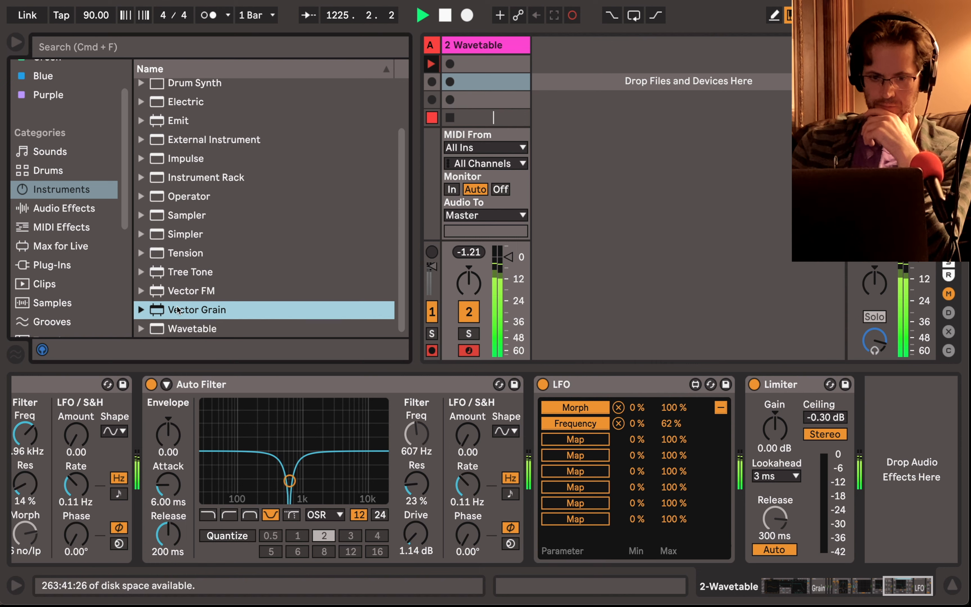
scroll(178, 309, up, 1)
scroll(207, 456, left, 5)
scroll(207, 456, left, 5)
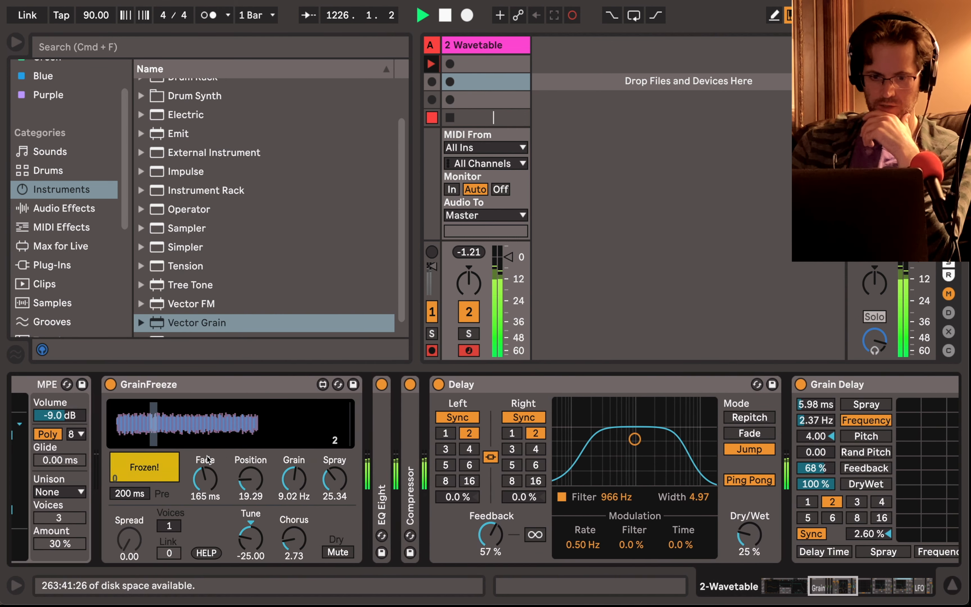
- Look over the Max for Live granular devices, selecting GrainFreeze and Granulator II, and return to the audio effects list
click(62, 246)
scroll(188, 162, down, 3)
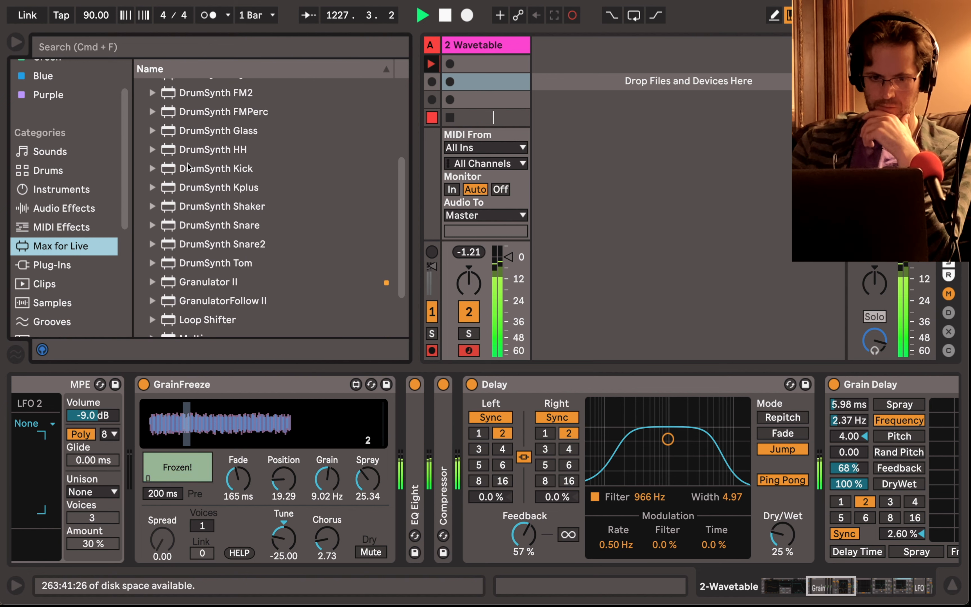
scroll(202, 277, up, 5)
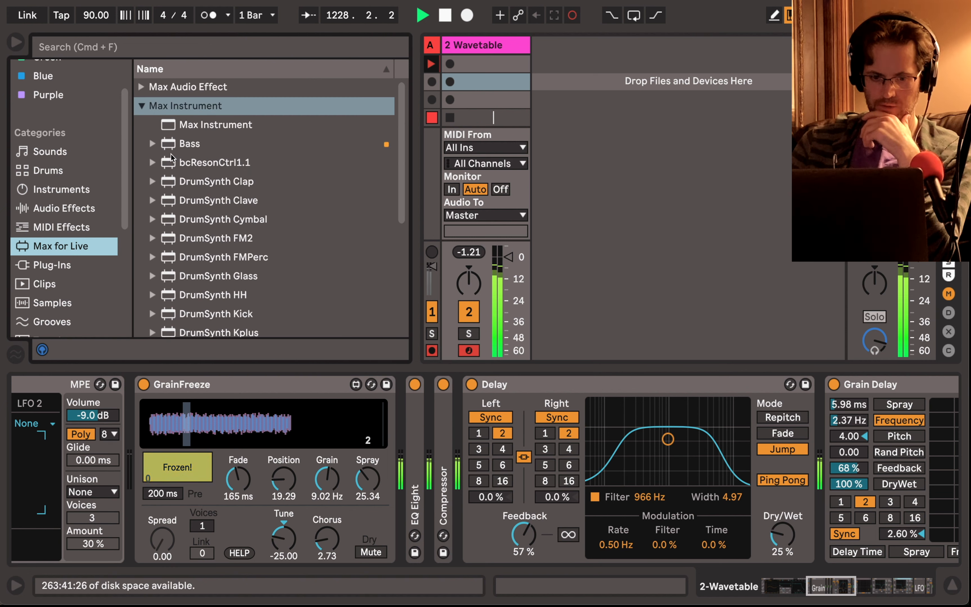
click(141, 87)
click(207, 241)
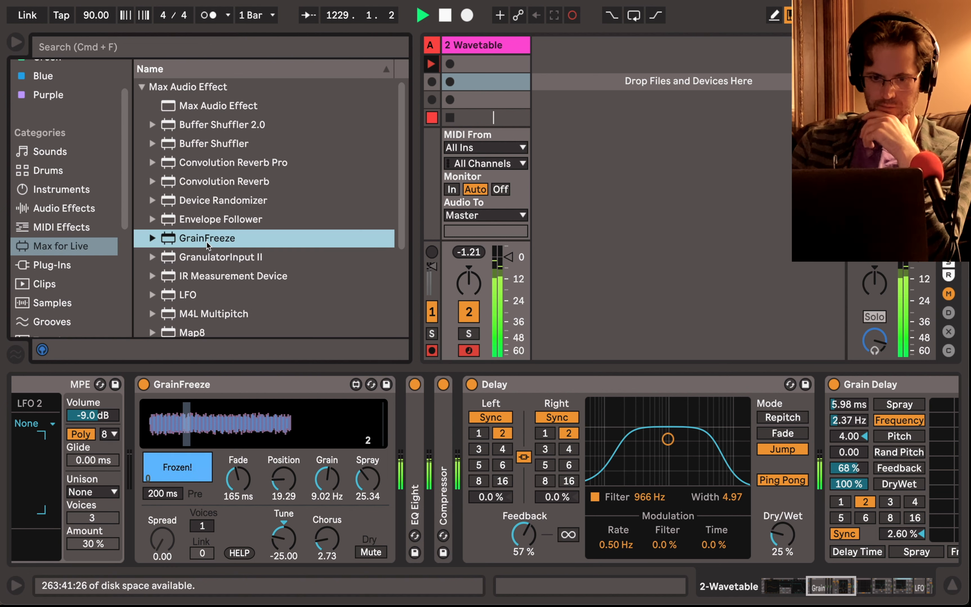
click(143, 88)
click(141, 105)
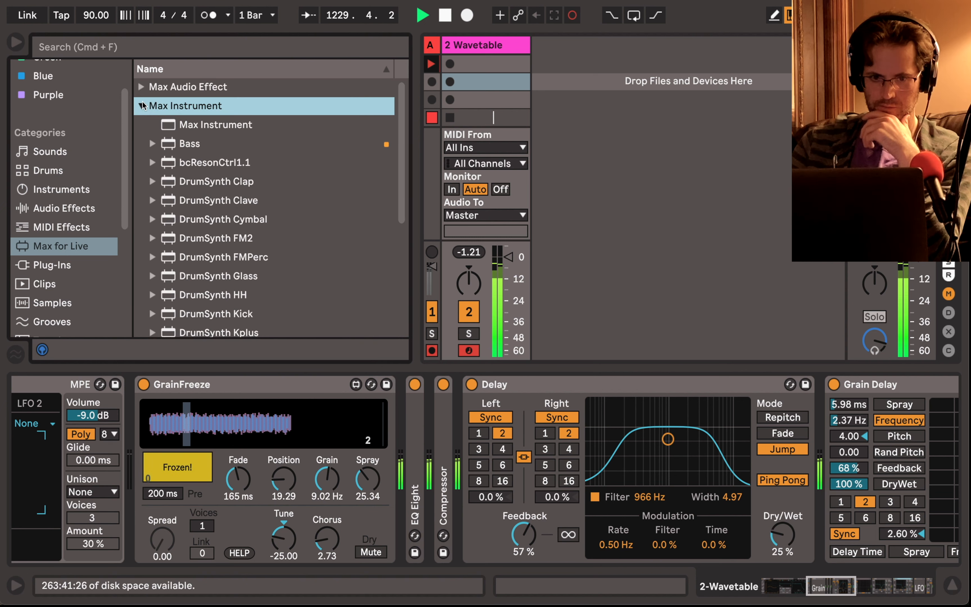
scroll(221, 250, down, 2)
scroll(220, 249, down, 5)
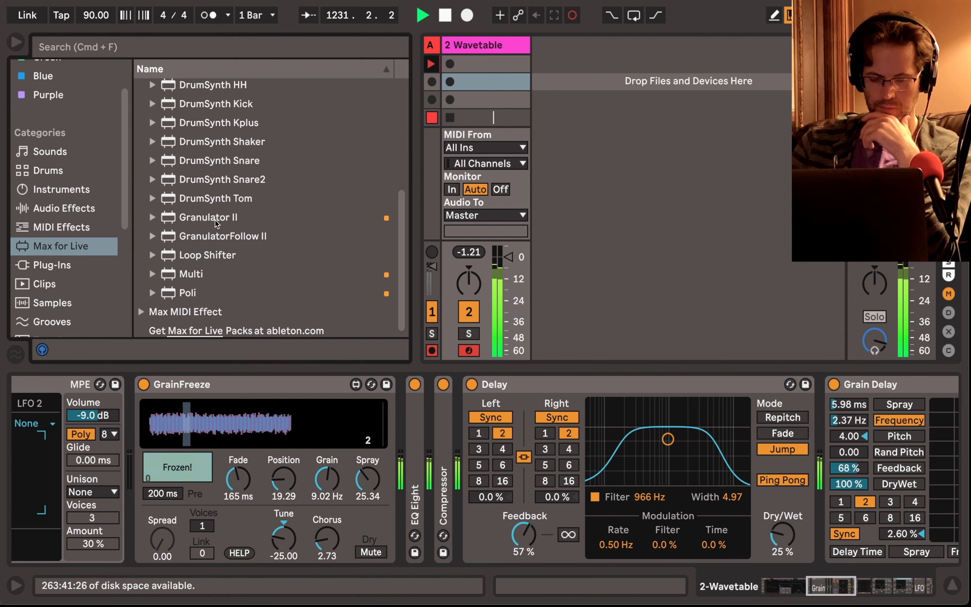
click(214, 220)
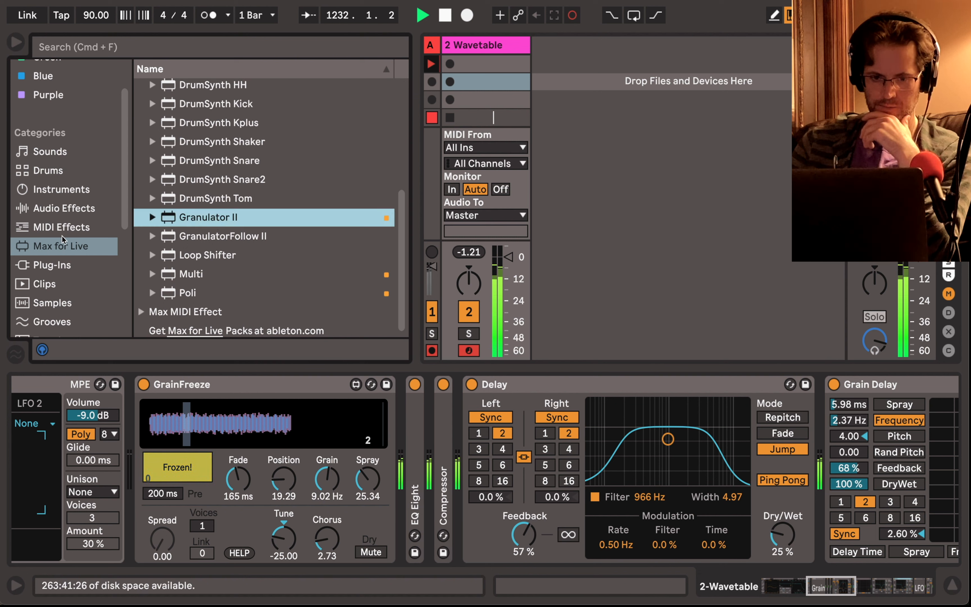
click(57, 207)
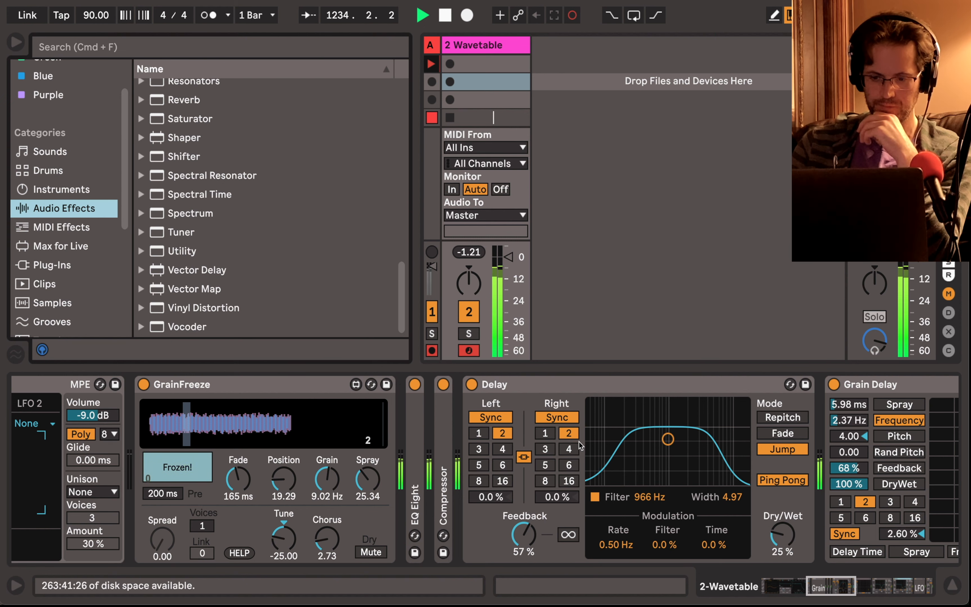
scroll(579, 441, right, 1)
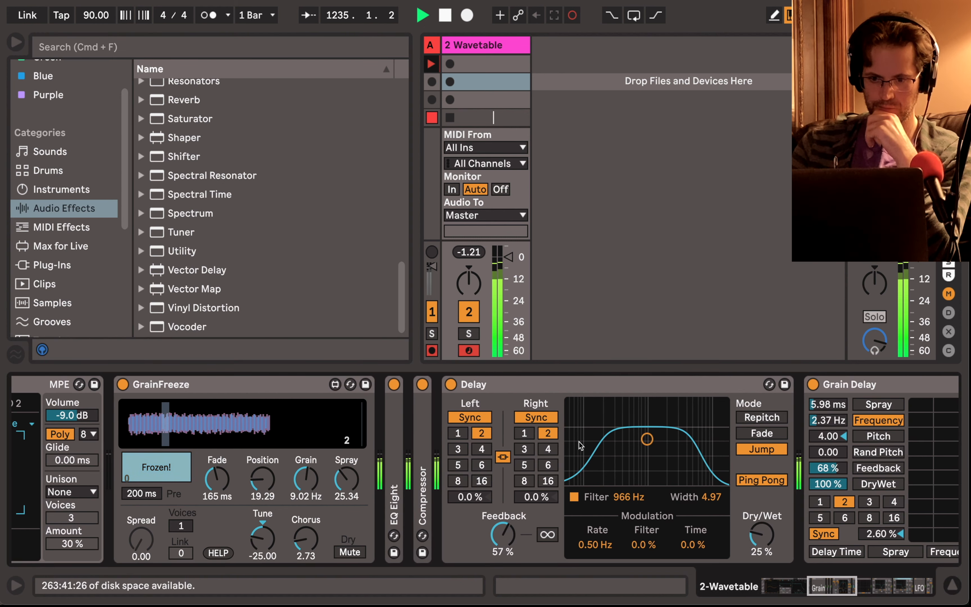